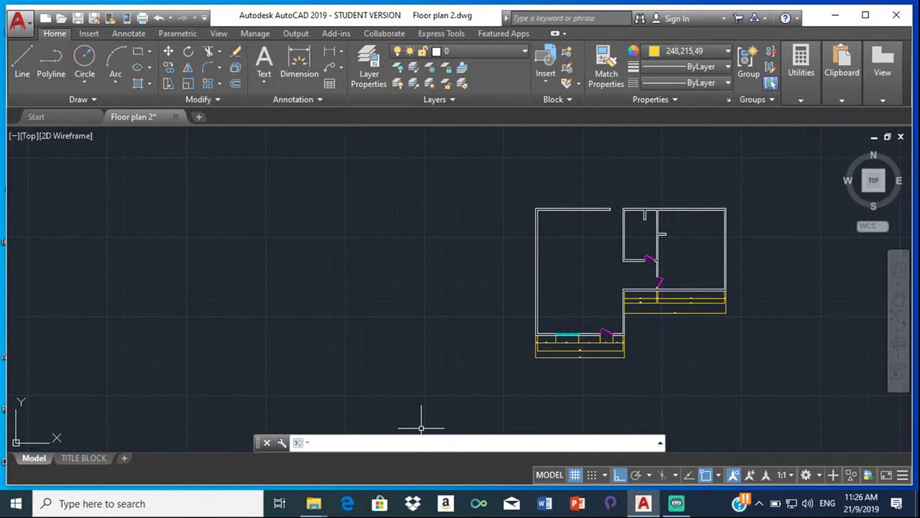
scroll(764, 240, "down", 3)
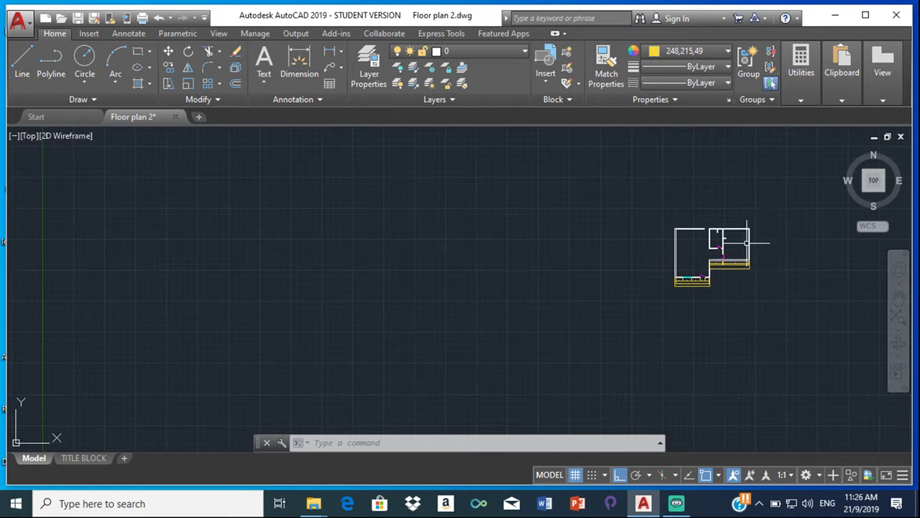
scroll(746, 242, "up", 8)
scroll(747, 243, "down", 2)
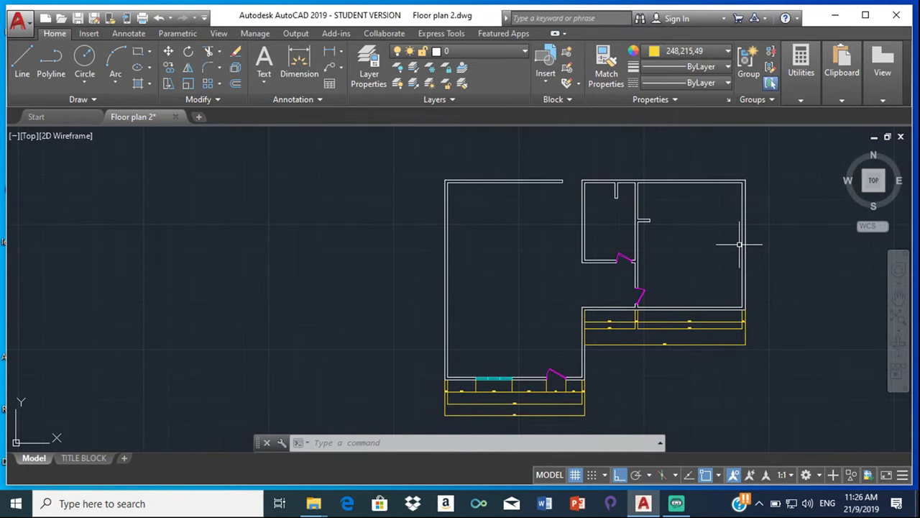
scroll(639, 221, "down", 2)
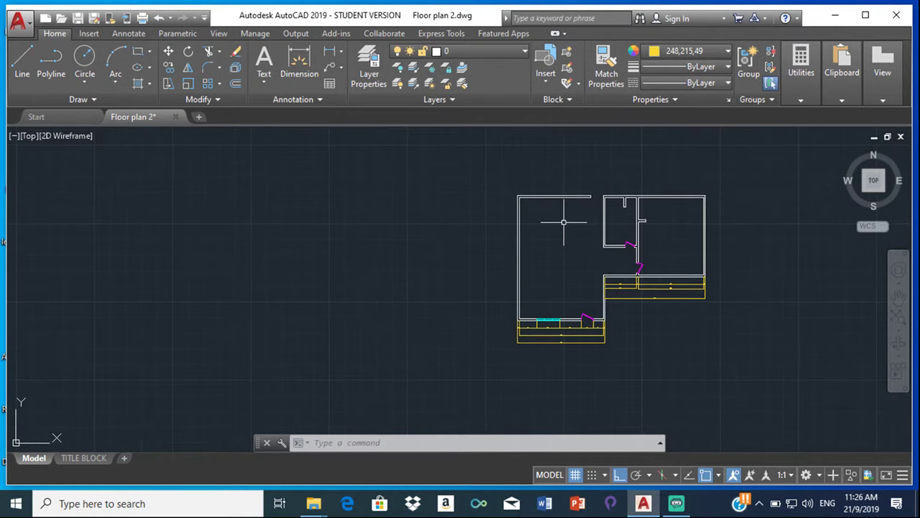
scroll(563, 222, "up", 2)
scroll(565, 220, "down", 4)
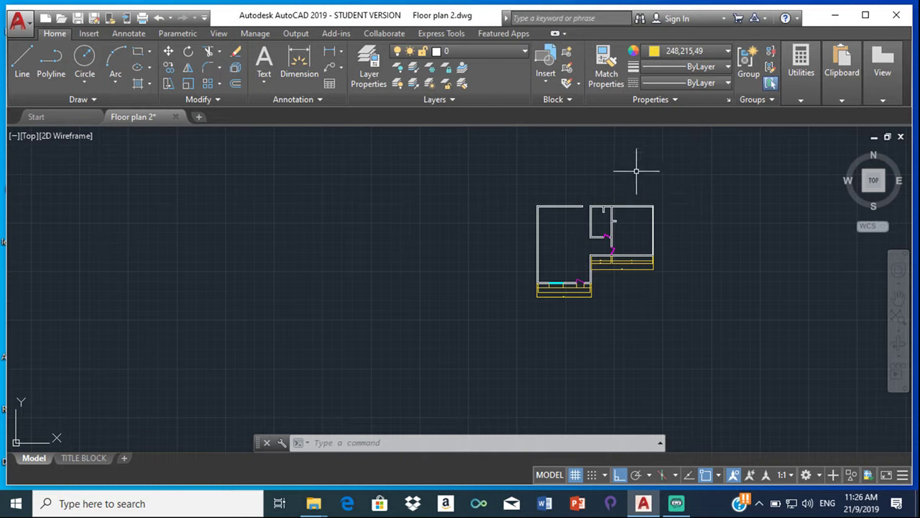
Step: Create a new drawing and erase the whole title block frame from its model space
left_click(199, 118)
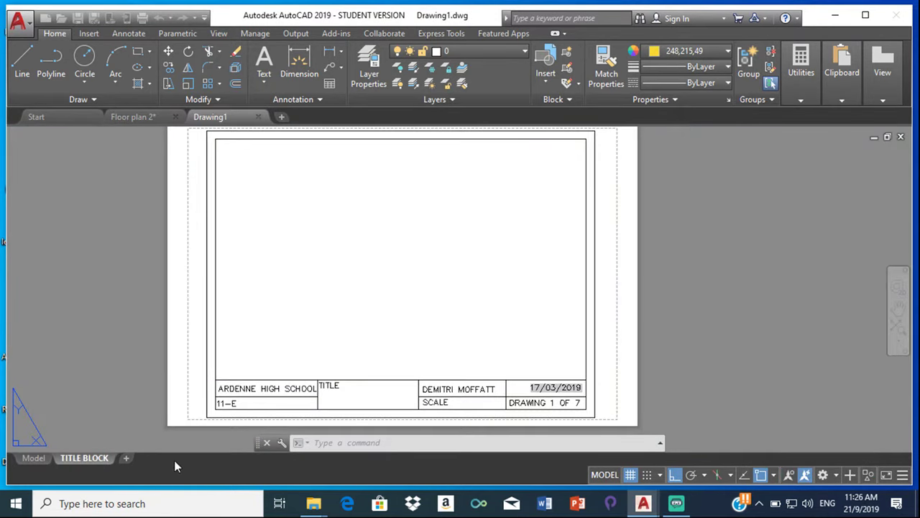
left_click(29, 457)
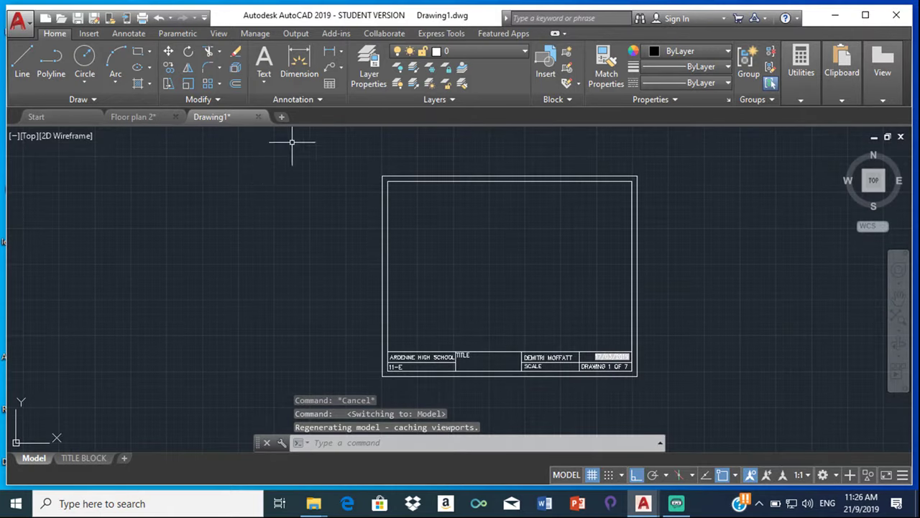
mouse_move(292, 142)
left_mouse_down()
mouse_move(276, 297)
mouse_move(296, 416)
mouse_move(440, 463)
mouse_move(486, 431)
mouse_move(486, 410)
mouse_move(529, 425)
mouse_move(682, 442)
mouse_move(767, 395)
mouse_move(696, 127)
left_mouse_up()
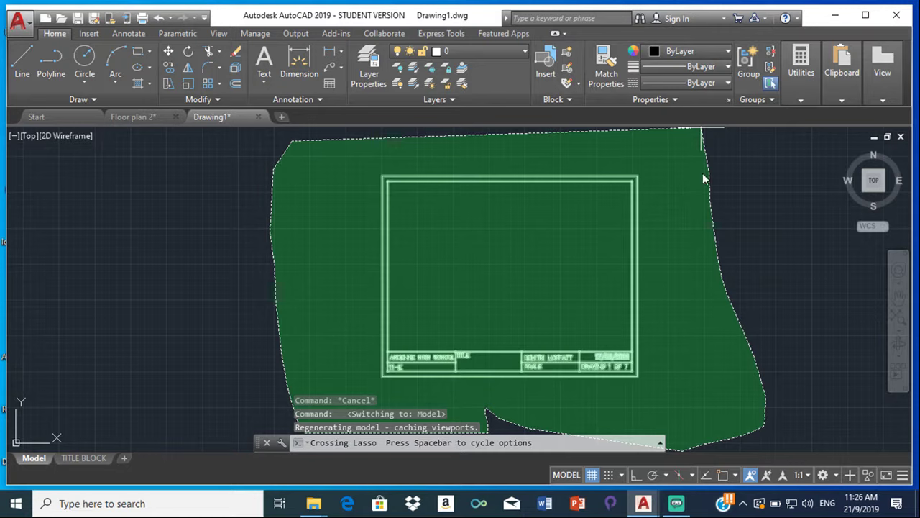
left_click_drag(704, 178, 743, 177)
left_click(743, 173)
key("BackSpace")
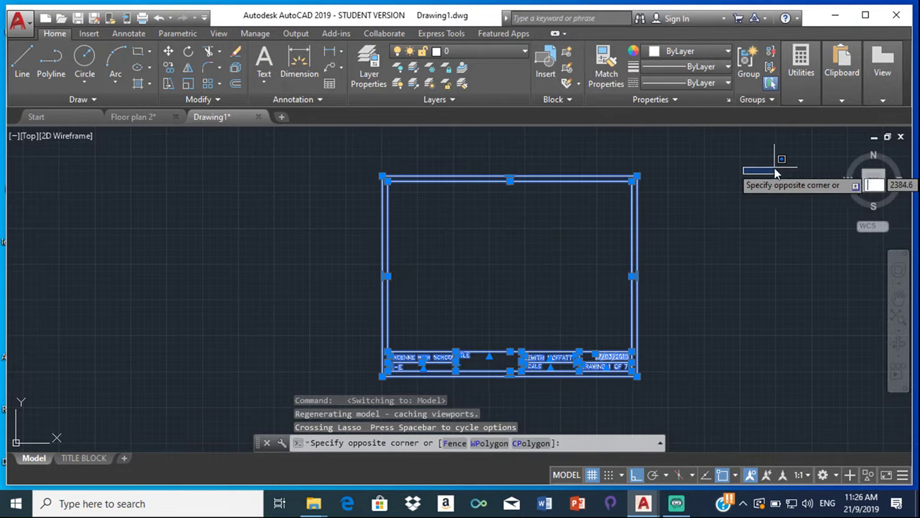
left_click(721, 198)
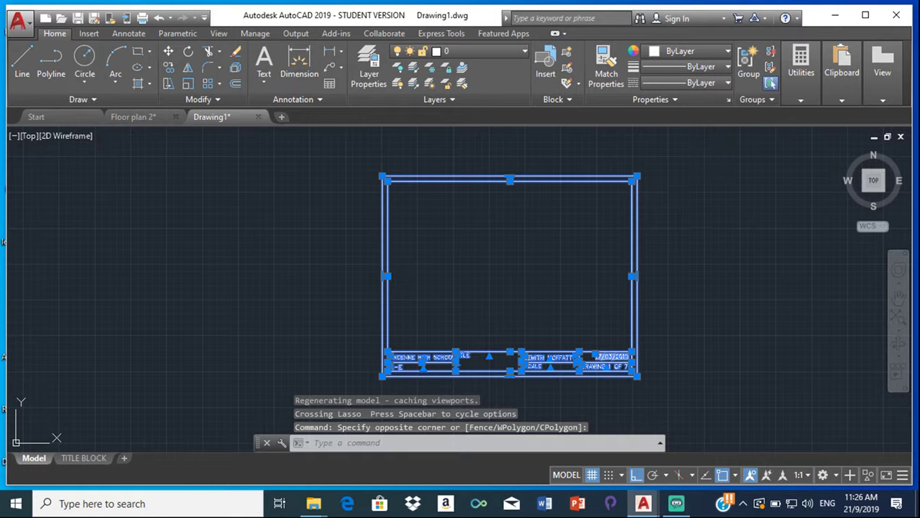
key("Delete")
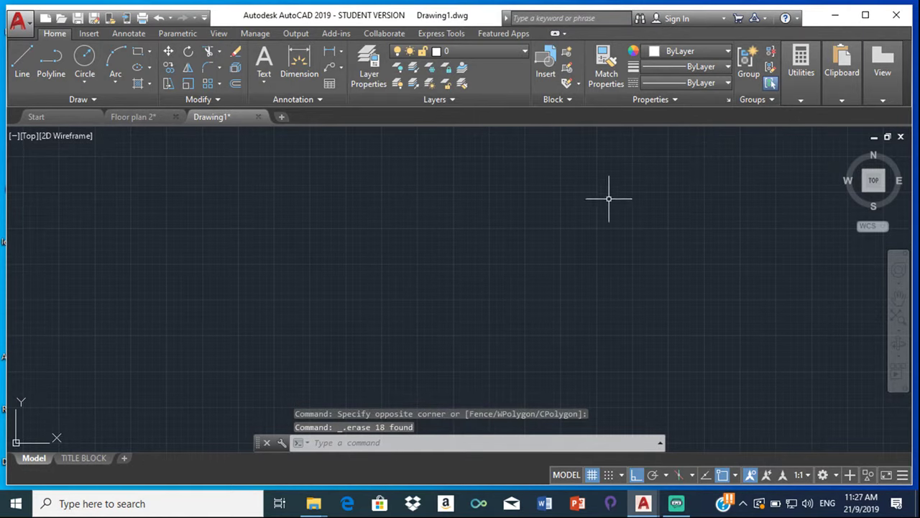
scroll(339, 236, "down", 5)
scroll(358, 240, "up", 5)
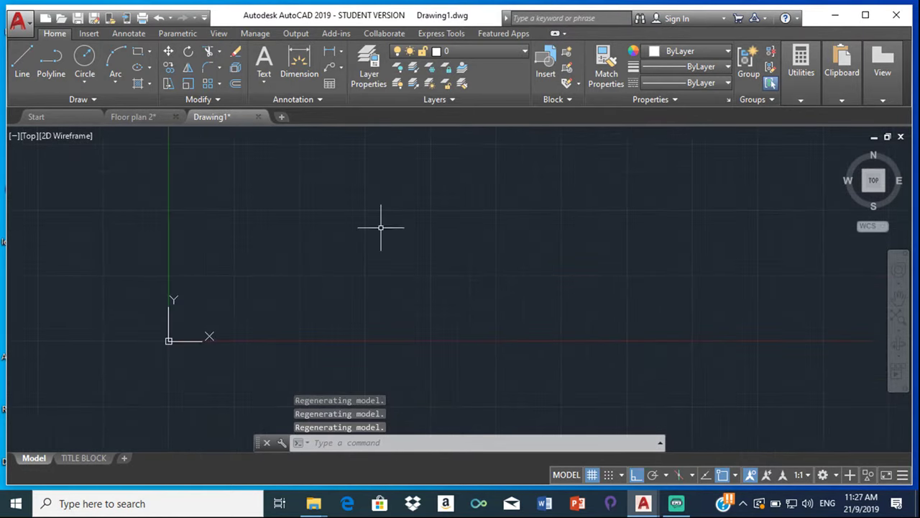
scroll(389, 228, "up", 2)
scroll(308, 315, "up", 2)
scroll(308, 307, "down", 3)
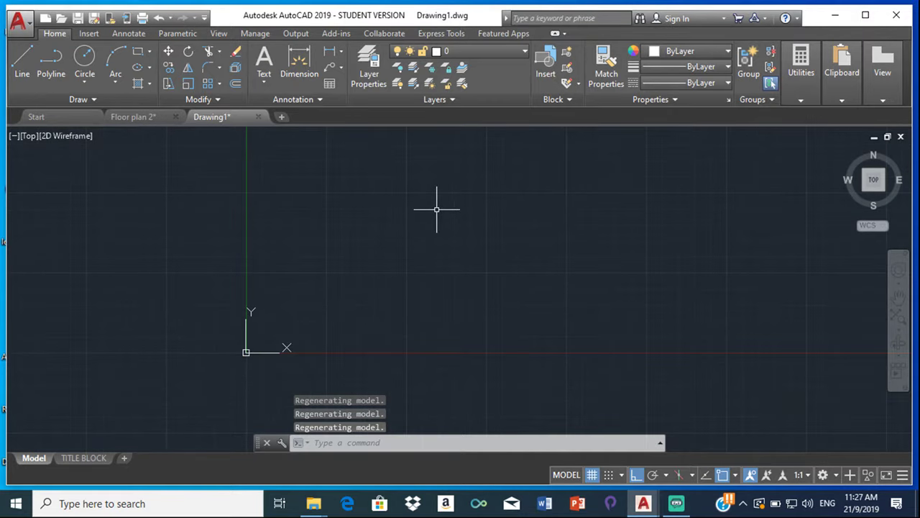
middle_click_drag(573, 189, 399, 208)
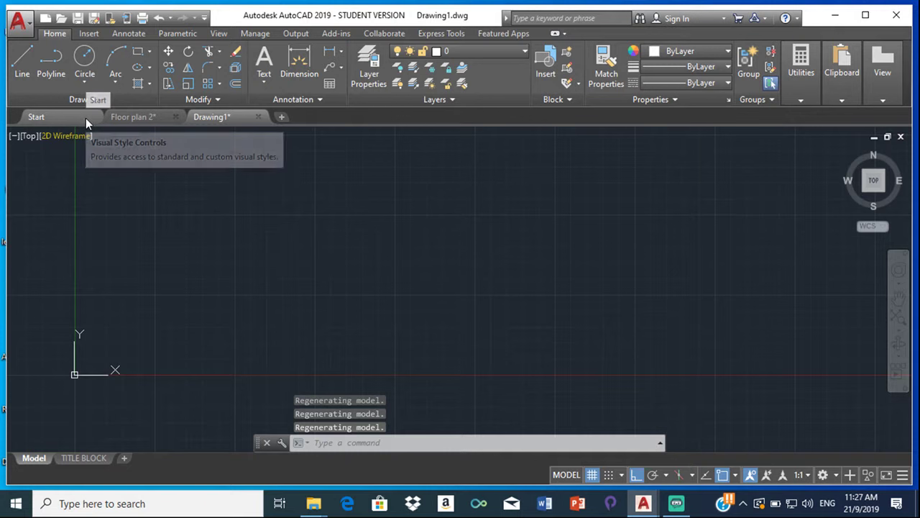
Step: Set the length precision to 0 in the new drawing's units settings
type("uni")
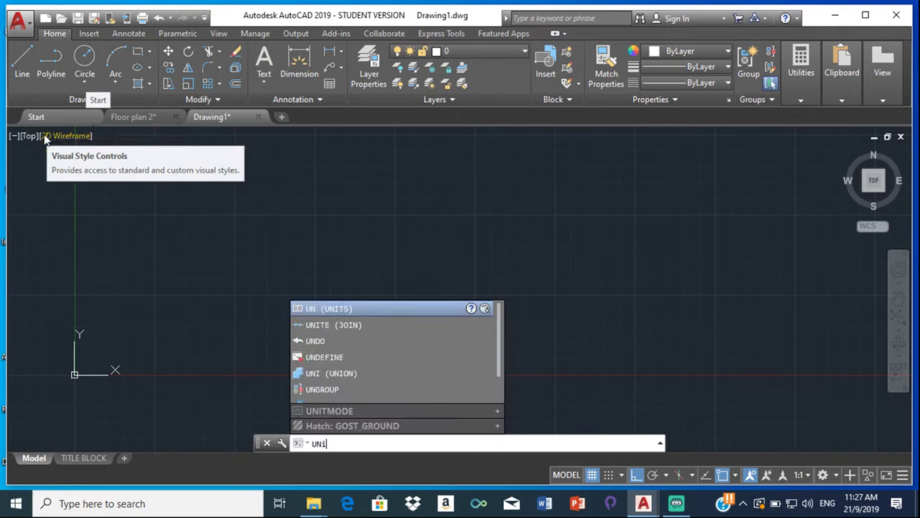
left_click(341, 349)
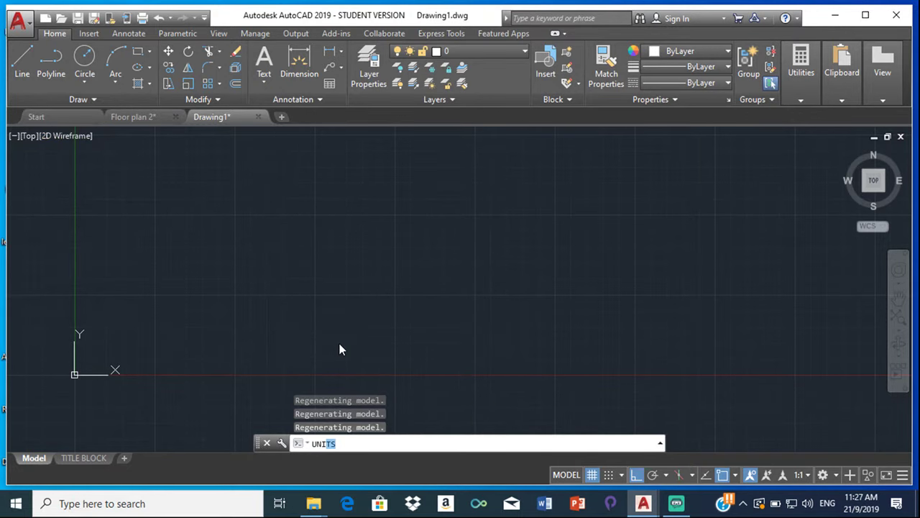
key("Return")
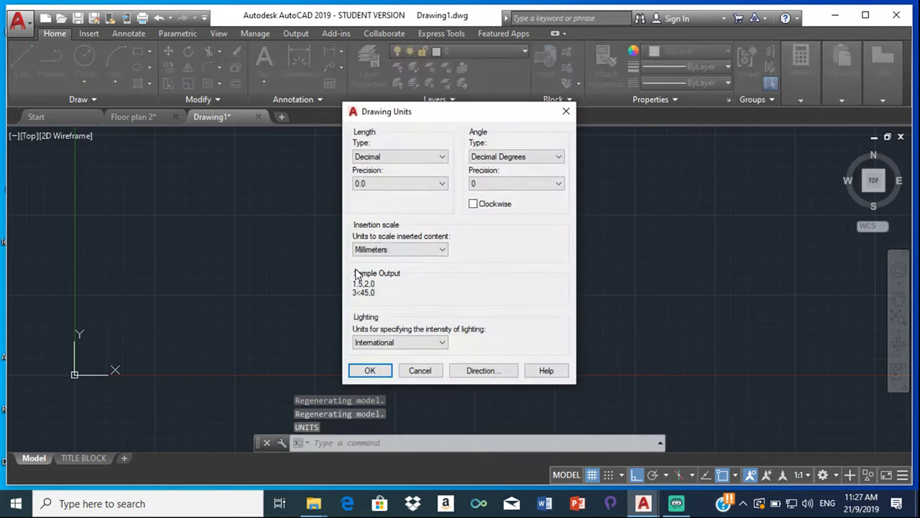
left_click(385, 186)
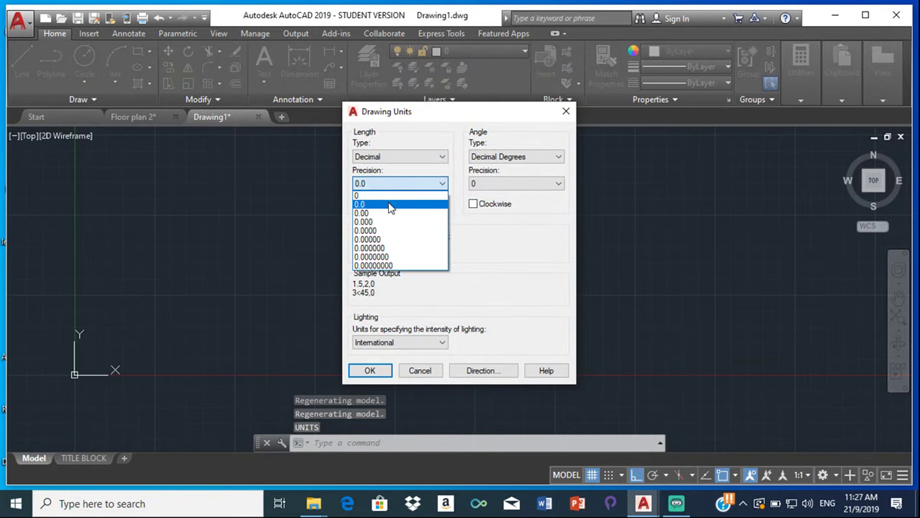
left_click(391, 199)
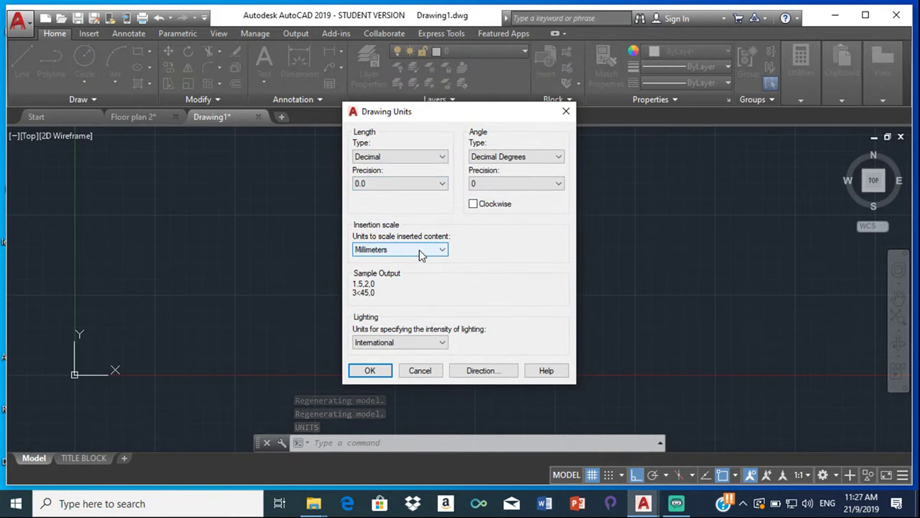
left_click(444, 184)
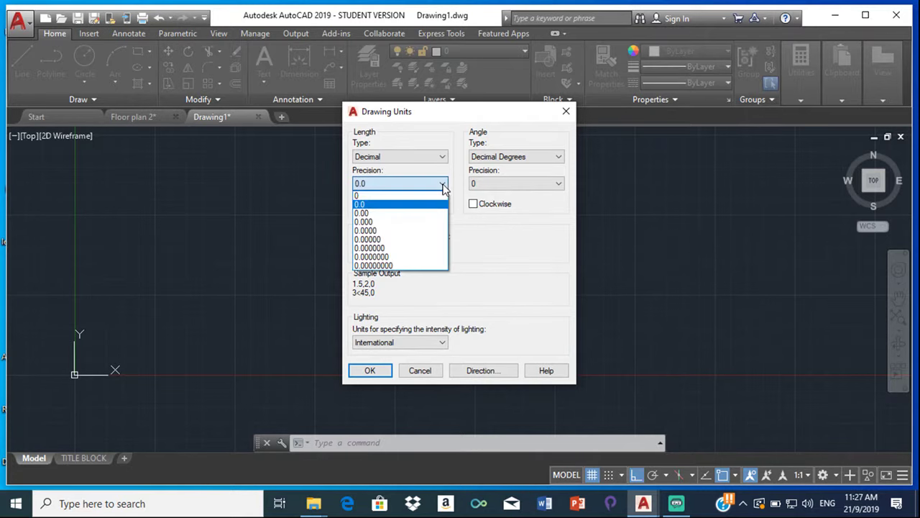
left_click(397, 195)
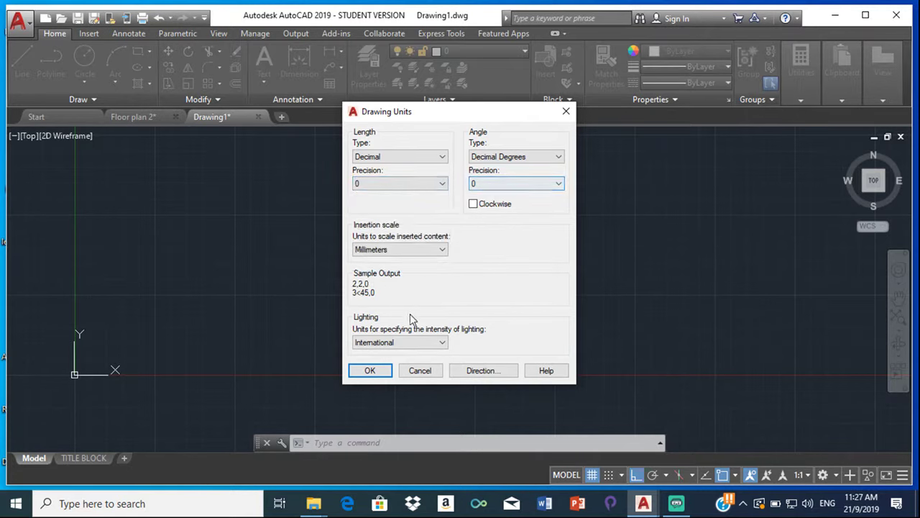
left_click(368, 371)
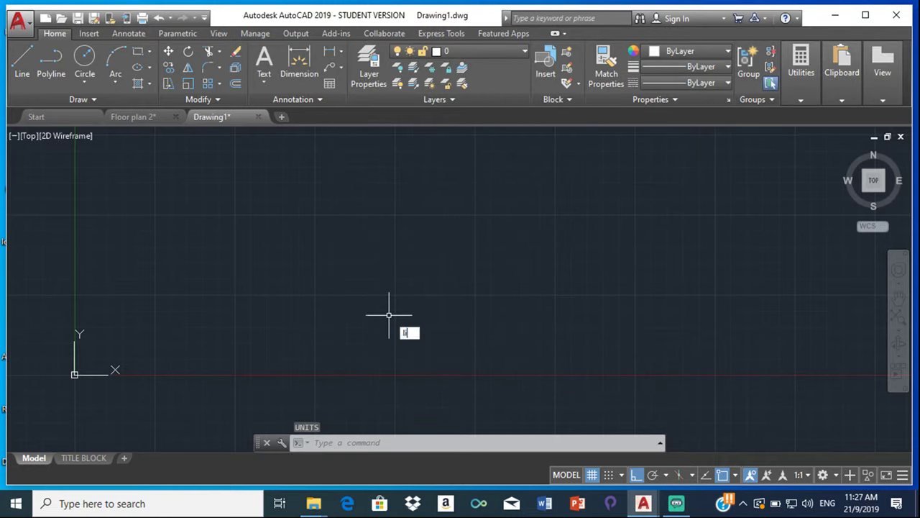
Step: Set the model space limits with the lower left corner at 0,0 and the upper right corner at 35000,35000
type("lim")
left_click(442, 345)
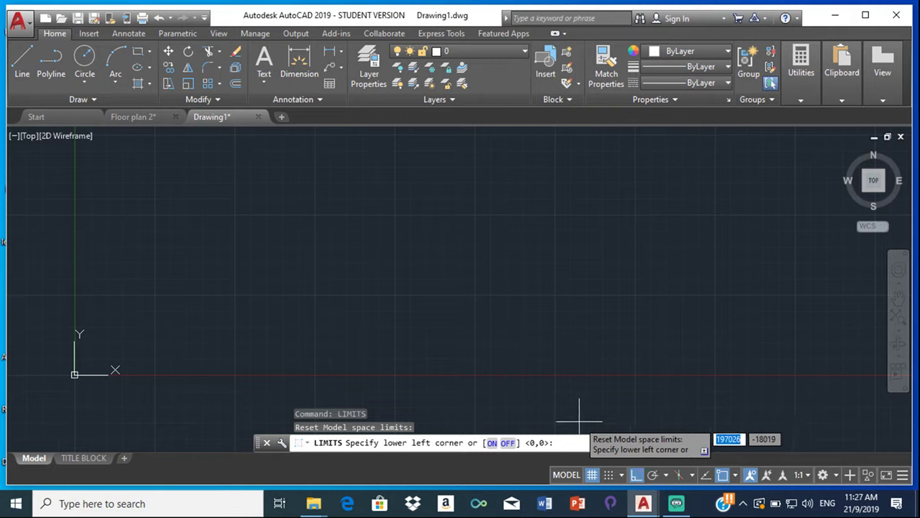
key("Return")
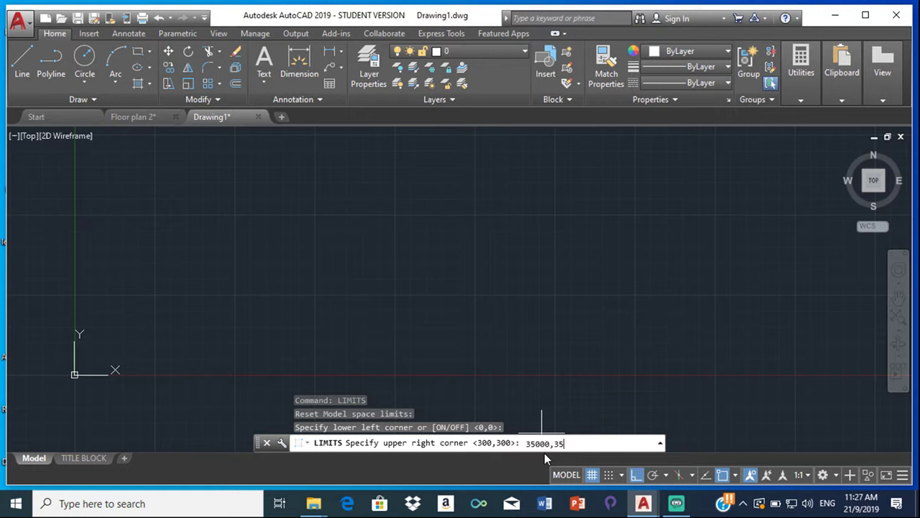
type("000")
key("Return")
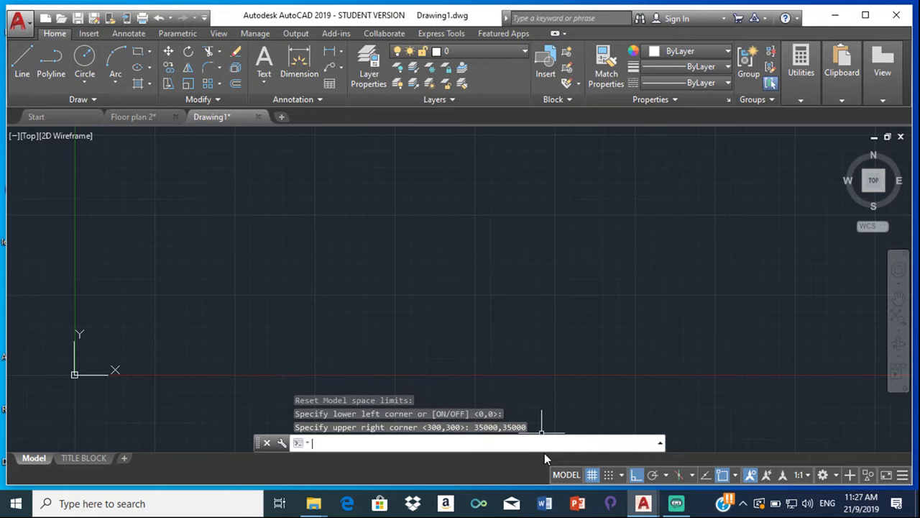
left_click(586, 248)
scroll(584, 250, "down", 3)
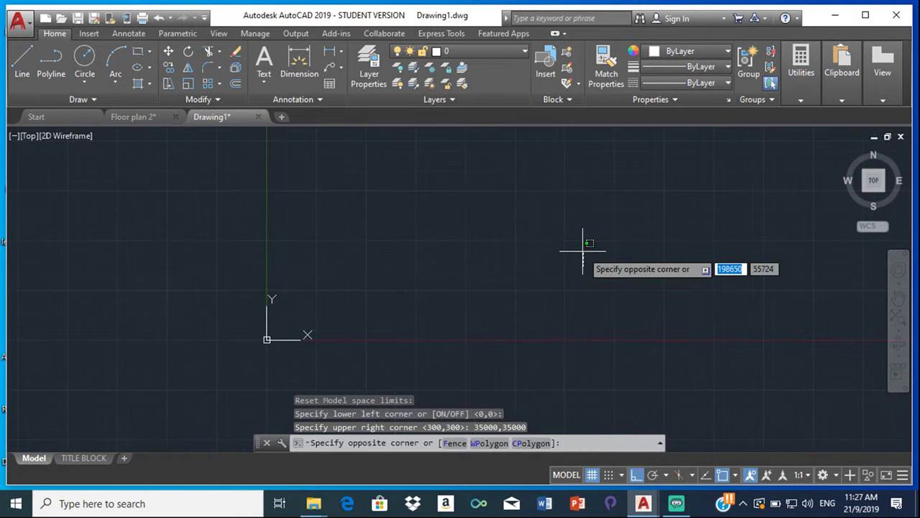
left_click(510, 222)
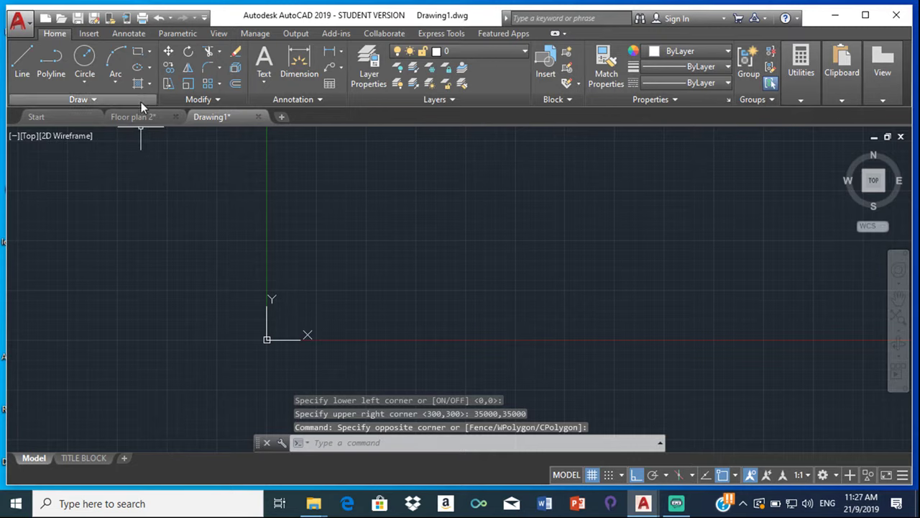
Step: Switch to the Floor plan 2 drawing and examine its walls, doors, window and dimensions
left_click(143, 119)
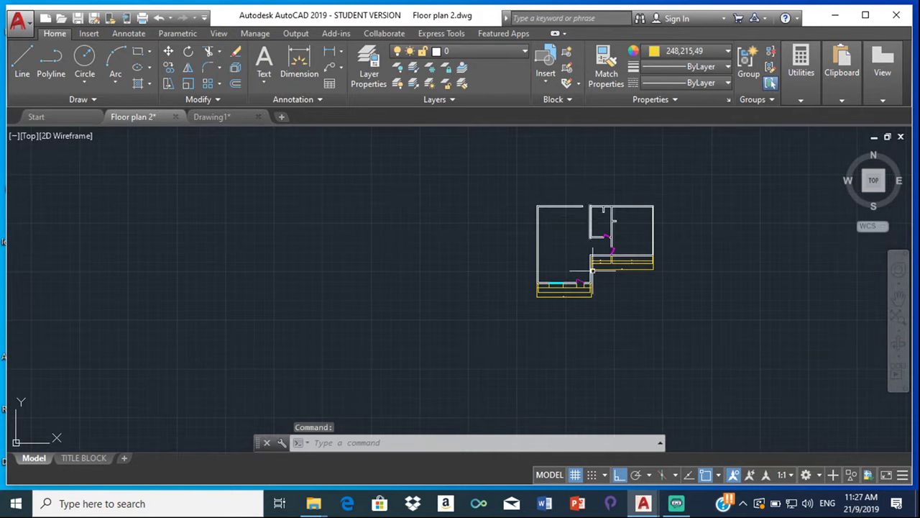
scroll(592, 271, "up", 6)
scroll(596, 208, "down", 4)
scroll(608, 195, "up", 4)
middle_click_drag(554, 265, 471, 276)
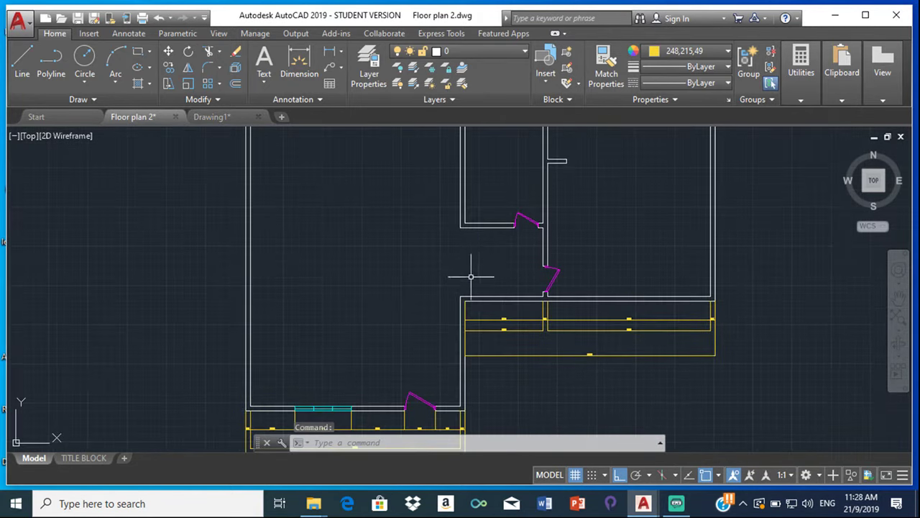
scroll(471, 226, "down", 5)
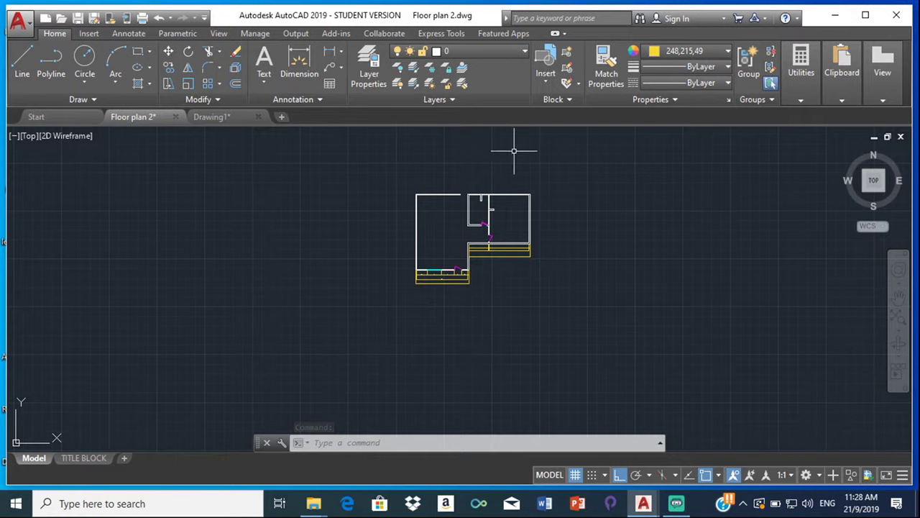
scroll(489, 224, "up", 5)
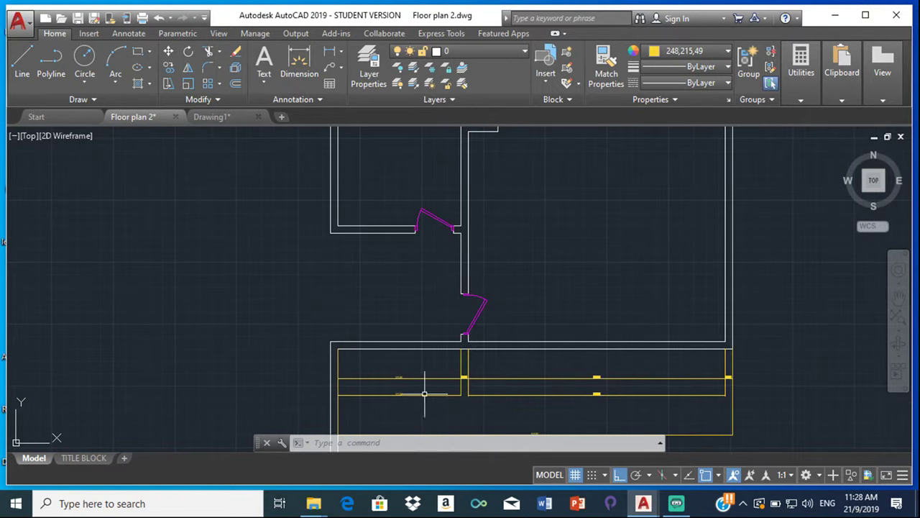
scroll(425, 375, "down", 2)
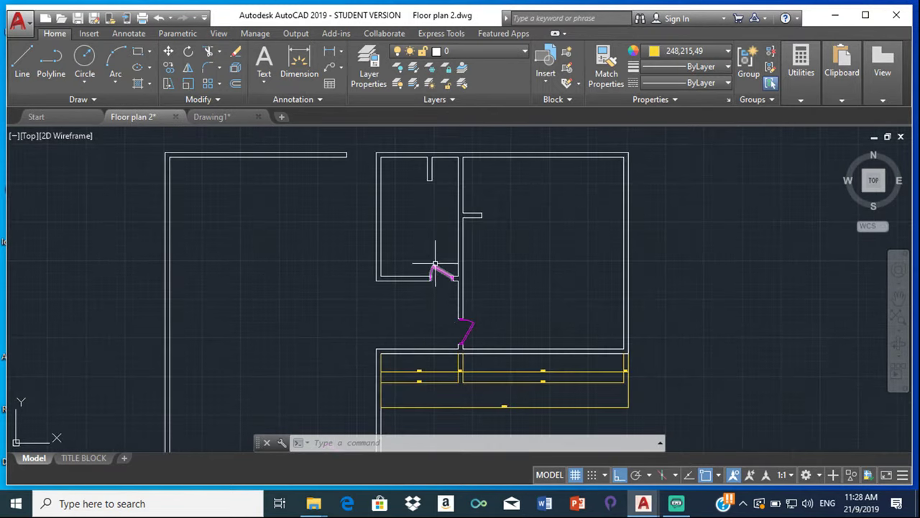
scroll(435, 302, "down", 5)
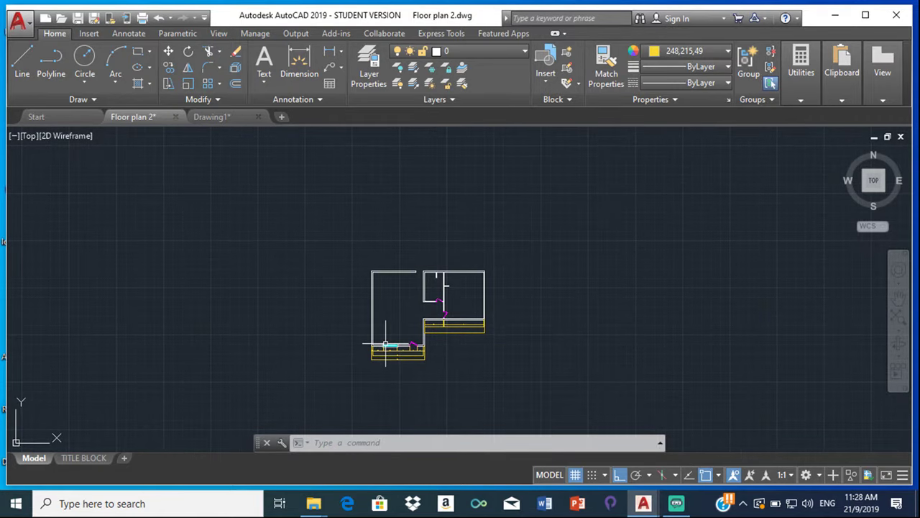
Step: Freeze the Dimensions, DOORS and Windows layers in the floor plan
left_click(517, 52)
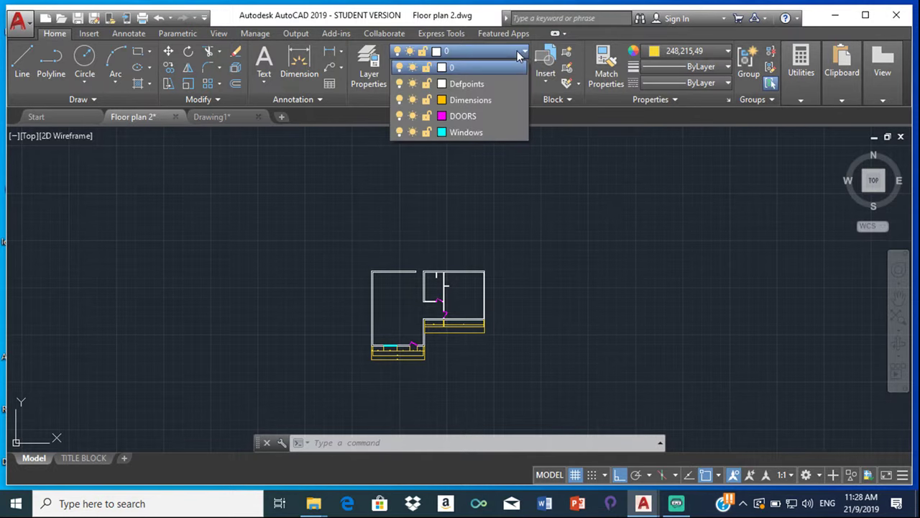
left_click(412, 100)
left_click(412, 116)
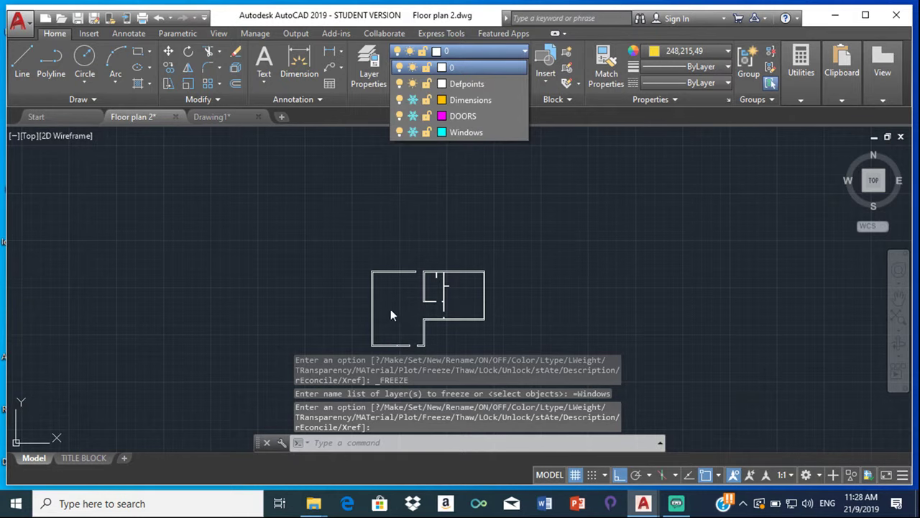
scroll(416, 282, "up", 4)
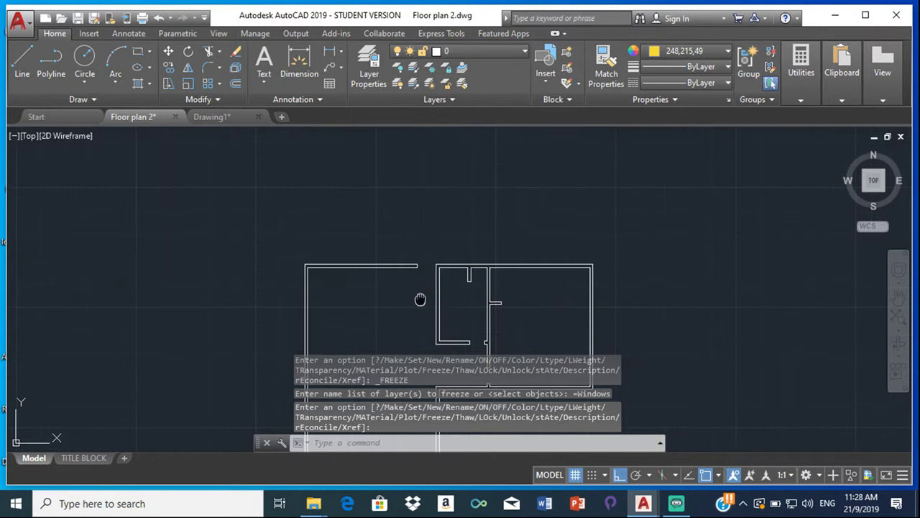
Step: Select all the wall lines of the floor plan and copy them to the clipboard
mouse_move(420, 299)
middle_mouse_down()
mouse_move(429, 199)
mouse_move(407, 288)
middle_mouse_up()
scroll(436, 200, "up", 2)
scroll(435, 214, "down", 4)
scroll(434, 222, "up", 2)
scroll(407, 288, "down", 4)
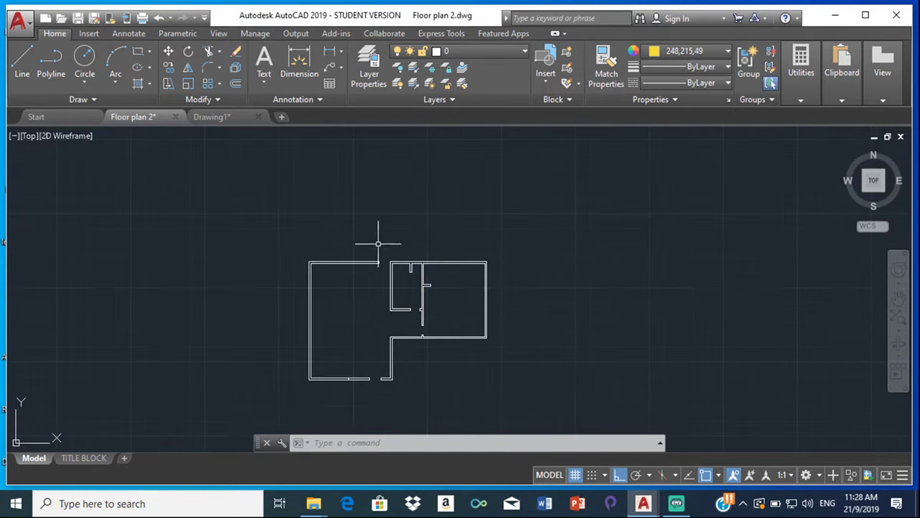
mouse_move(303, 207)
left_mouse_down()
mouse_move(239, 322)
mouse_move(324, 488)
mouse_move(385, 460)
mouse_move(383, 430)
mouse_move(396, 413)
mouse_move(477, 400)
mouse_move(524, 356)
mouse_move(570, 179)
mouse_move(550, 195)
left_mouse_up()
scroll(436, 267, "up", 5)
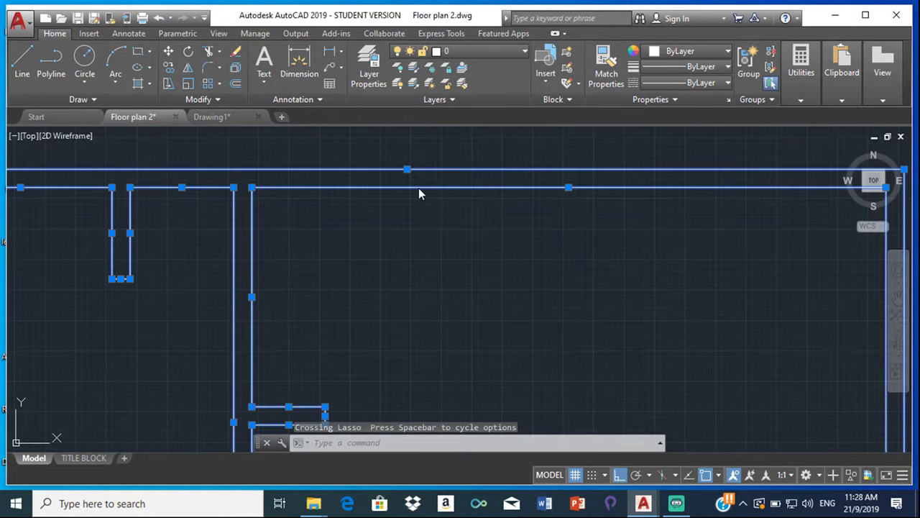
right_click(420, 190)
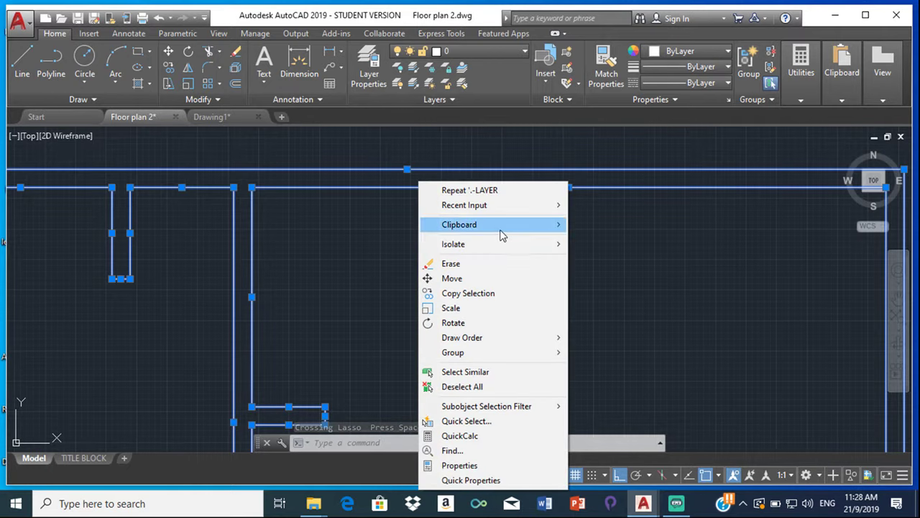
mouse_move(502, 236)
left_click(614, 242)
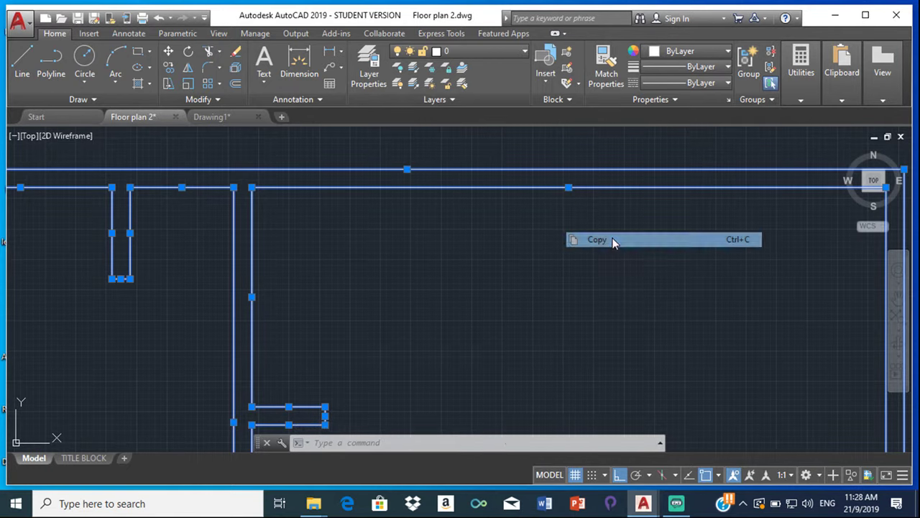
Step: Switch to Drawing1 and paste the copied floor plan walls into model space
left_click(221, 120)
mouse_move(277, 272)
middle_mouse_down()
mouse_move(384, 220)
mouse_move(112, 301)
middle_mouse_up()
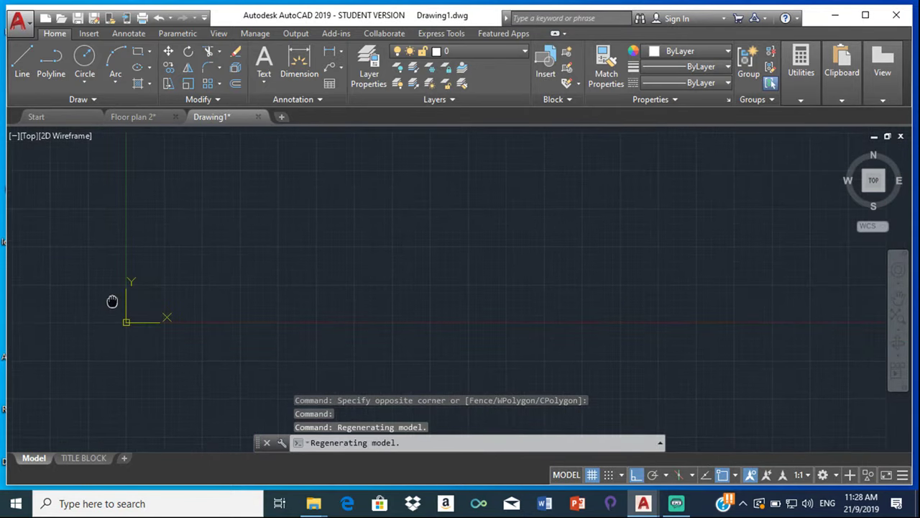
right_click(277, 231)
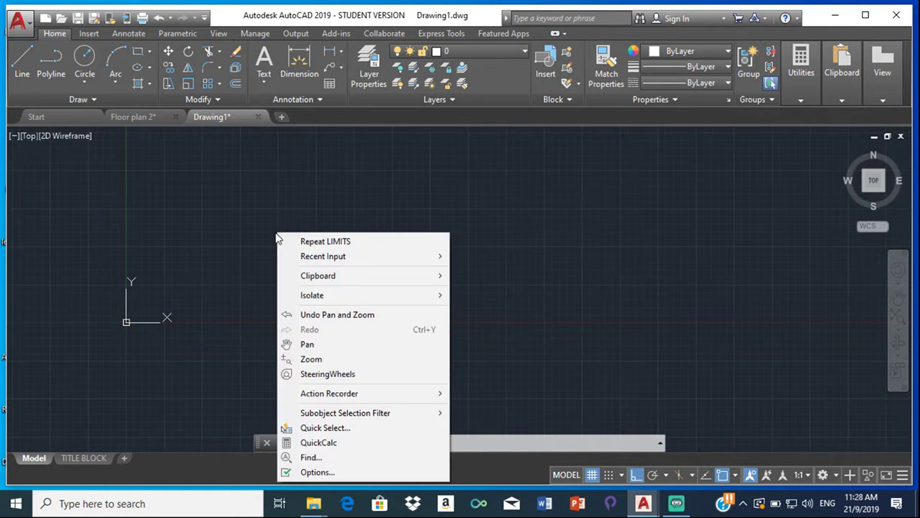
mouse_move(354, 278)
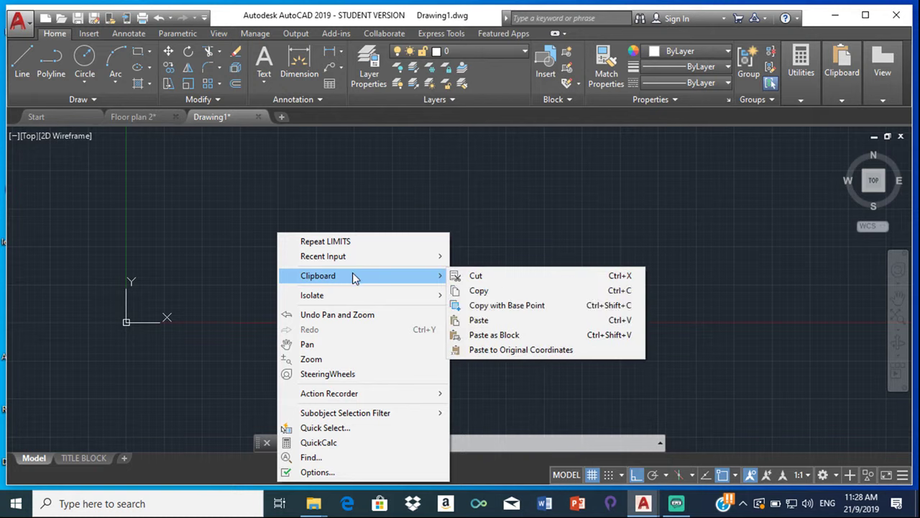
left_click(494, 320)
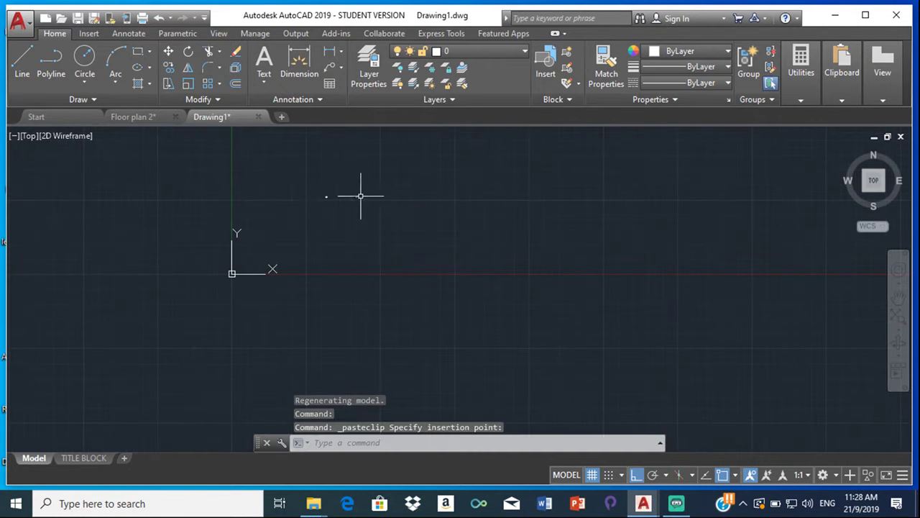
scroll(328, 201, "up", 8)
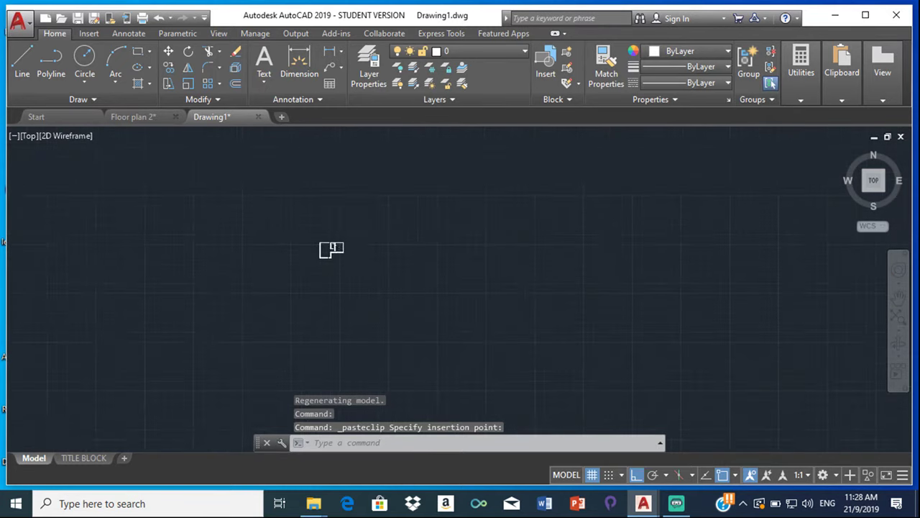
scroll(339, 322, "up", 4)
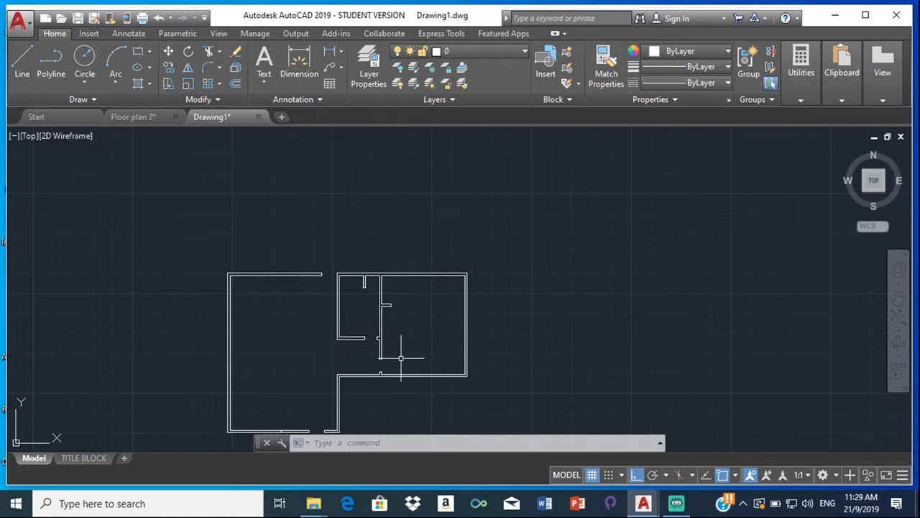
Step: Erase the stray short line crossing the bottom wall, to the left of the door opening
scroll(337, 288, "up", 4)
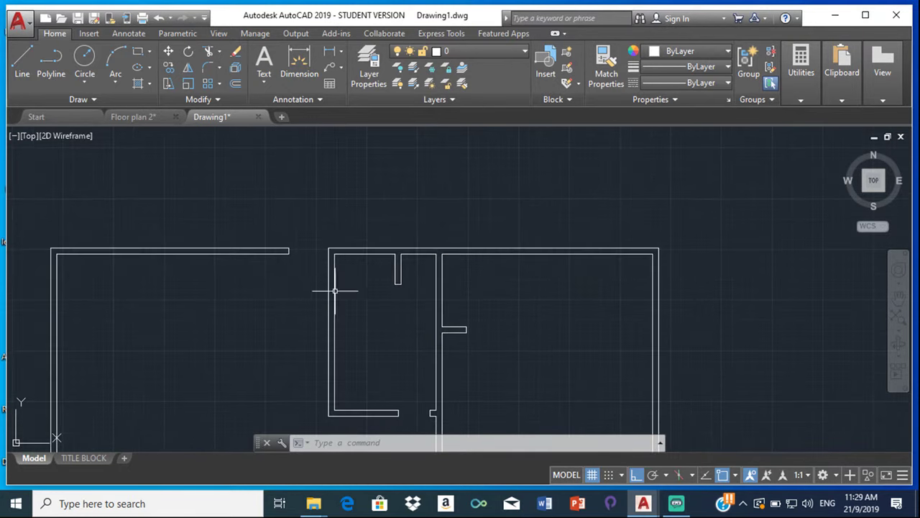
scroll(300, 269, "down", 4)
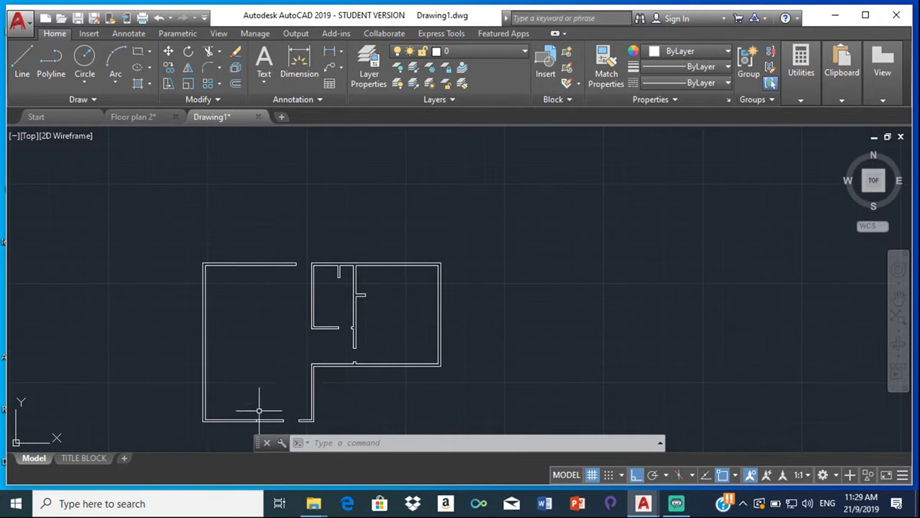
scroll(259, 411, "up", 5)
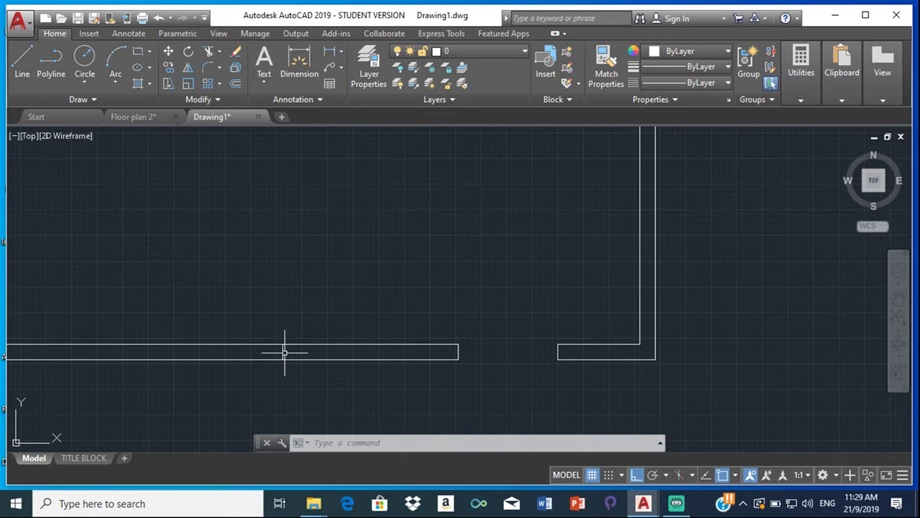
left_click(282, 352)
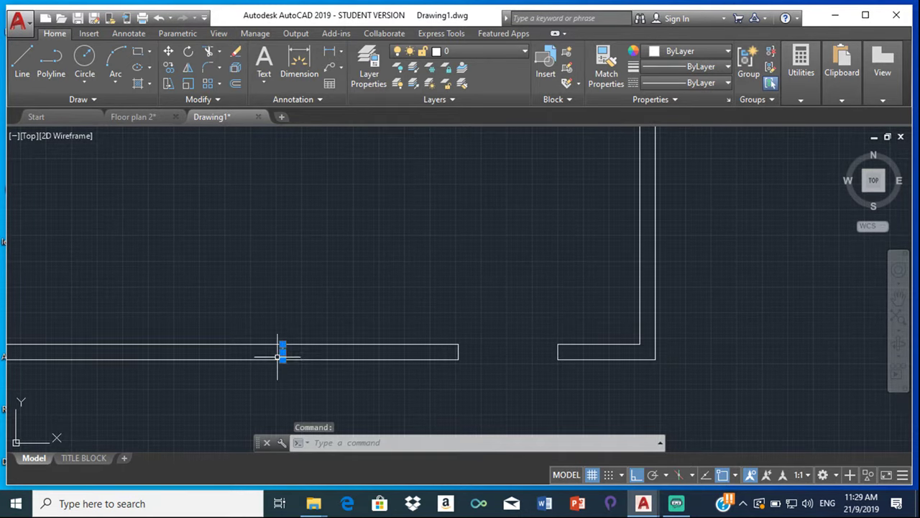
key("Delete")
scroll(384, 304, "down", 6)
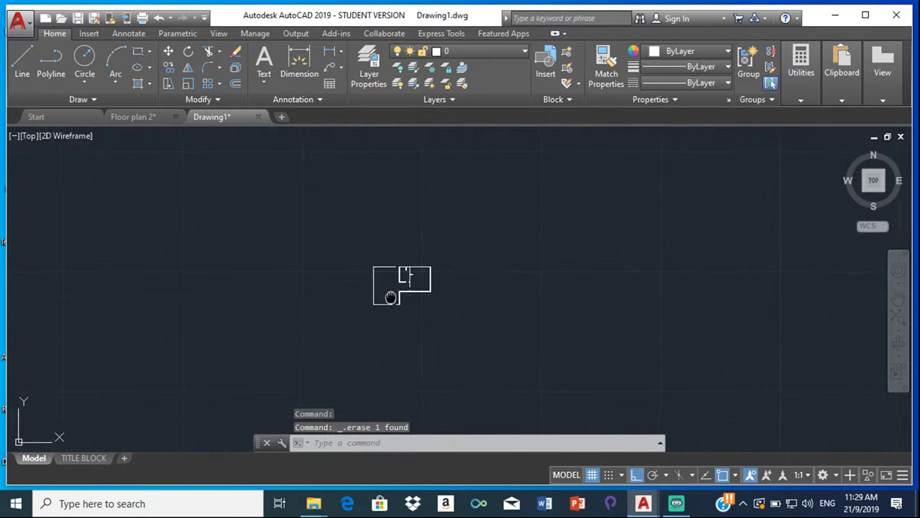
Step: Draw a horizontal line from the upper end corner of the right room's wall stub to the inner face of the right outer wall
scroll(391, 317, "up", 6)
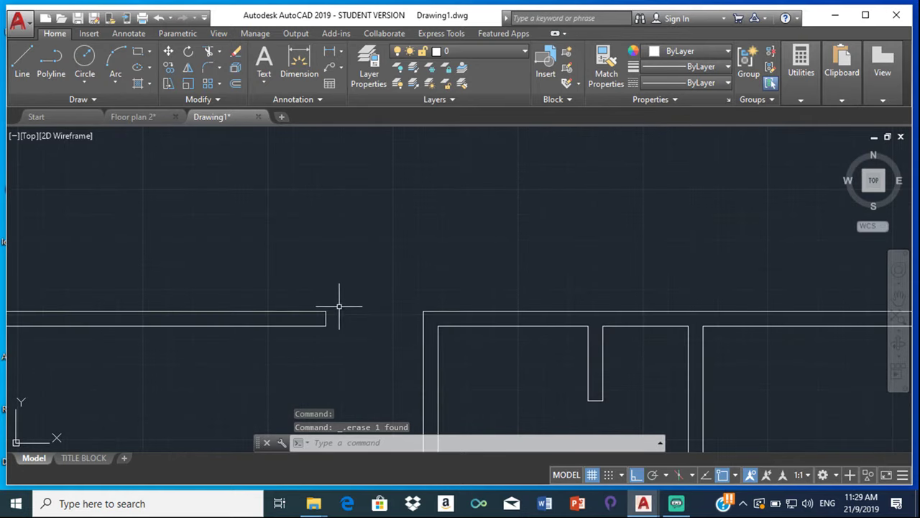
scroll(558, 363, "down", 4)
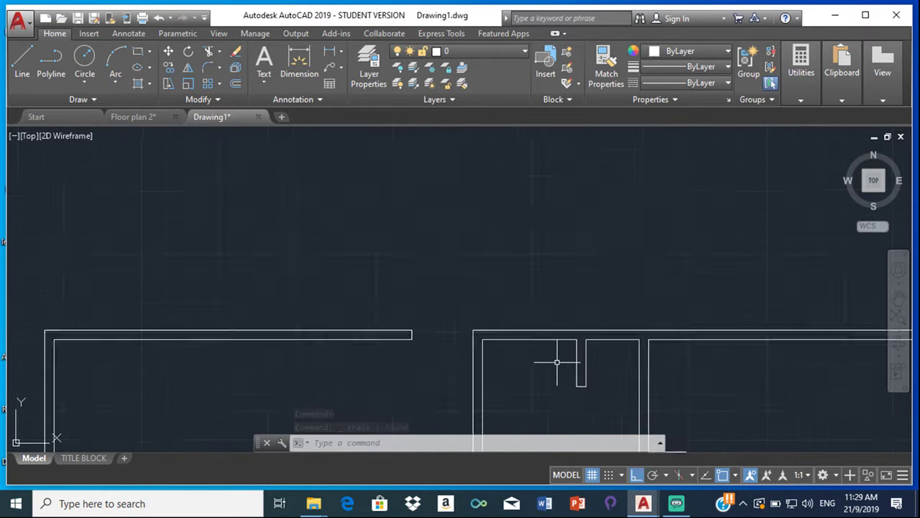
middle_click_drag(414, 299, 328, 249)
scroll(441, 347, "down", 2)
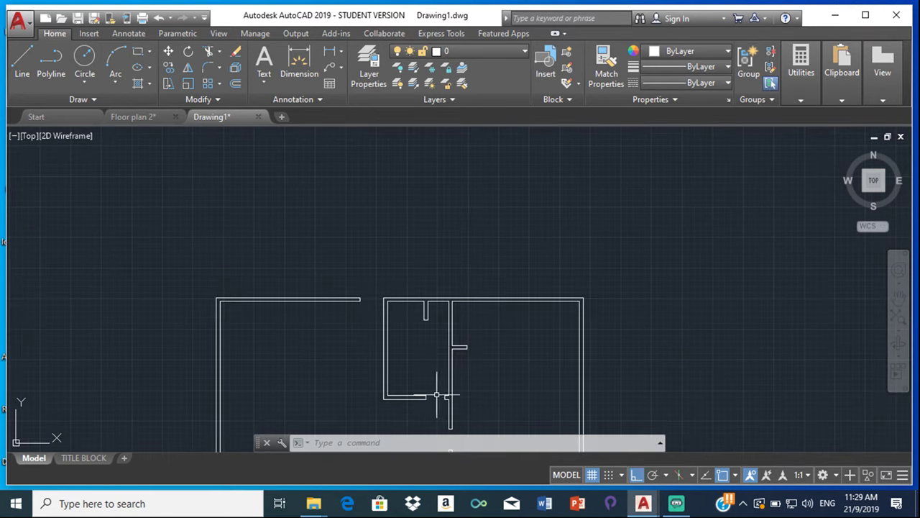
scroll(525, 351, "down", 5)
scroll(506, 349, "up", 4)
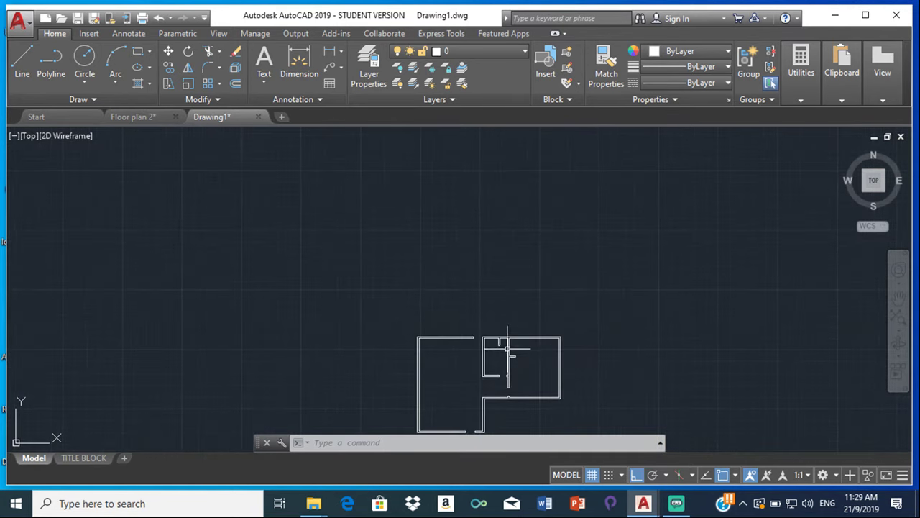
left_click(22, 65)
scroll(460, 338, "up", 4)
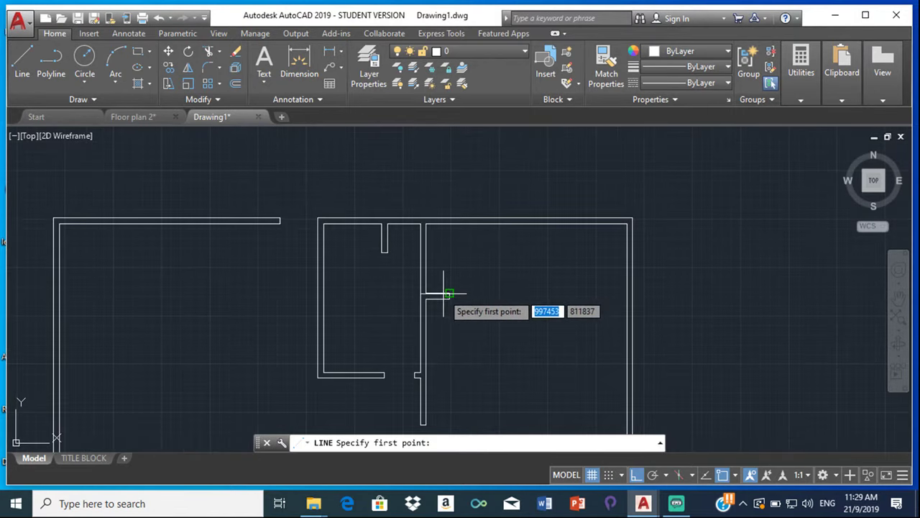
left_click(450, 293)
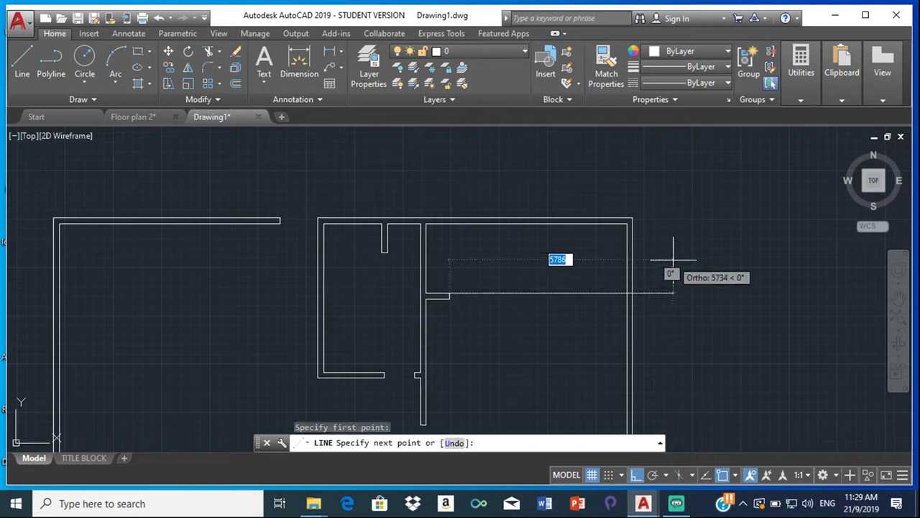
left_click(625, 294)
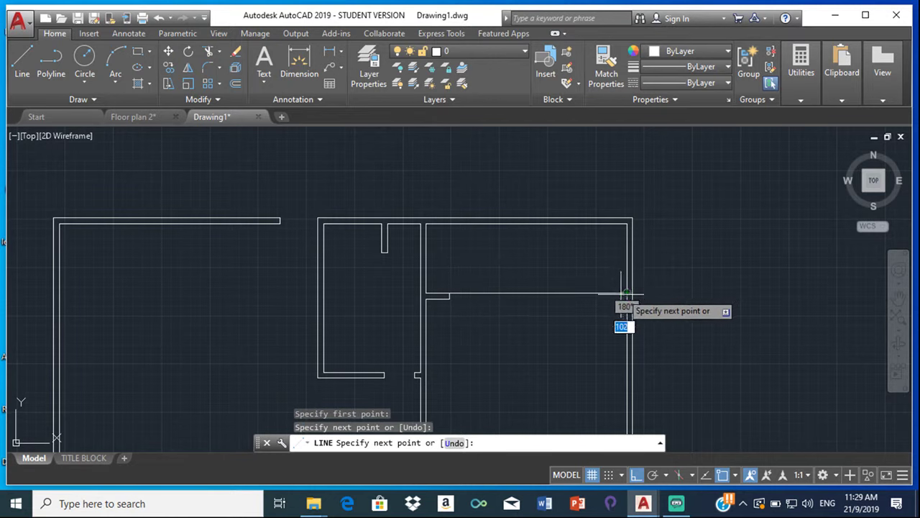
key("Return")
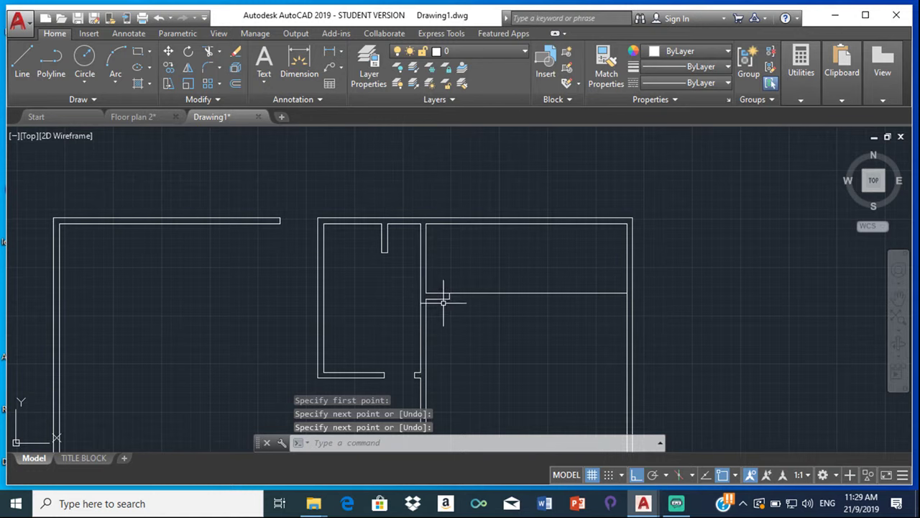
Step: Draw a parallel horizontal line from the stub's lower end corner to the inner face of the right outer wall
left_click(22, 59)
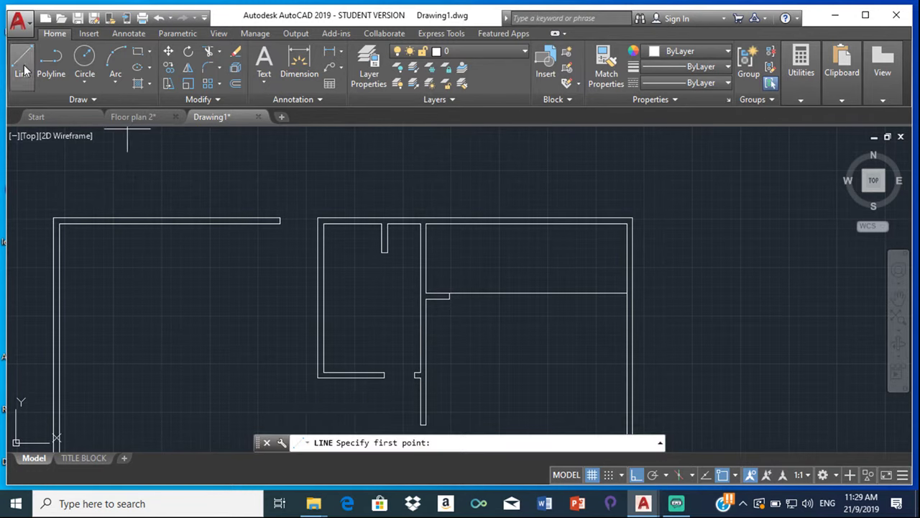
scroll(433, 309, "up", 2)
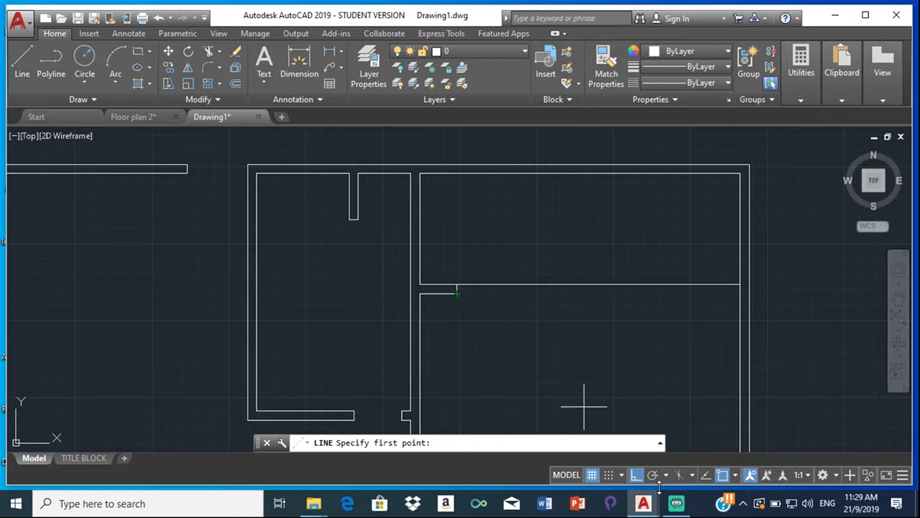
left_click(735, 476)
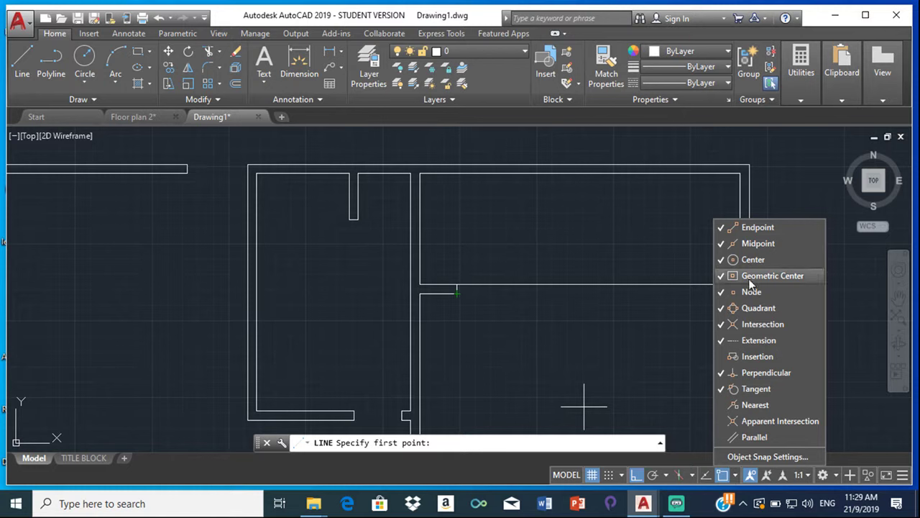
left_click(644, 202)
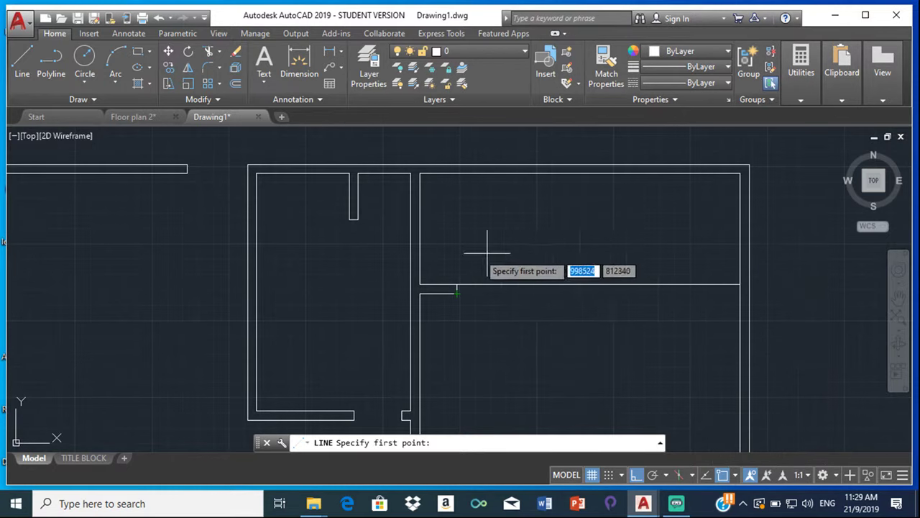
left_click(23, 61)
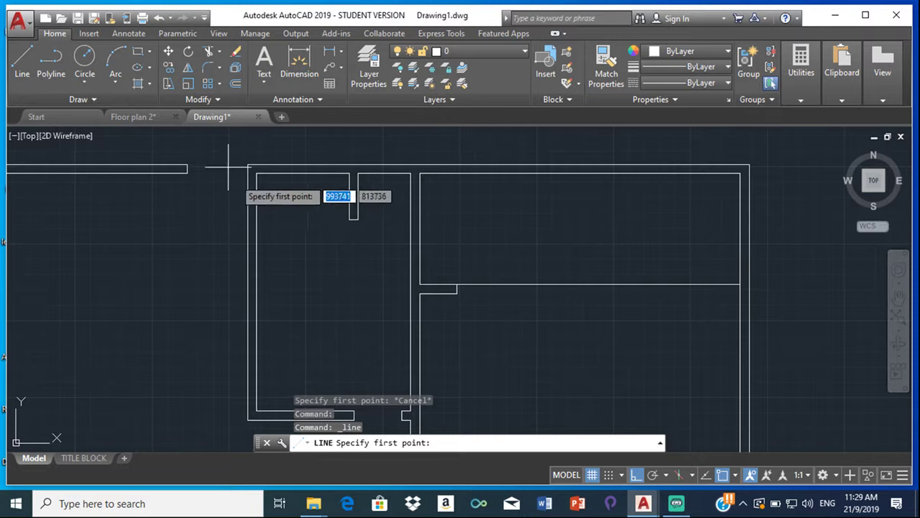
left_click(457, 293)
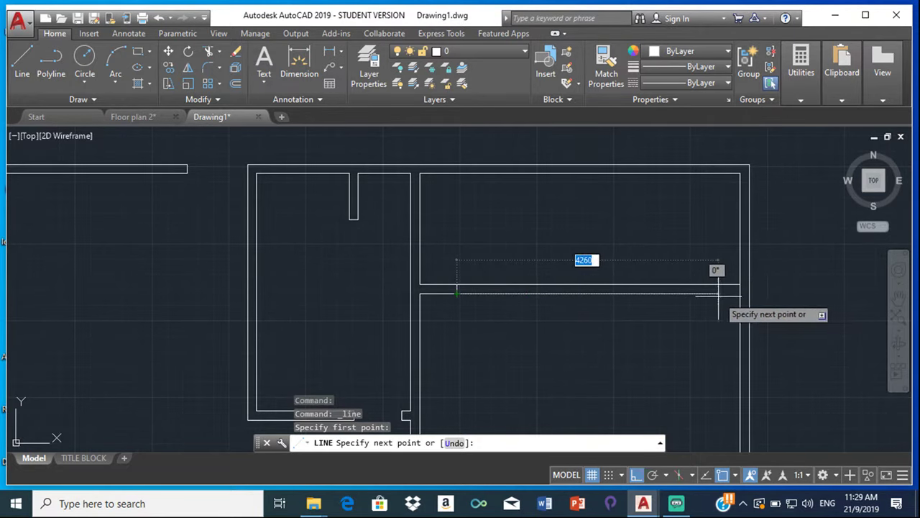
left_click(740, 294)
key("Return")
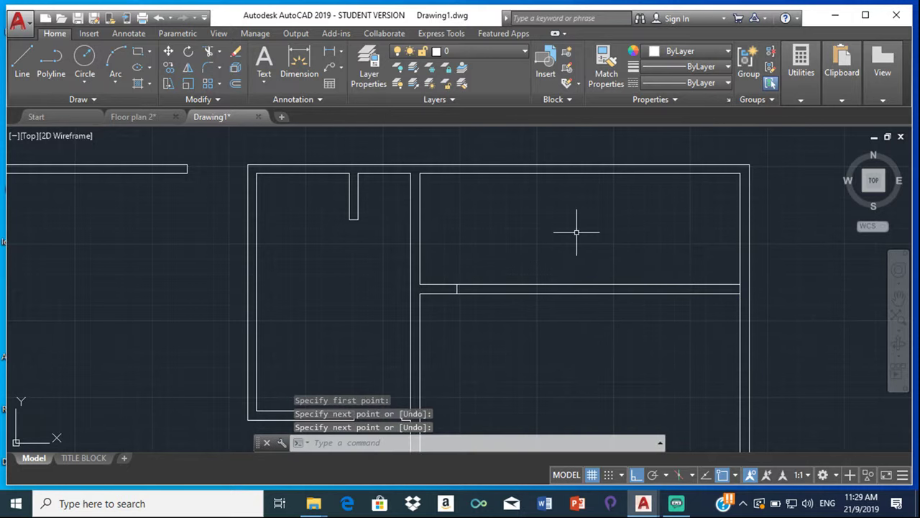
Step: Draw a vertical line from the lower left corner of the middle room's top wall stub down to the bottom wall's inner face
key("Return")
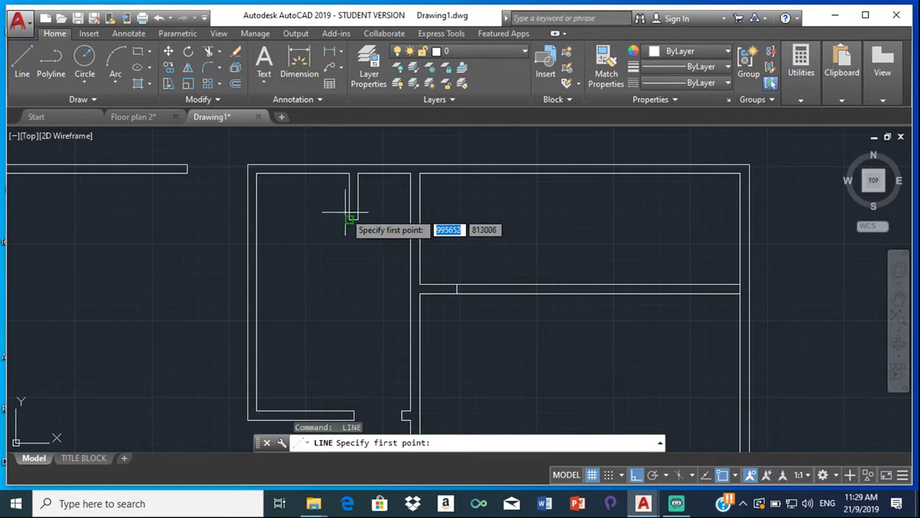
left_click(350, 220)
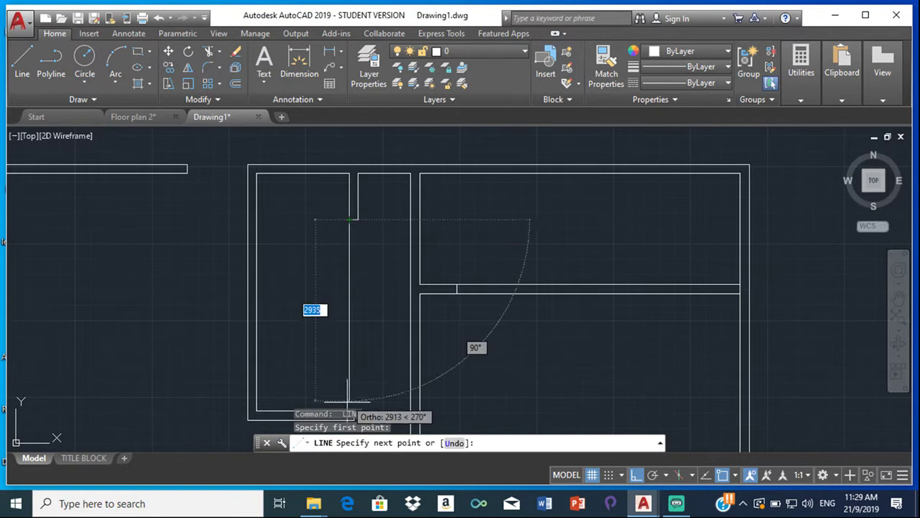
middle_click_drag(334, 394, 334, 350)
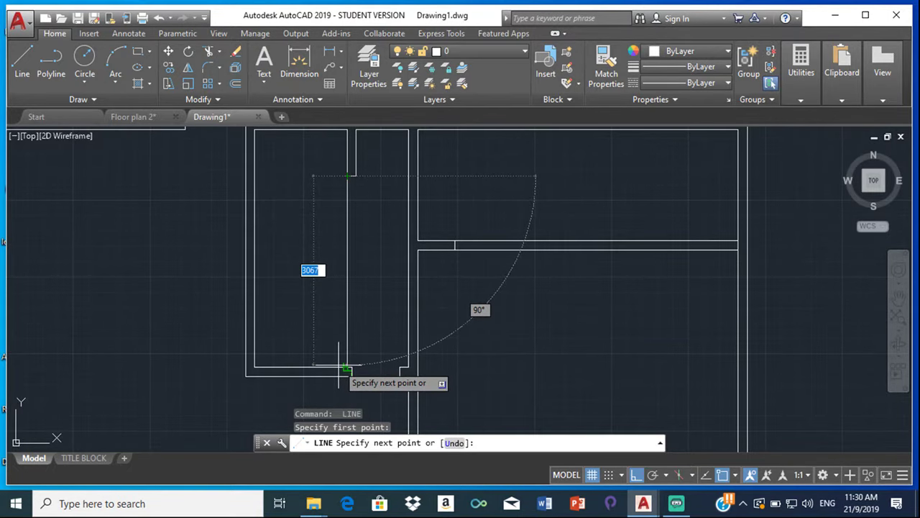
left_click(338, 366)
key("Return")
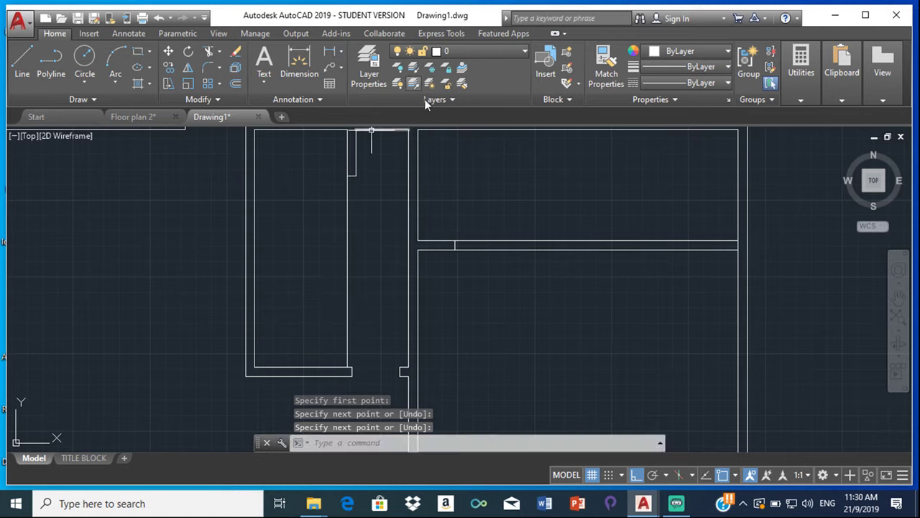
Step: Stretch the lower end of the middle wall stub's right-hand line straight down past the bottom wall's outer face
left_click(354, 148)
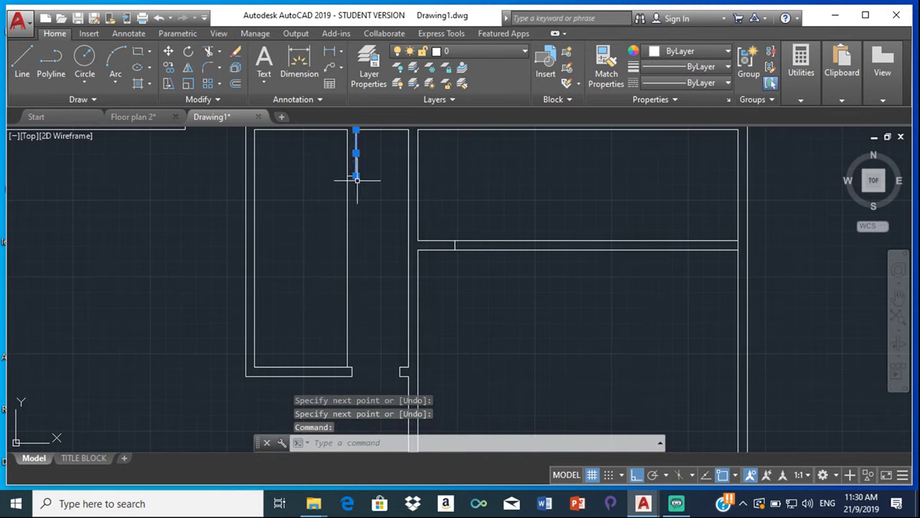
left_click(355, 175)
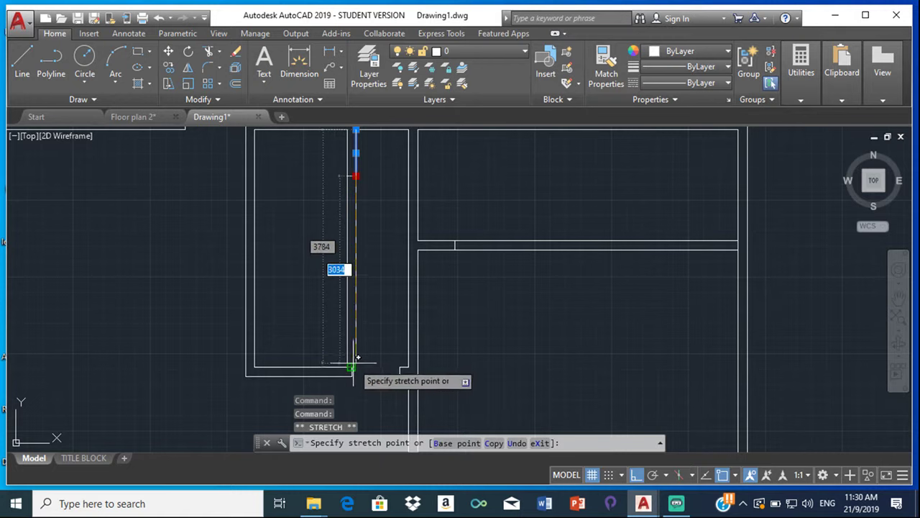
scroll(356, 360, "up", 2)
scroll(355, 354, "down", 2)
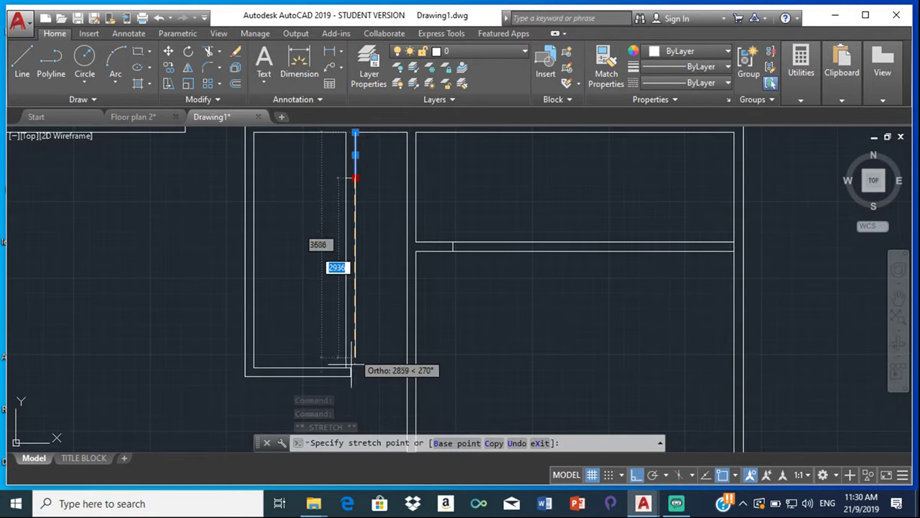
left_click(360, 389)
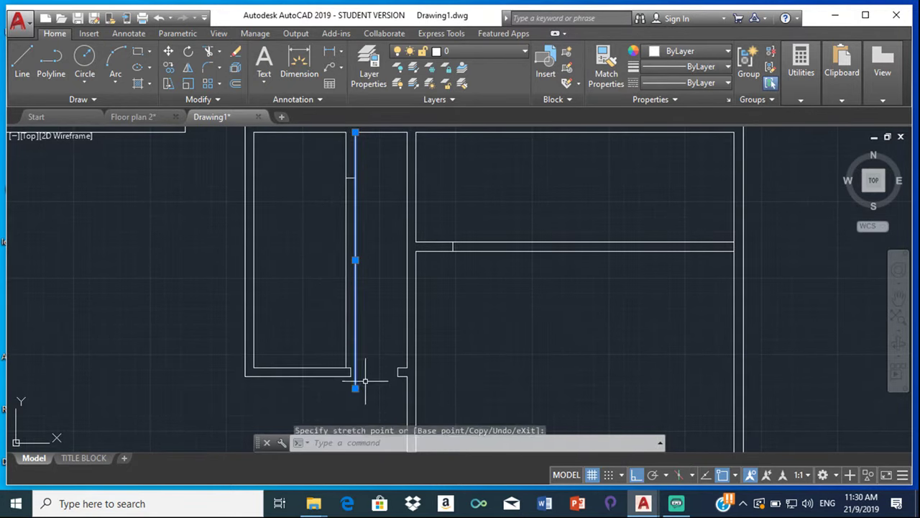
Step: Draw a horizontal line across the bottom wall's door opening, joining the inner face corners of both wall ends
left_click(22, 61)
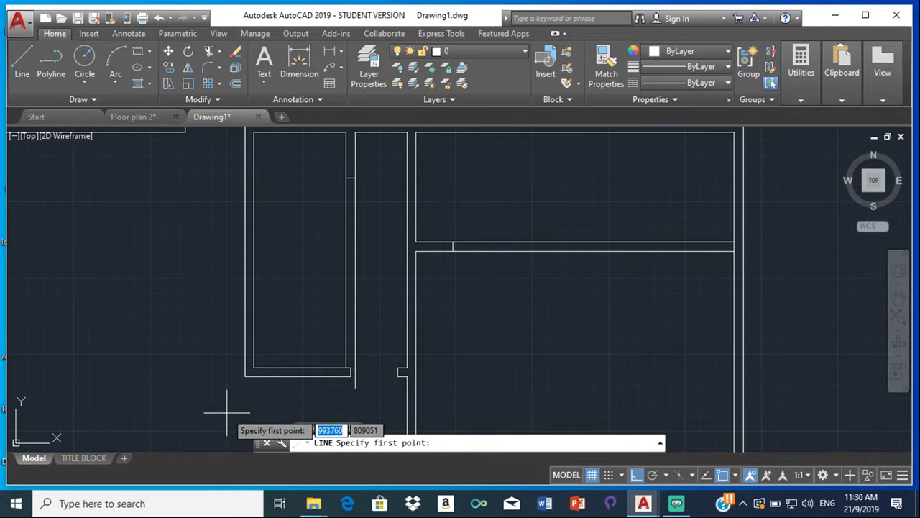
left_click(22, 61)
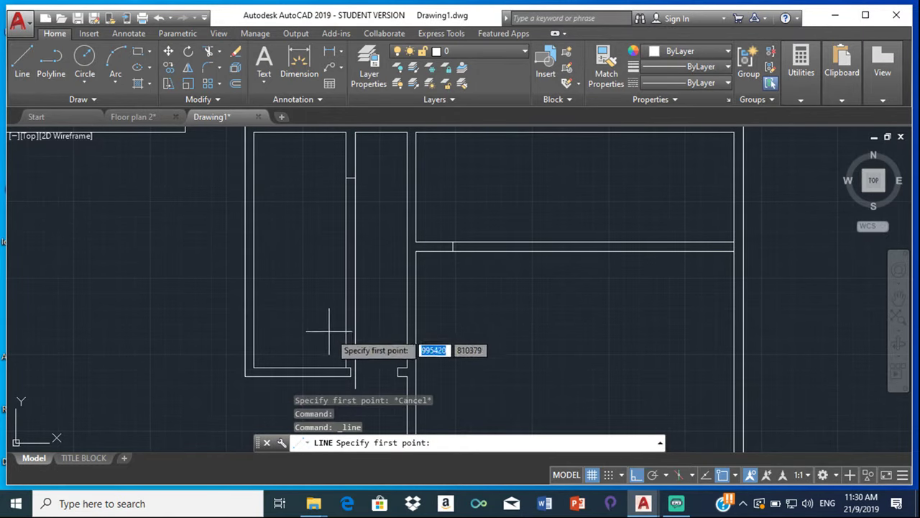
scroll(356, 375, "up", 3)
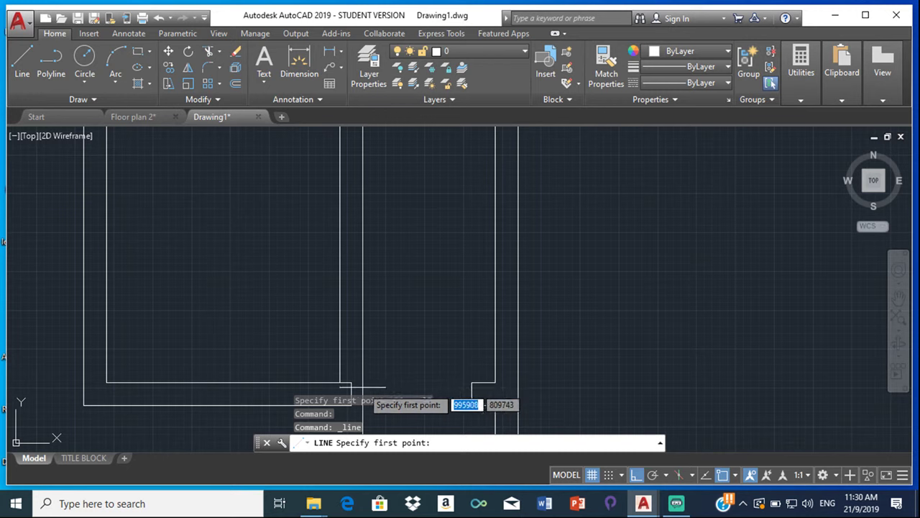
left_click(351, 383)
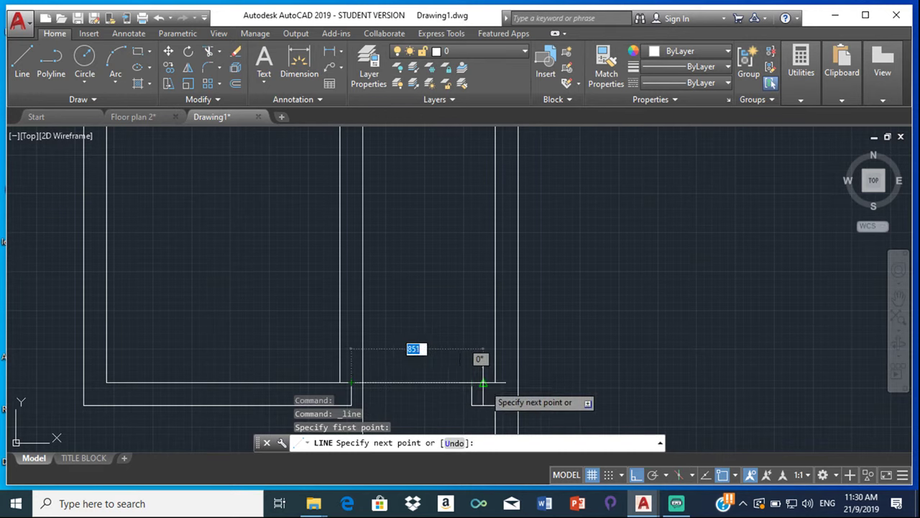
left_click(471, 382)
key("Return")
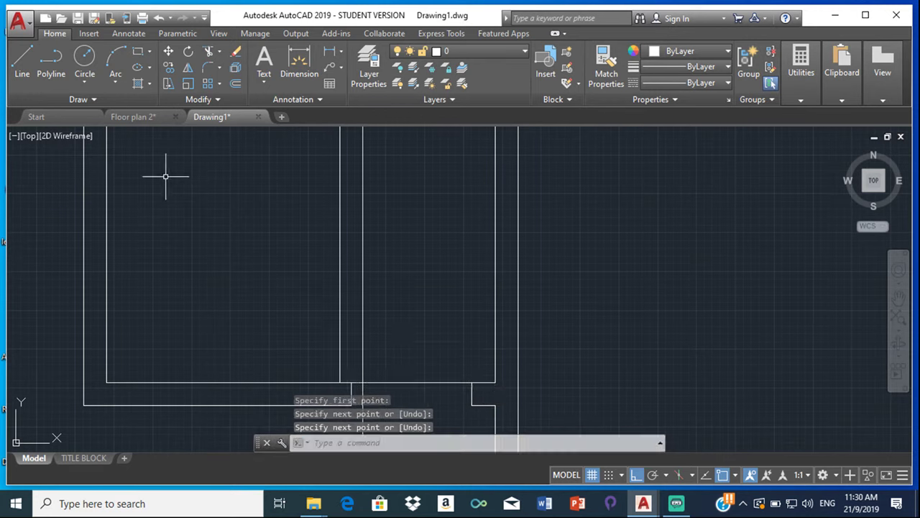
Step: Draw a horizontal line across the same door opening, joining the outer face corners of both wall ends
left_click(24, 62)
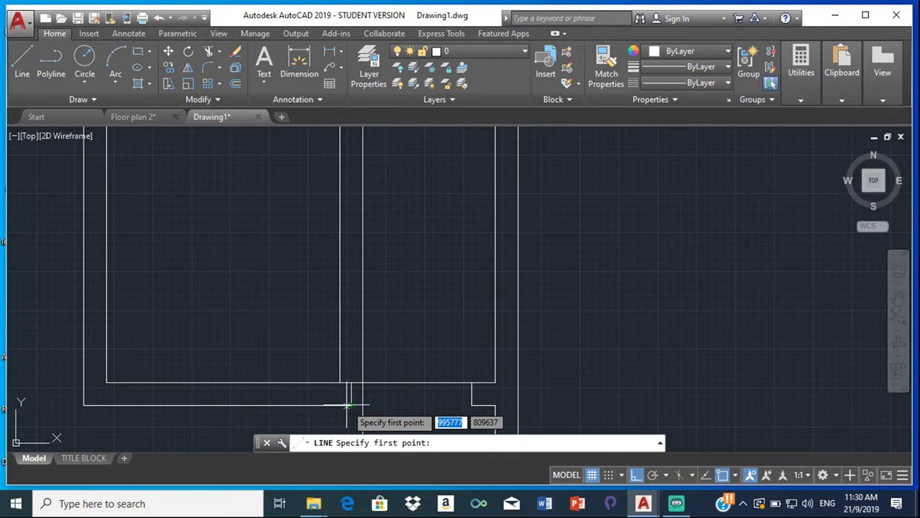
left_click(349, 404)
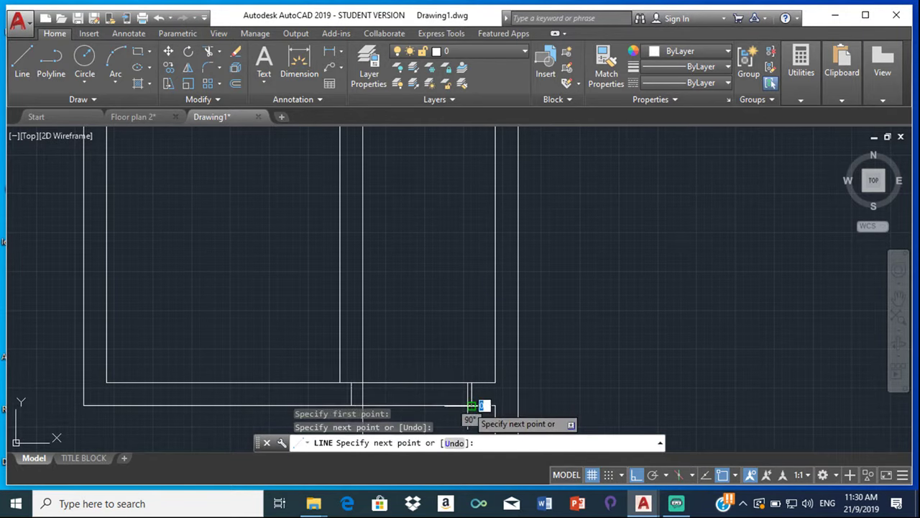
left_click(471, 406)
key("Return")
scroll(432, 295, "down", 3)
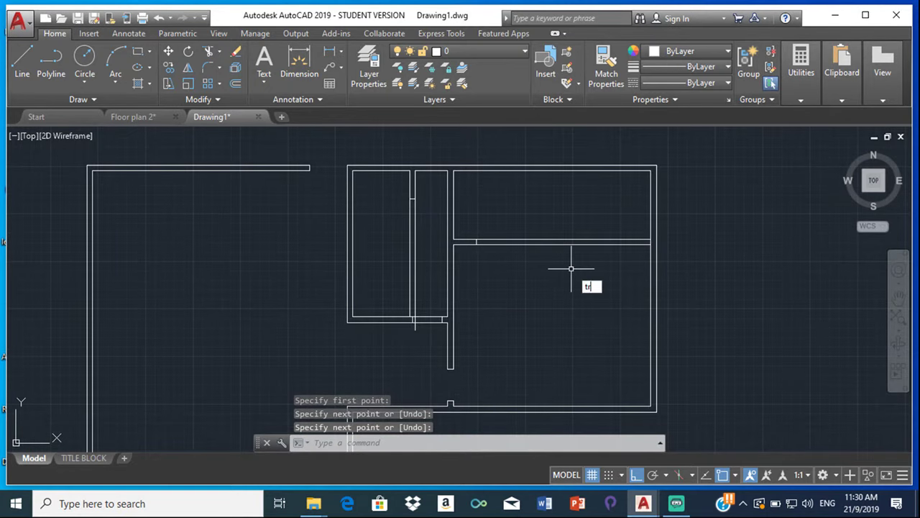
Step: Trim the new partition's right-hand line where it runs through and below the bottom wall, ending it at the inner face
type("tr")
key("Return")
key("Return")
scroll(421, 320, "up", 3)
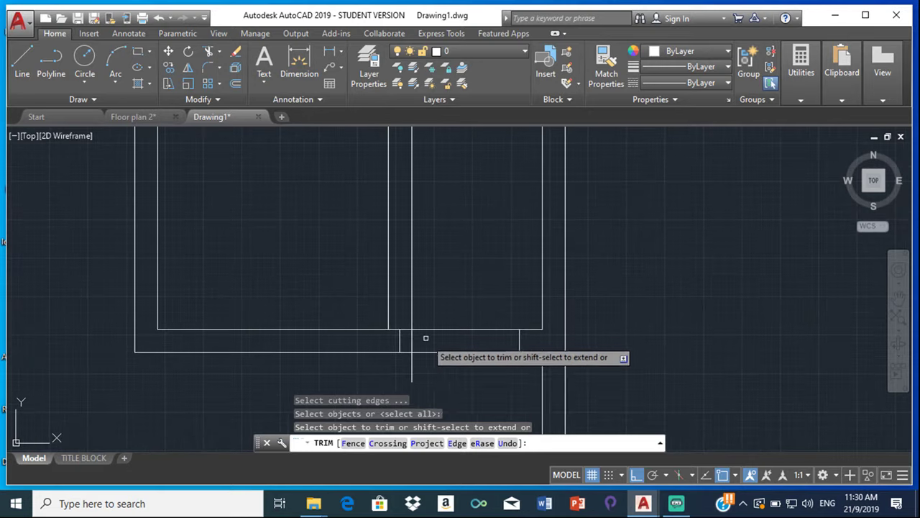
left_click(411, 367)
left_click(412, 333)
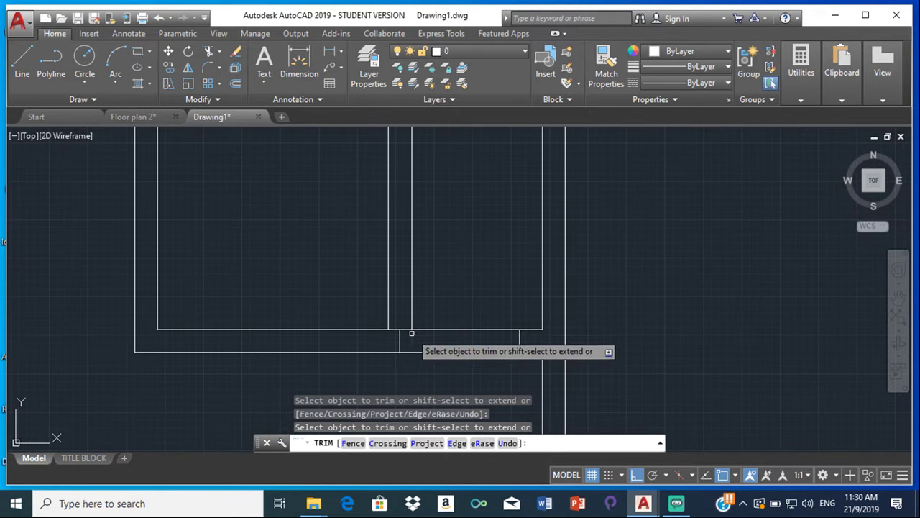
middle_click_drag(425, 154, 468, 338)
scroll(469, 339, "down", 2)
middle_click_drag(464, 161, 475, 269)
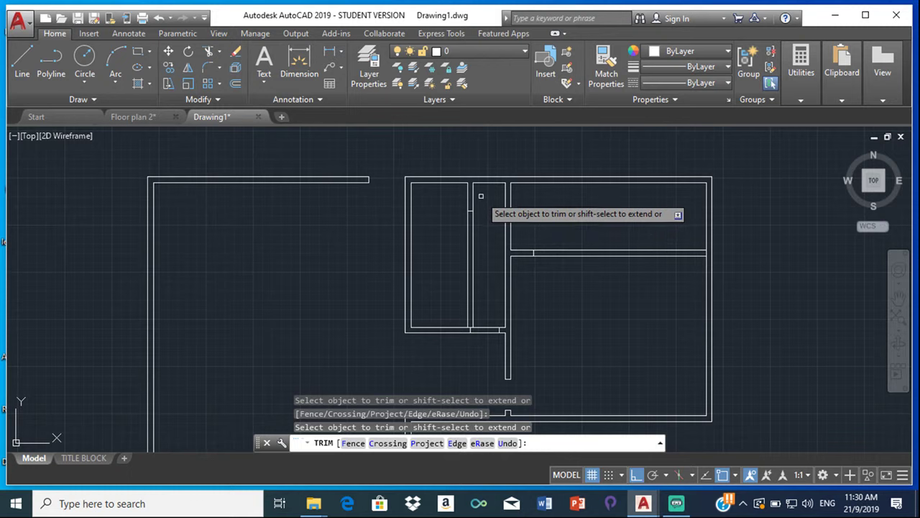
key("Escape")
Step: Erase the four leftover short end lines inside the extended partitions and the closed bottom wall opening
scroll(470, 314, "up", 2)
scroll(442, 375, "up", 2)
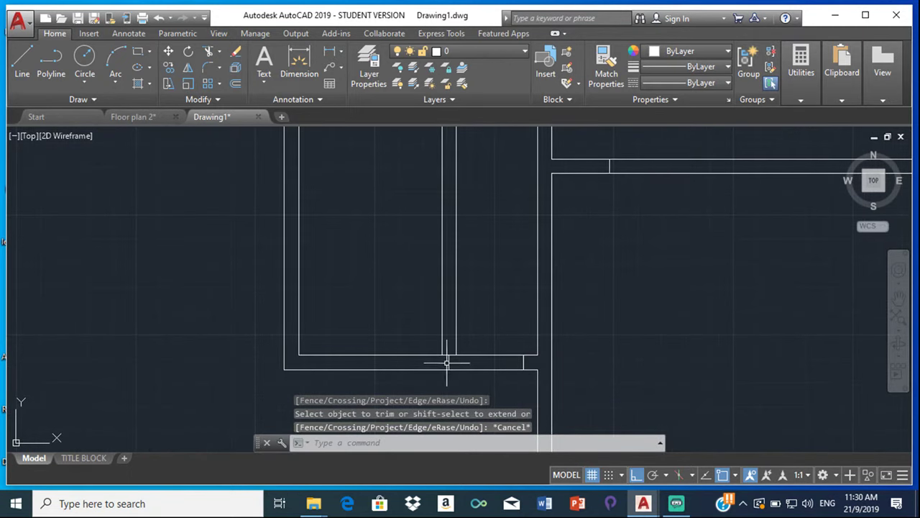
left_click(448, 364)
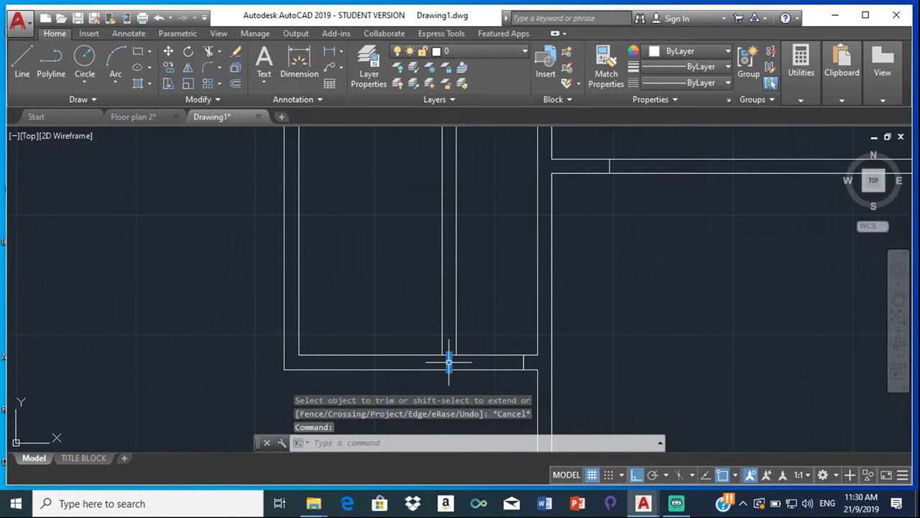
left_click(524, 362)
left_click(610, 167)
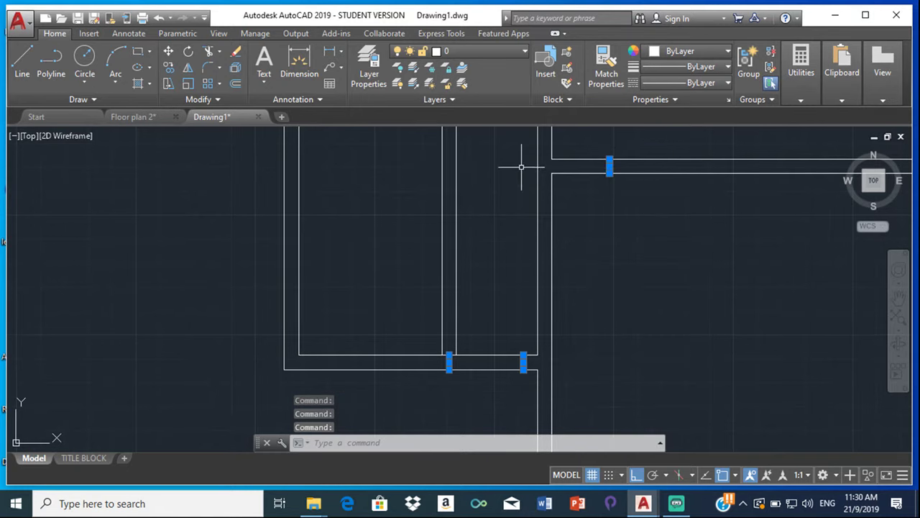
scroll(522, 181, "down", 2)
scroll(520, 233, "up", 2)
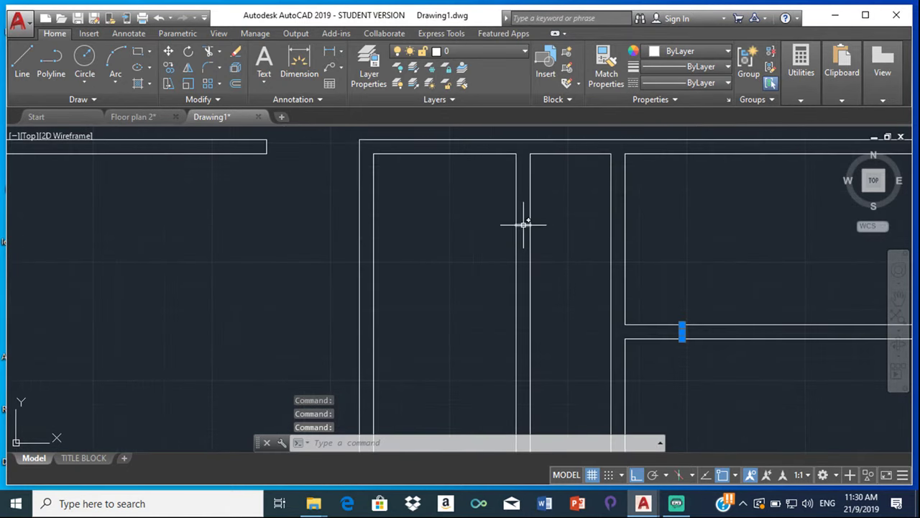
scroll(622, 193, "down", 2)
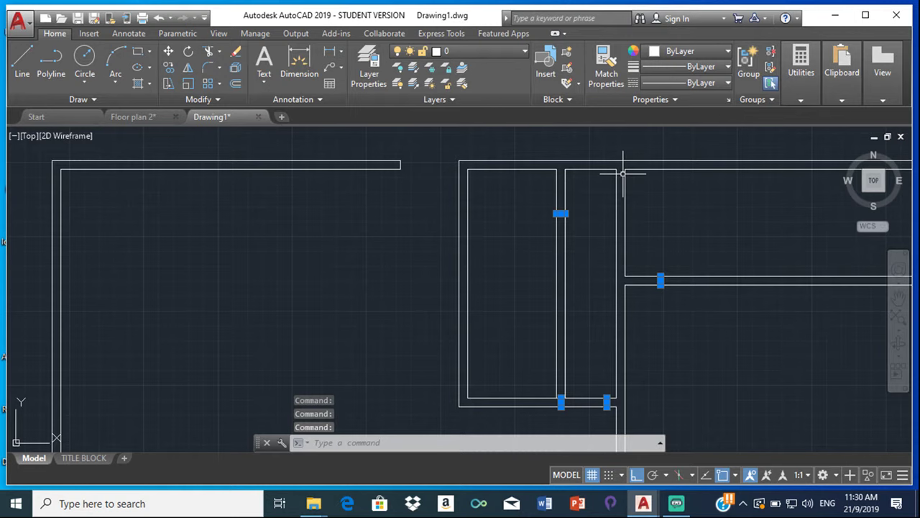
key("Delete")
scroll(604, 194, "down", 4)
scroll(572, 238, "up", 5)
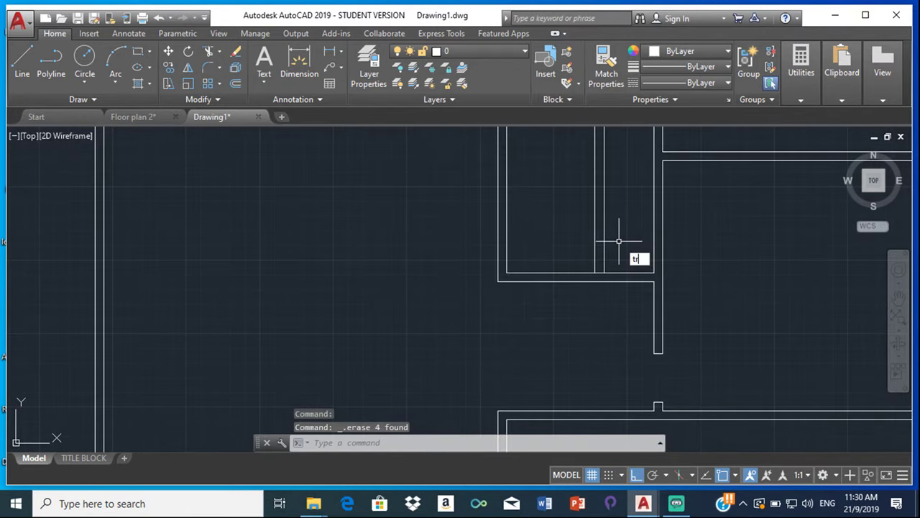
Step: Trim the bottom wall's inner face line between the two partition lines to open the wall junction
type("tr")
key("Return")
key("Return")
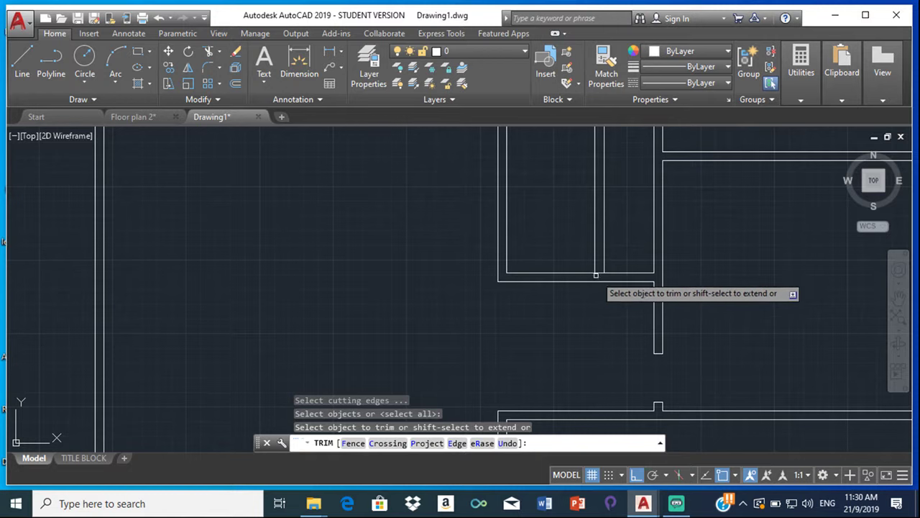
scroll(603, 267, "up", 2)
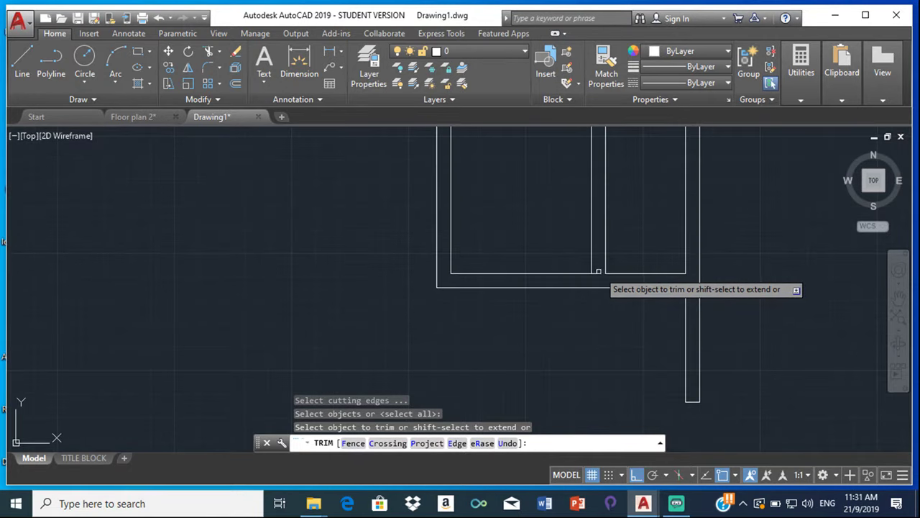
left_click(598, 271)
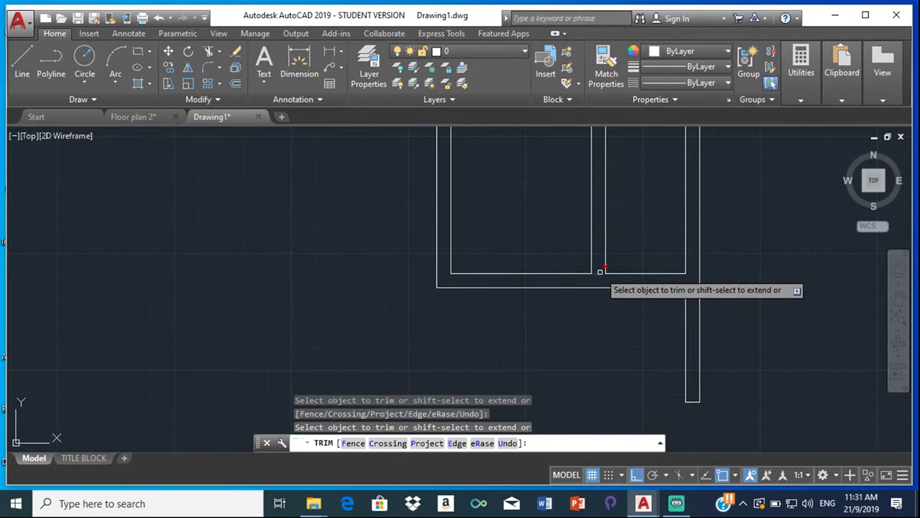
scroll(602, 270, "up", 1)
scroll(625, 268, "down", 3)
scroll(616, 240, "up", 1)
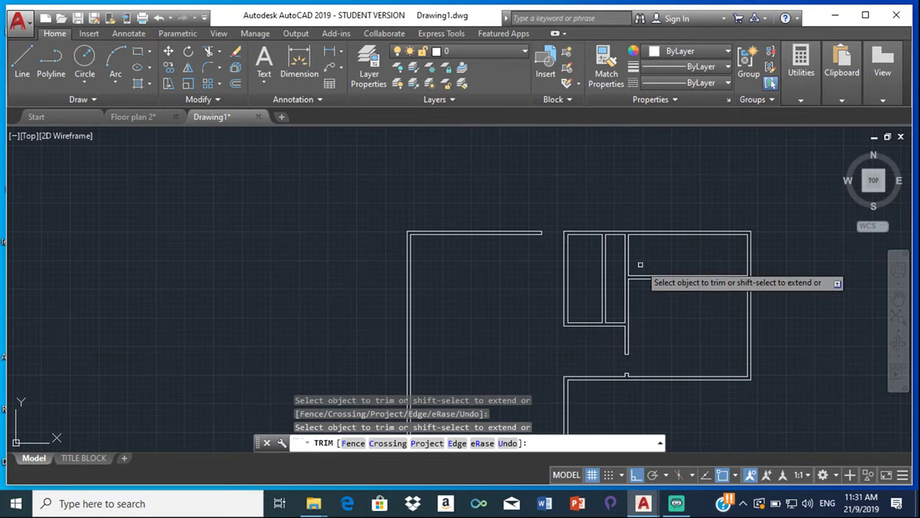
key("Escape")
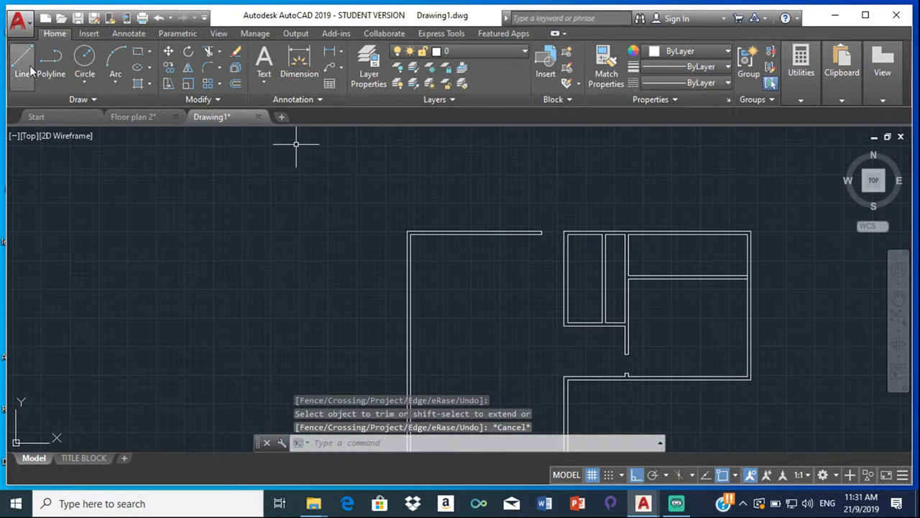
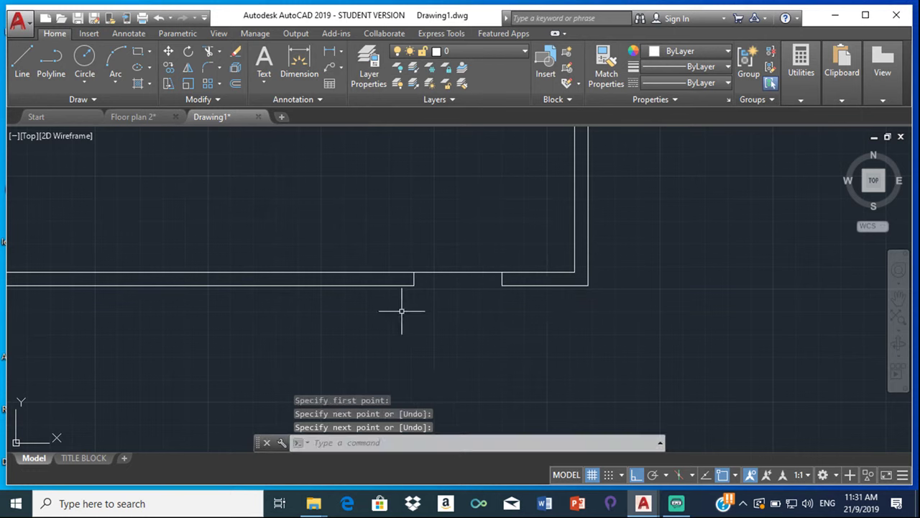
Step: Draw a horizontal line closing the outer face of the door opening near the plan's lower right corner
key("Return")
left_click(413, 285)
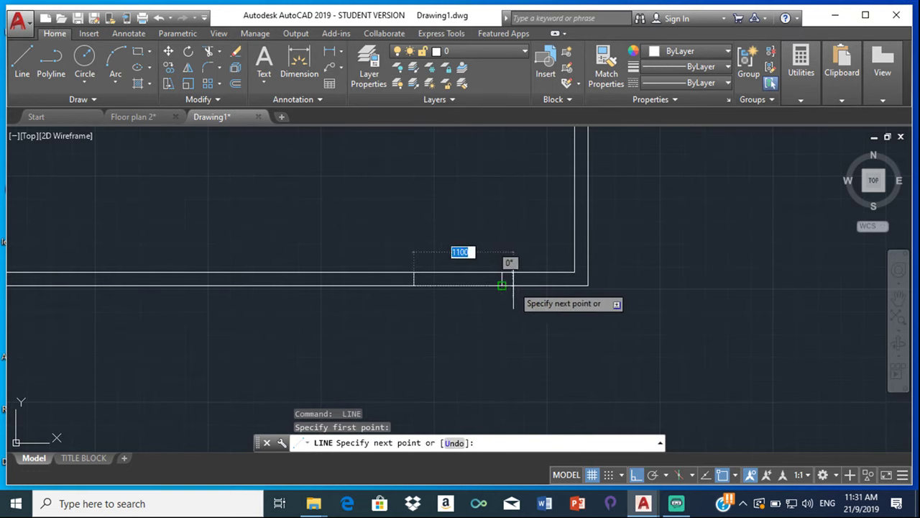
left_click(503, 273)
key("Return")
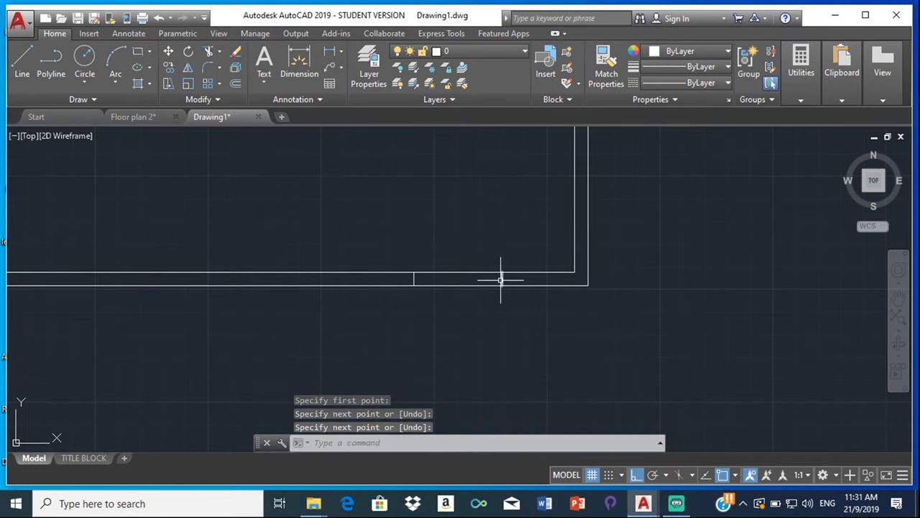
key("Return")
Step: Erase the four leftover jamb lines at the closed openings in the lower exterior wall and the right room's left wall
left_click(502, 279)
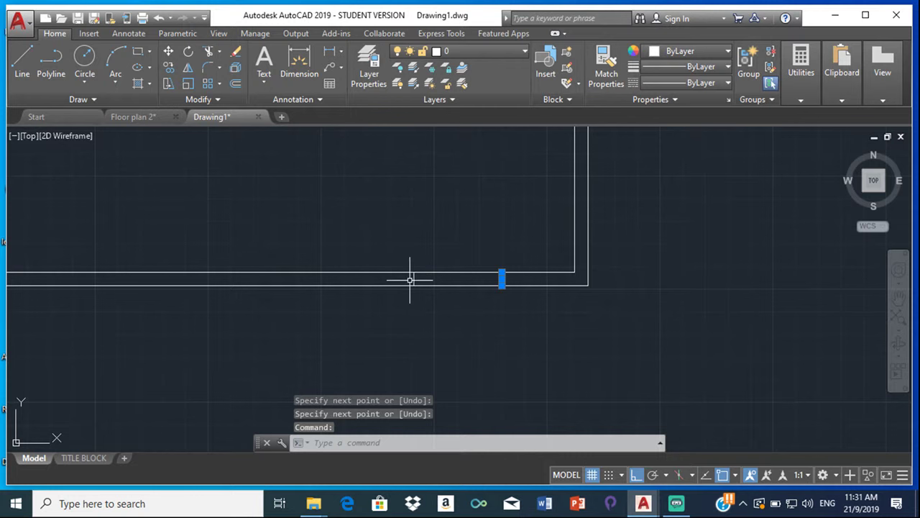
scroll(414, 277, "down", 6)
middle_click_drag(462, 240, 411, 350)
scroll(431, 336, "up", 5)
key("Escape")
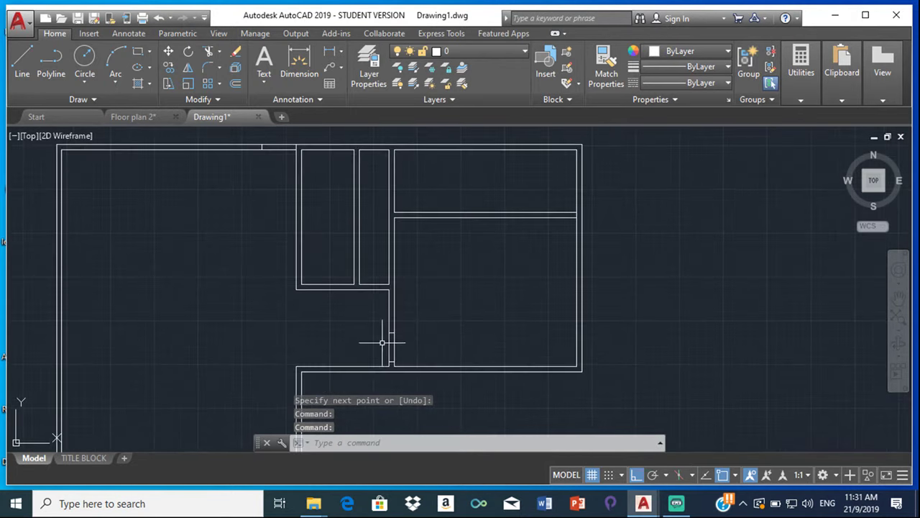
scroll(386, 342, "up", 2)
key("Escape")
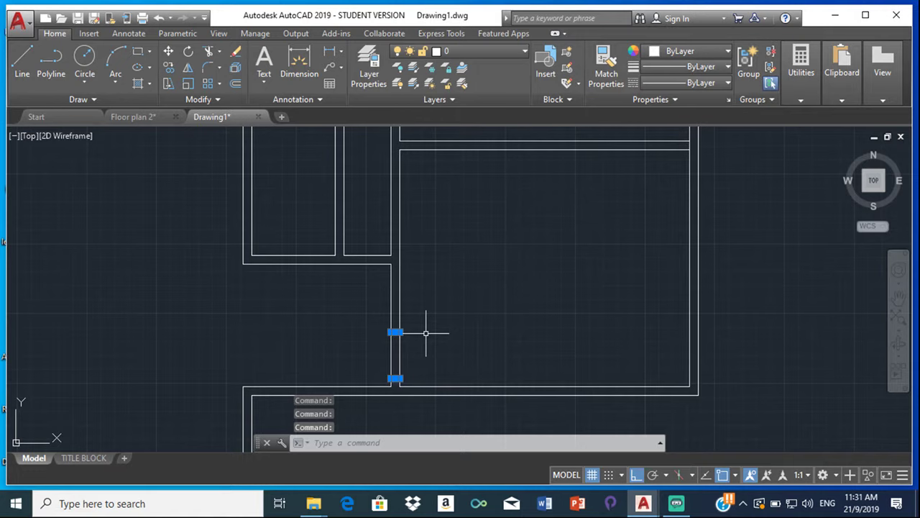
key("Delete")
Step: Erase the leftover short jamb line inside the top wall, to the left of the small rooms
scroll(412, 332, "down", 8)
mouse_move(389, 305)
middle_mouse_down()
mouse_move(423, 353)
mouse_move(437, 312)
middle_mouse_up()
scroll(424, 353, "up", 4)
scroll(415, 288, "up", 5)
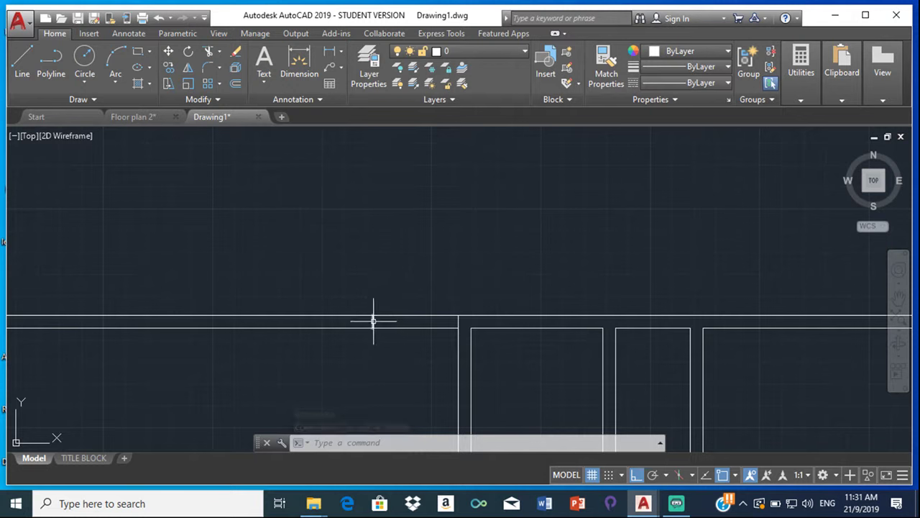
left_click(373, 321)
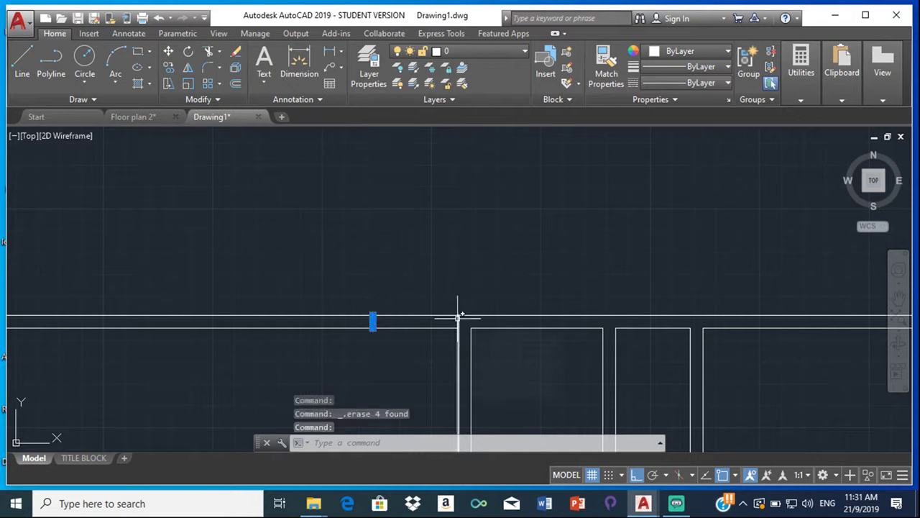
key("Delete")
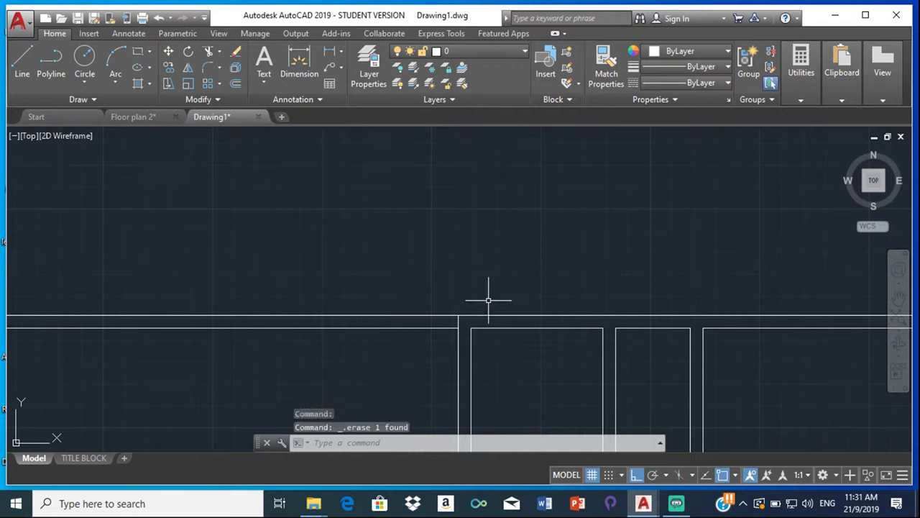
Step: Trim the leftover line crossing the top wall at its junction with the small rooms' leftmost partition
type("tr")
key("Return")
key("Return")
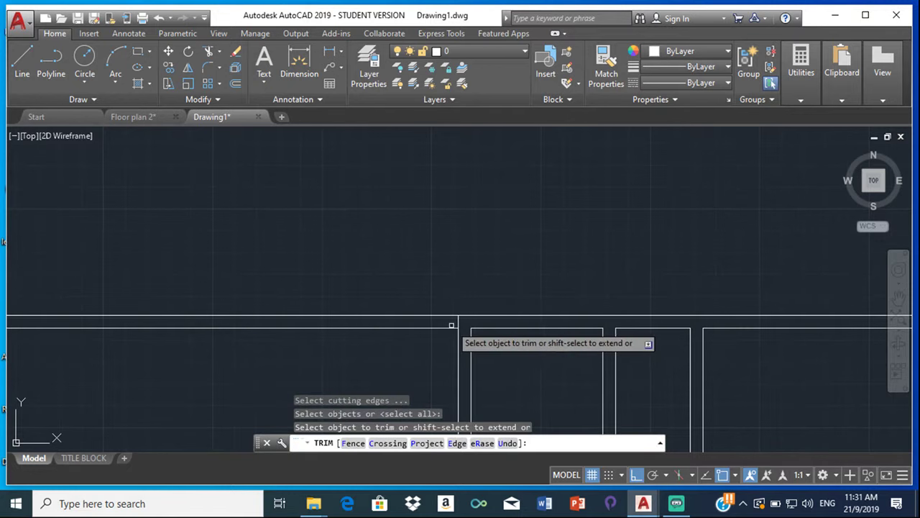
left_click(460, 321)
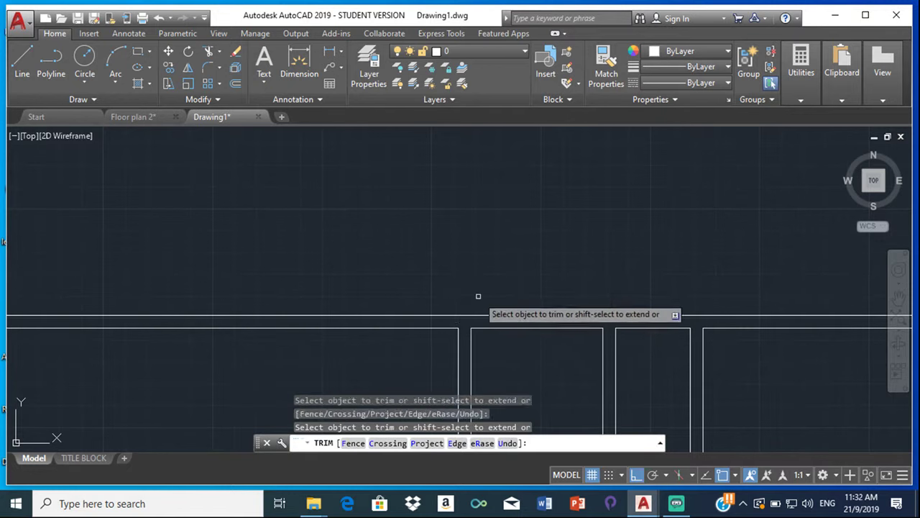
key("Escape")
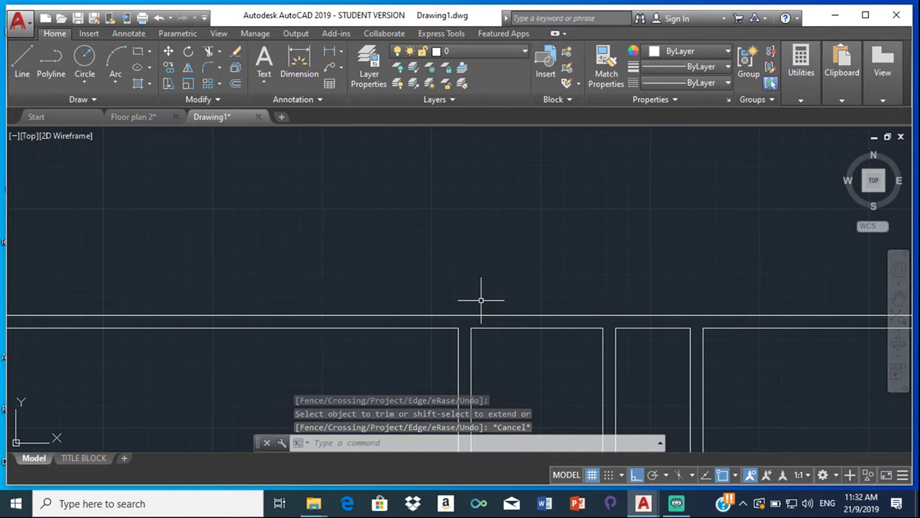
Step: Inspect the floor plan's exterior walls and partition junctions for remaining gaps or leftover lines
scroll(480, 298, "down", 5)
scroll(432, 335, "up", 2)
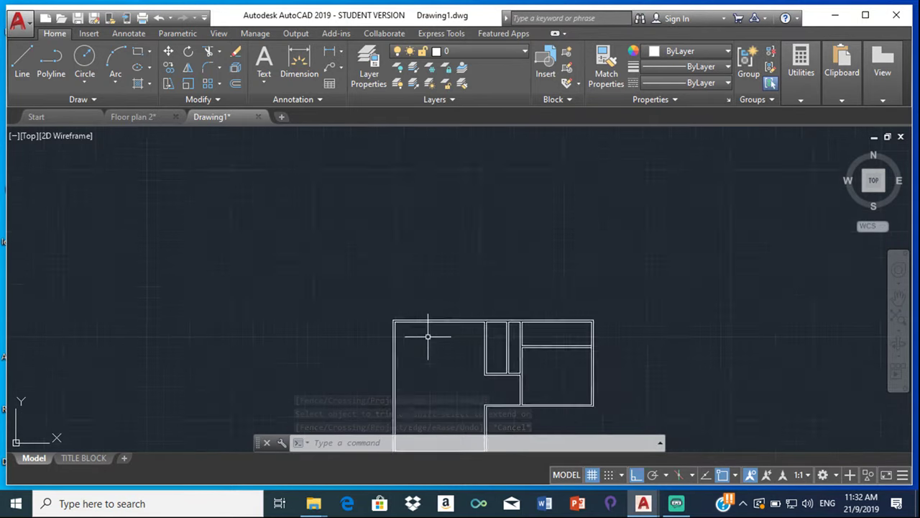
scroll(428, 336, "down", 2)
scroll(444, 333, "up", 10)
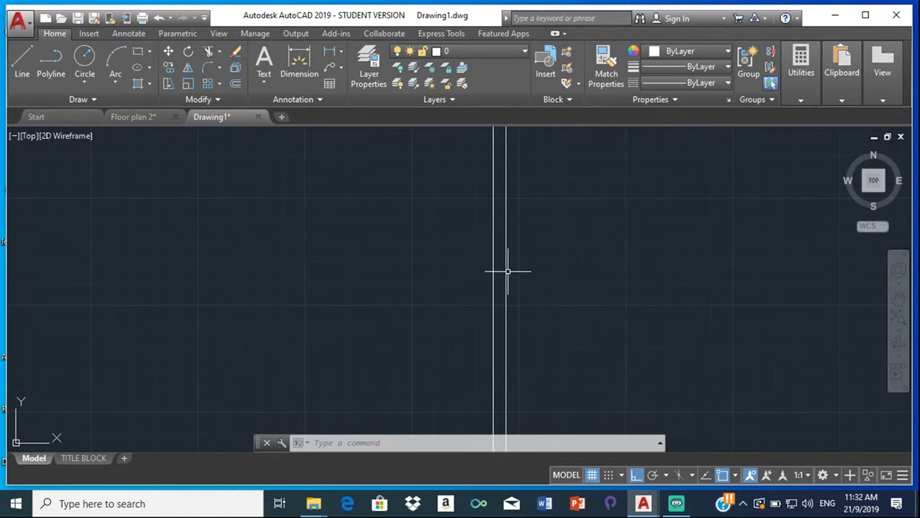
scroll(539, 271, "down", 10)
scroll(464, 304, "up", 4)
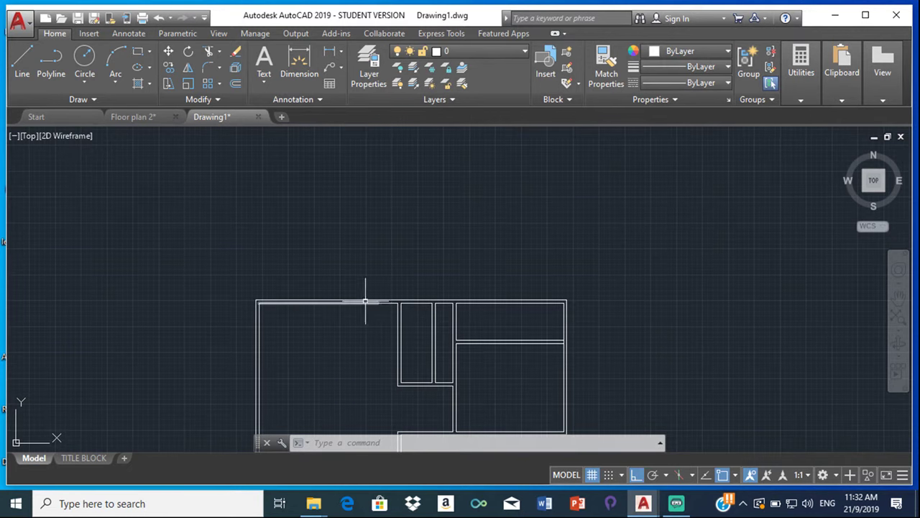
scroll(365, 300, "up", 3)
scroll(462, 315, "up", 3)
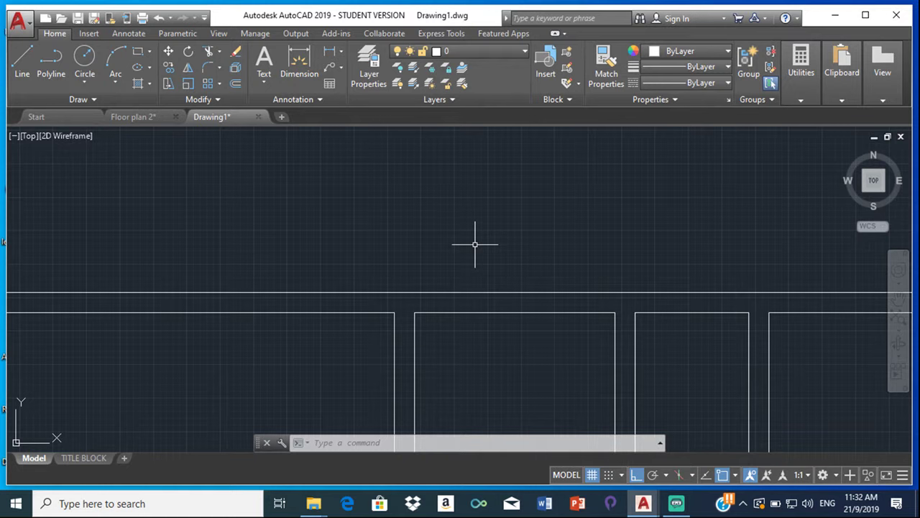
scroll(510, 266, "down", 3)
scroll(509, 277, "up", 1)
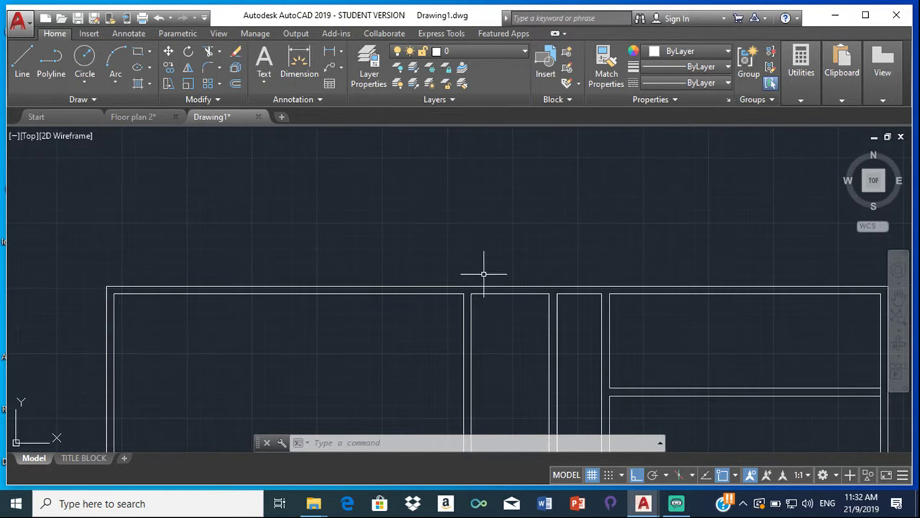
scroll(484, 274, "down", 2)
scroll(627, 287, "down", 3)
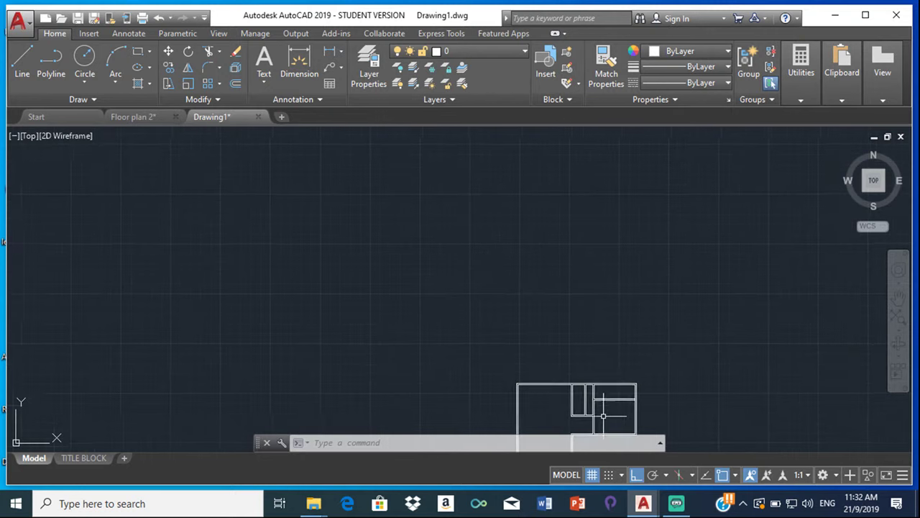
middle_click_drag(602, 411, 581, 349)
scroll(579, 343, "up", 3)
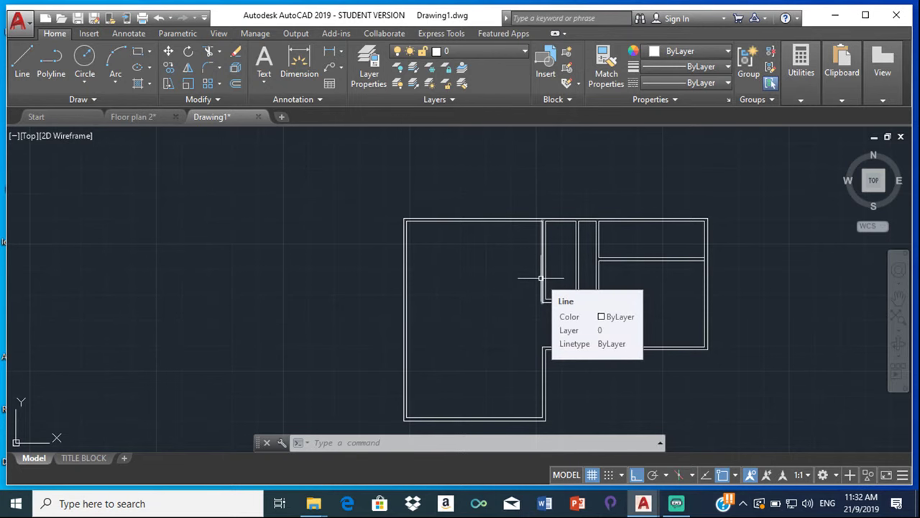
scroll(460, 255, "down", 4)
scroll(453, 252, "up", 4)
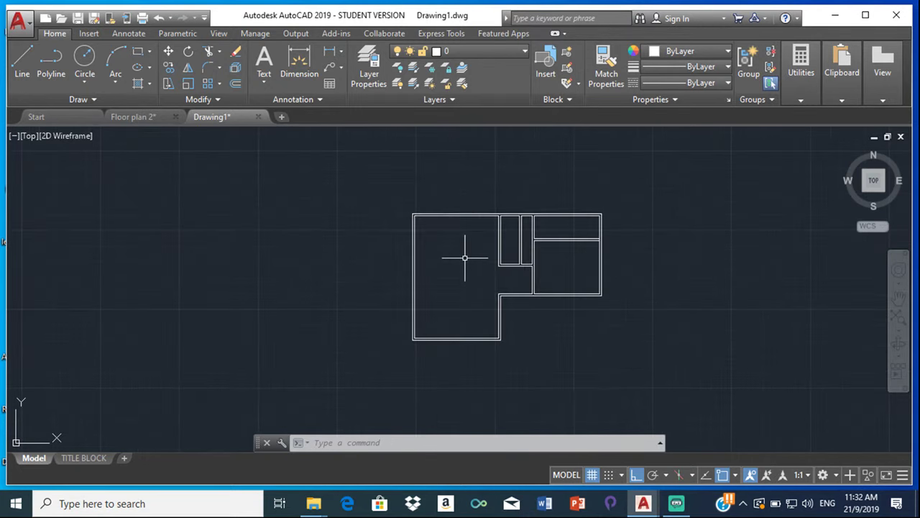
Step: Join all the outer face lines of the exterior walls around the whole plan into a single polyline
scroll(446, 176, "up", 4)
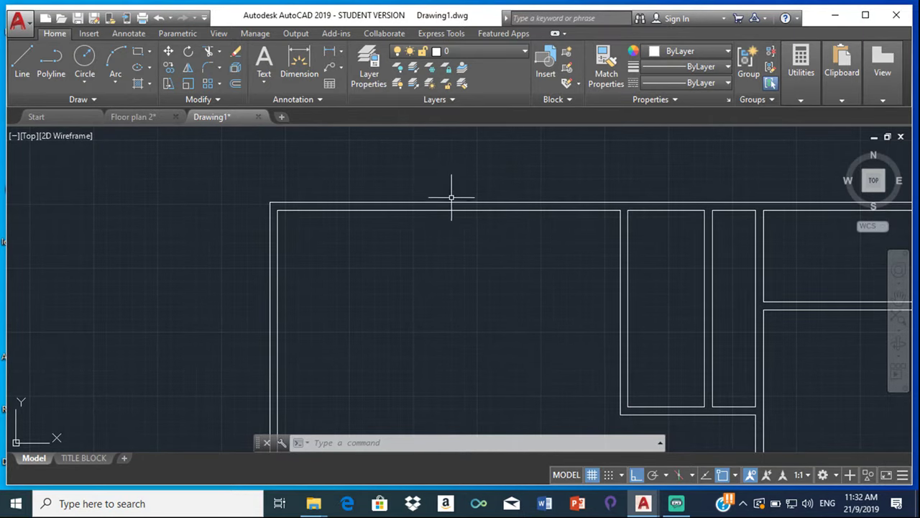
left_click(452, 202)
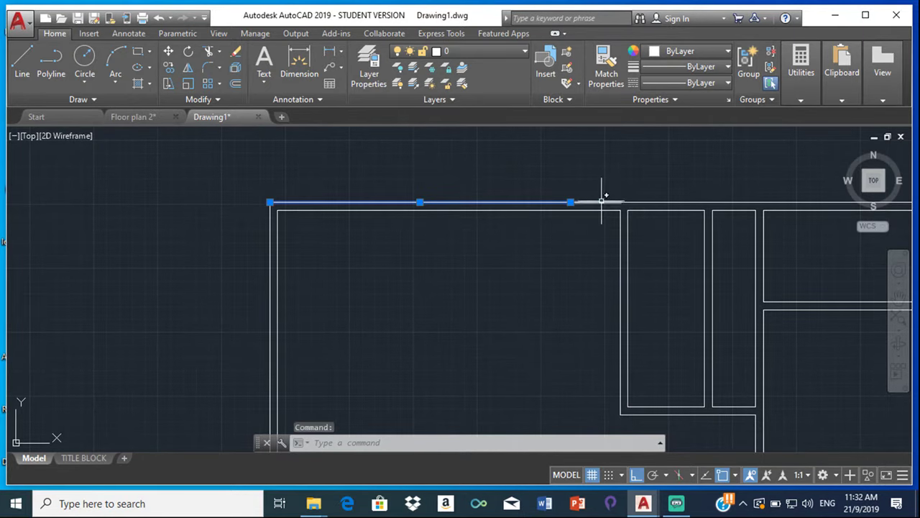
scroll(651, 202, "down", 1)
scroll(662, 202, "down", 2)
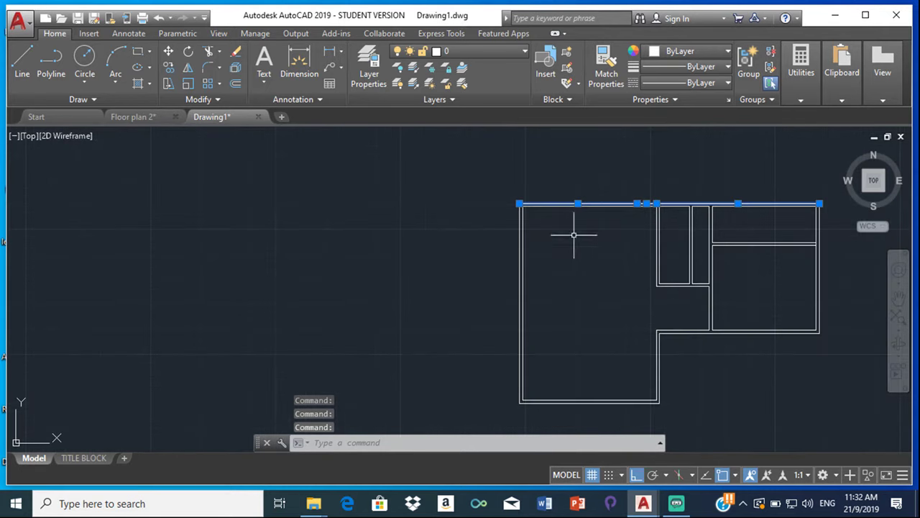
scroll(491, 242, "up", 4)
left_click(563, 200)
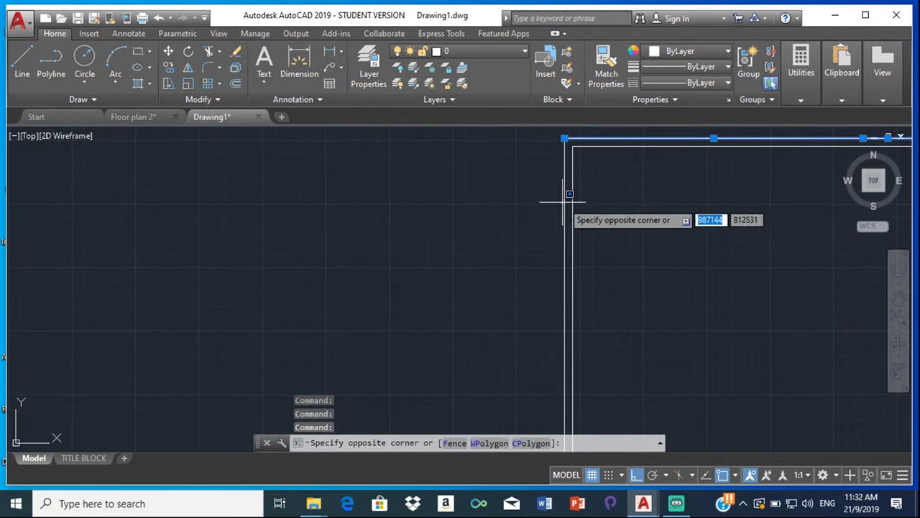
left_click(564, 207)
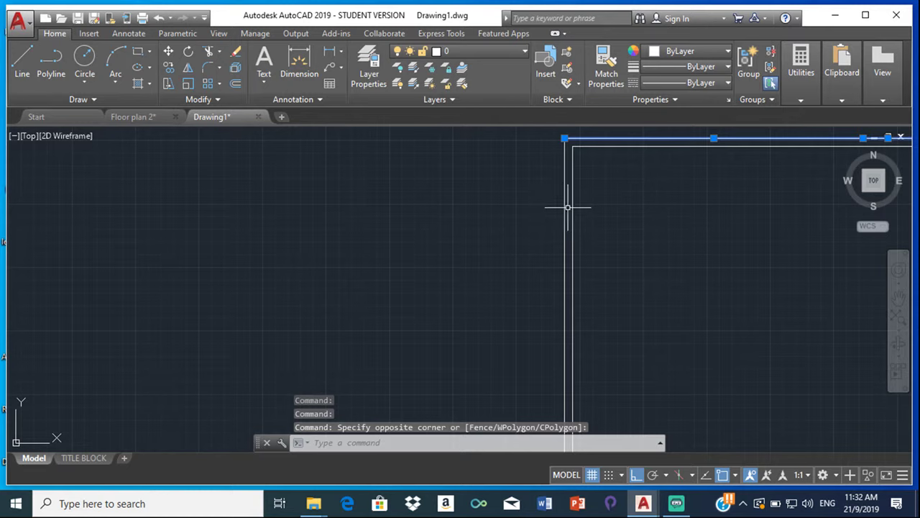
scroll(554, 230, "down", 3)
scroll(532, 249, "up", 5)
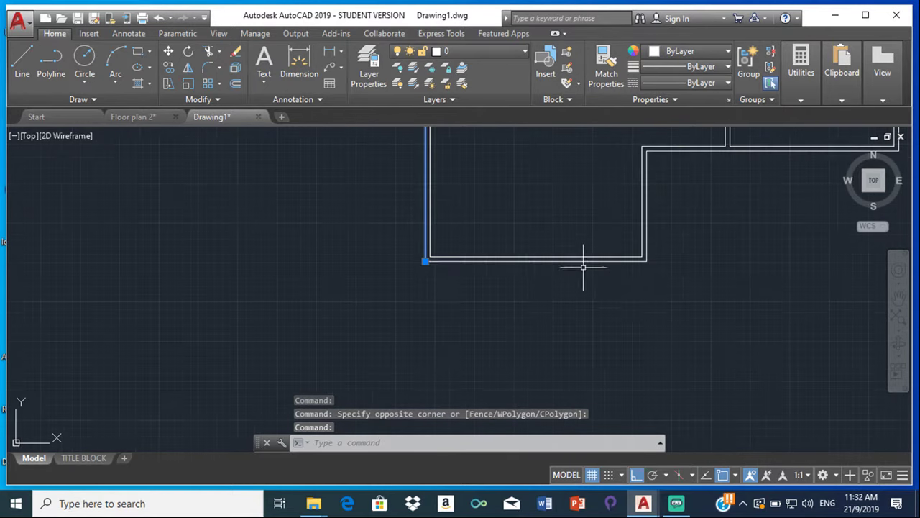
left_click(556, 261)
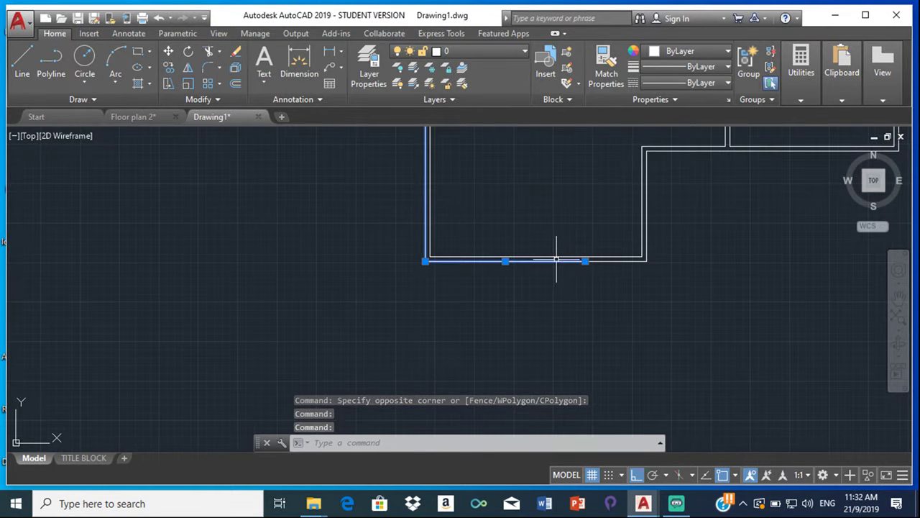
left_click(597, 260)
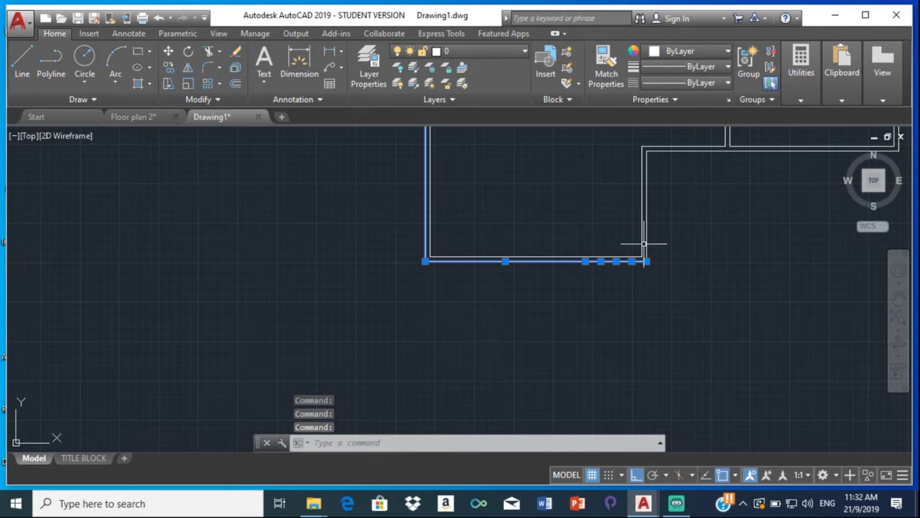
left_click(707, 149)
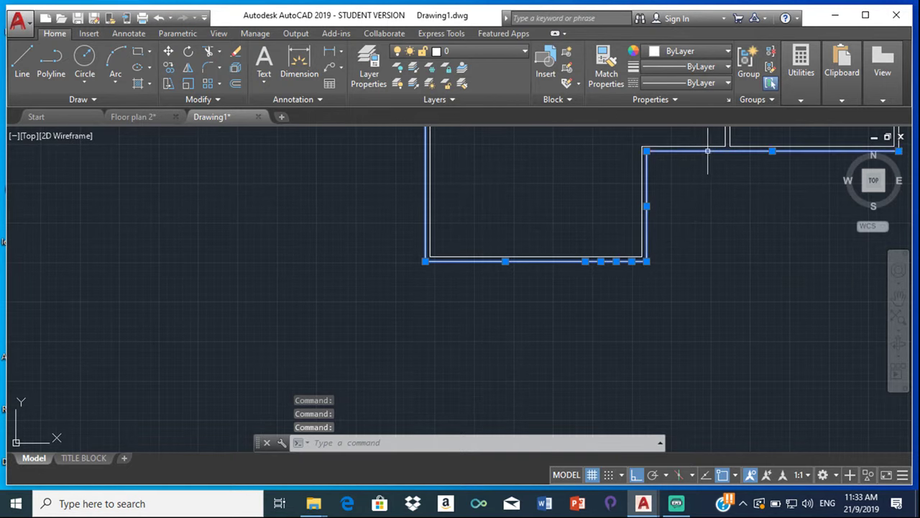
scroll(493, 304, "down", 5)
scroll(613, 264, "up", 5)
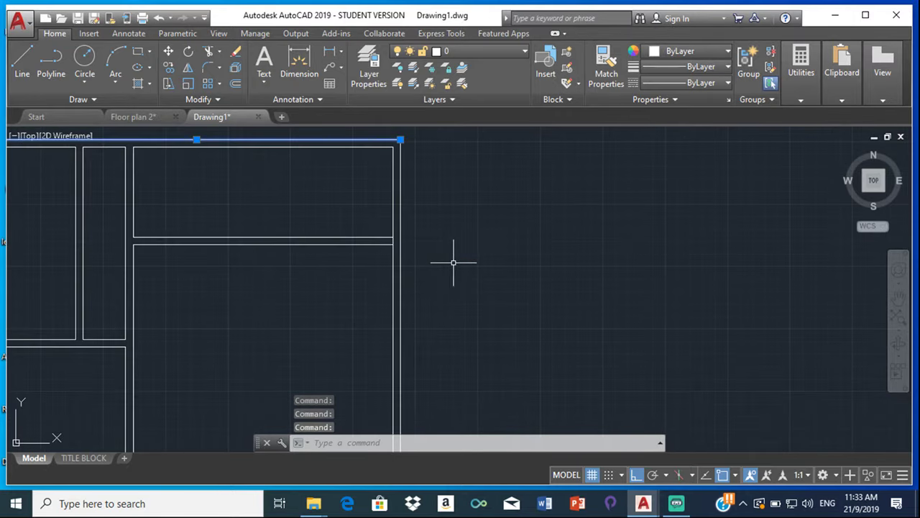
left_click(403, 216)
scroll(439, 241, "down", 4)
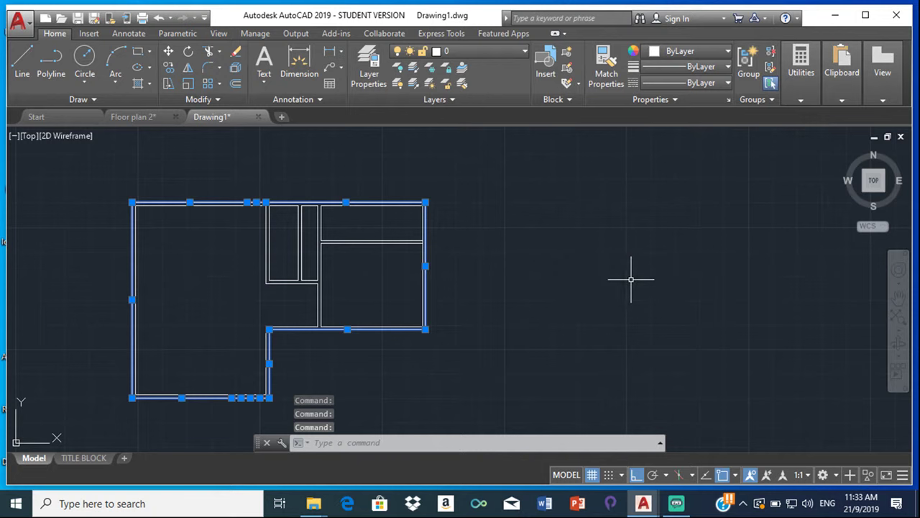
key("Return")
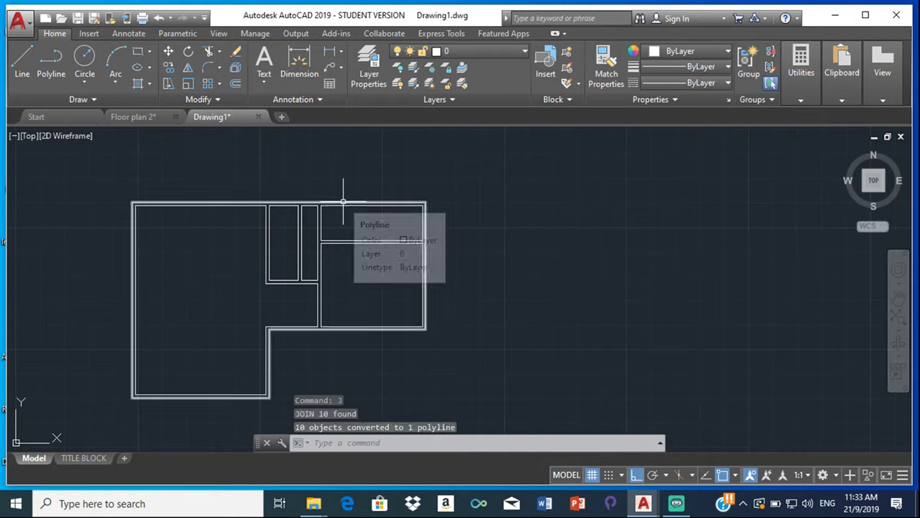
Step: Offset the joined exterior outline outward by 150
left_click(237, 83)
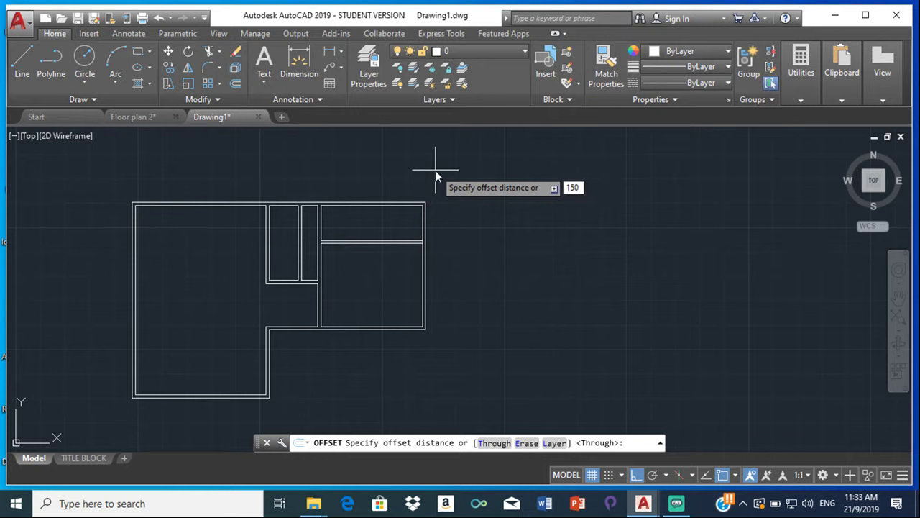
type("150")
key("Return")
scroll(364, 201, "up", 4)
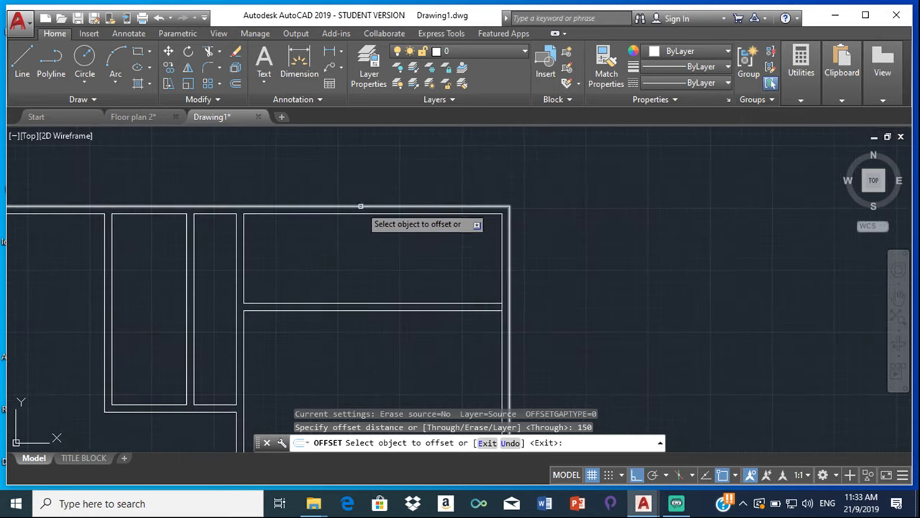
left_click(362, 205)
left_click(371, 146)
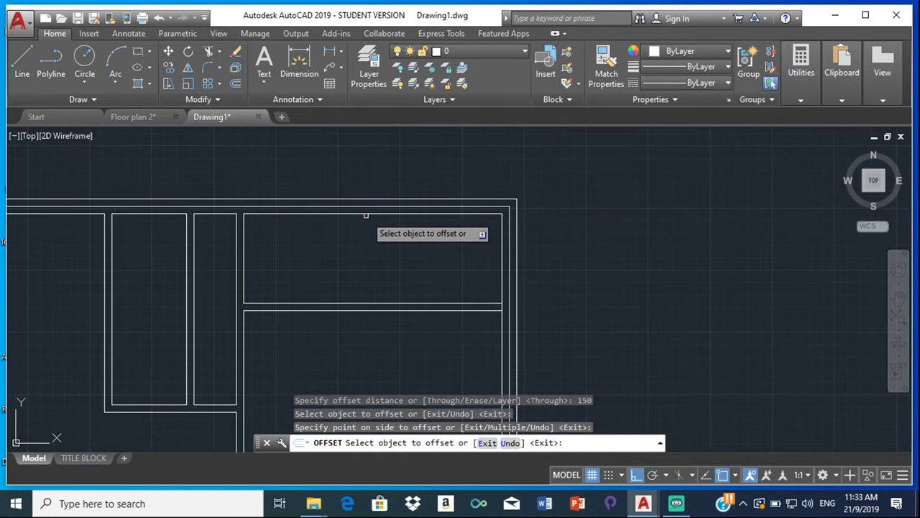
Step: Offset the large left room's bottom, left and lower-right inner wall faces 150 into the room
scroll(397, 200, "down", 4)
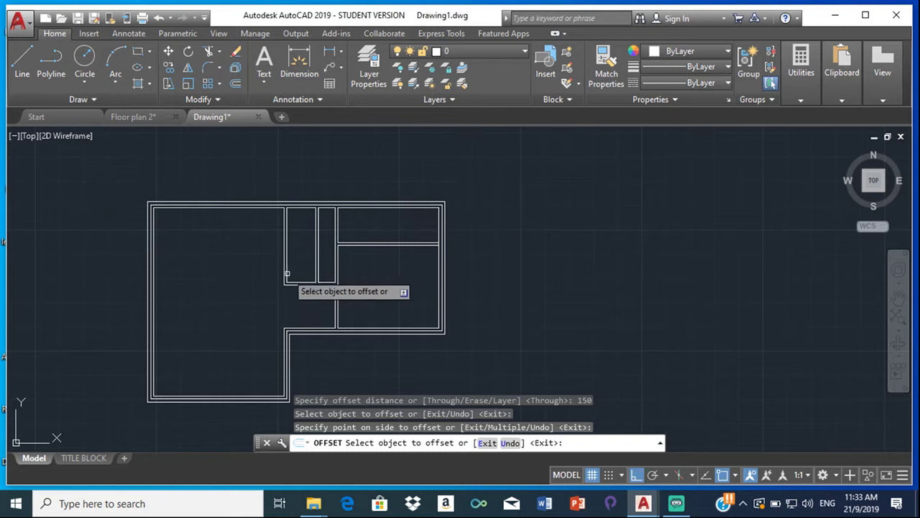
scroll(183, 373, "up", 2)
left_click(205, 413)
left_click(204, 402)
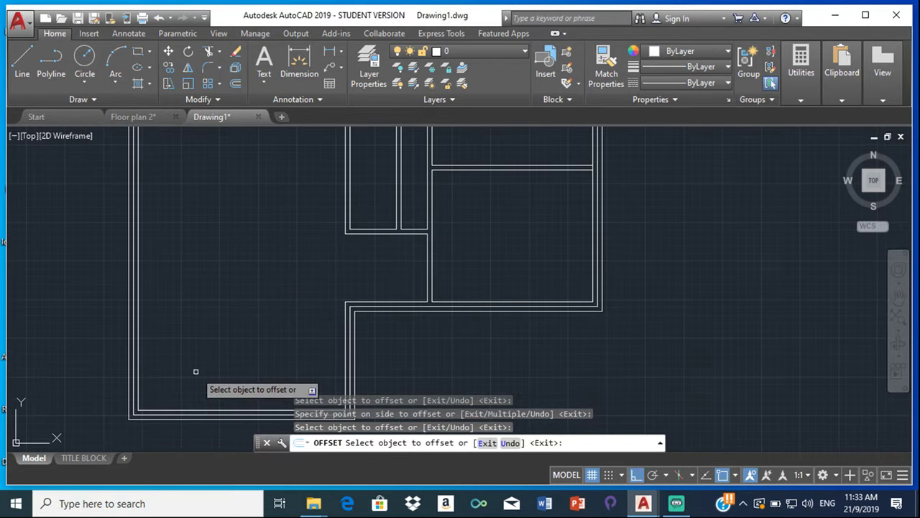
left_click(191, 409)
left_click(194, 363)
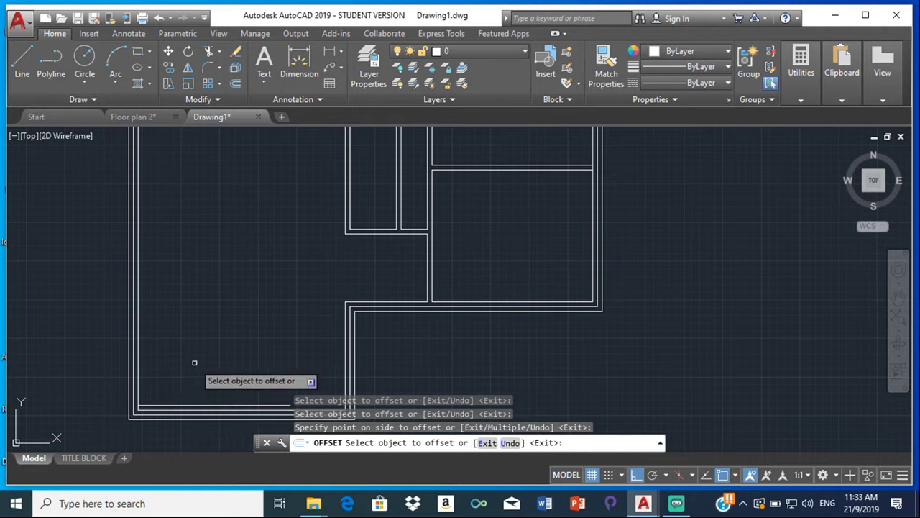
left_click(138, 364)
left_click(199, 364)
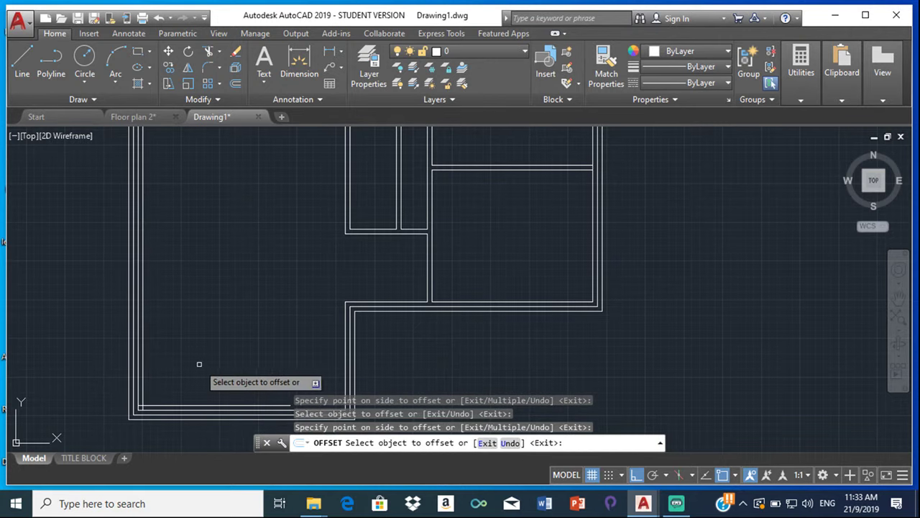
left_click(344, 321)
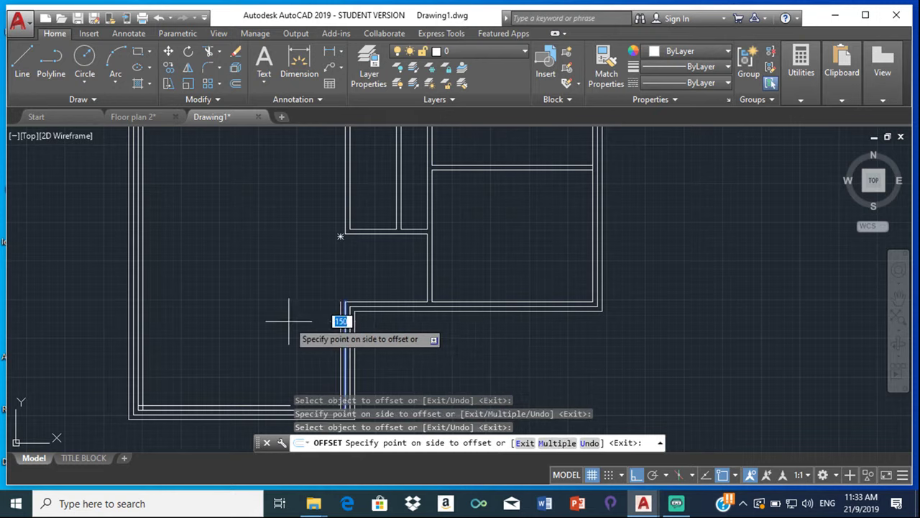
left_click(288, 321)
Step: Offset the recess's lower, right and upper wall faces and the small rooms' left partition face 150 into the open space
left_click(368, 302)
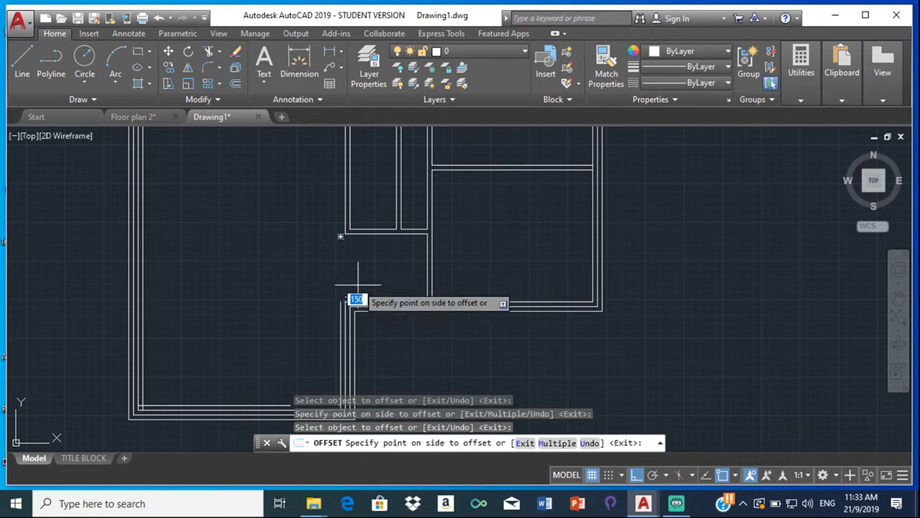
left_click(360, 283)
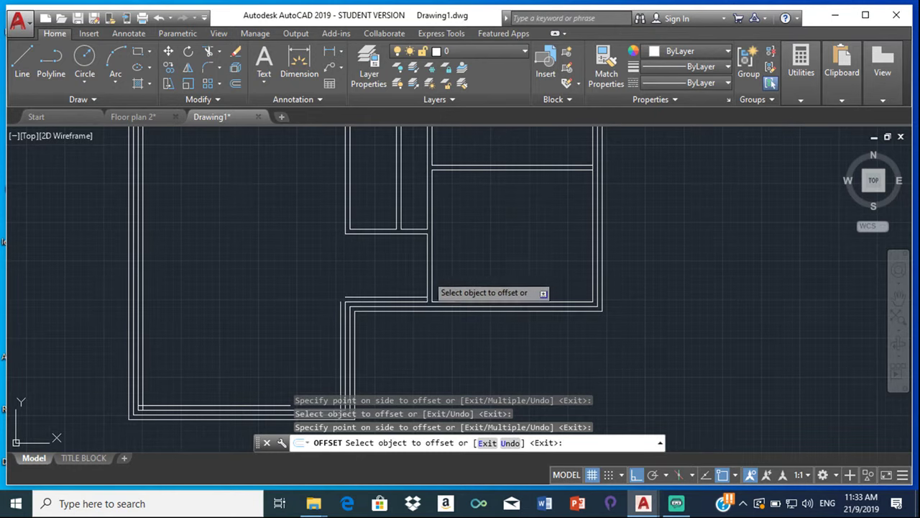
left_click(427, 256)
left_click(420, 255)
left_click(403, 233)
left_click(379, 241)
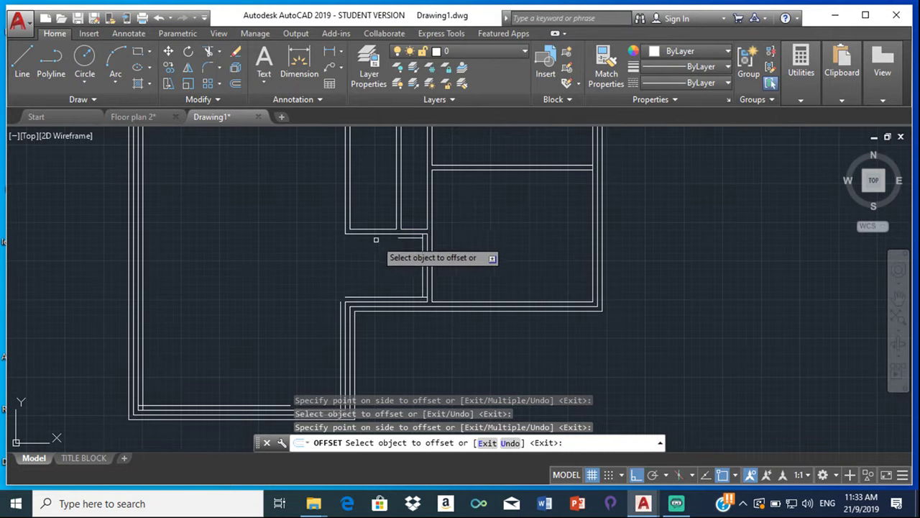
left_click(368, 234)
left_click(364, 229)
left_click(344, 216)
left_click(317, 219)
scroll(246, 170, "up", 2)
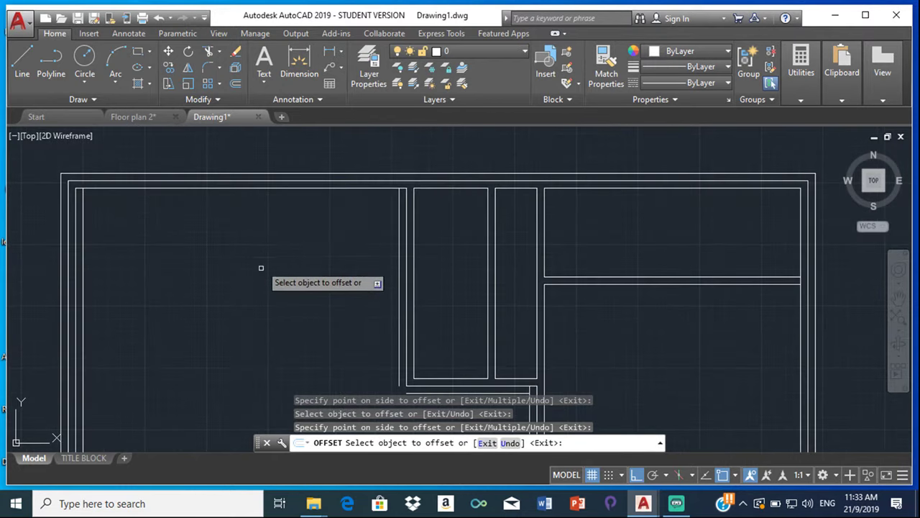
Step: Offset both segments of the large left room's top inner wall face 150 into the room
left_click(287, 189)
left_click(283, 210)
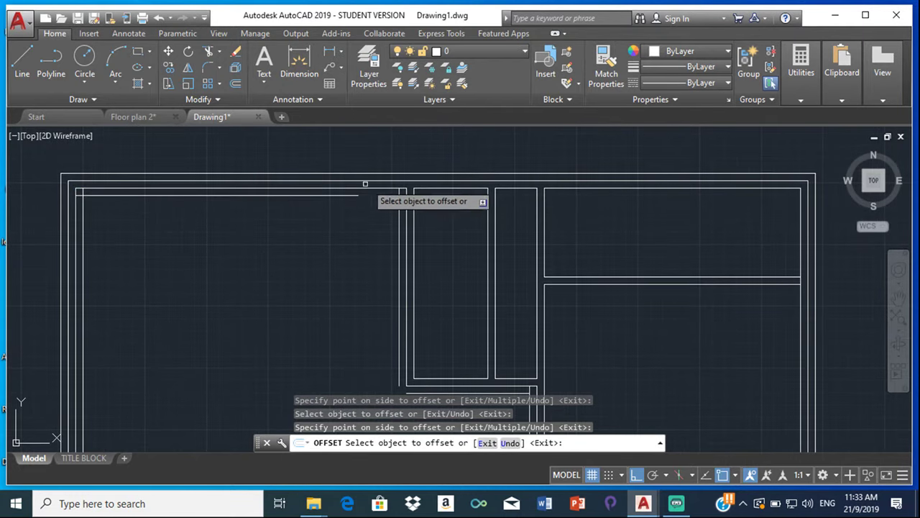
left_click(368, 189)
left_click(379, 198)
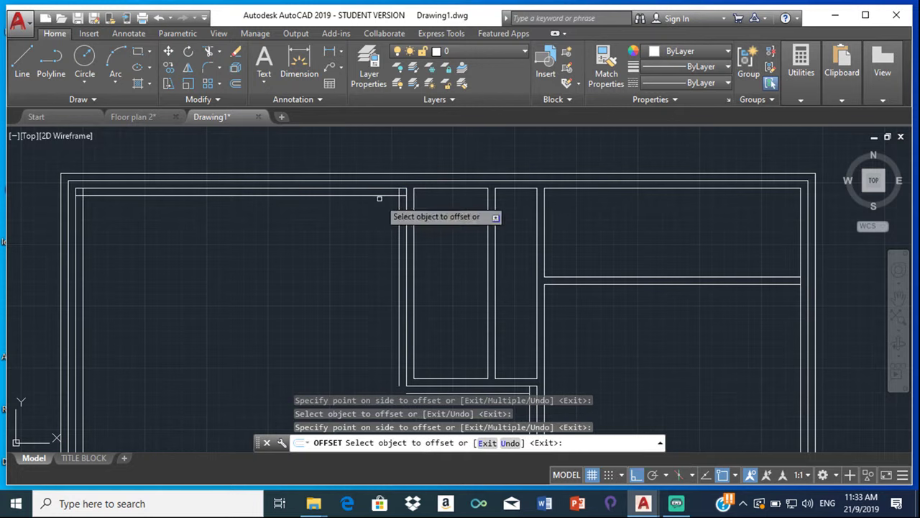
Step: Offset the left narrow room's top, left, bottom and right inner wall faces 150 into the room
left_click(453, 190)
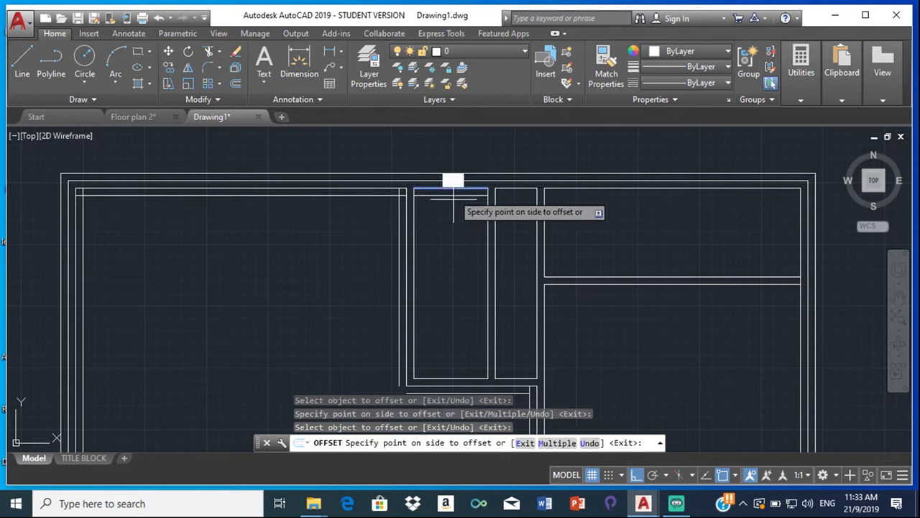
left_click(430, 205)
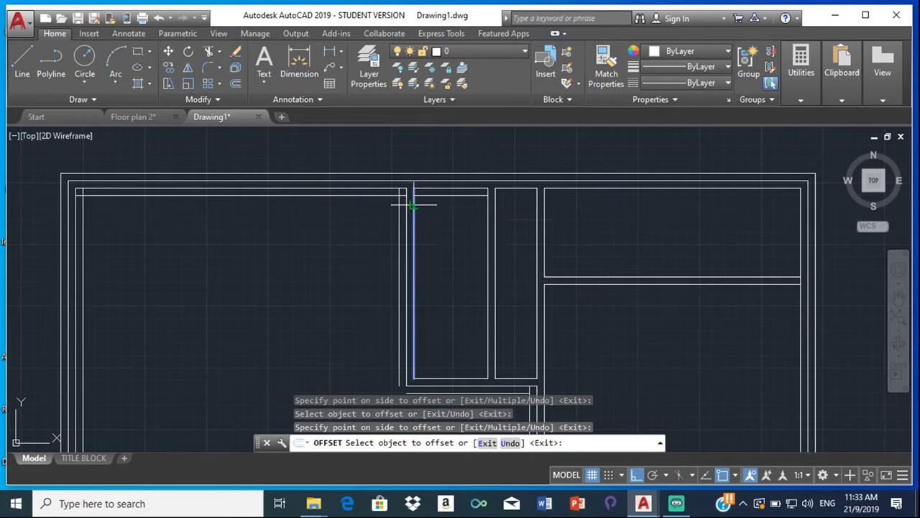
left_click(413, 205)
left_click(438, 202)
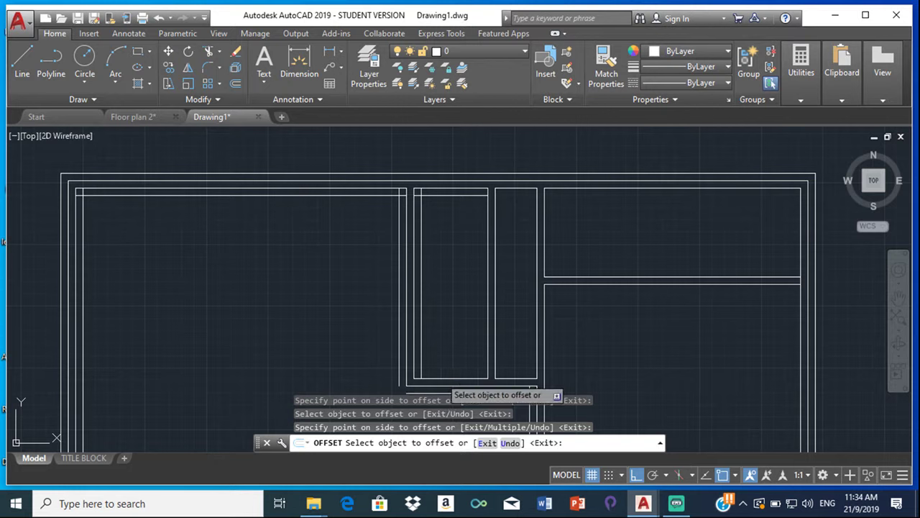
left_click(488, 309)
left_click(479, 310)
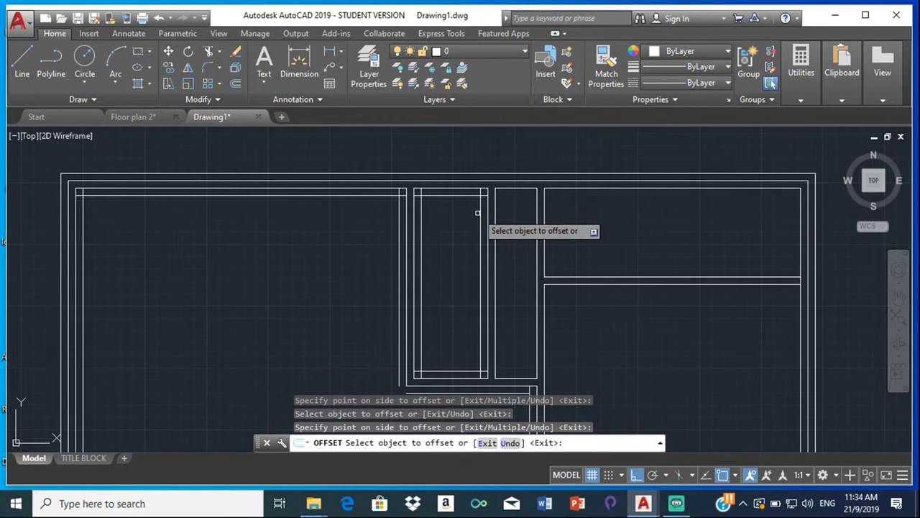
Step: Offset the right narrow room's right, left, bottom and top inner wall faces 150 into the room
left_click(536, 206)
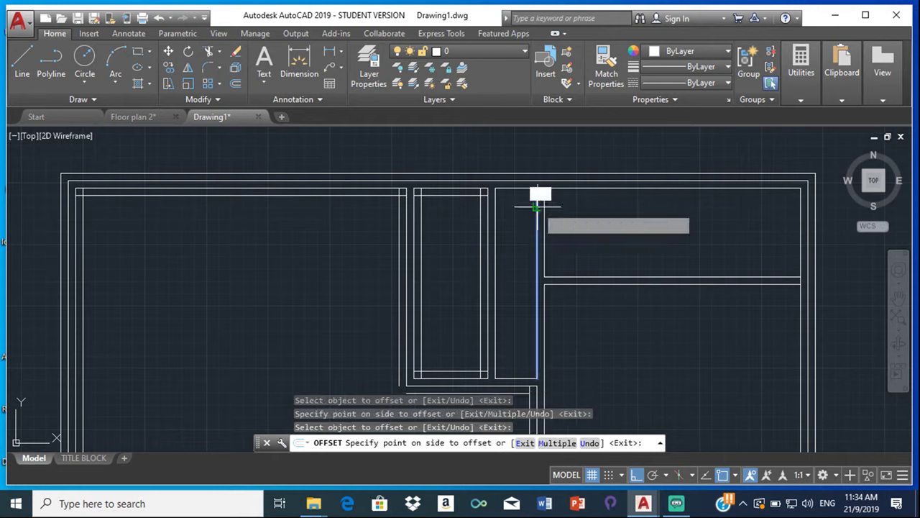
left_click(522, 206)
left_click(495, 224)
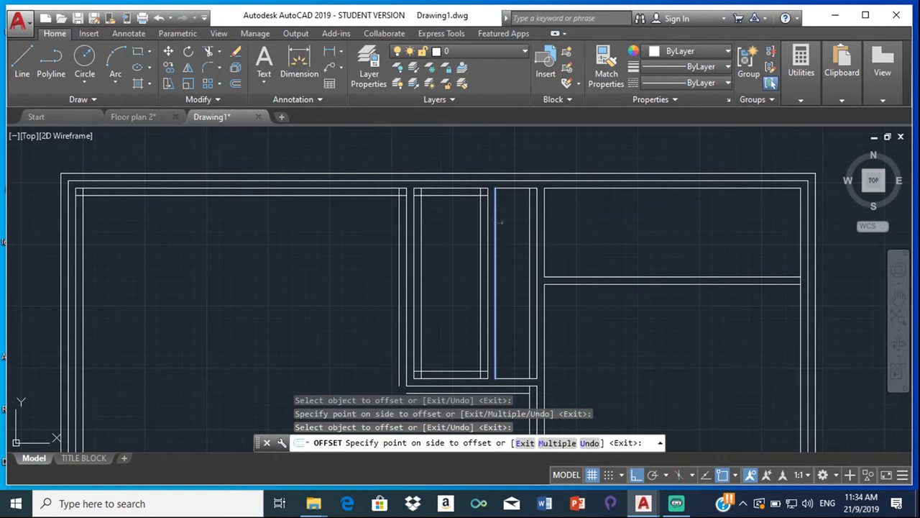
left_click(503, 284)
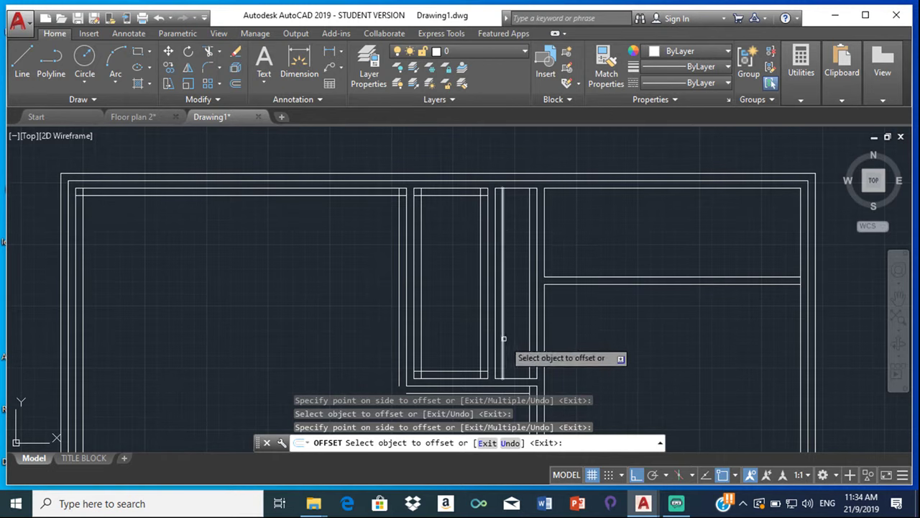
left_click(515, 377)
left_click(514, 266)
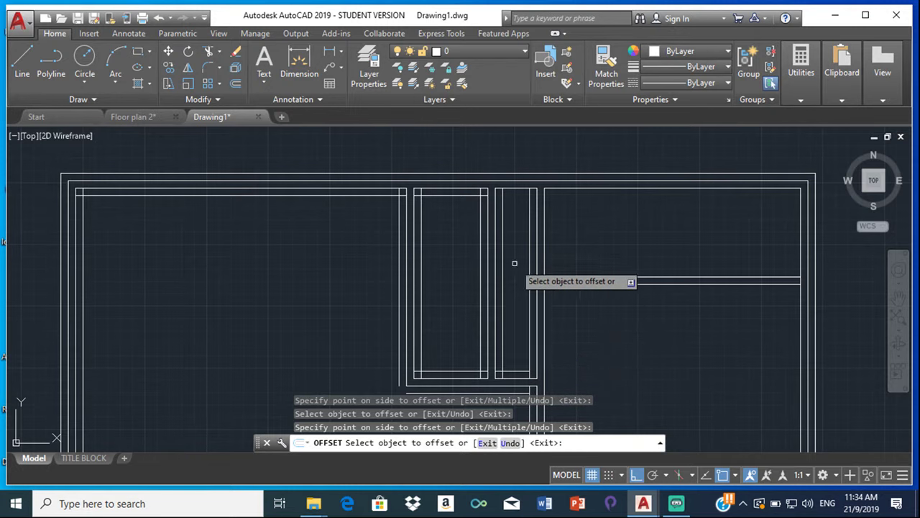
left_click(509, 188)
left_click(515, 231)
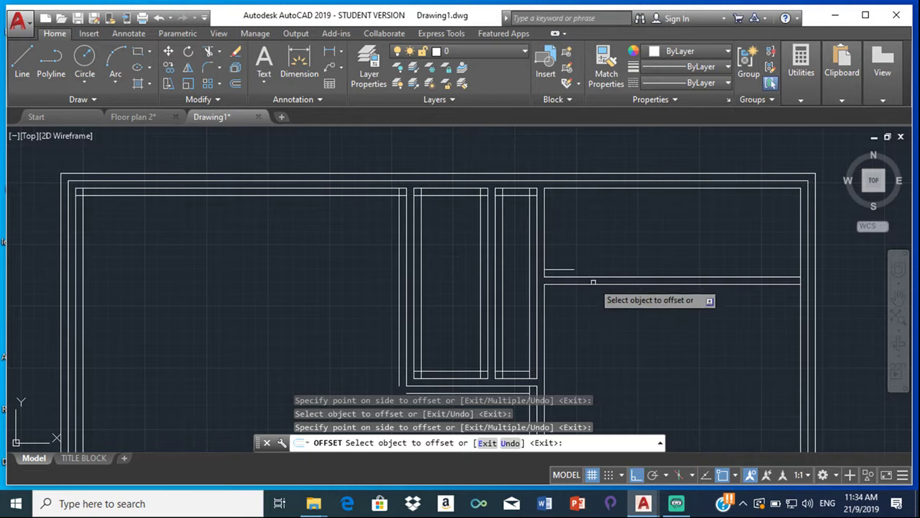
Step: Offset the upper-right room's bottom, left and top inner wall faces 150 into the room
left_click(592, 278)
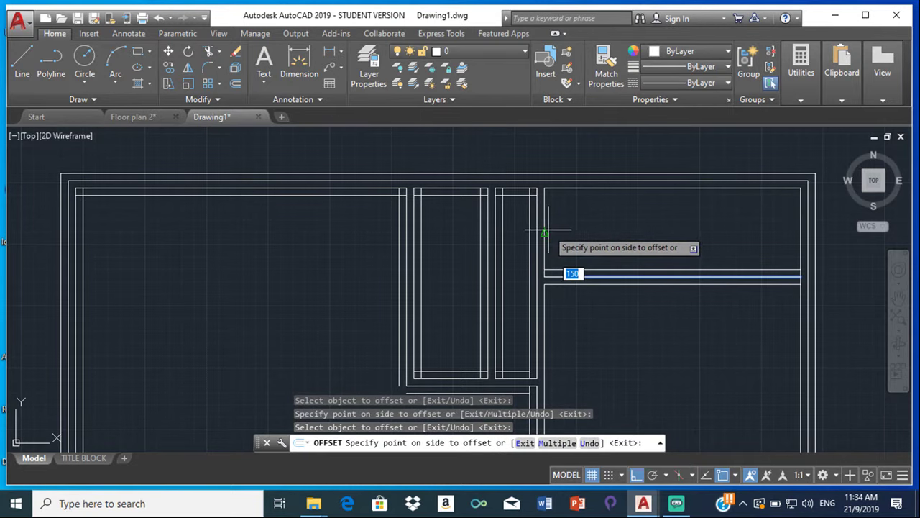
left_click(589, 210)
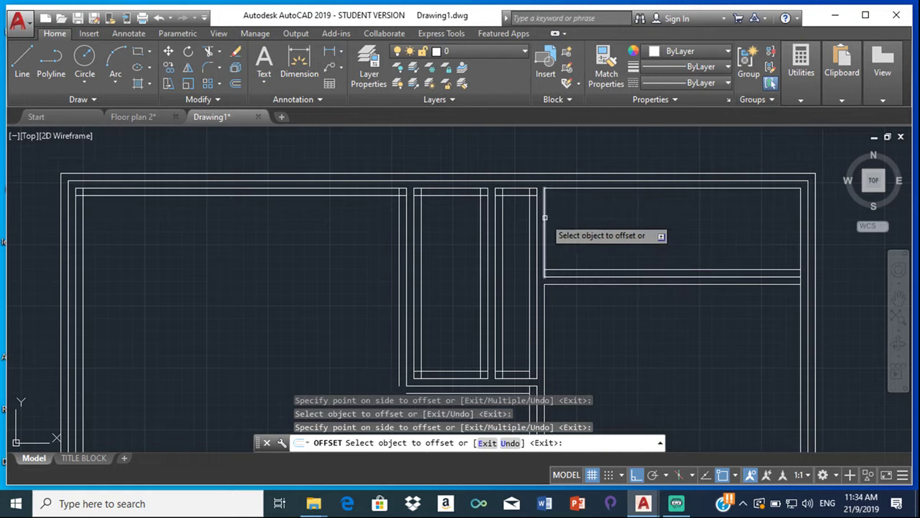
left_click(547, 218)
left_click(584, 193)
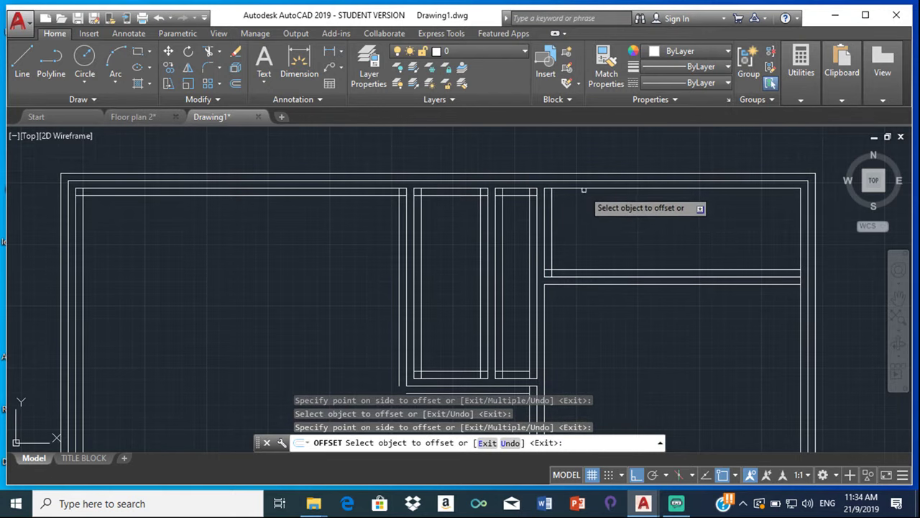
left_click(585, 190)
left_click(676, 207)
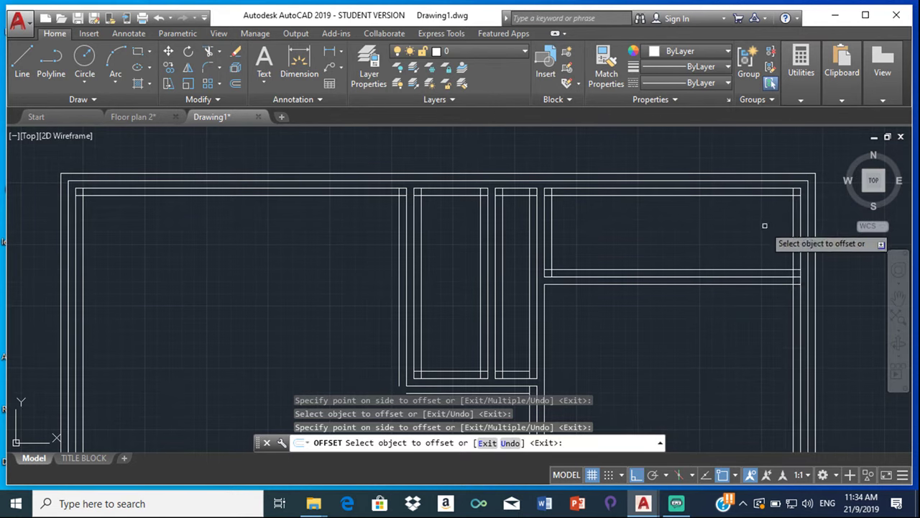
Step: Offset the remaining segments at the right end of the large left room's bottom inner wall face 150 into the room
scroll(673, 331, "down", 8)
scroll(602, 312, "up", 6)
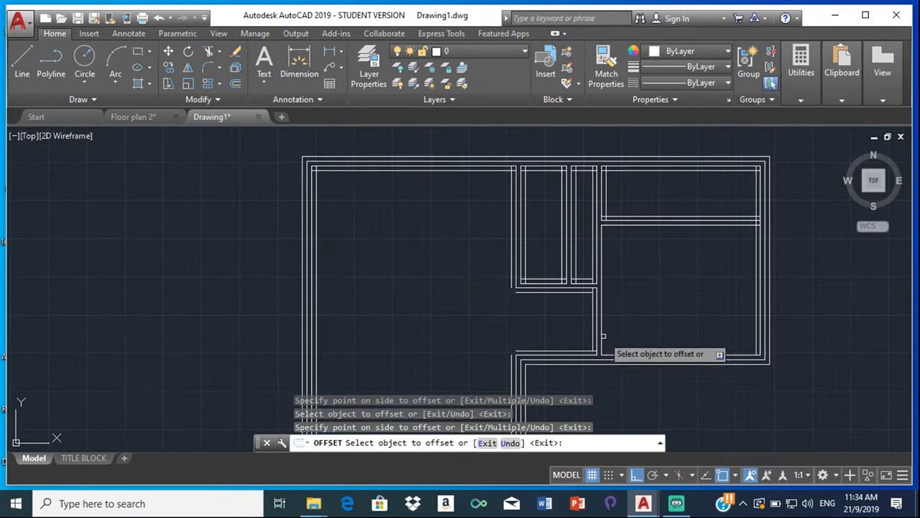
scroll(561, 376, "down", 4)
scroll(532, 376, "up", 5)
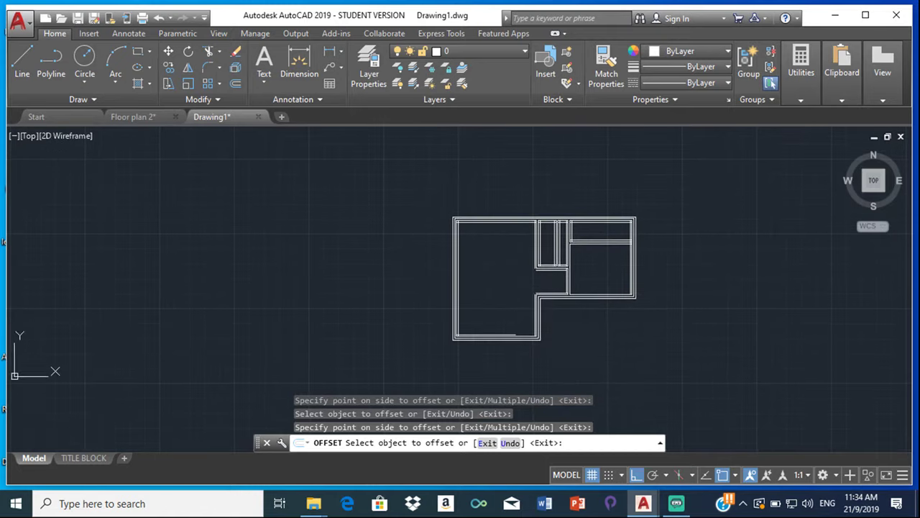
left_click(510, 334)
left_click(512, 321)
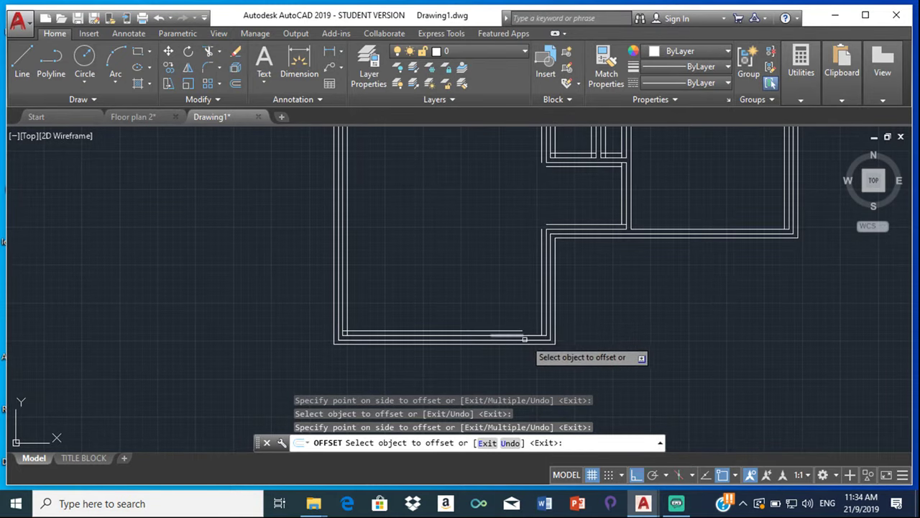
left_click(532, 335)
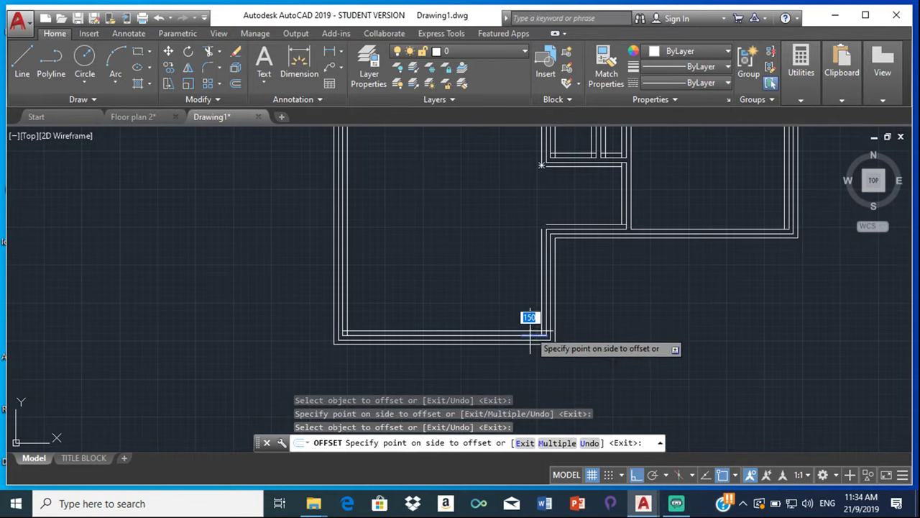
left_click(529, 318)
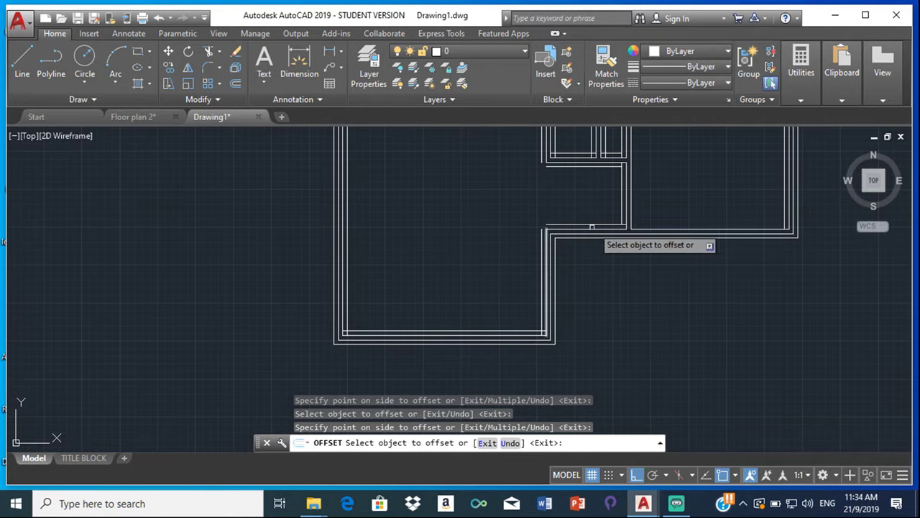
Step: Offset the lower-right room's bottom inner face and the segments of its left inner face 150 into the room
scroll(658, 224, "up", 4)
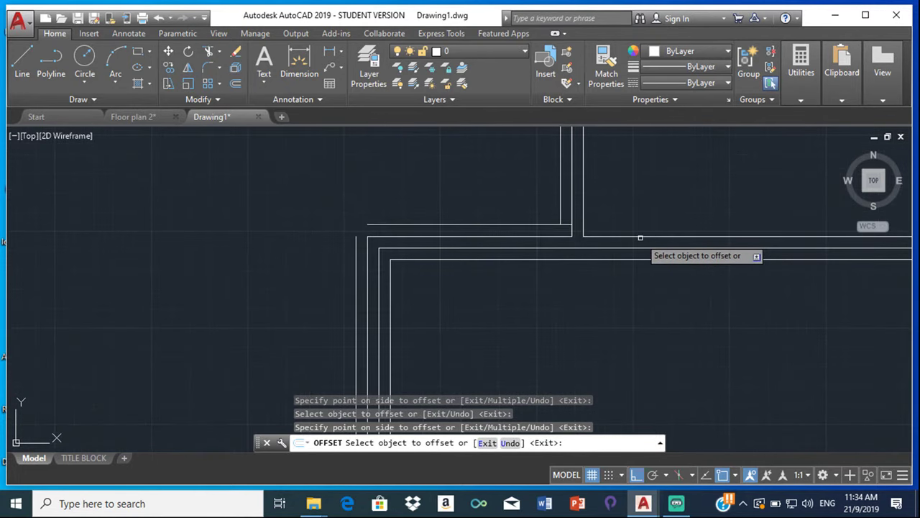
left_click(626, 237)
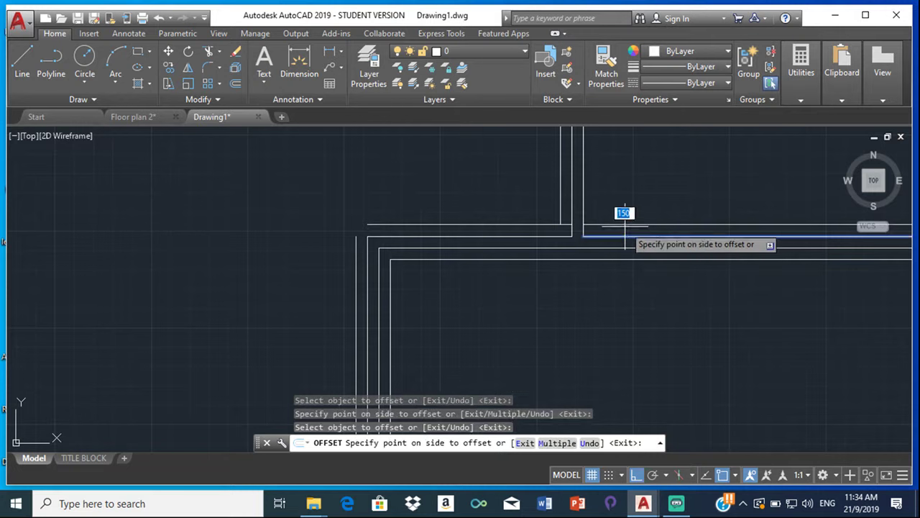
left_click(624, 211)
left_click(583, 185)
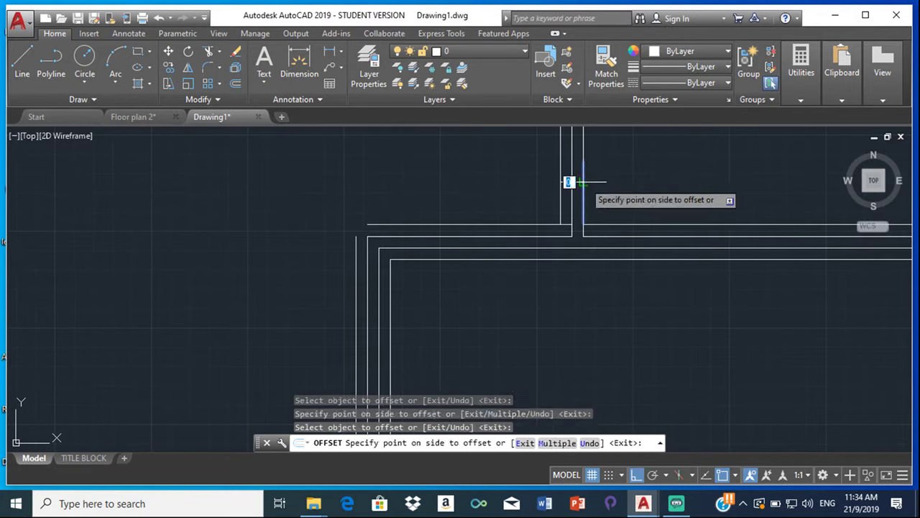
left_click(587, 171)
left_click(583, 142)
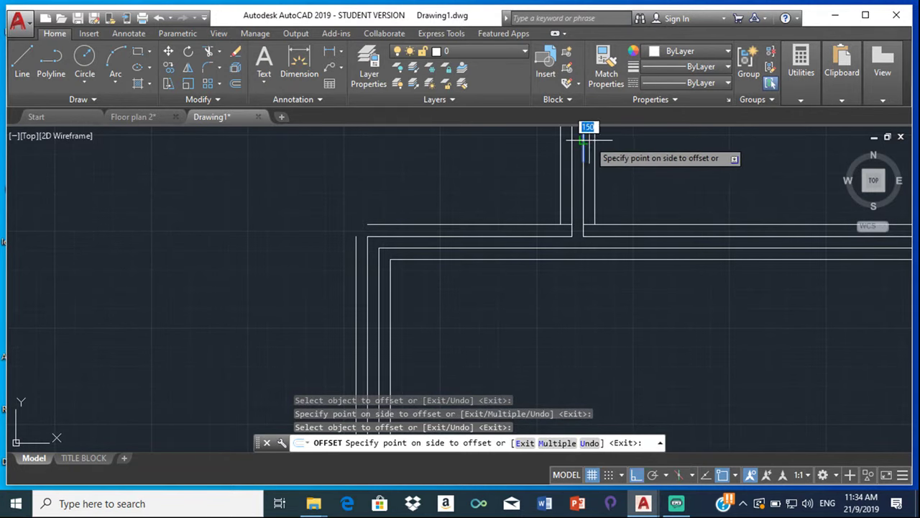
left_click(587, 141)
Step: Offset both segments of the lower-right room's top inner wall face 150 into the room and finish the Offset command
scroll(630, 162, "down", 5)
scroll(561, 230, "up", 5)
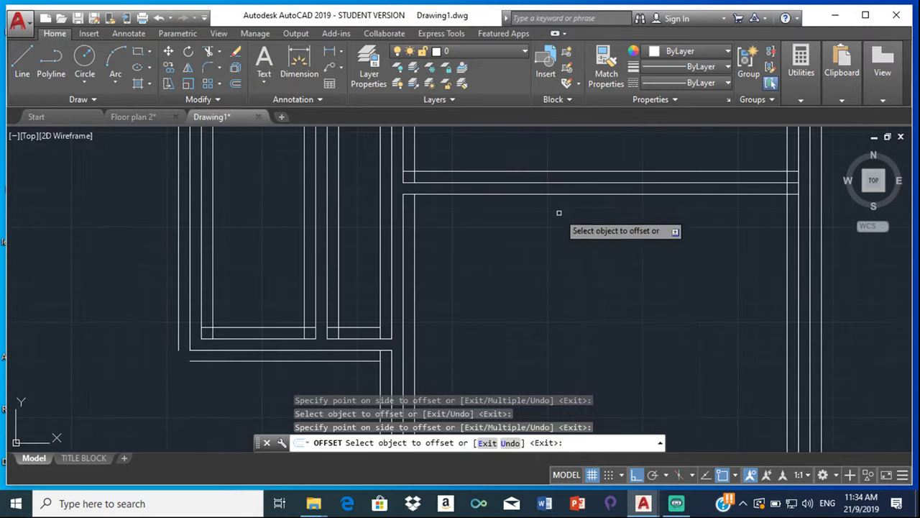
left_click(541, 194)
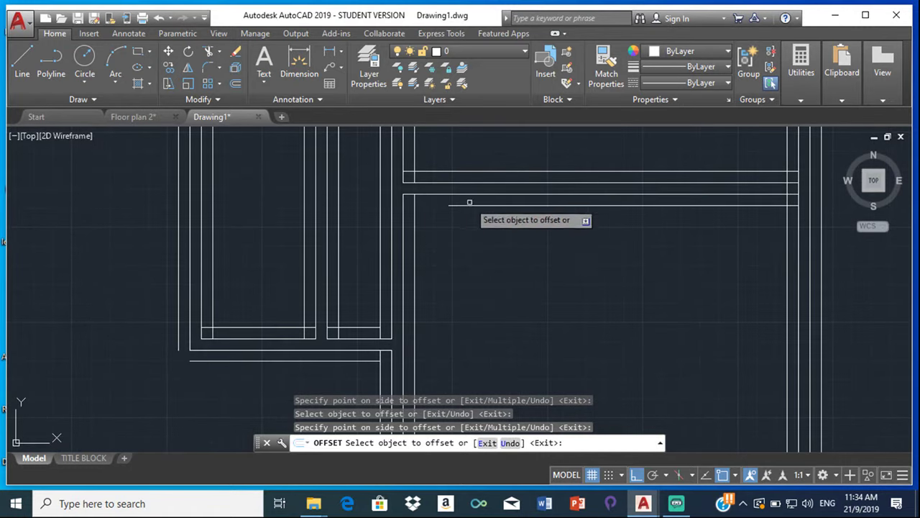
left_click(434, 194)
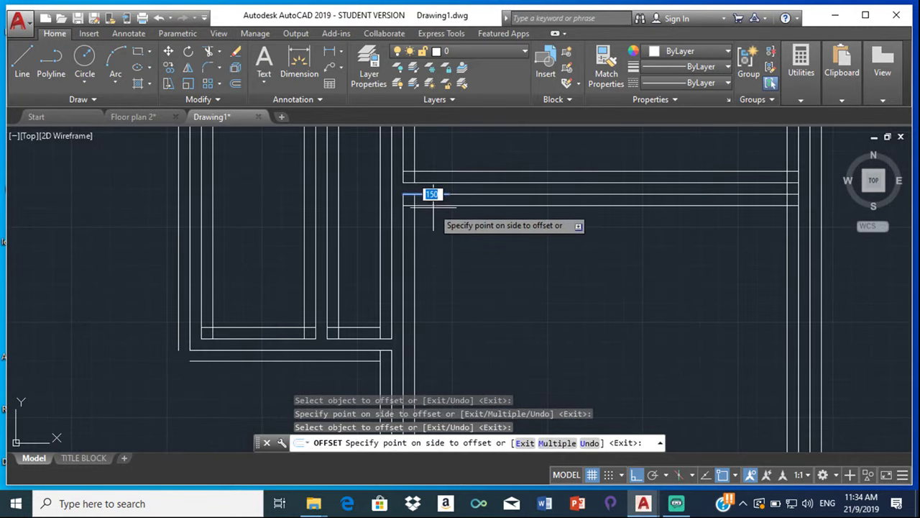
left_click(468, 216)
scroll(610, 262, "down", 2)
scroll(534, 278, "up", 3)
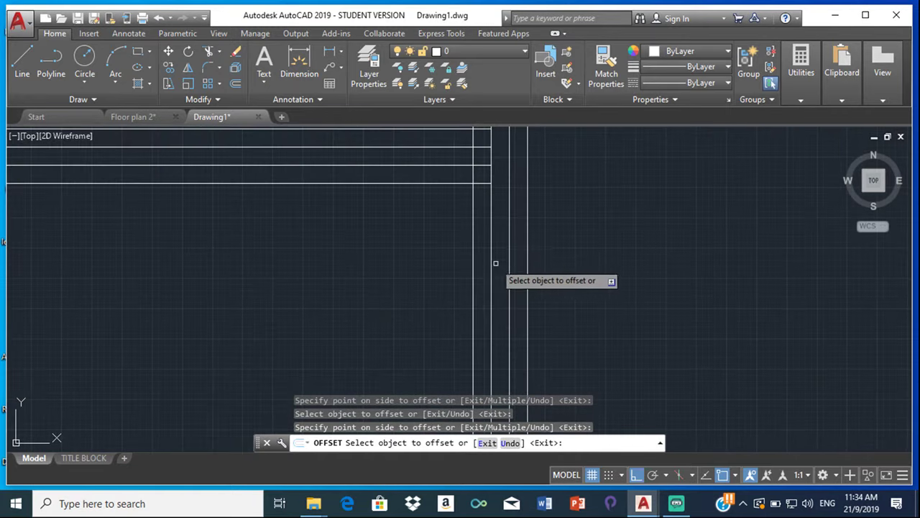
scroll(476, 216, "down", 6)
scroll(374, 198, "up", 4)
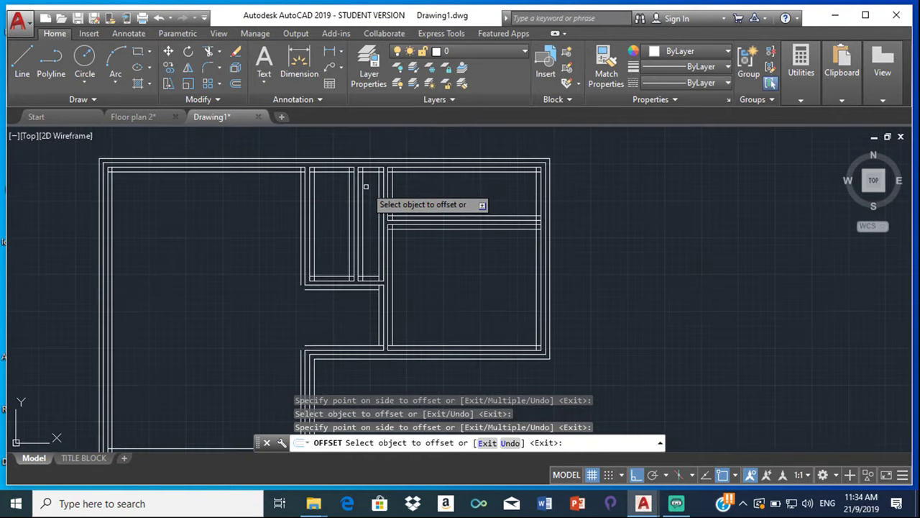
scroll(168, 306, "down", 2)
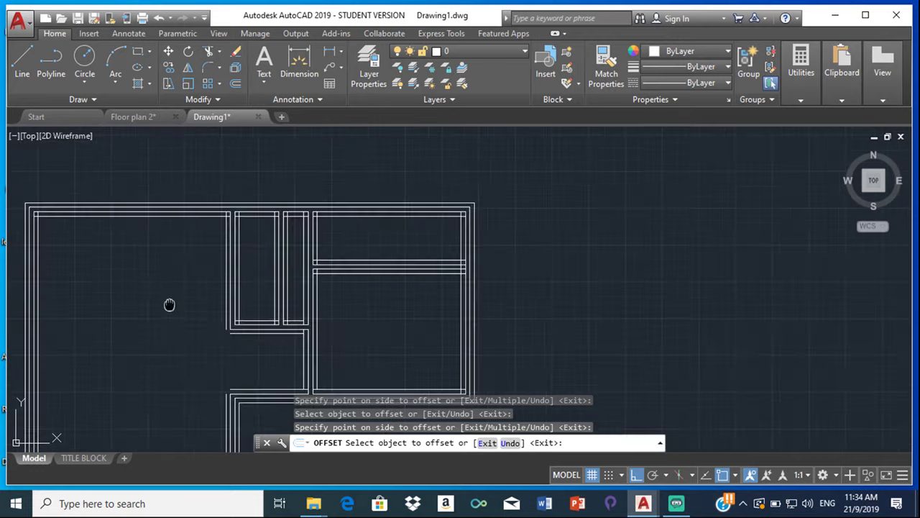
scroll(436, 177, "up", 2)
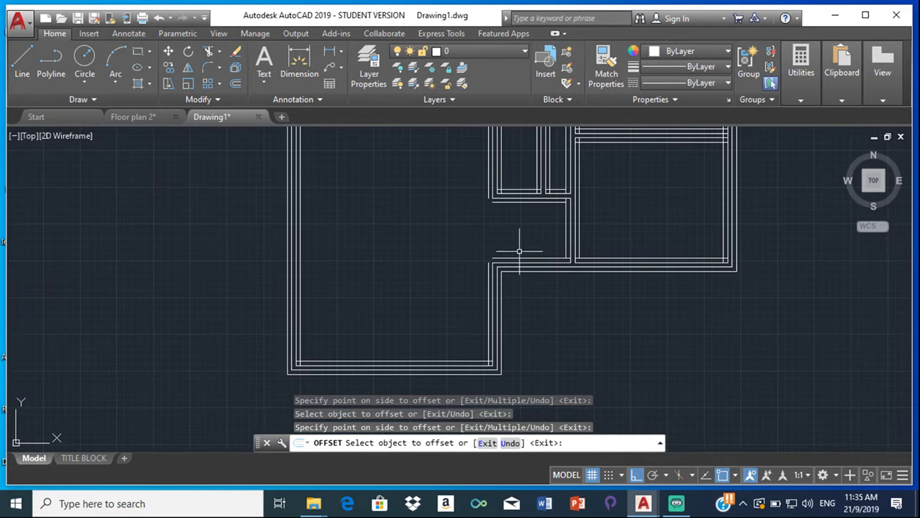
key("Escape")
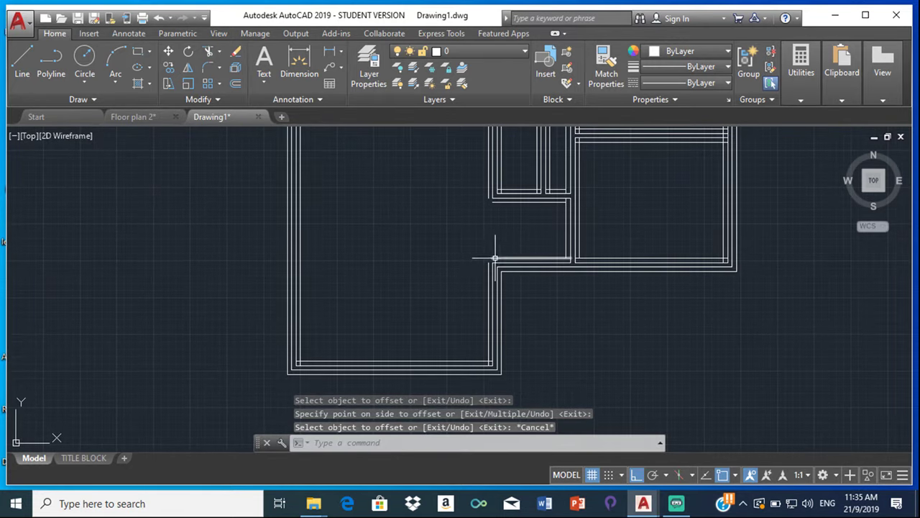
Step: Stretch the left end of the recess's lower offset line leftward past the large room's lower-right vertical offset line
left_click(495, 257)
scroll(494, 257, "up", 5)
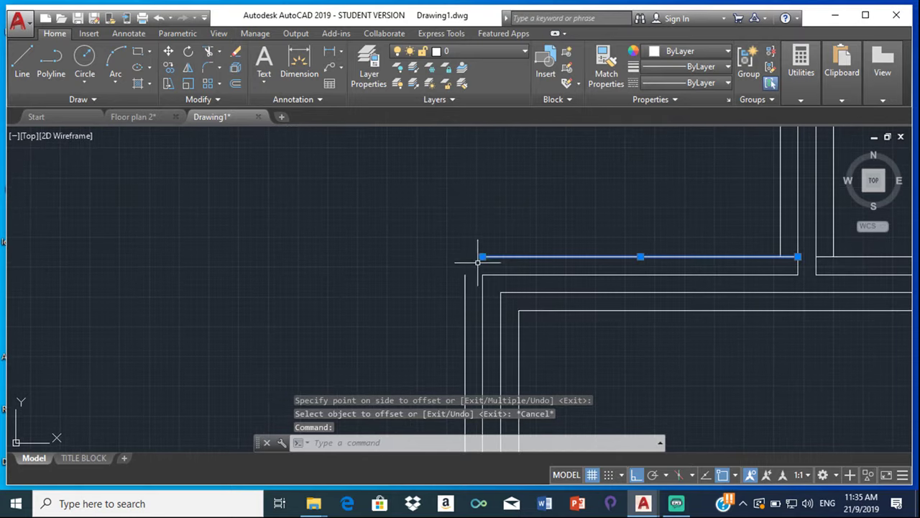
left_click(482, 257)
left_click(455, 253)
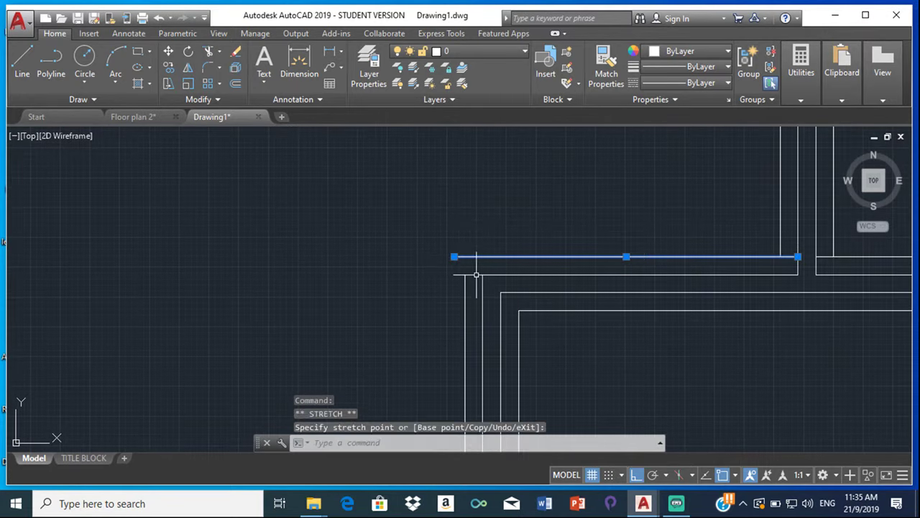
key("Escape")
Step: Stretch the top end of the large room's lower-right vertical offset line up to the recess's lower offset line
left_click(463, 279)
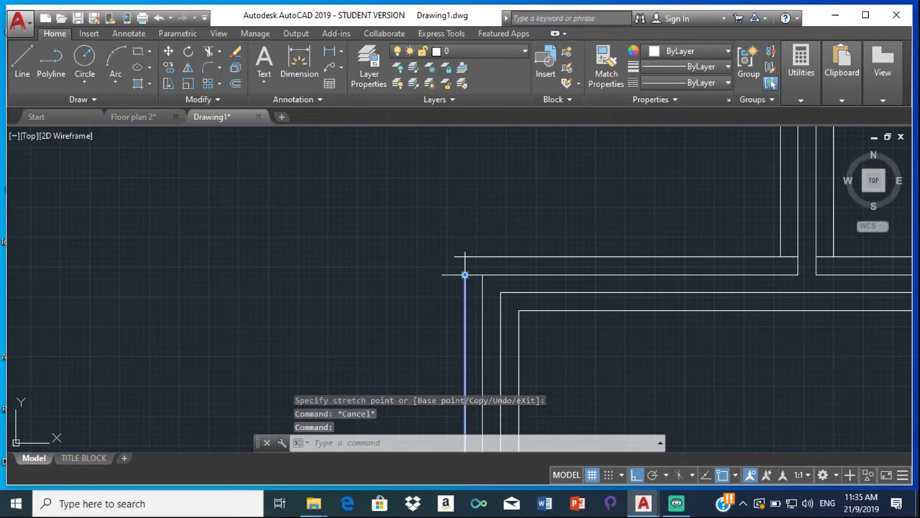
left_click(464, 274)
key("Escape")
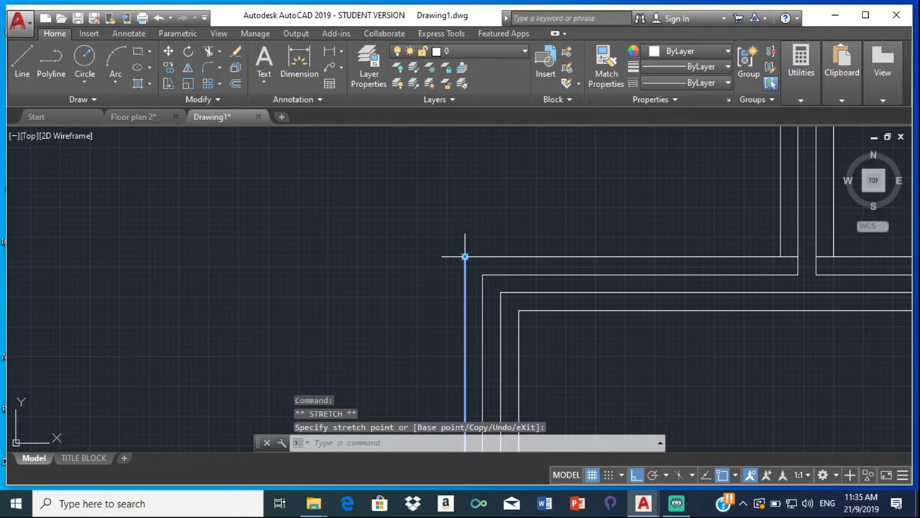
Step: Stretch the vertical offset line at the recess's upper-left corner downward and the recess's upper offset line leftward to meet it
scroll(494, 199, "down", 3)
middle_click_drag(479, 252, 472, 219)
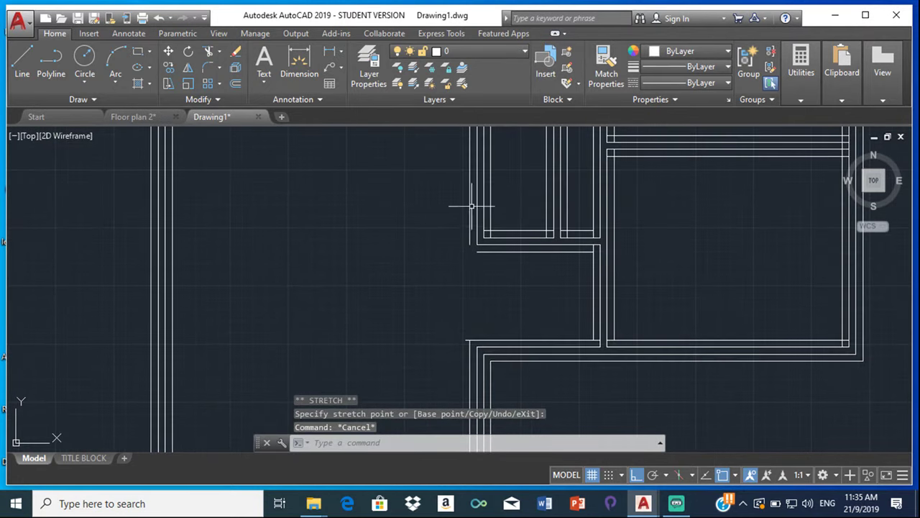
left_click(470, 203)
left_click(470, 244)
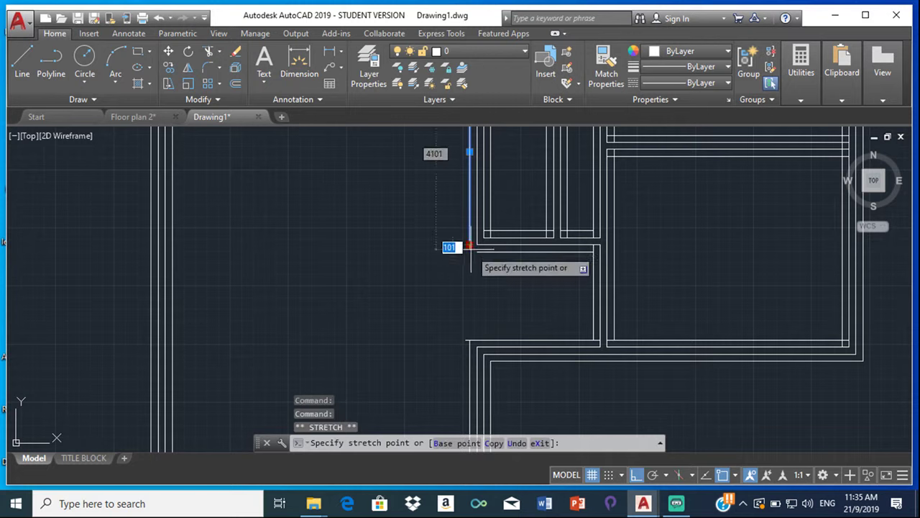
left_click(472, 252)
left_click(489, 249)
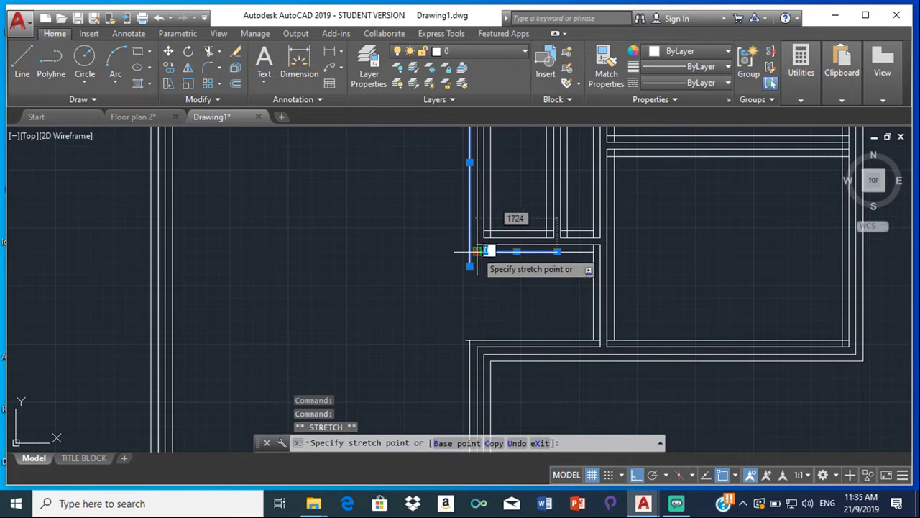
key("Escape")
Step: Start Trim with all objects as cutting edges and trim the crossing offset ends at the left narrow room's bottom-left corner
scroll(421, 231, "down", 3)
middle_click_drag(395, 205, 448, 230)
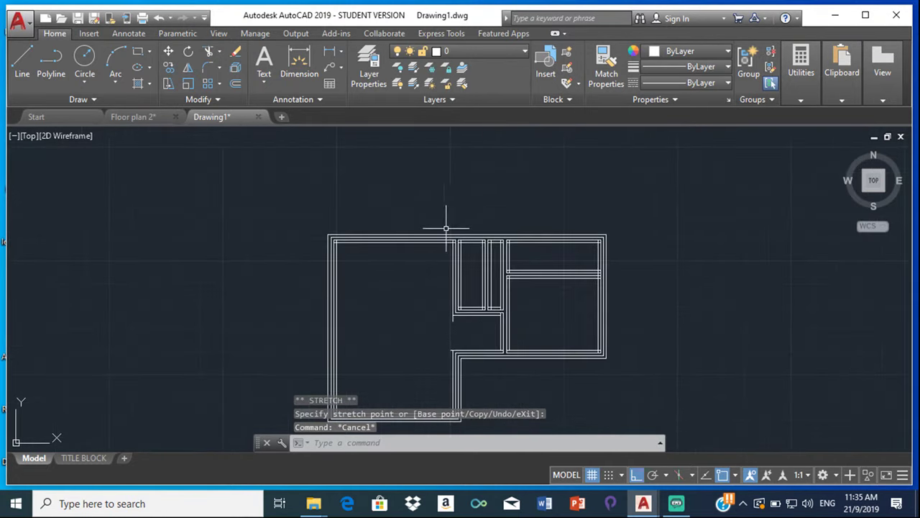
middle_click_drag(443, 347, 525, 273)
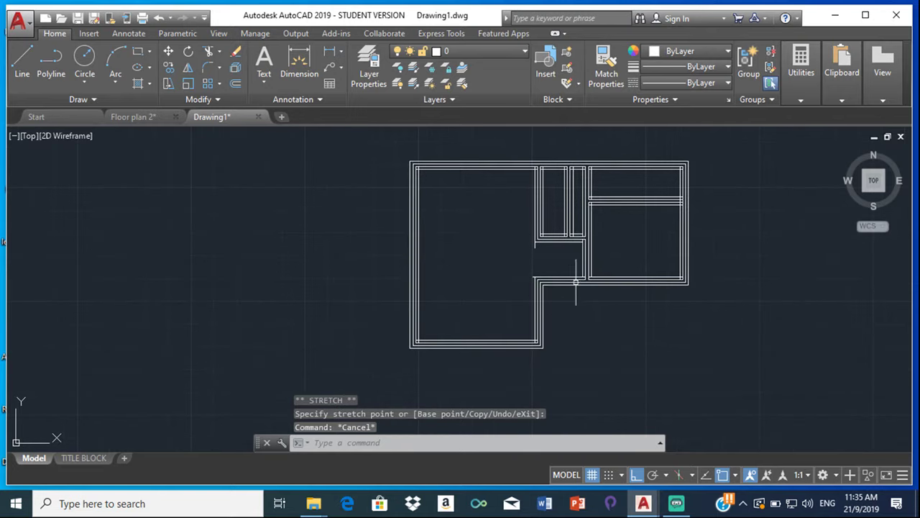
scroll(496, 288, "up", 2)
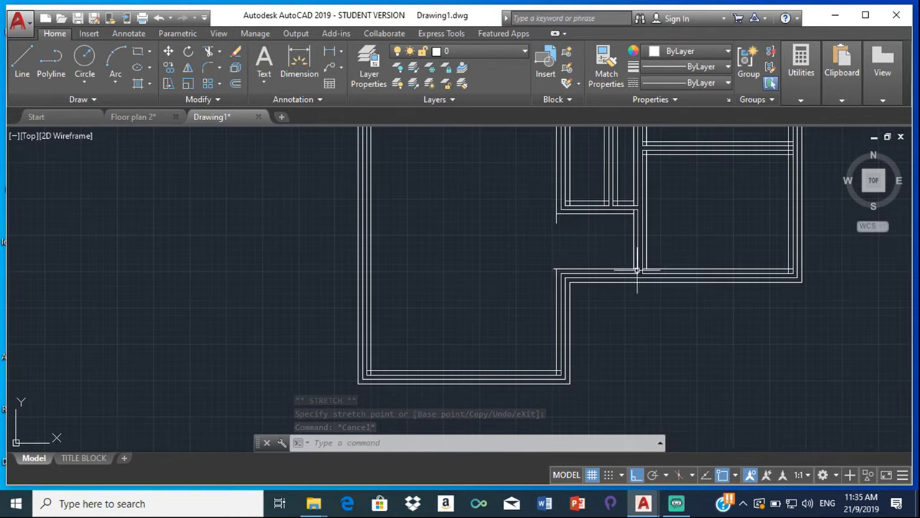
scroll(635, 255, "up", 2)
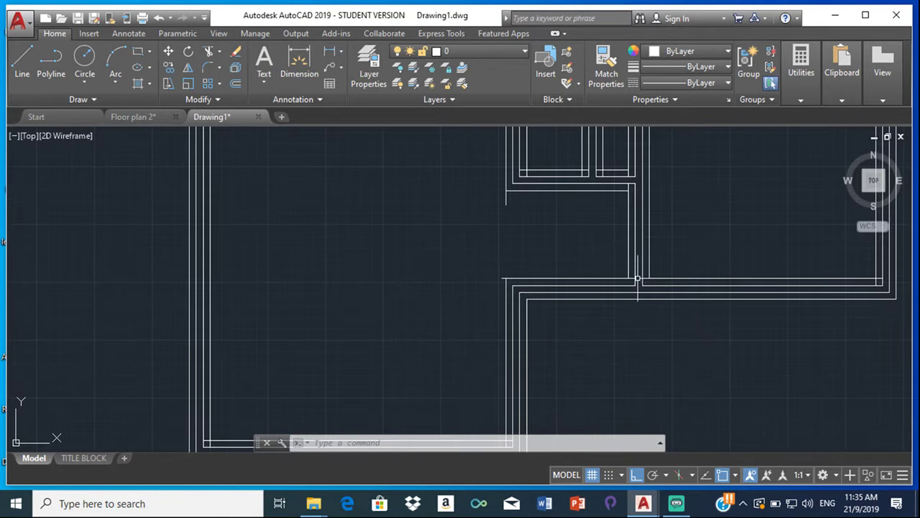
key("Return")
key("Return")
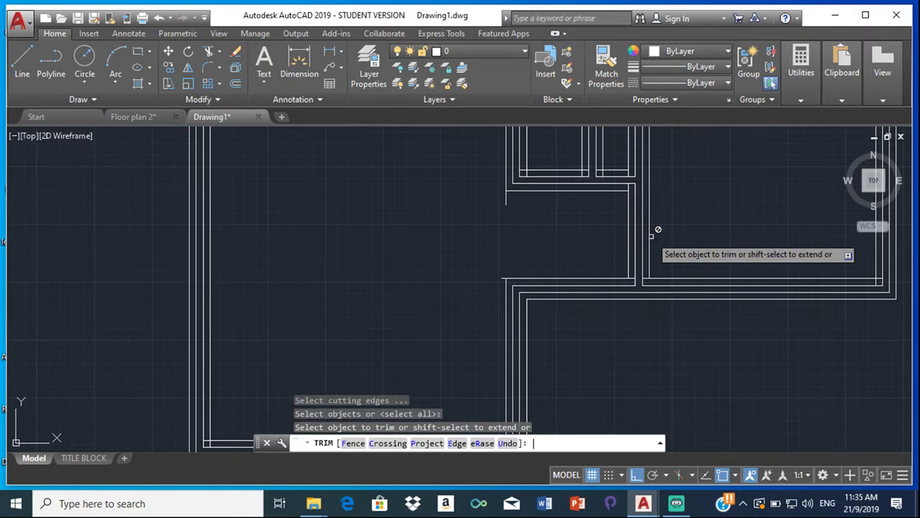
scroll(534, 194, "up", 3)
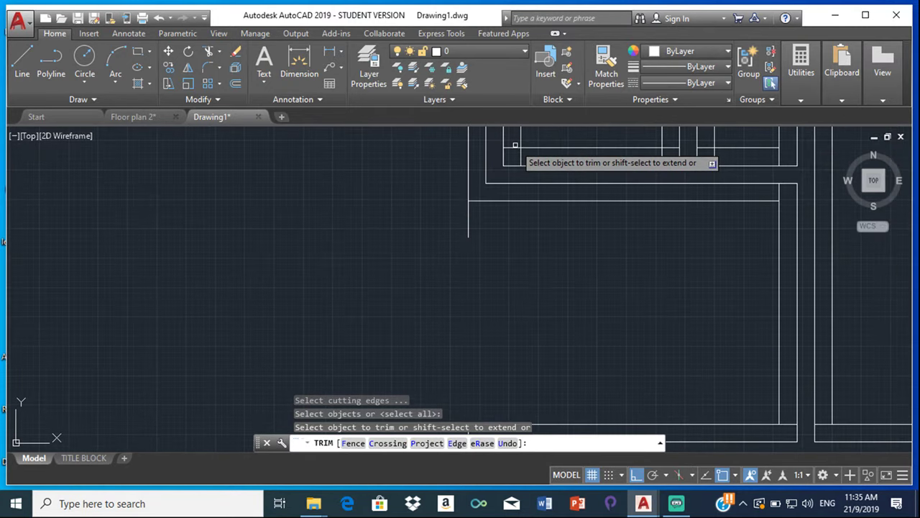
left_click(517, 149)
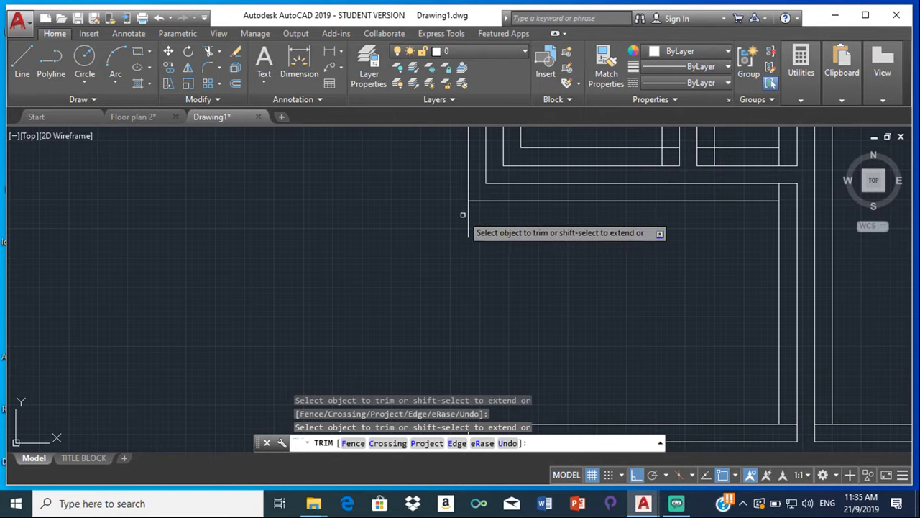
Step: Trim the overshooting offset ends at the recess's two left corners and at the large room's bottom-right corner
scroll(467, 214, "down", 2)
scroll(468, 302, "up", 3)
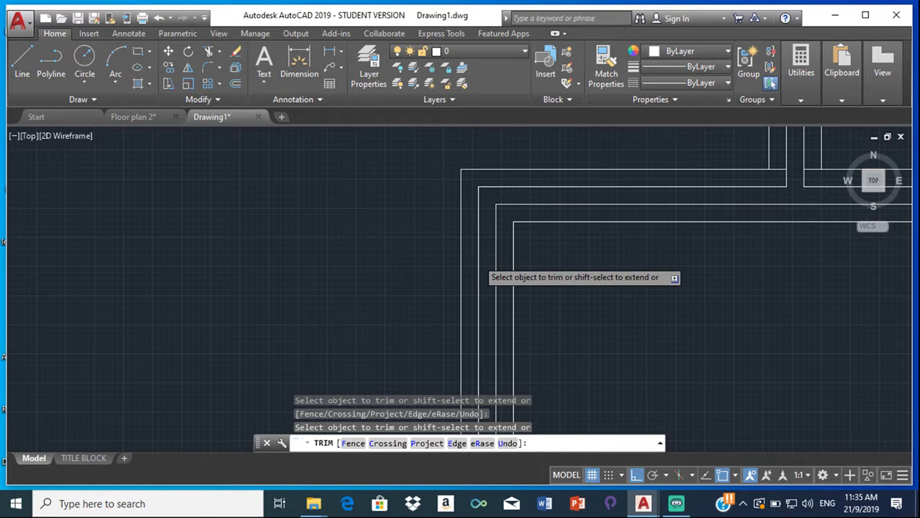
scroll(489, 237, "down", 2)
scroll(512, 281, "up", 2)
left_click(570, 203)
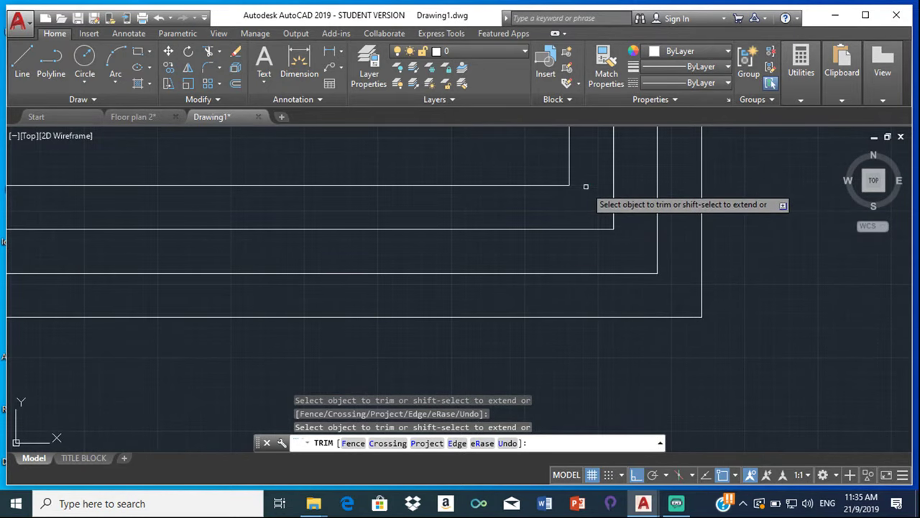
Step: Trim the crossing offset ends at the large room's bottom-left inner corner
scroll(585, 186, "down", 3)
scroll(494, 213, "up", 2)
scroll(327, 240, "down", 1)
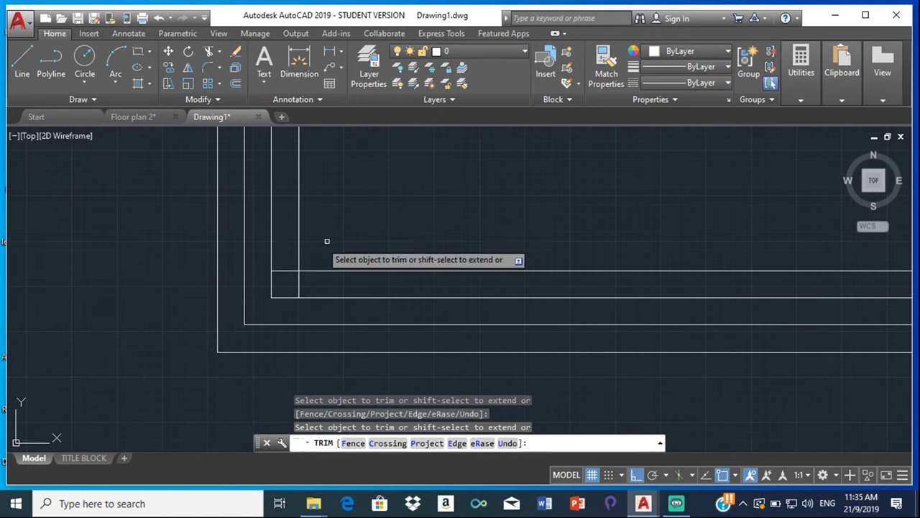
left_click(282, 271)
left_click(299, 284)
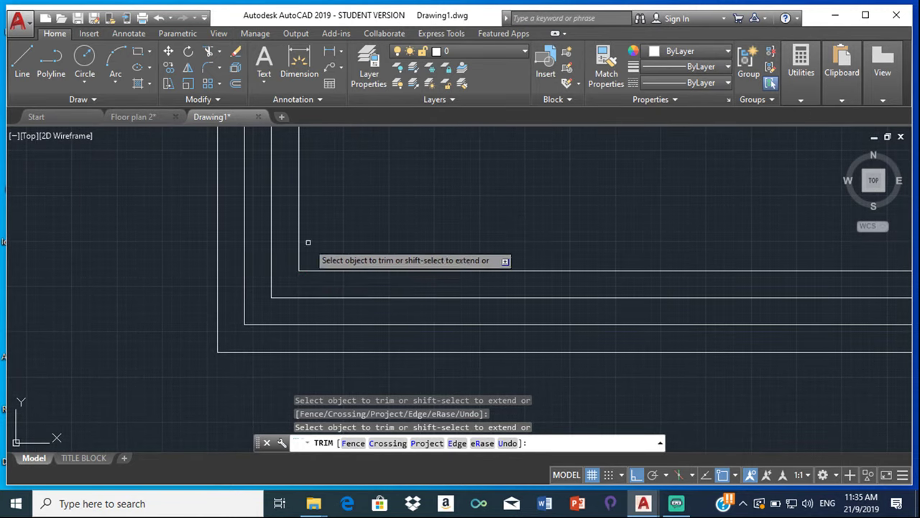
Step: Trim the crossing offset ends at the large room's top-left and top-right inner corners
scroll(360, 345, "down", 2)
scroll(366, 222, "down", 1)
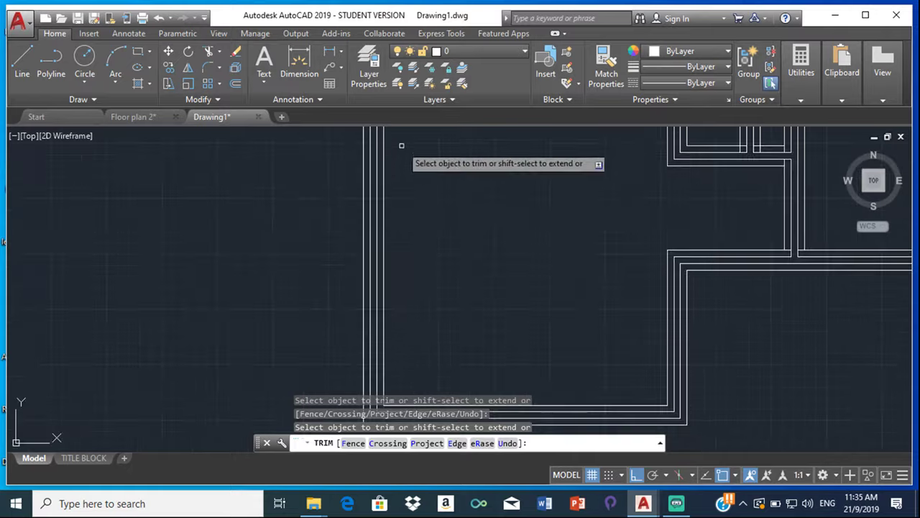
middle_click_drag(402, 145, 421, 339)
scroll(410, 158, "up", 5)
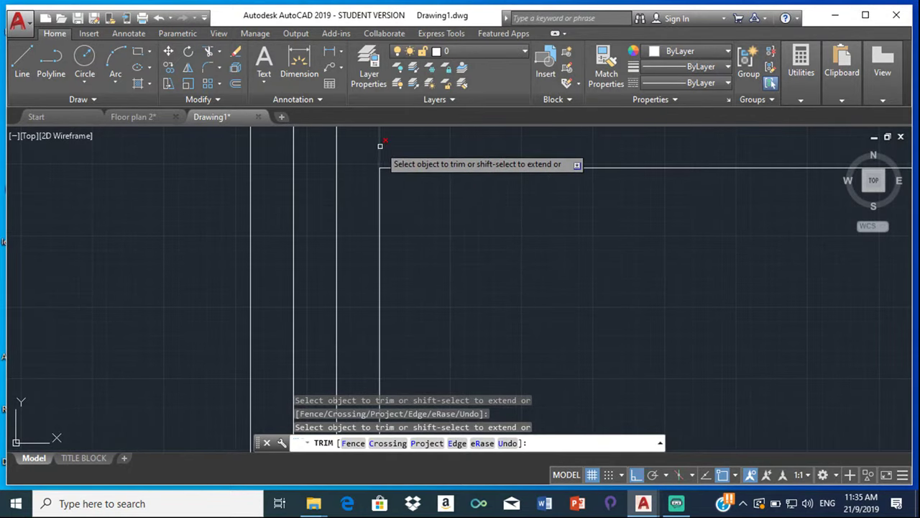
scroll(503, 165, "down", 5)
middle_click_drag(504, 166, 165, 187)
scroll(326, 180, "up", 8)
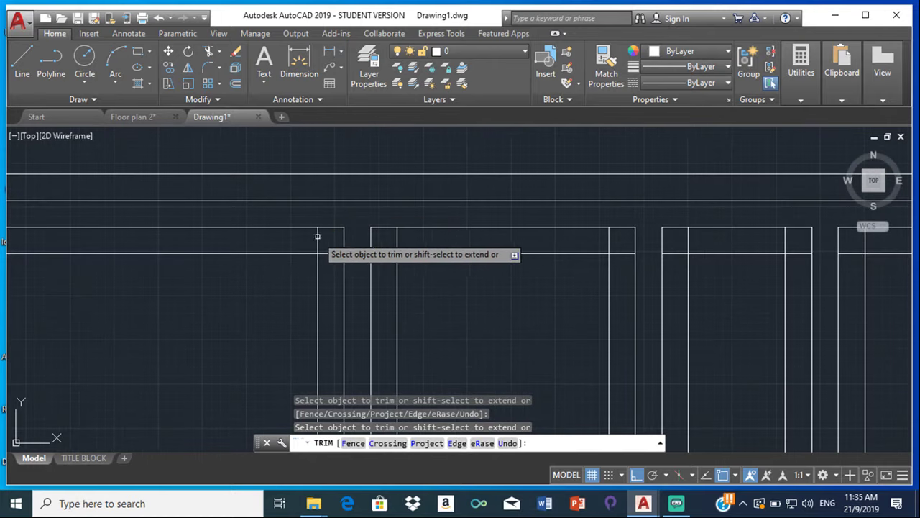
left_click(327, 254)
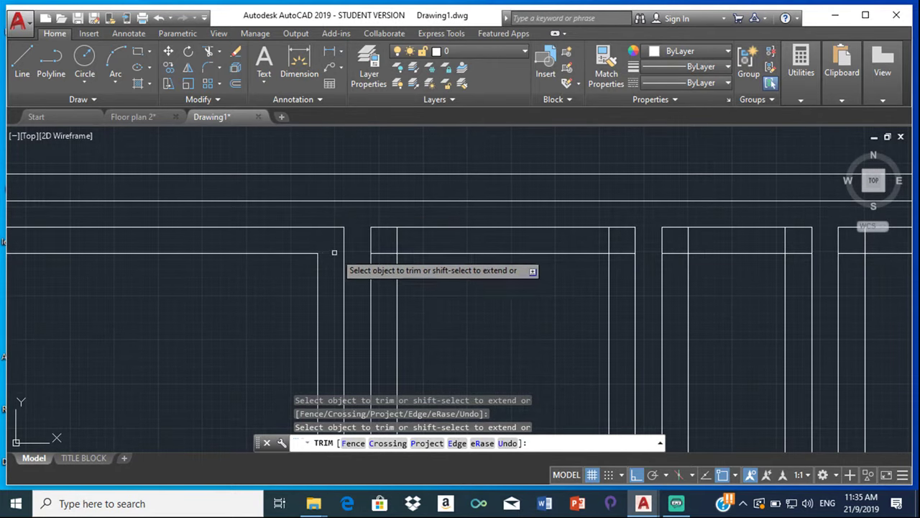
Step: Trim the crossing offset ends at both top corners of the left narrow room
left_click(379, 254)
left_click(397, 239)
left_click(636, 245)
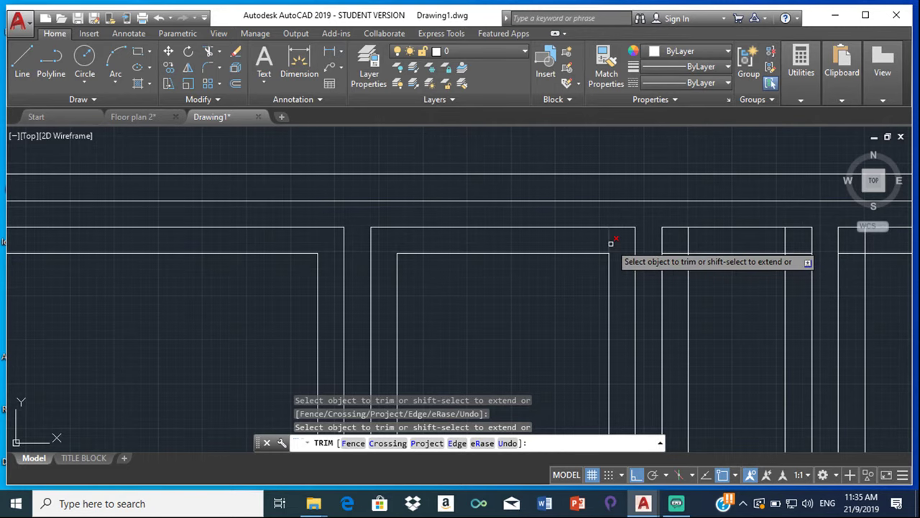
scroll(636, 251, "up", 4)
scroll(572, 258, "down", 4)
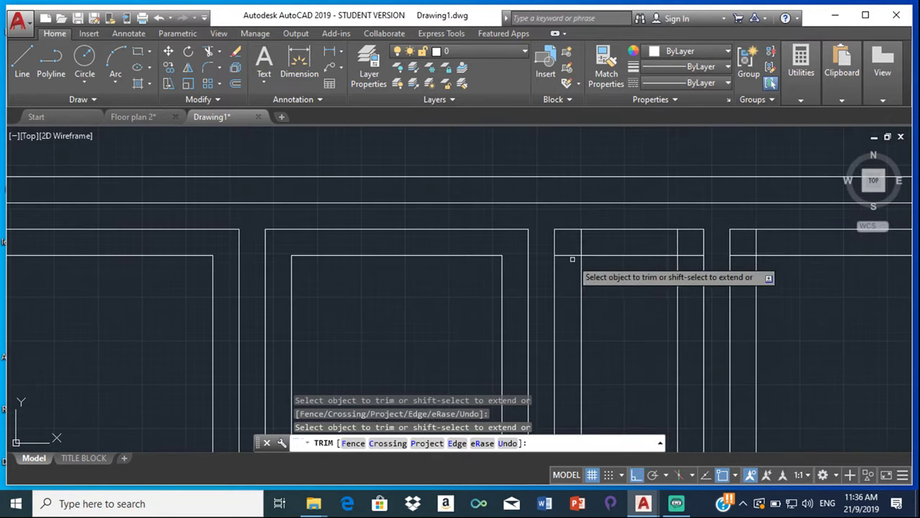
Step: Trim the crossing offset ends at both top corners of the right narrow room
left_click(567, 255)
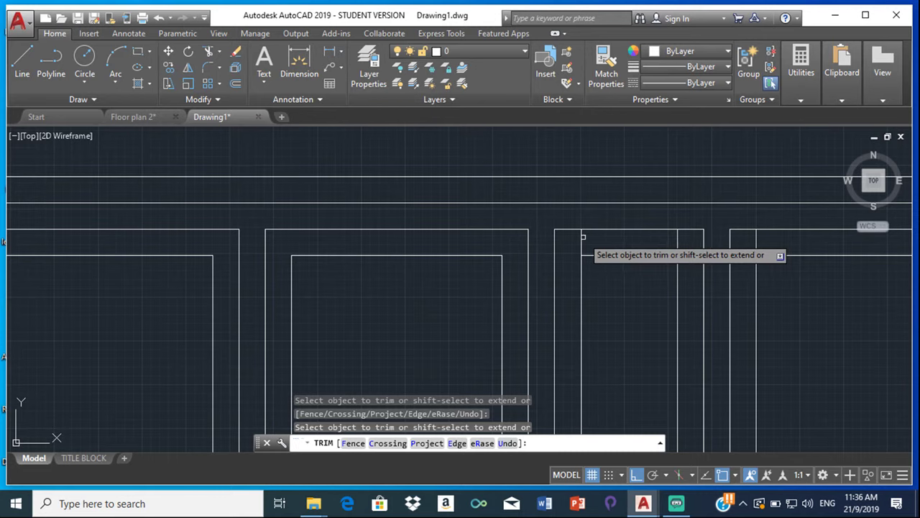
left_click(581, 237)
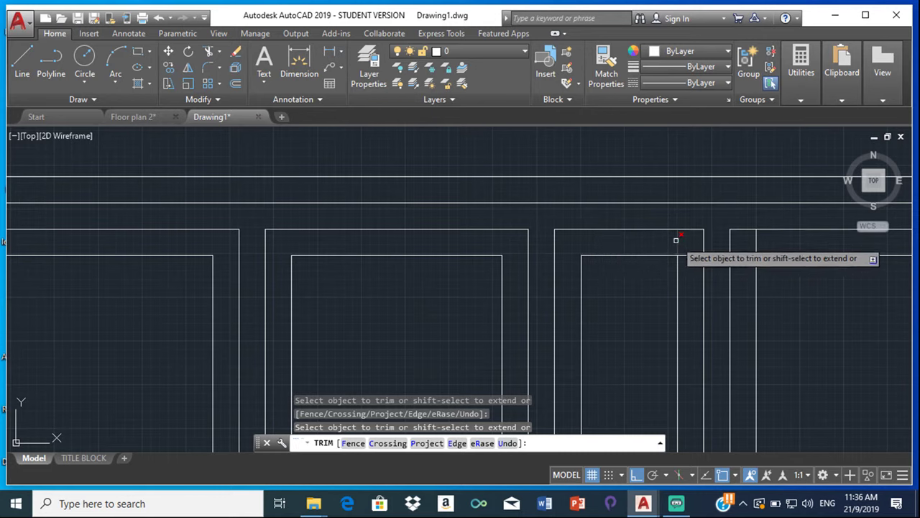
left_click(676, 240)
left_click(677, 240)
left_click(678, 240)
left_click(678, 241)
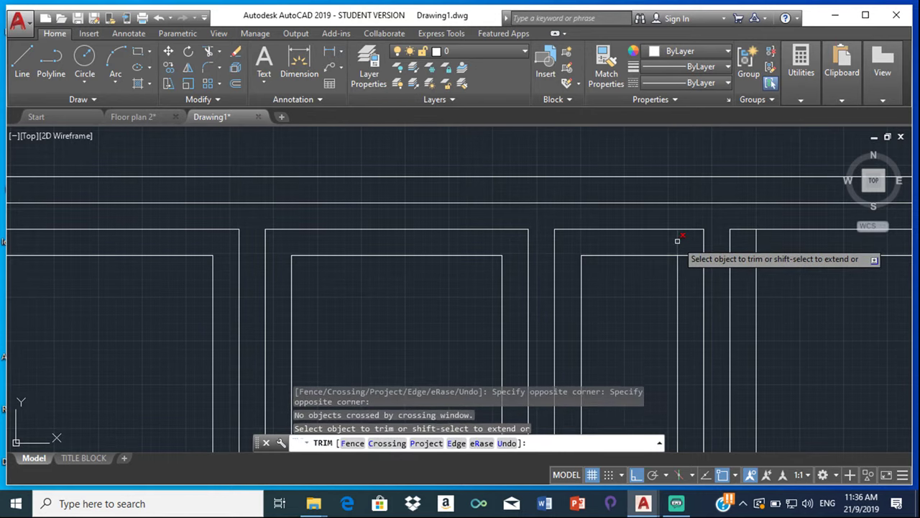
left_click(678, 241)
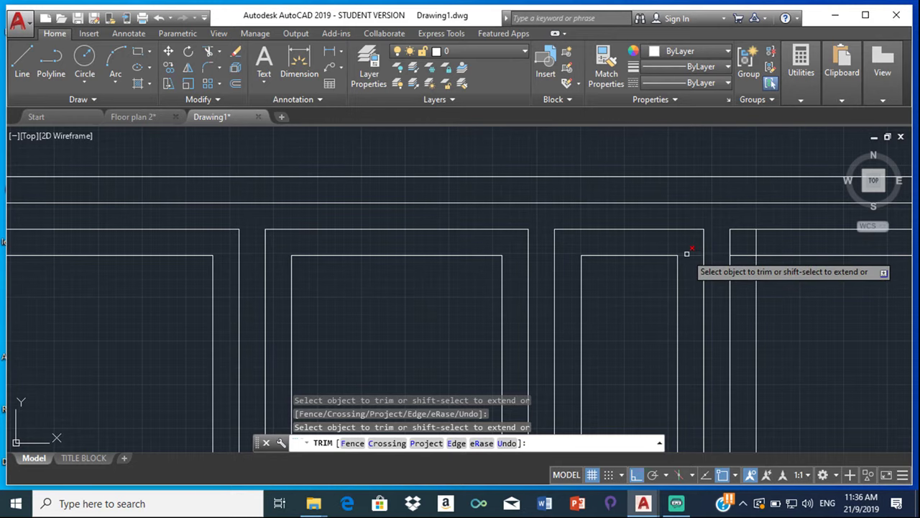
Step: Trim the crossing offset ends at the upper-right room's top-left corner
scroll(628, 254, "down", 2)
scroll(628, 231, "up", 2)
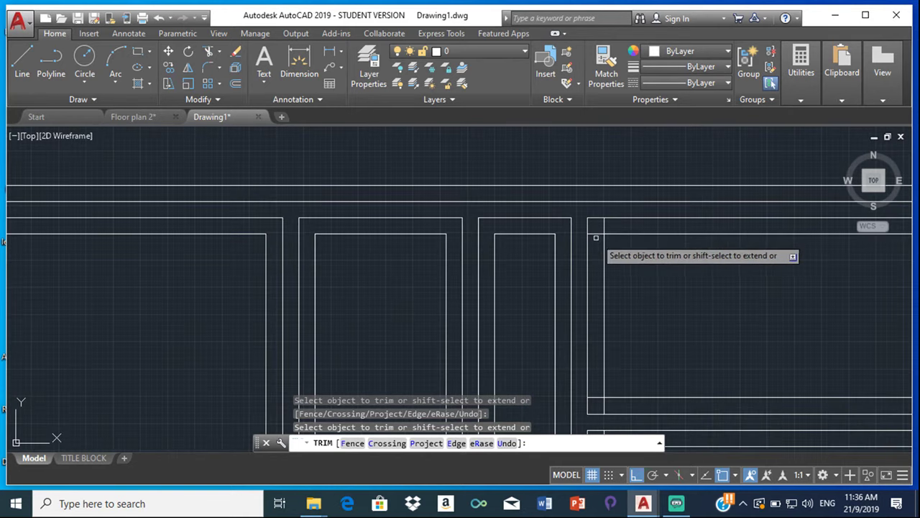
scroll(595, 238, "up", 2)
left_click(594, 235)
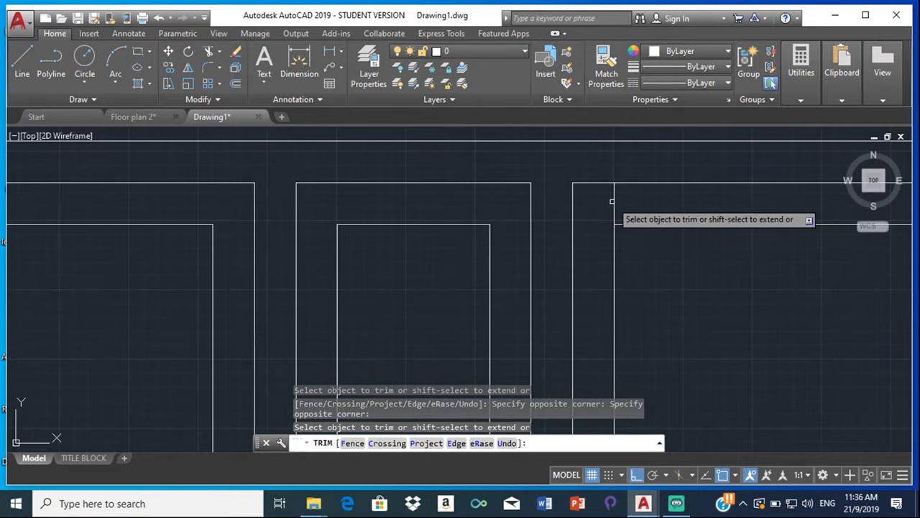
left_click(613, 196)
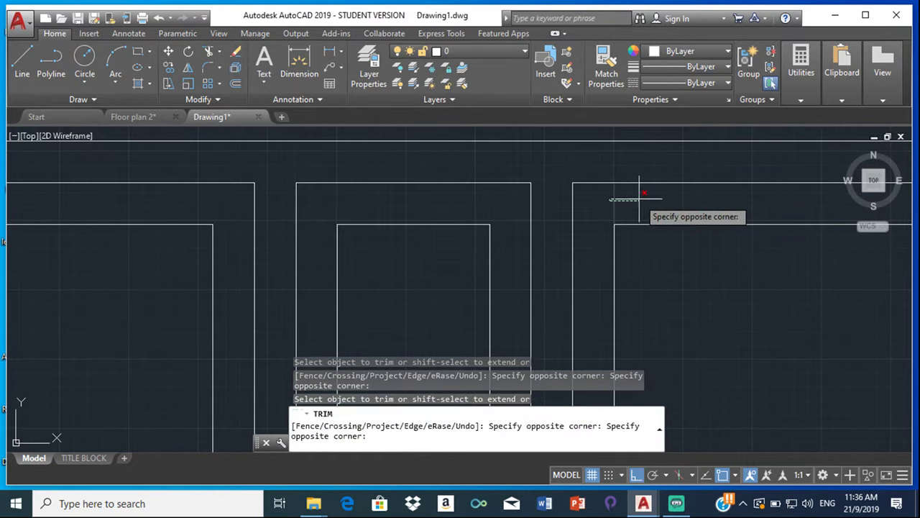
left_click(622, 212)
Step: Trim the crossing offset ends at the upper-right room's bottom-left corner
scroll(615, 238, "down", 2)
scroll(598, 240, "up", 4)
left_click(592, 232)
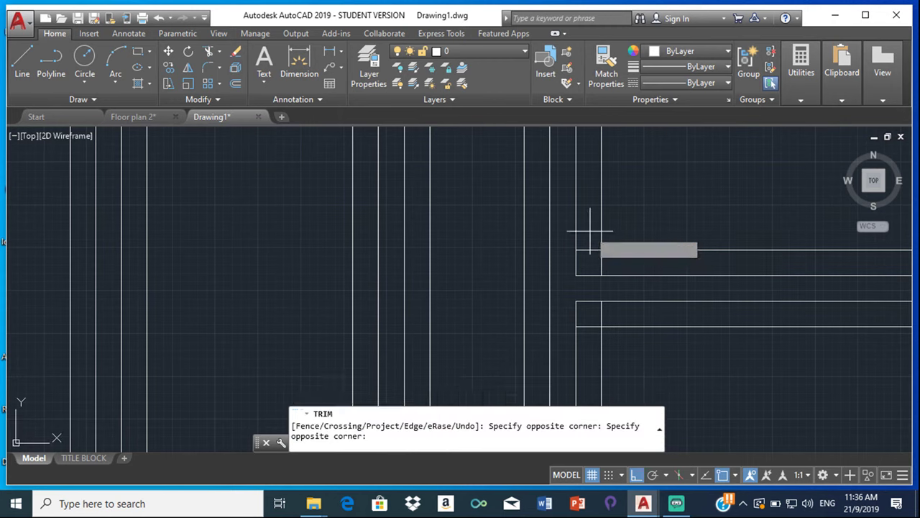
left_click(604, 266)
left_click(603, 258)
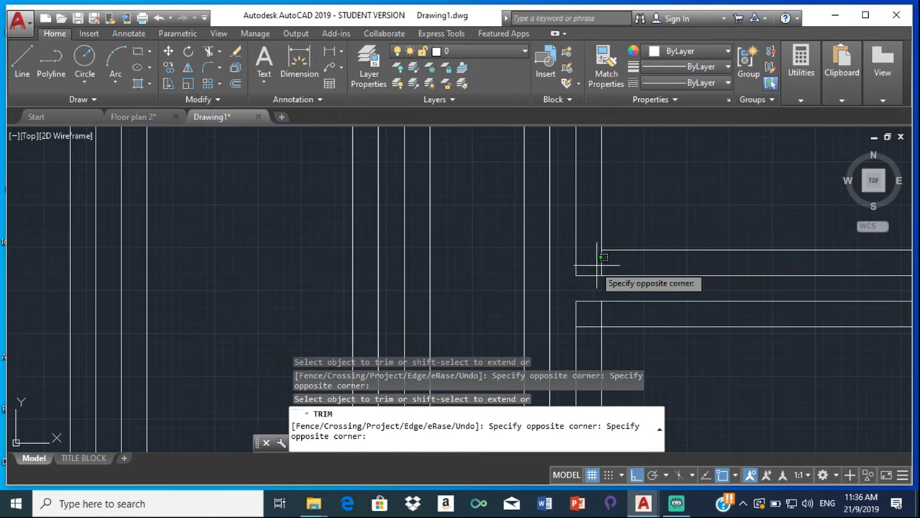
scroll(593, 270, "down", 1)
scroll(603, 271, "up", 4)
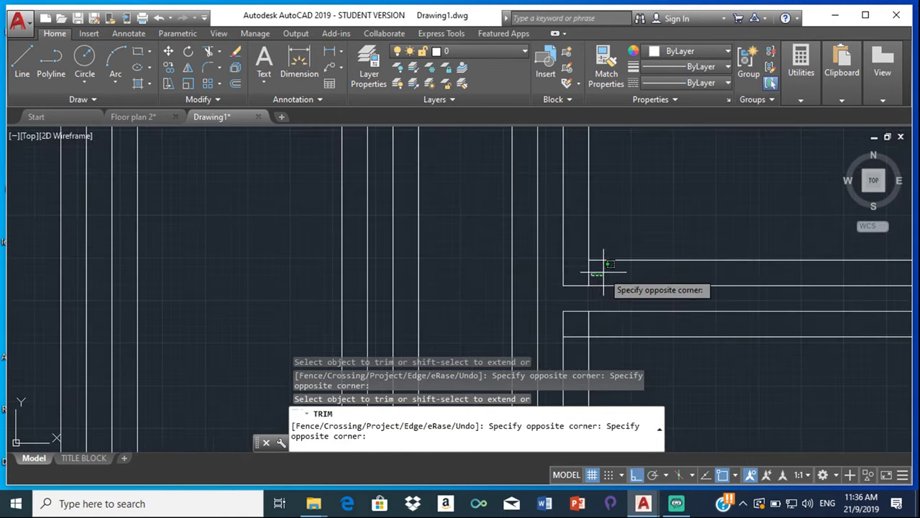
Step: Trim the crossing offset ends at the lower-right room's top-left corner
scroll(584, 327, "up", 2)
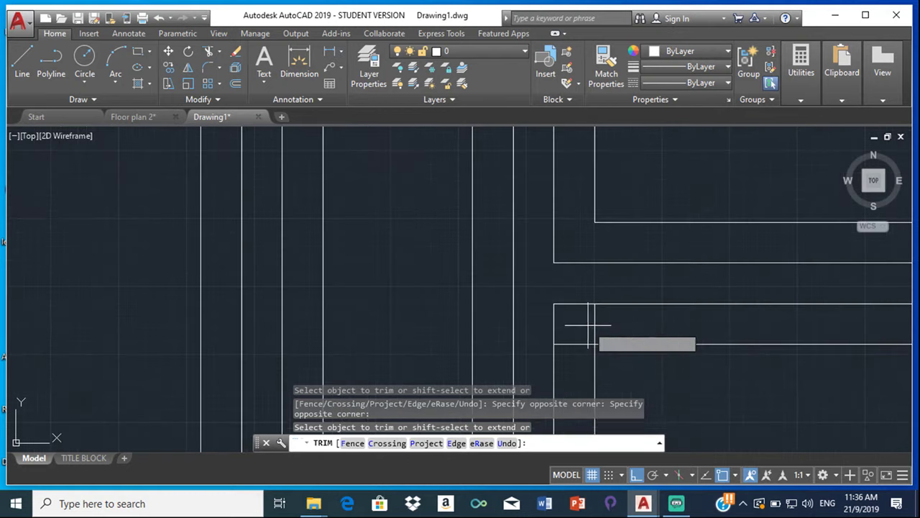
left_click(586, 327)
left_click(581, 329)
left_click(584, 332)
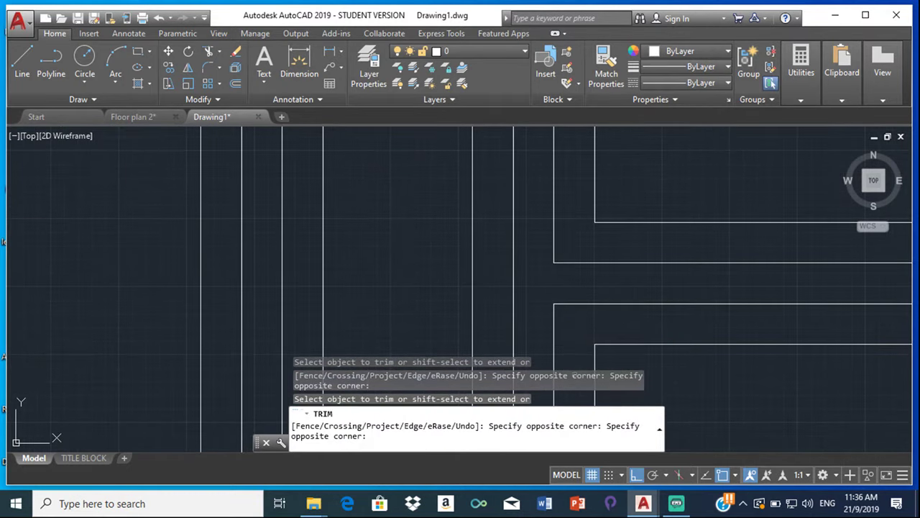
Step: Trim the crossing offset ends at the right narrow room's bottom-left corner
scroll(587, 357, "down", 2)
scroll(586, 345, "down", 1)
scroll(493, 277, "up", 2)
scroll(474, 281, "up", 2)
left_click(484, 280)
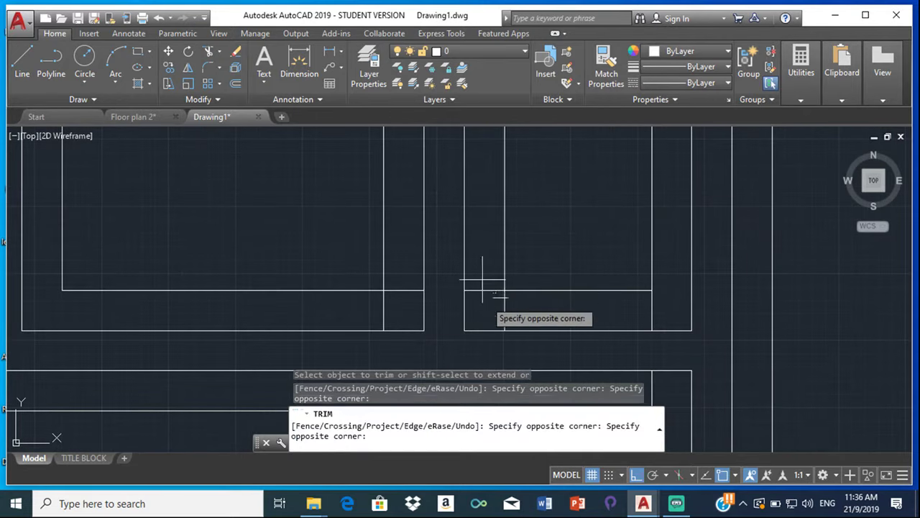
left_click(494, 307)
left_click(499, 304)
left_click(526, 308)
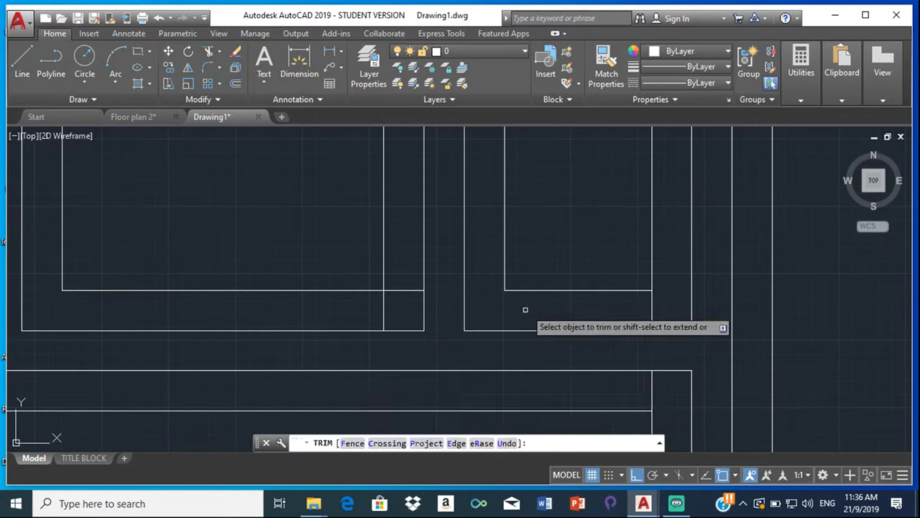
left_click(526, 308)
left_click(518, 309)
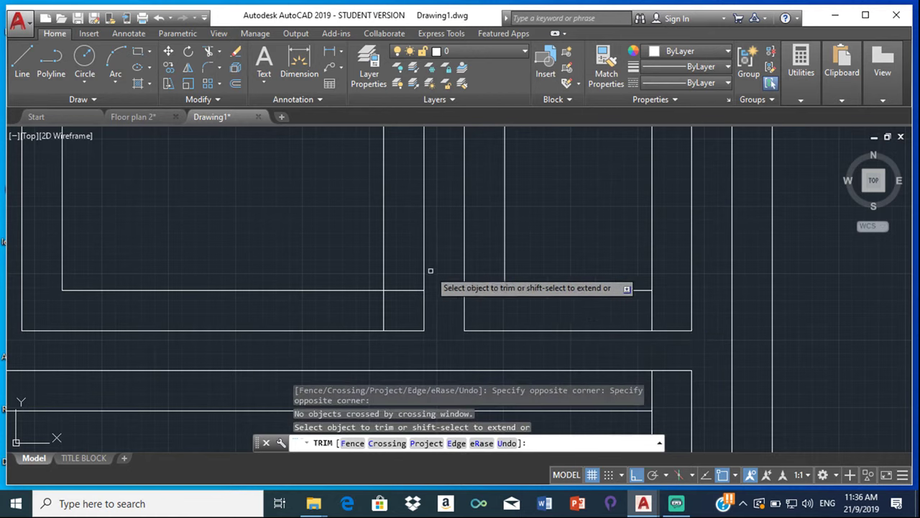
Step: Trim the crossing offset ends at the bottom-right corners of the left and right narrow rooms
left_click(399, 272)
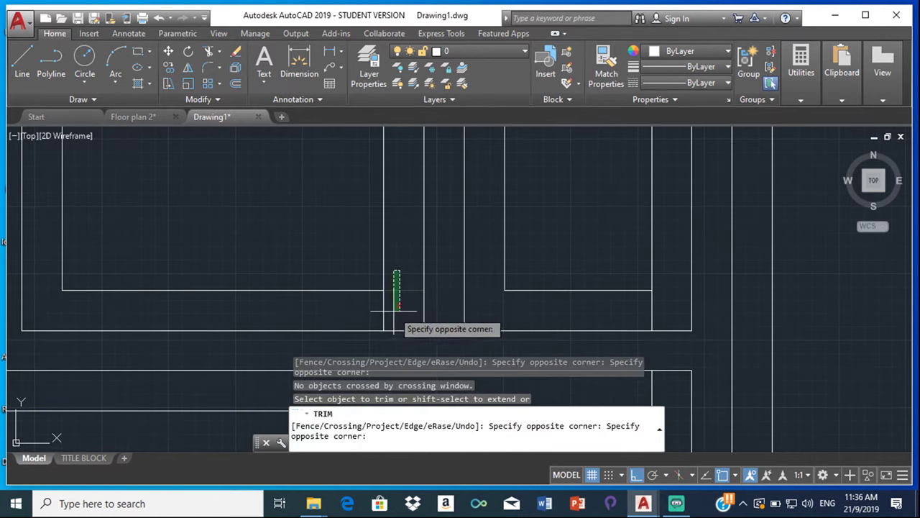
left_click(391, 311)
scroll(531, 273, "down", 5)
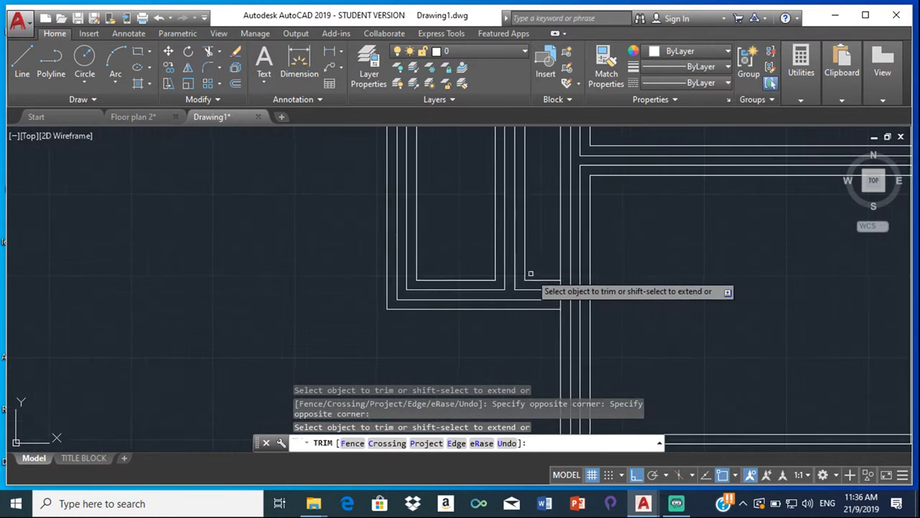
scroll(405, 294, "up", 4)
left_click(421, 306)
left_click(427, 306)
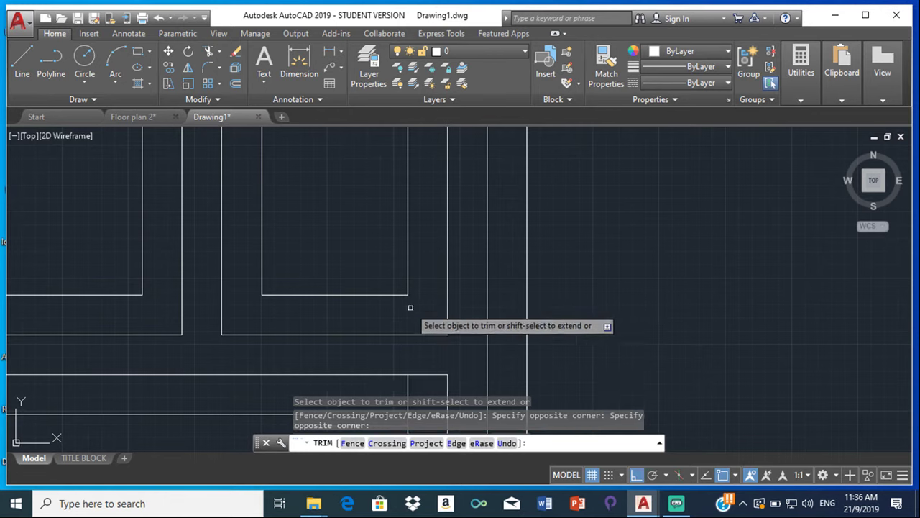
Step: Trim the crossing offset ends at the top-right corner of the large room's recess below the narrow rooms
scroll(508, 314, "down", 3)
scroll(512, 292, "up", 5)
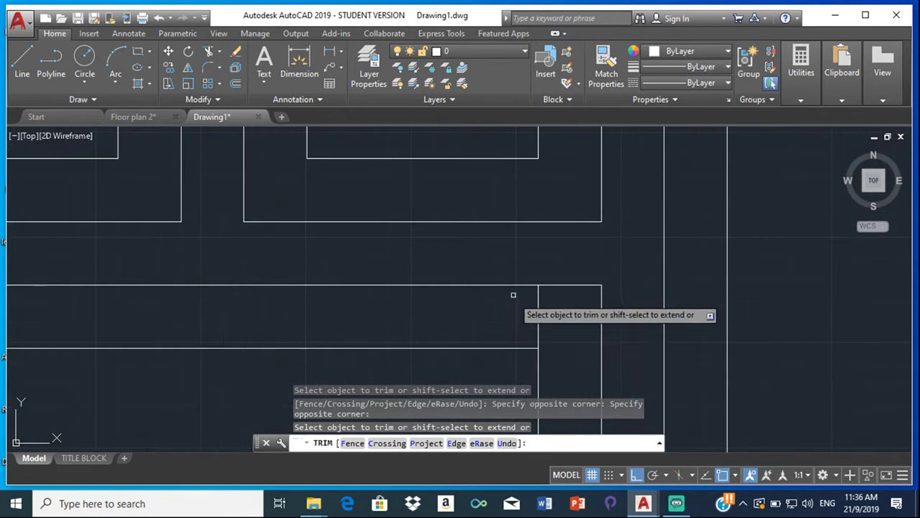
left_click(519, 314)
left_click(558, 324)
Step: Trim the crossing offset ends at the recess's bottom-right corner and the lower-right room's bottom-left corner
scroll(618, 237, "down", 5)
middle_click_drag(664, 186, 452, 222)
scroll(453, 288, "up", 6)
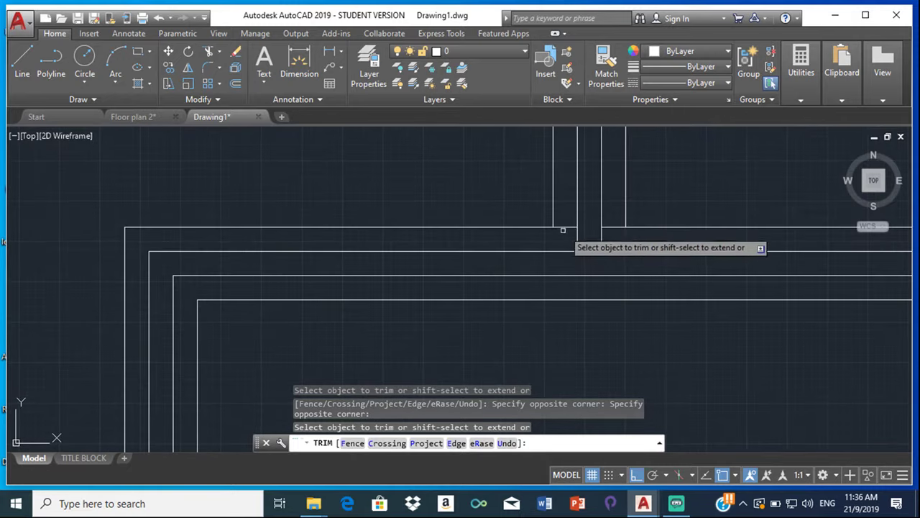
scroll(563, 230, "up", 4)
left_click(567, 229)
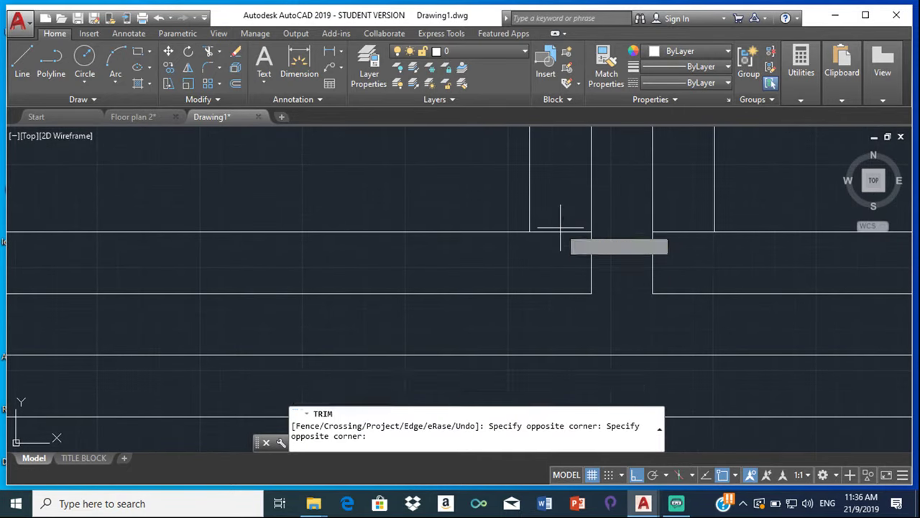
left_click(562, 225)
left_click(565, 217)
left_click(558, 238)
left_click(565, 232)
left_click(563, 222)
left_click(564, 218)
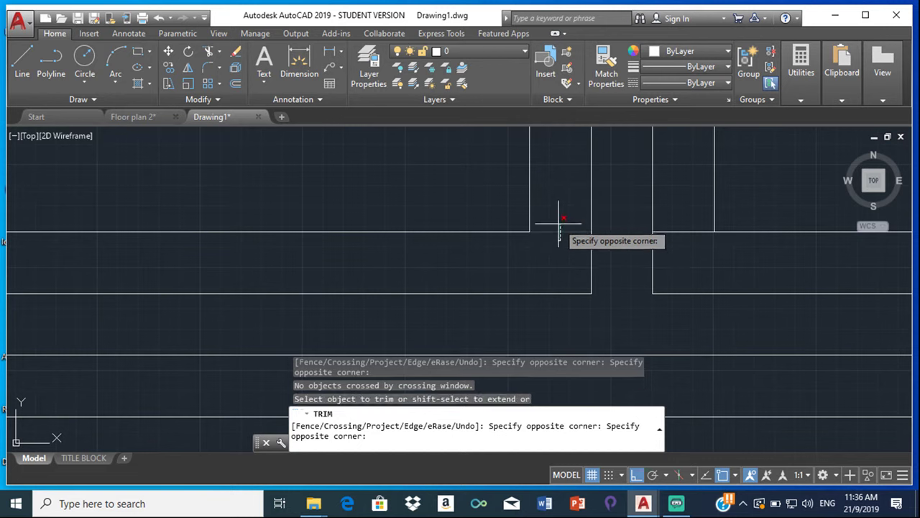
left_click(557, 217)
left_click(661, 212)
left_click(662, 219)
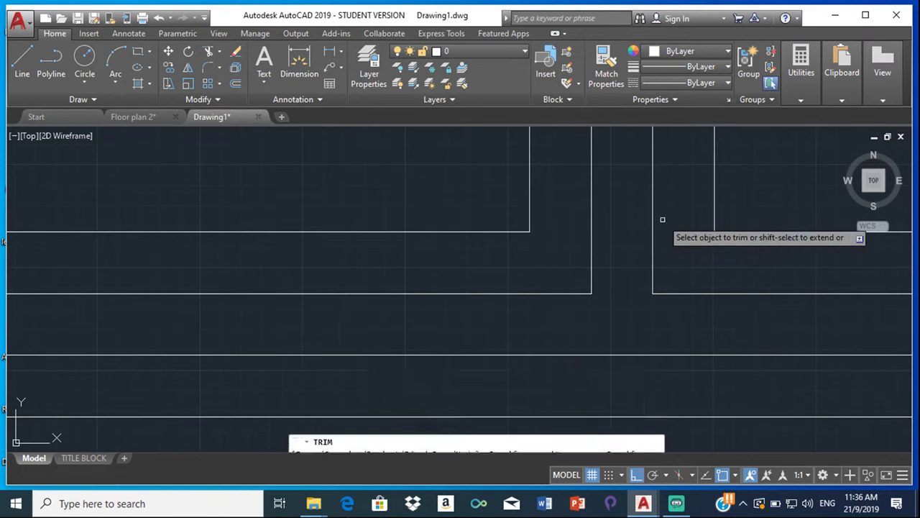
Step: Trim the crossing offset ends at the lower-right room's bottom-right corner
scroll(662, 219, "down", 6)
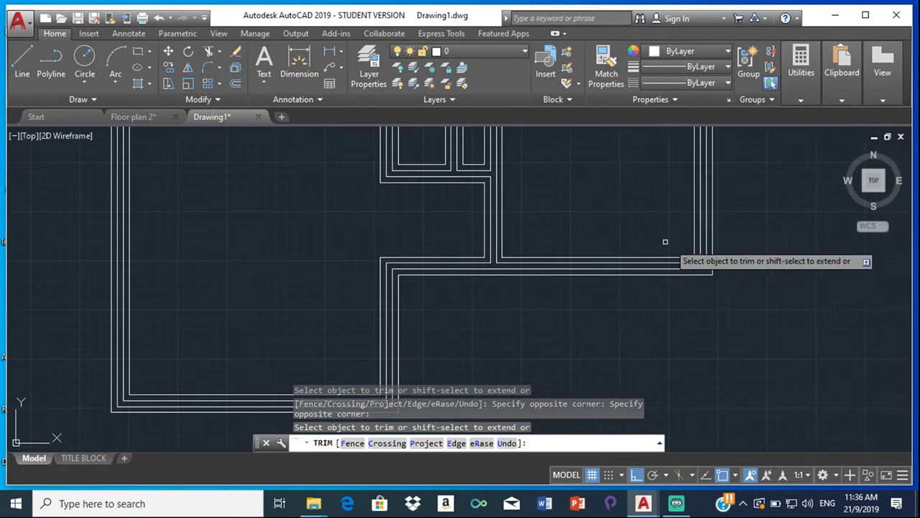
scroll(665, 242, "up", 5)
left_click(525, 269)
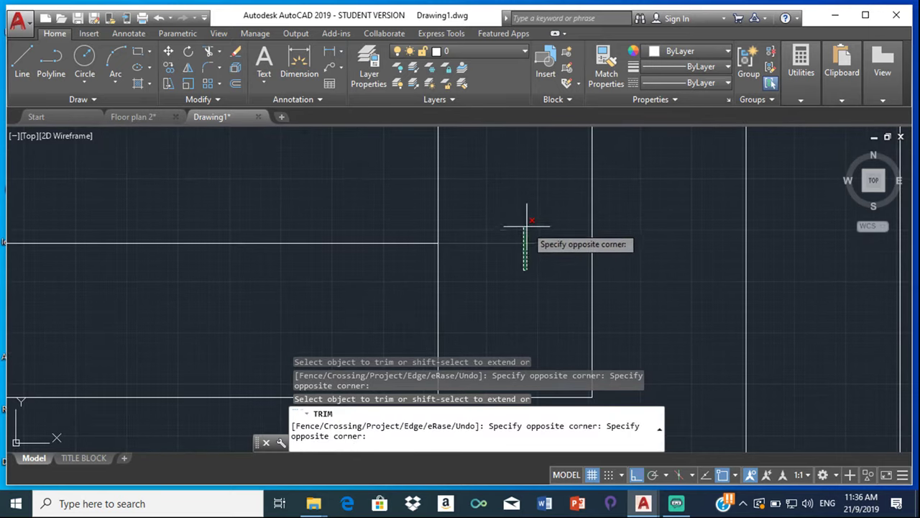
left_click(527, 216)
left_click(469, 311)
left_click(430, 311)
Step: Trim the line ends where the partition between the upper-right and lower-right rooms meets the right-hand wall
scroll(535, 230, "down", 5)
mouse_move(538, 221)
middle_mouse_down()
mouse_move(540, 165)
mouse_move(550, 281)
middle_mouse_up()
scroll(581, 294, "up", 5)
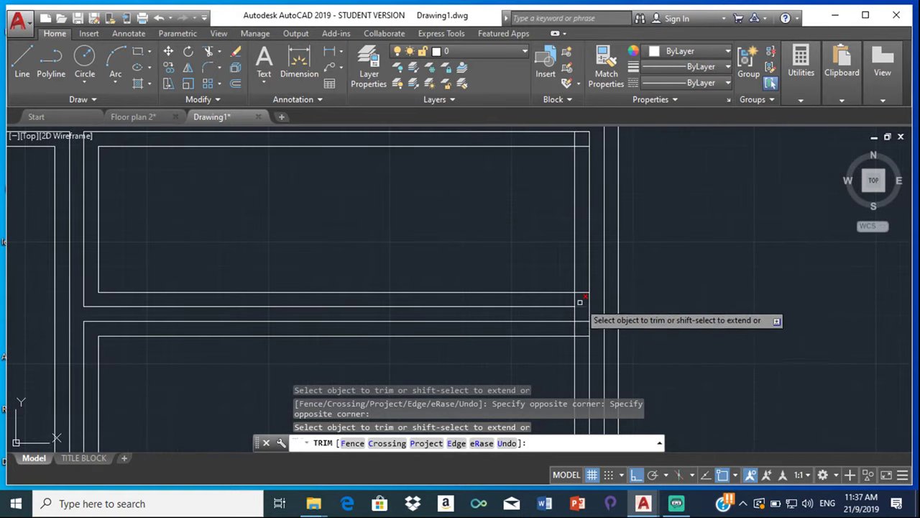
scroll(581, 299, "up", 3)
left_click(583, 243)
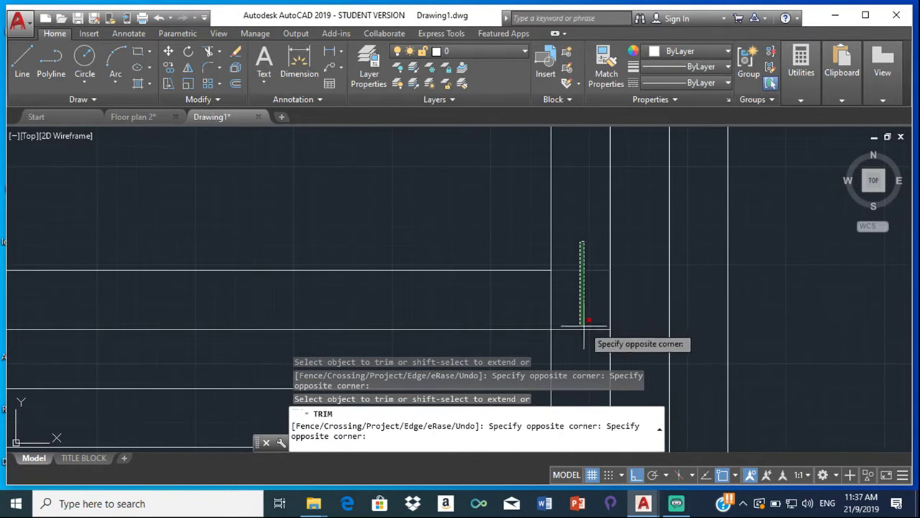
left_click(584, 397)
scroll(575, 349, "down", 4)
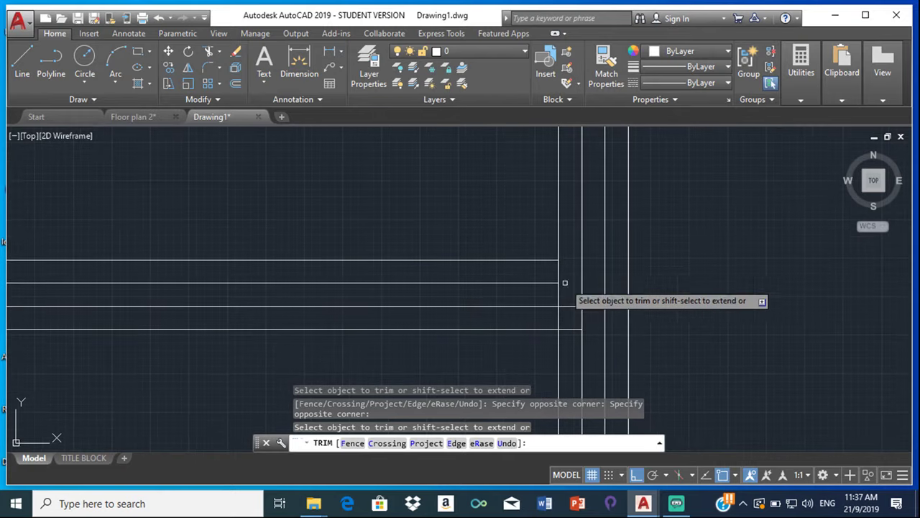
left_click(576, 294)
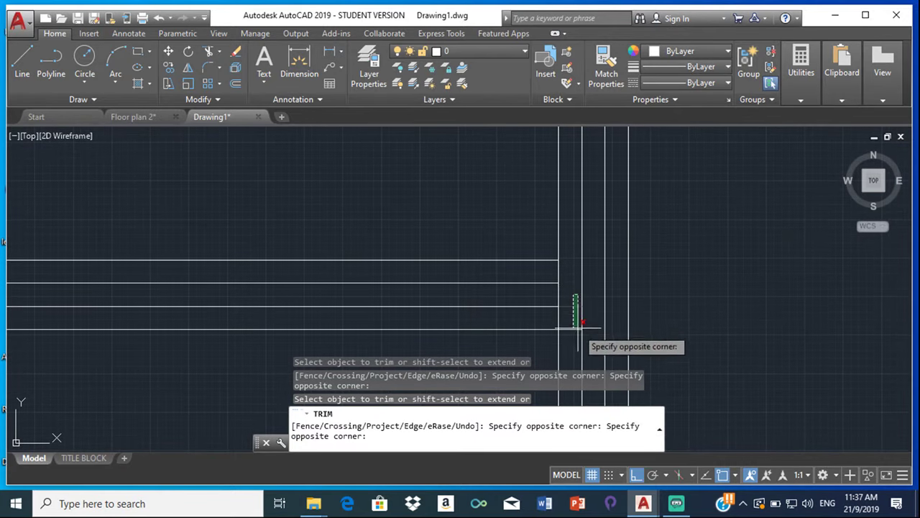
left_click(565, 348)
left_click(547, 291)
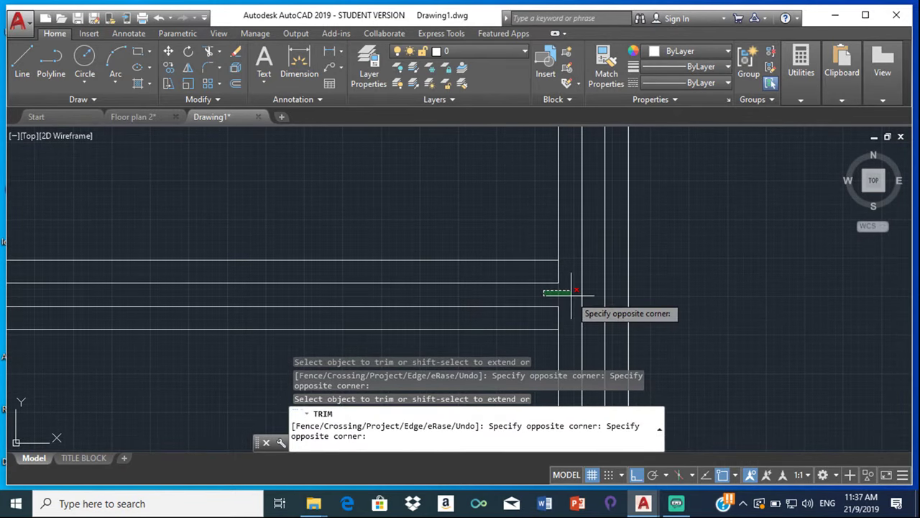
left_click(571, 295)
Step: Trim the remaining inner face pieces that cross the partition between the upper-right and lower-right rooms
scroll(571, 296, "down", 3)
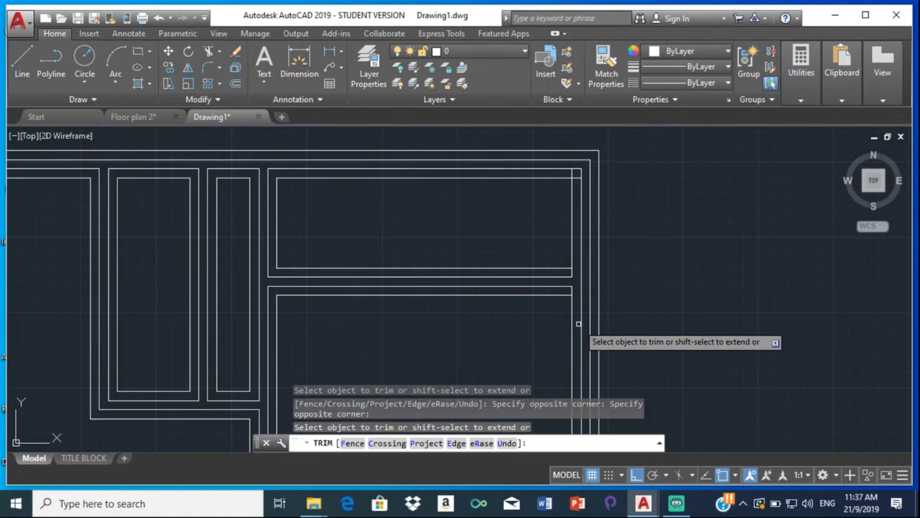
scroll(574, 303, "up", 3)
left_click(569, 286)
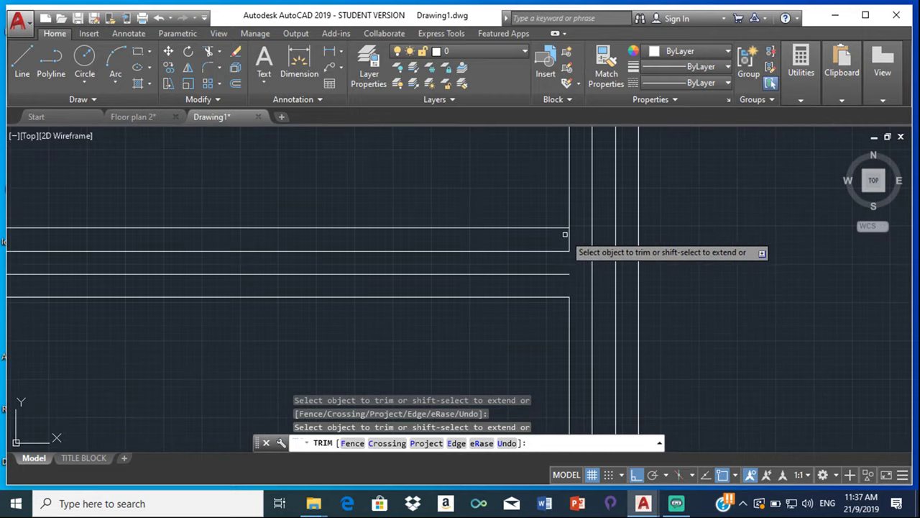
scroll(568, 272, "down", 3)
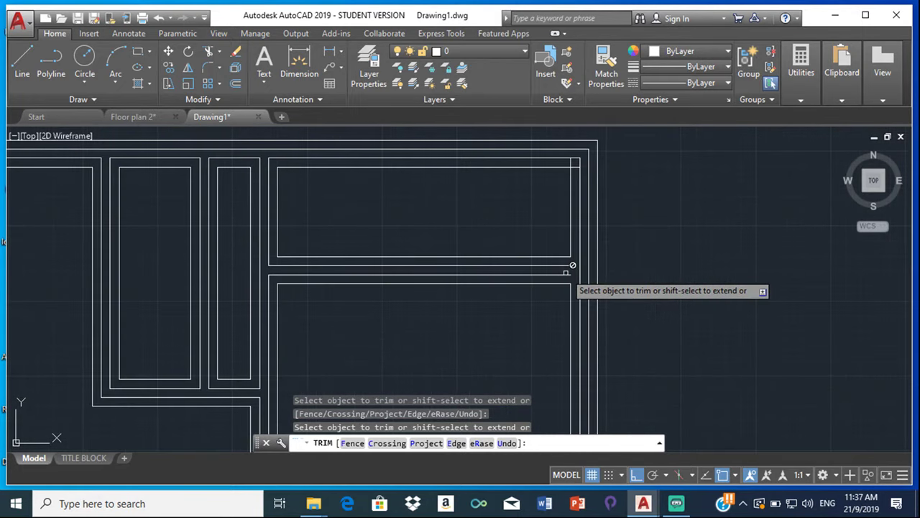
scroll(586, 270, "up", 3)
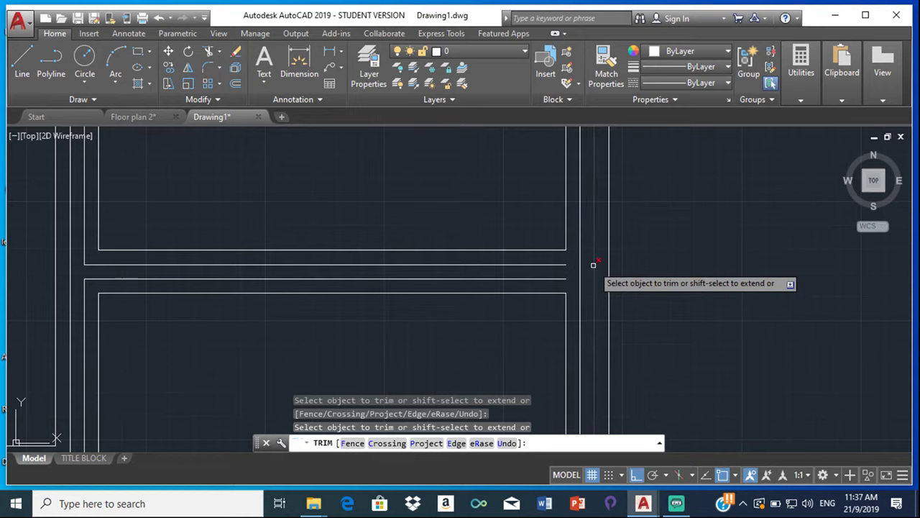
Step: Trim the crossing offset ends at the upper-right room's top-right corner
scroll(595, 262, "down", 3)
scroll(602, 189, "up", 3)
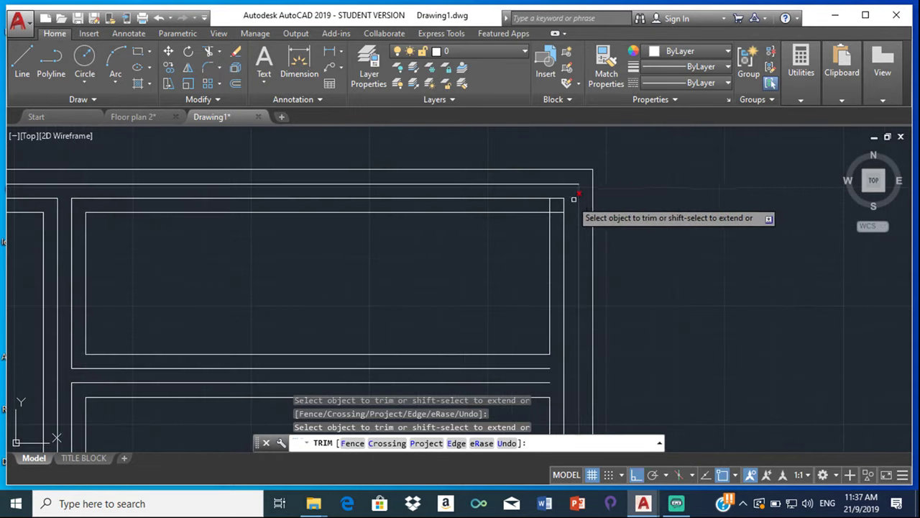
scroll(568, 199, "up", 2)
left_click(517, 203)
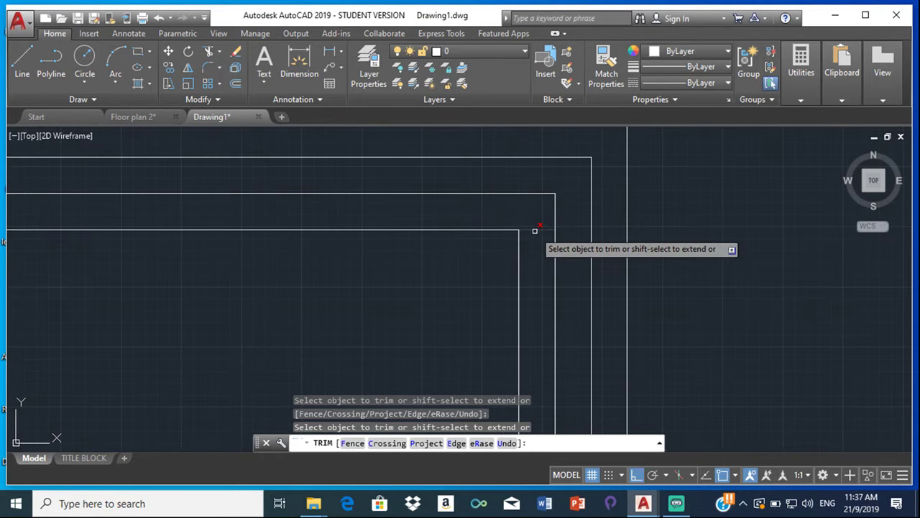
scroll(533, 231, "down", 4)
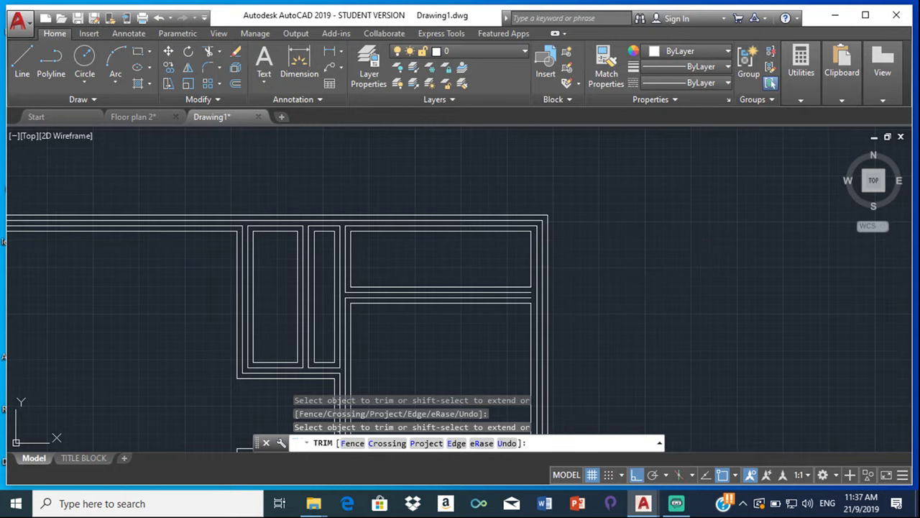
Step: Stretch the right ends of the partition's two middle lines to the adjoining vertical face of the right-hand wall
key("Escape")
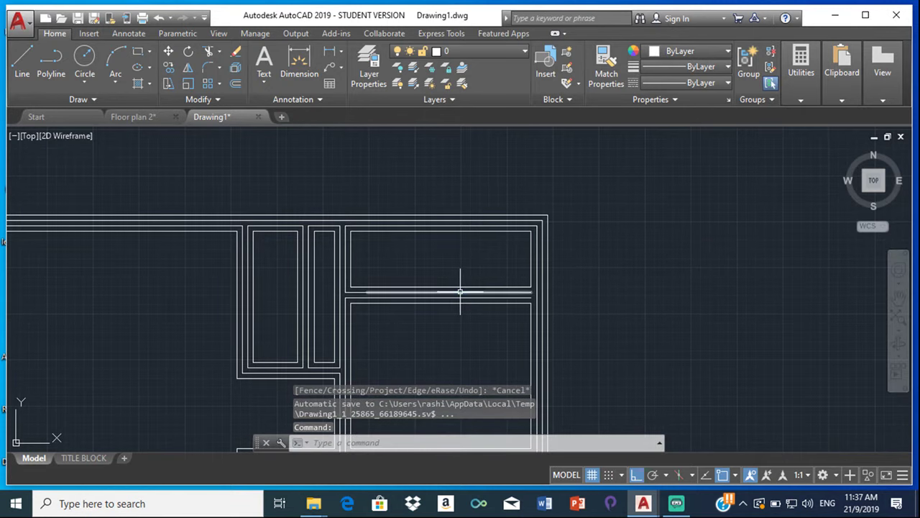
left_click(460, 292)
scroll(536, 290, "up", 4)
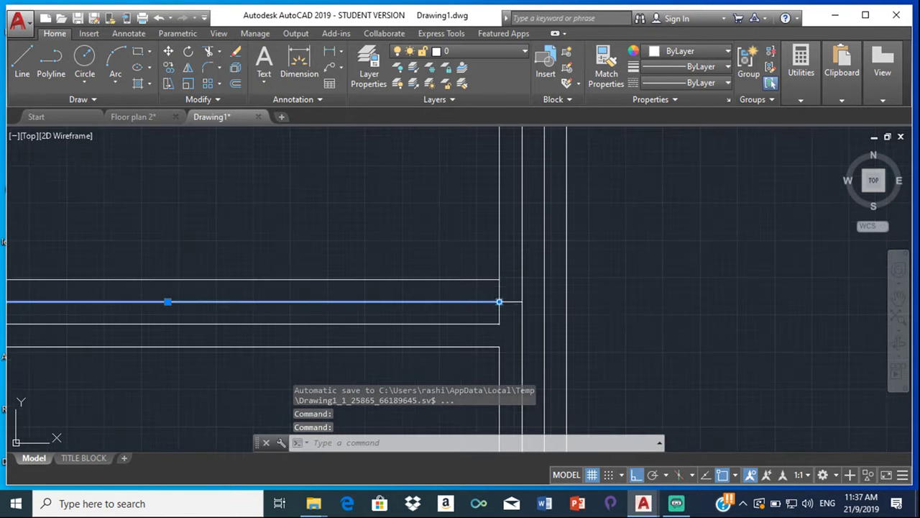
left_click(500, 301)
left_click(522, 301)
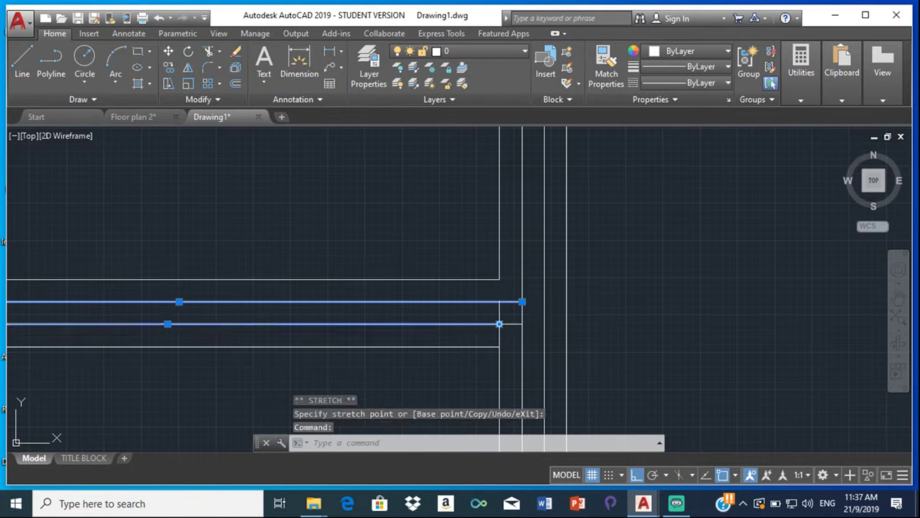
left_click(500, 324)
left_click(523, 323)
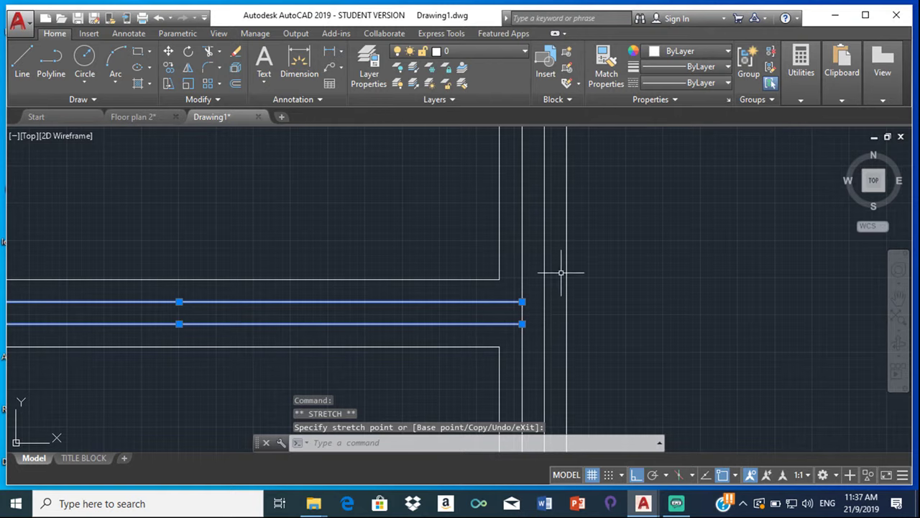
Step: Trim the right-hand wall's vertical face between the partition's two middle lines, using those lines as cutting edges
type("tr")
key("Return")
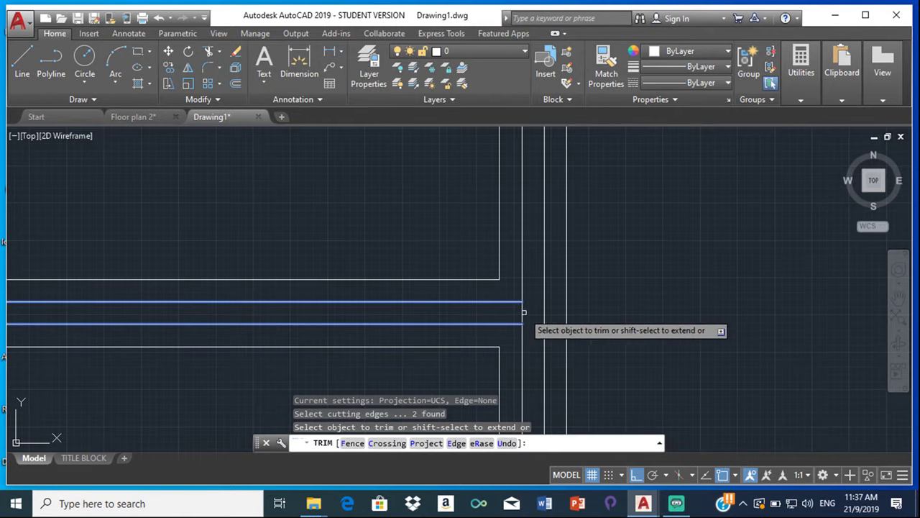
scroll(520, 310, "down", 4)
left_click(571, 261)
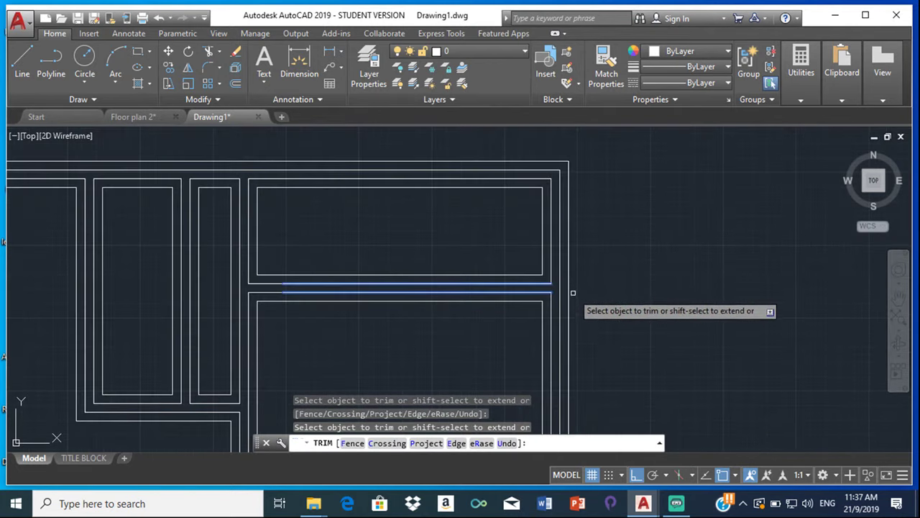
key("Escape")
scroll(561, 308, "down", 6)
scroll(486, 329, "up", 4)
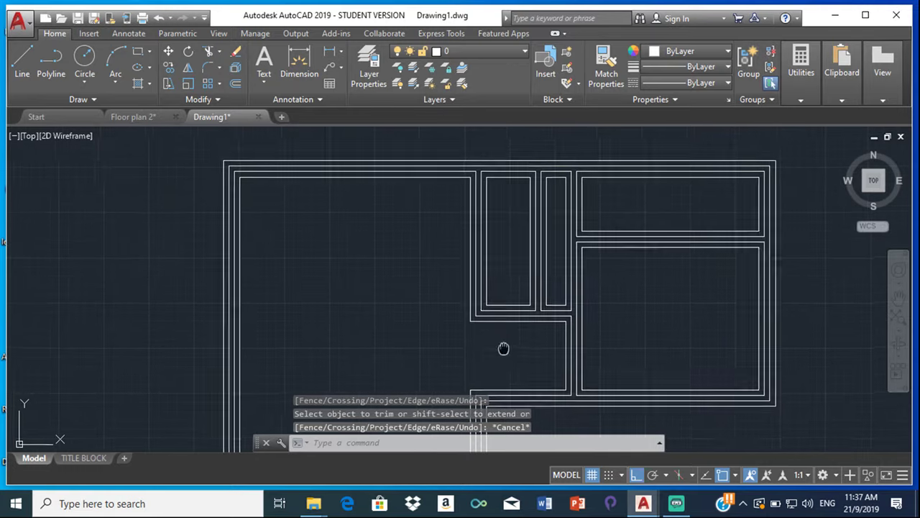
scroll(495, 211, "down", 4)
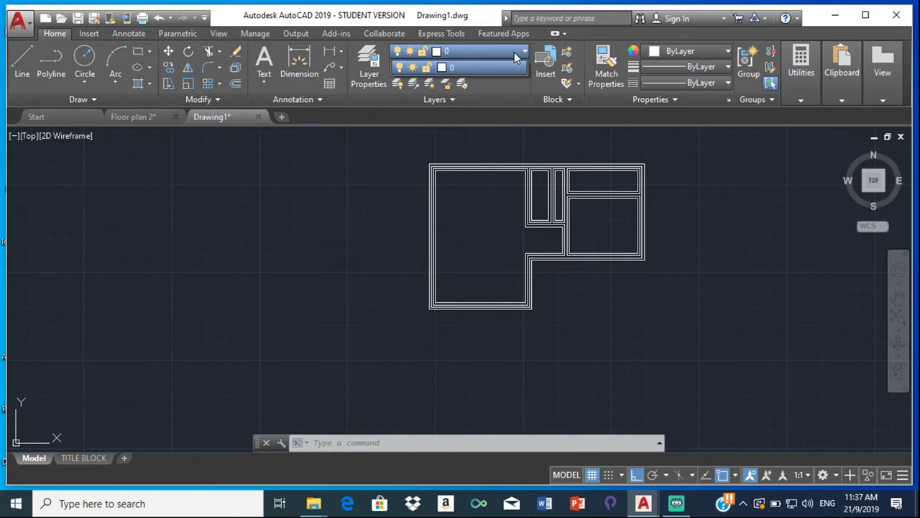
scroll(521, 159, "up", 5)
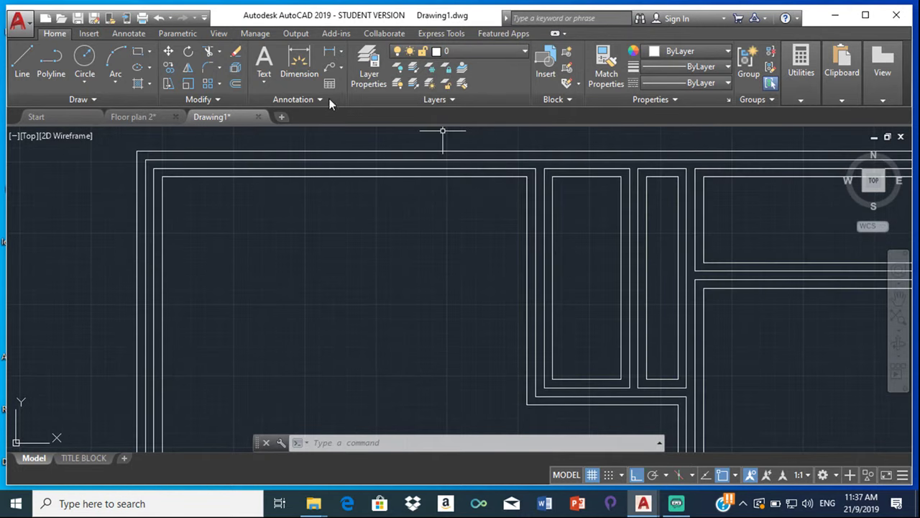
scroll(250, 162, "up", 2)
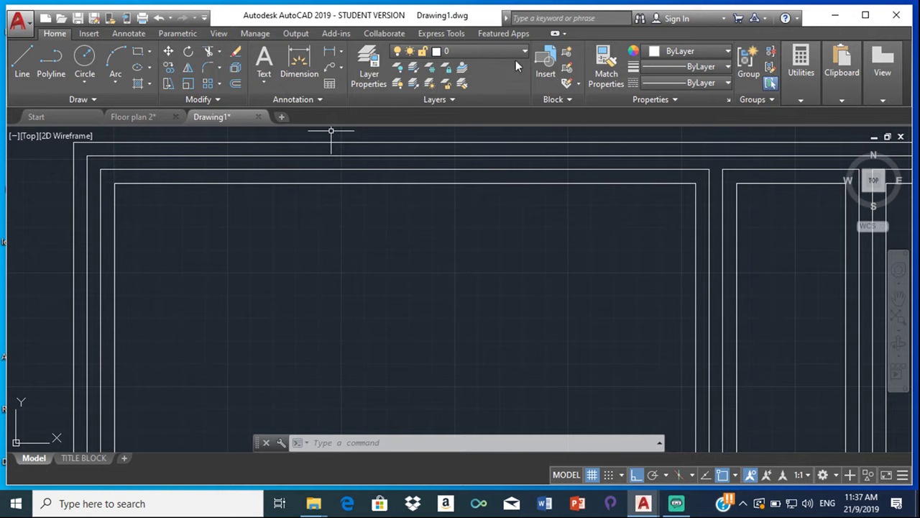
Step: Create a new layer named Footing and set its colour to blue
left_click(371, 69)
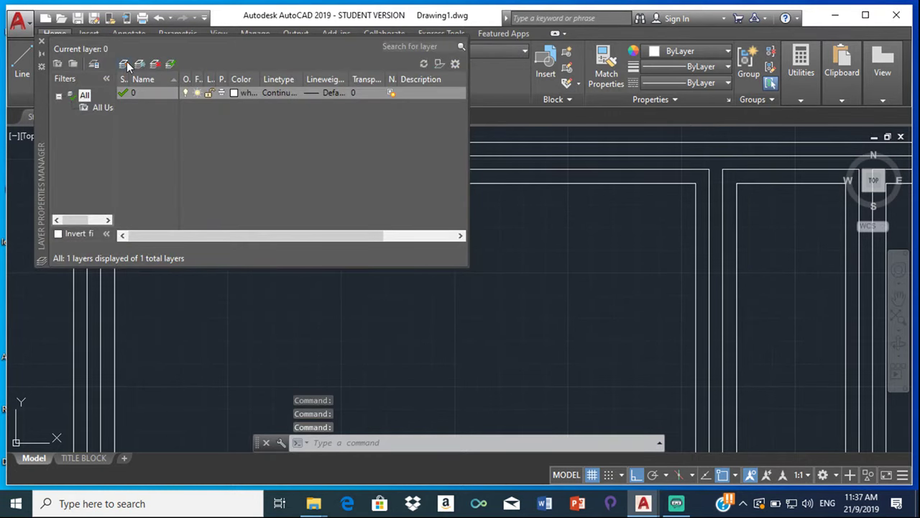
left_click(124, 63)
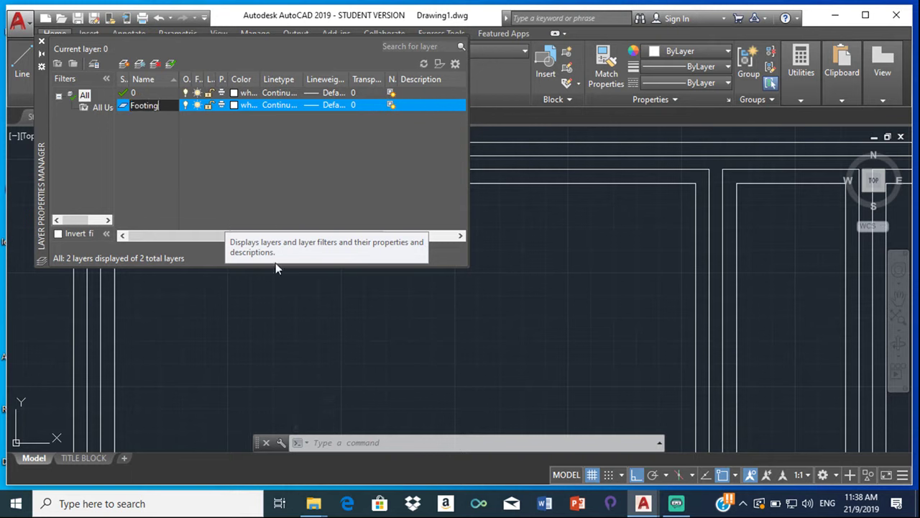
key("Return")
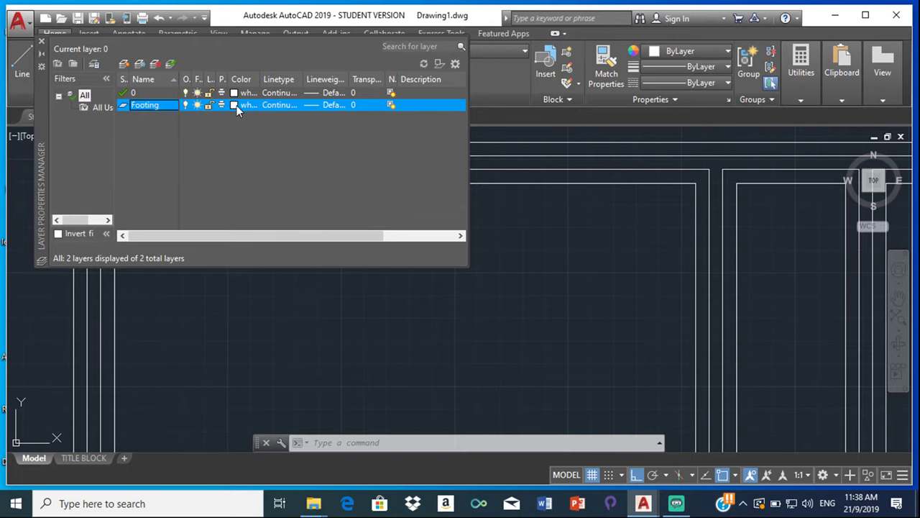
left_click(236, 105)
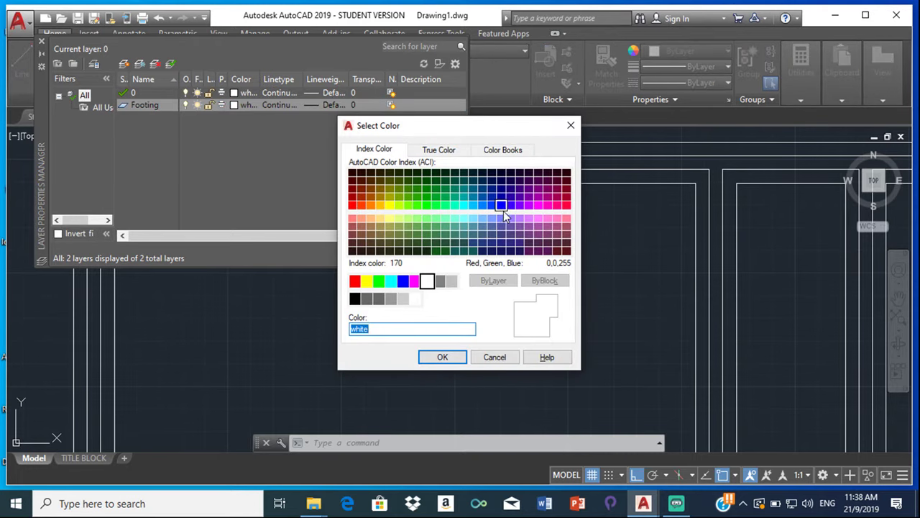
left_click(402, 280)
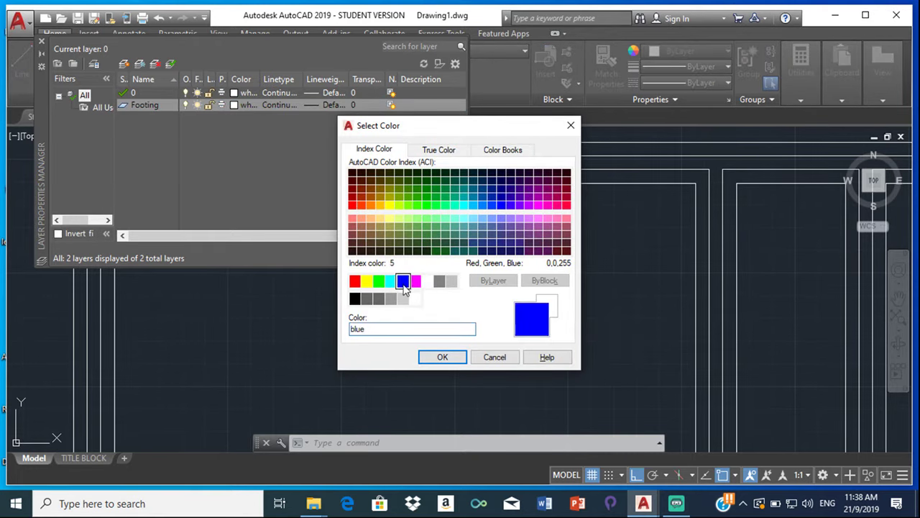
left_click(440, 358)
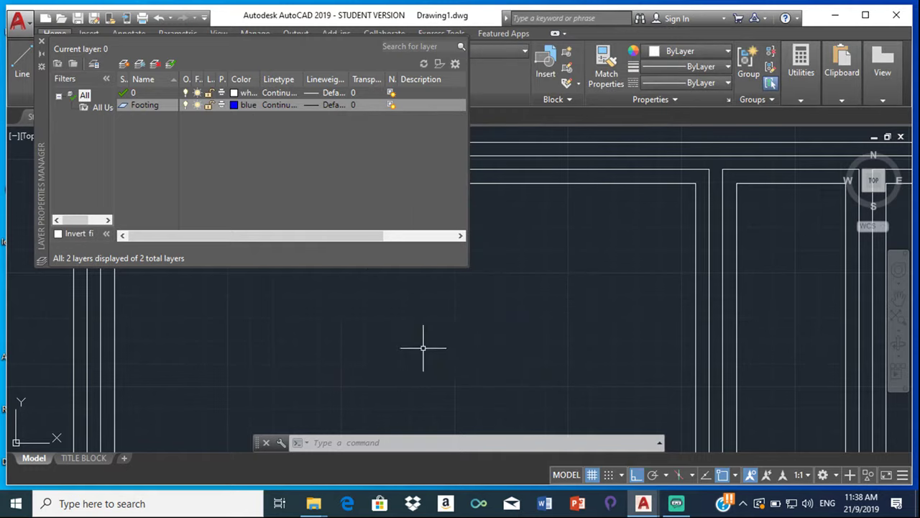
Step: Load the ACAD_ISO02W100 linetype, assign it to the Footing layer, and close the layer manager
left_click(274, 103)
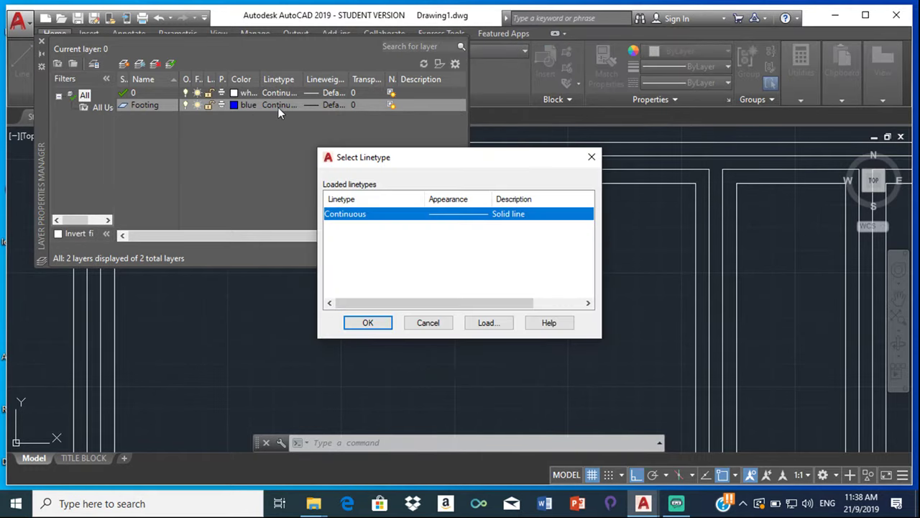
left_click(487, 323)
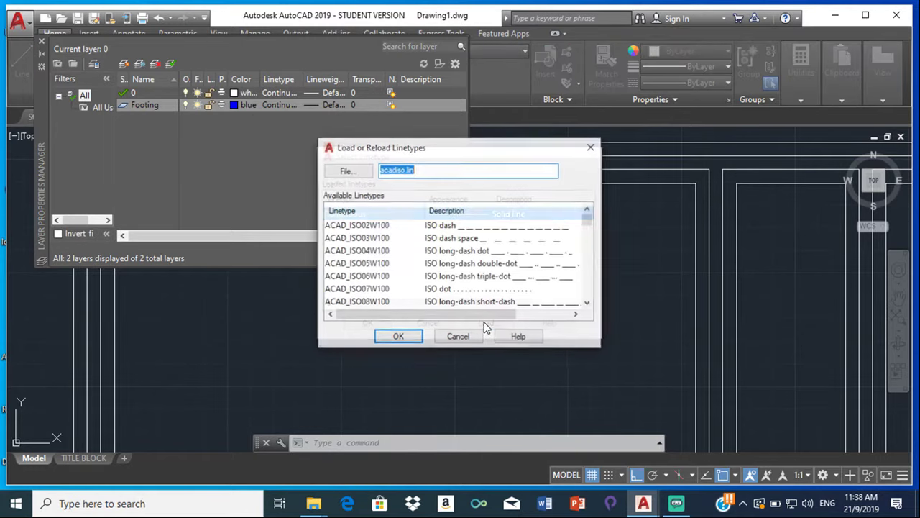
left_click(437, 226)
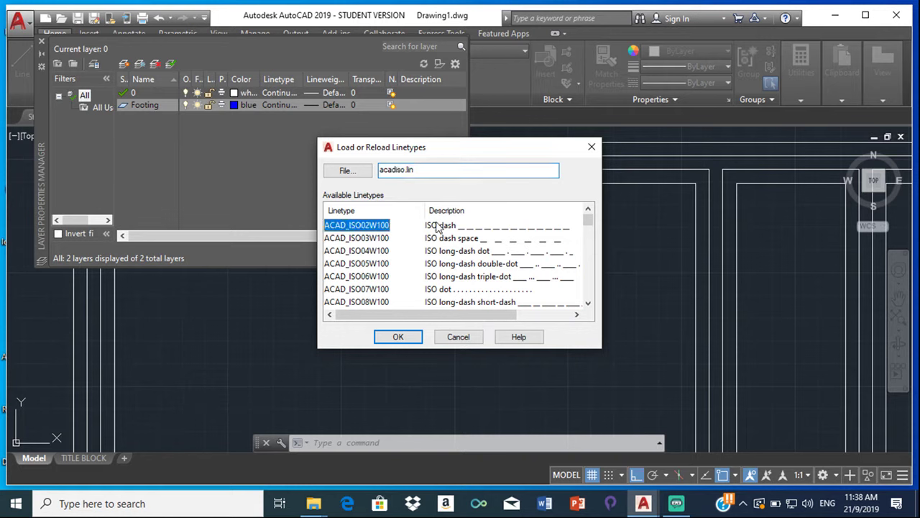
left_click(404, 339)
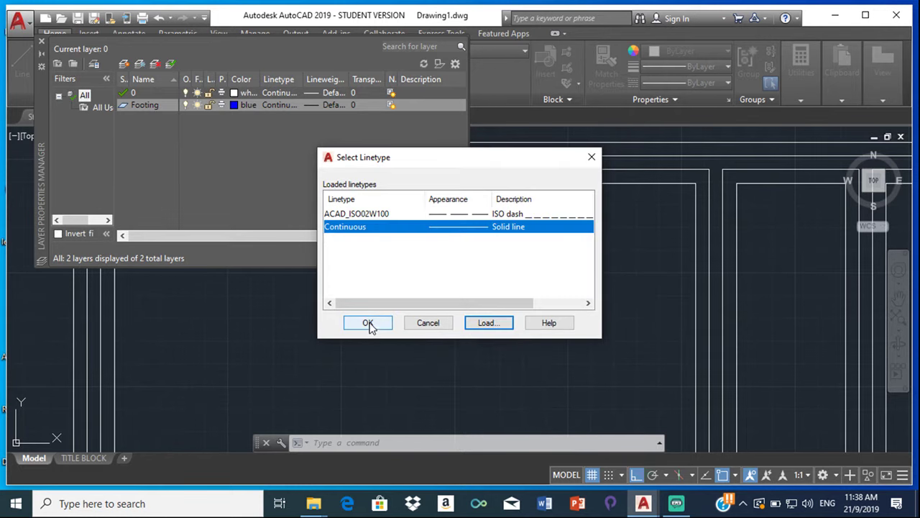
left_click(394, 220)
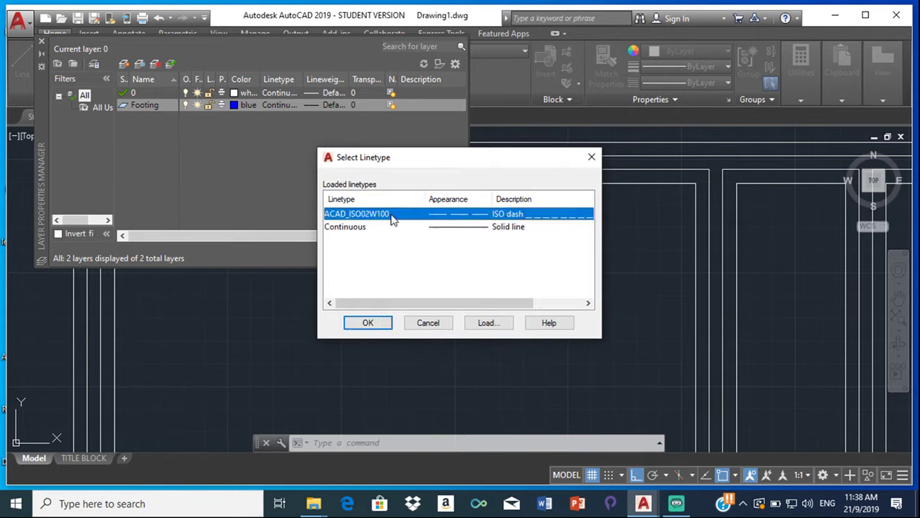
left_click(368, 323)
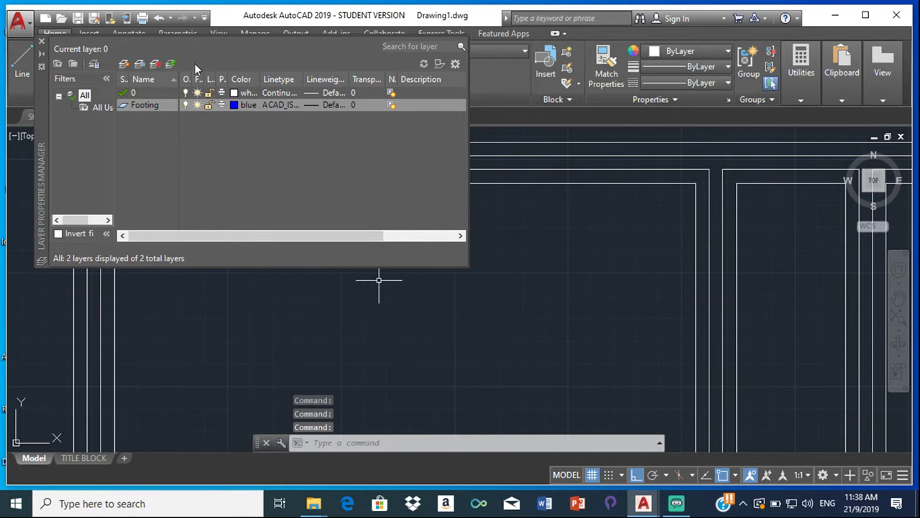
left_click(41, 44)
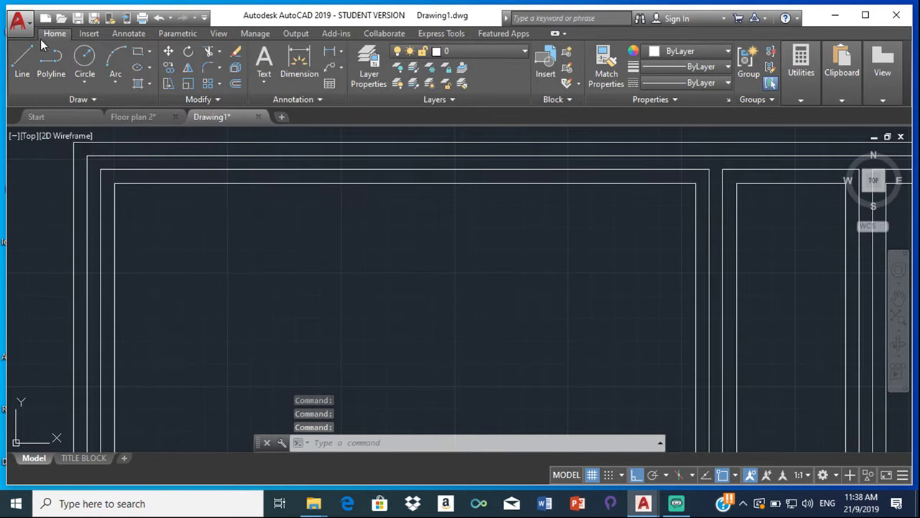
Step: Select the plan's outermost outline plus the innermost bottom and left lines of the large left-hand room
scroll(280, 175, "down", 2)
scroll(451, 175, "up", 3)
left_click(405, 152)
scroll(633, 201, "down", 3)
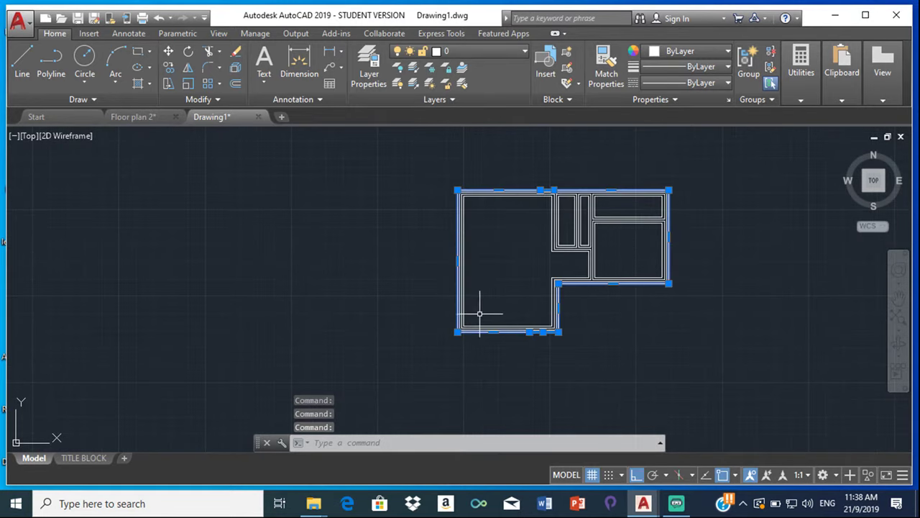
scroll(528, 312, "up", 6)
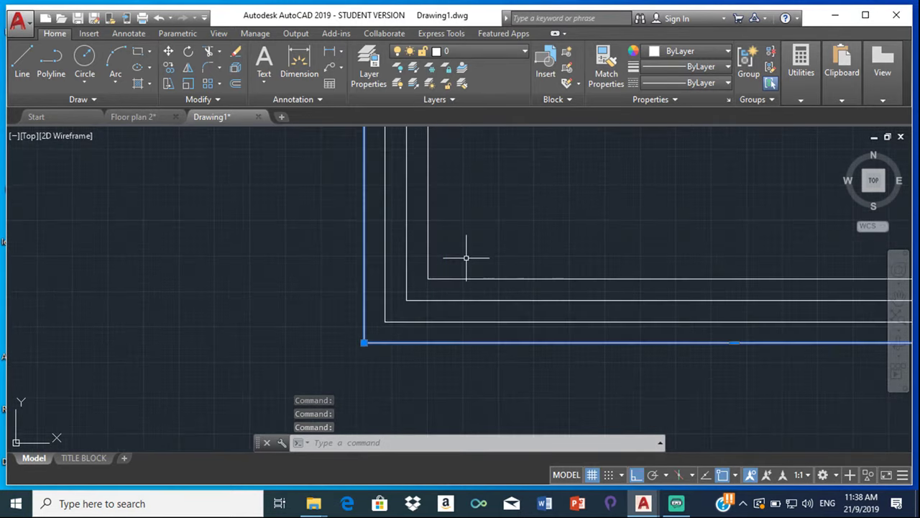
left_click(457, 279)
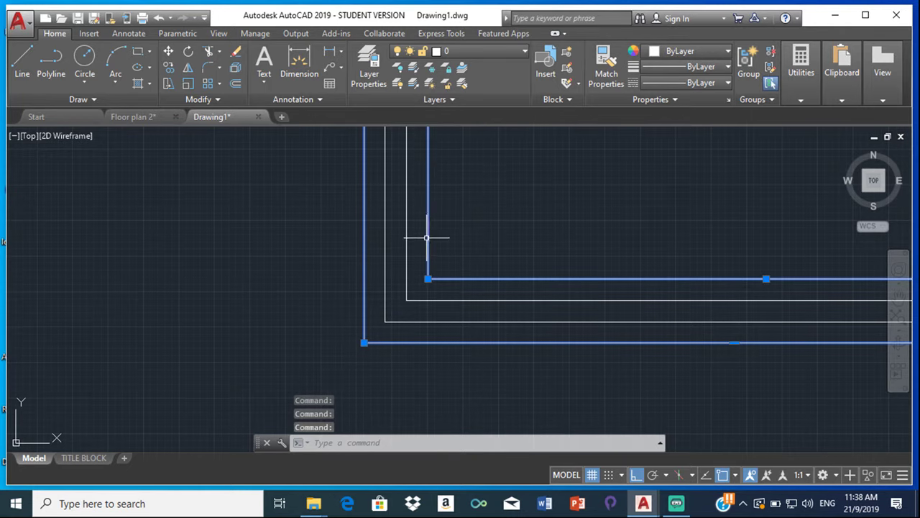
scroll(425, 237, "down", 5)
mouse_move(425, 237)
middle_mouse_down()
mouse_move(478, 169)
mouse_move(432, 302)
middle_mouse_up()
scroll(452, 187, "up", 3)
scroll(428, 185, "down", 3)
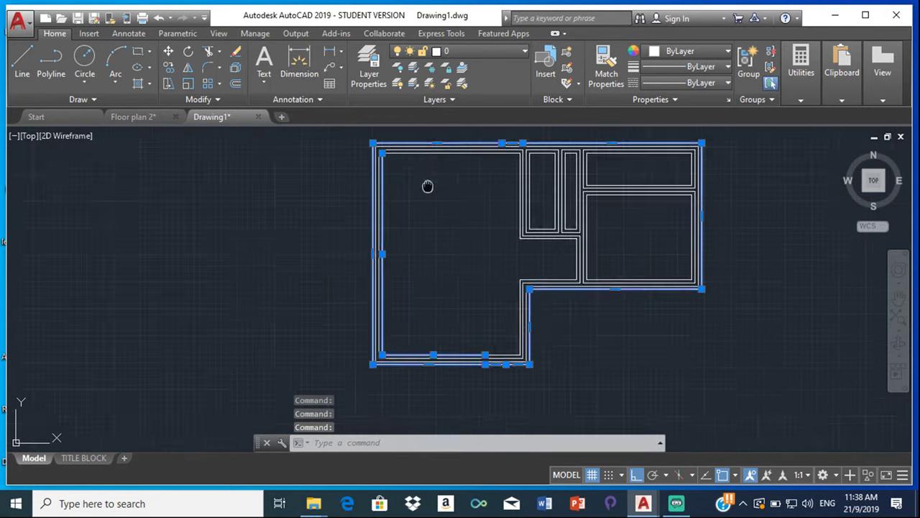
Step: Add the large room's innermost top line segments and upper right-hand vertical line to the selection
middle_click_drag(427, 185, 410, 236)
scroll(409, 235, "up", 4)
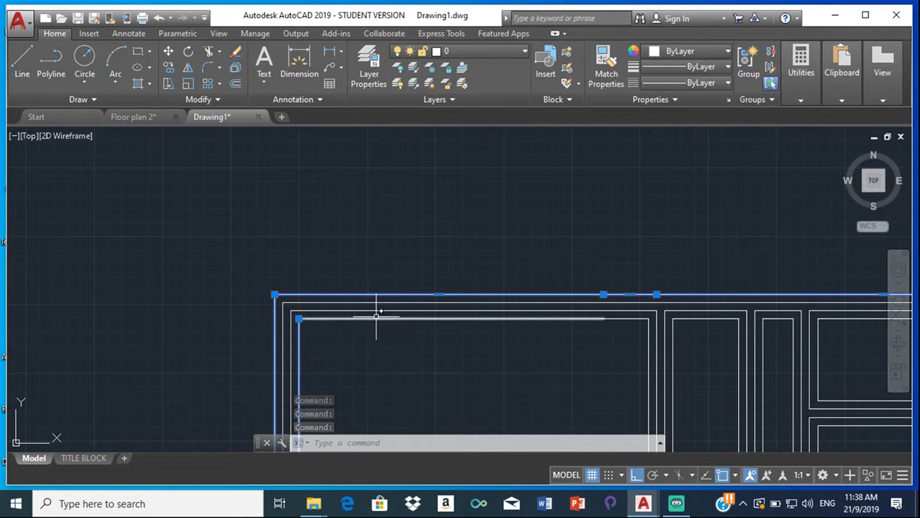
left_click(376, 314)
left_click(472, 319)
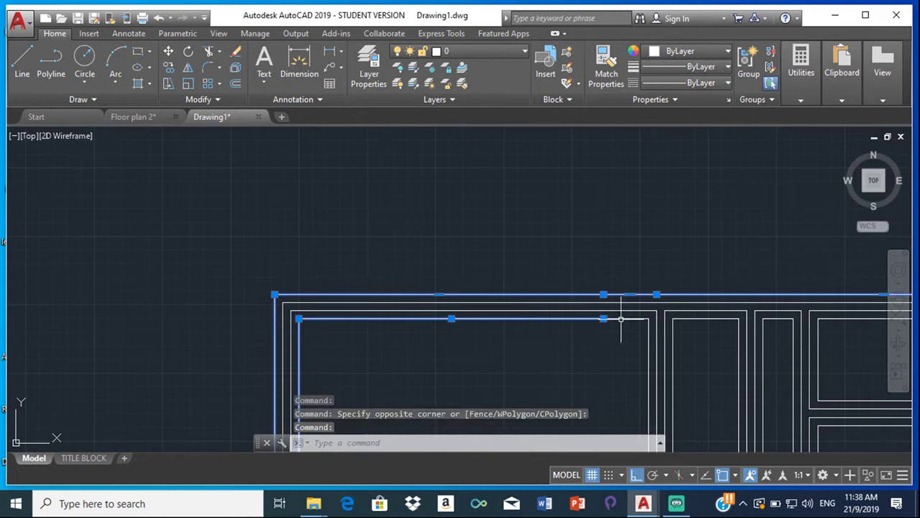
scroll(619, 317, "down", 4)
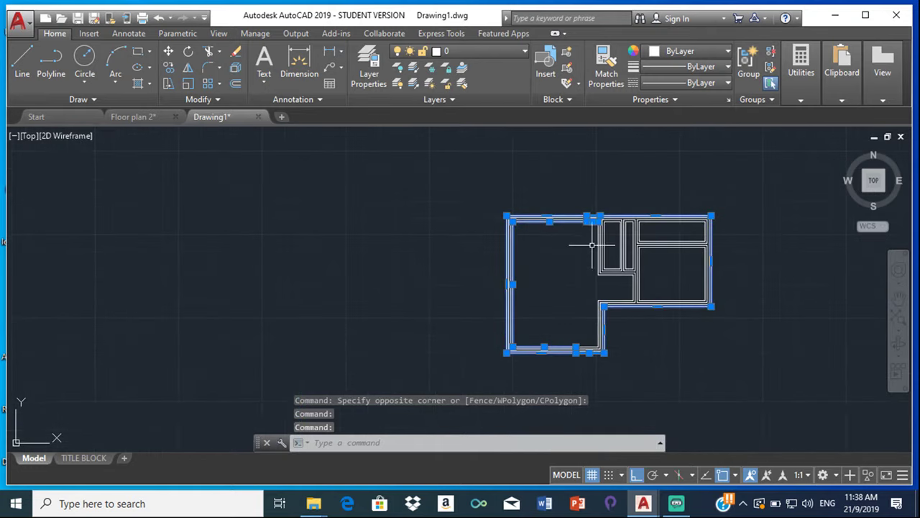
scroll(593, 245, "up", 5)
left_click(608, 232)
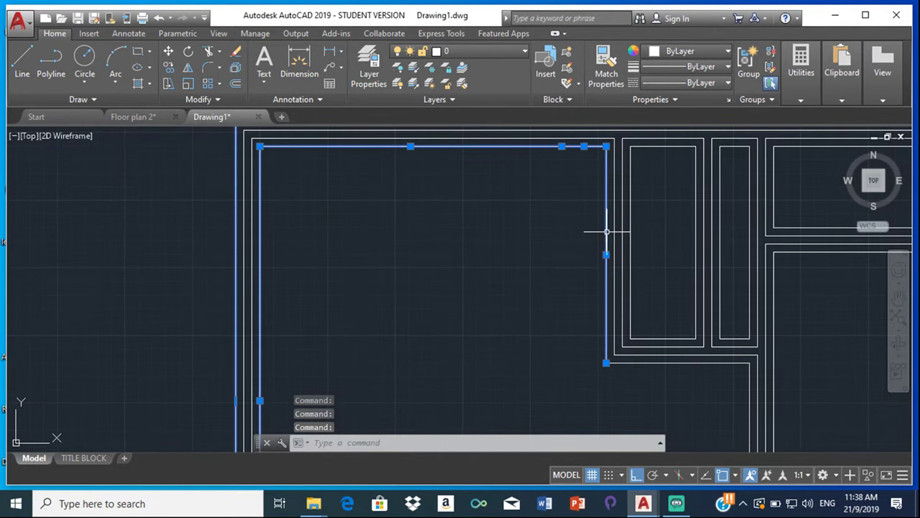
Step: Add the innermost top, bottom and right-hand lines of the recess off the large room to the selection
scroll(637, 376, "up", 2)
left_click(619, 353)
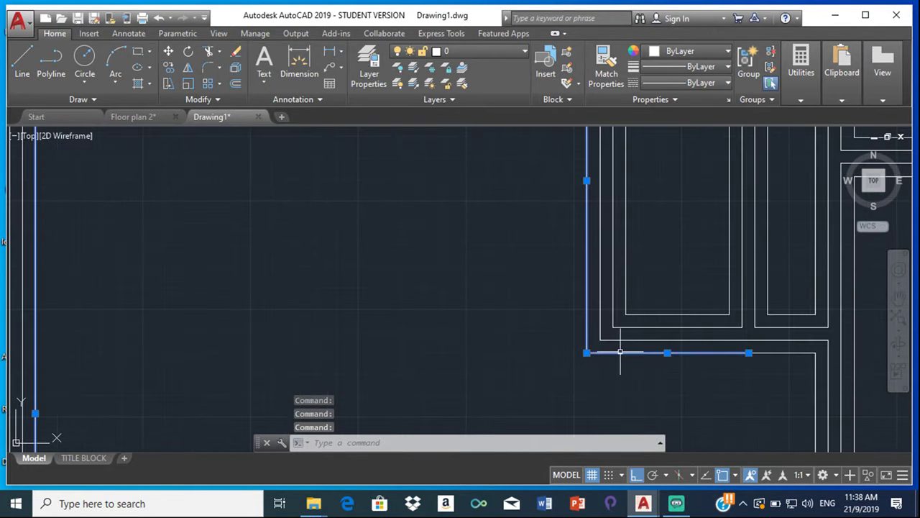
left_click(759, 352)
scroll(648, 360, "down", 3)
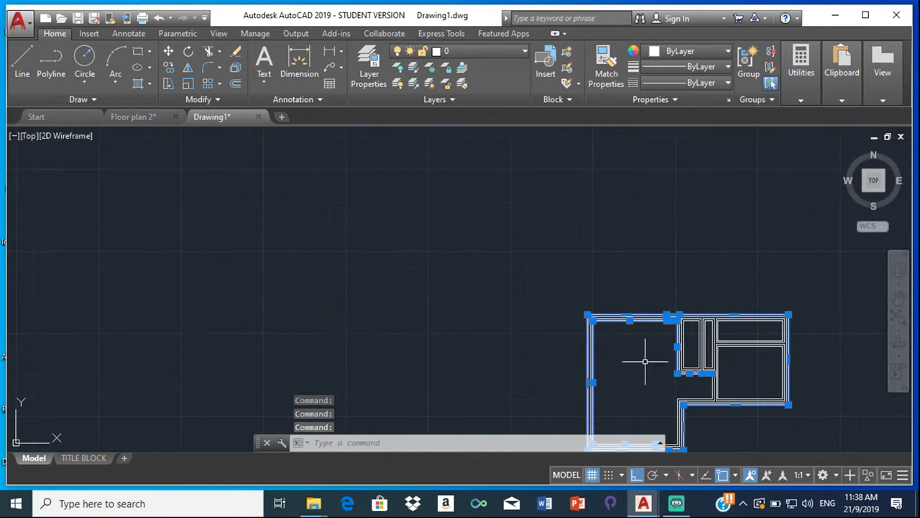
scroll(616, 267, "up", 5)
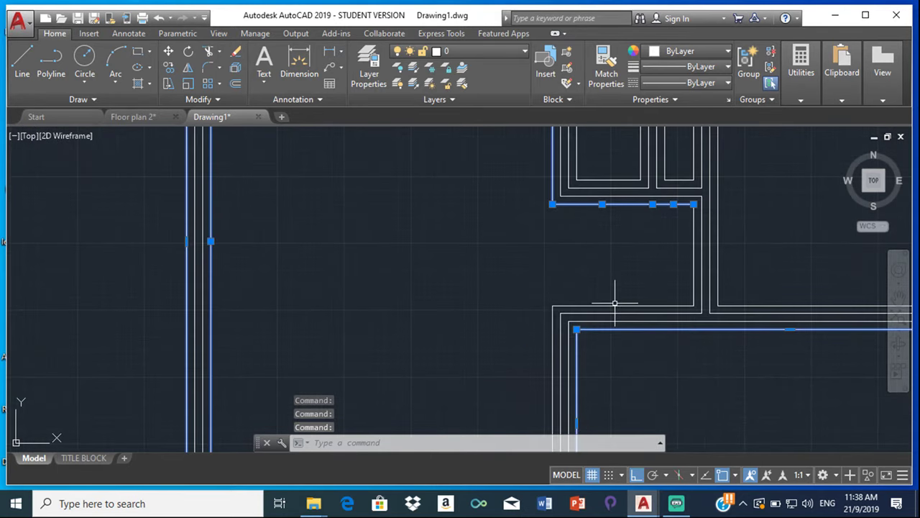
left_click(613, 306)
left_click(695, 271)
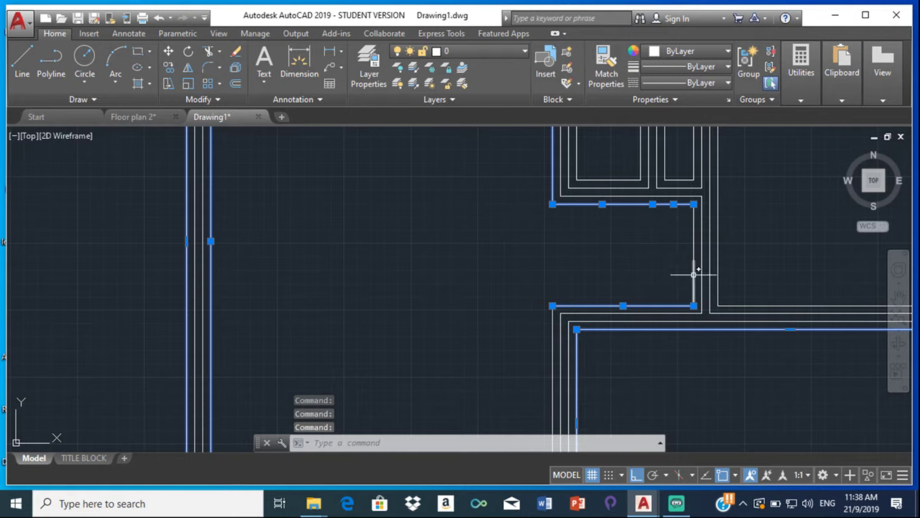
scroll(696, 274, "up", 2)
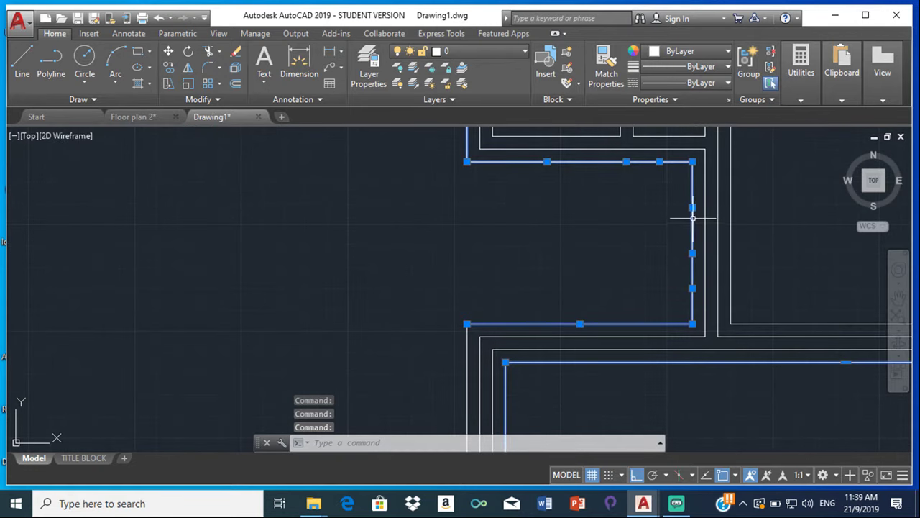
Step: Add the large room's innermost lower right-hand vertical and the remaining bottom line segments to the selection
scroll(479, 319, "down", 4)
scroll(507, 280, "up", 3)
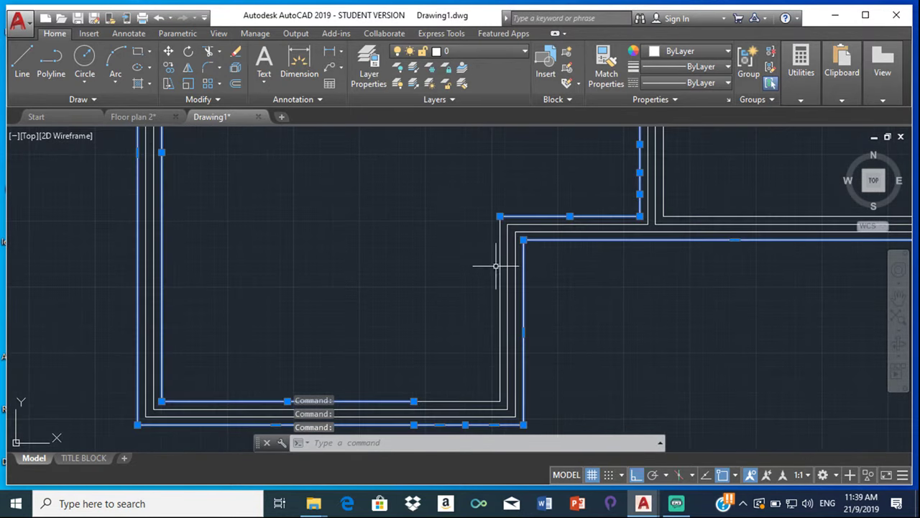
left_click(499, 278)
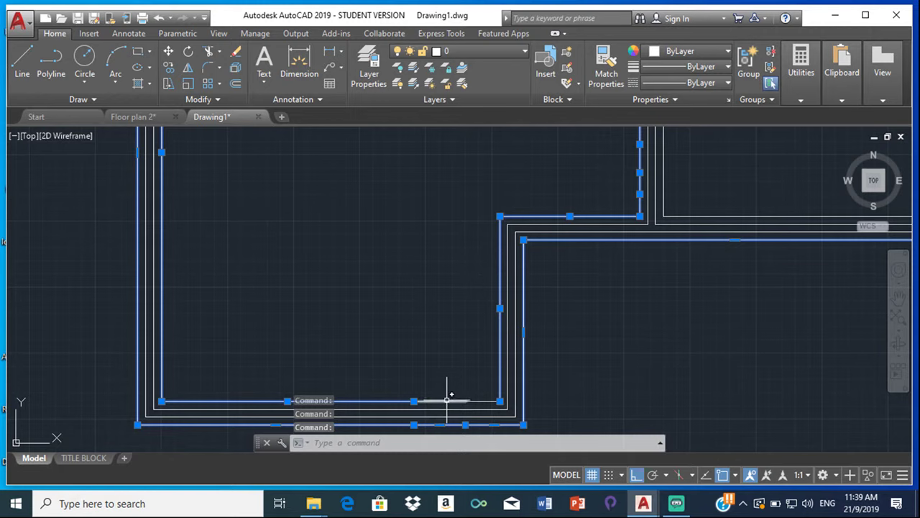
left_click(477, 399)
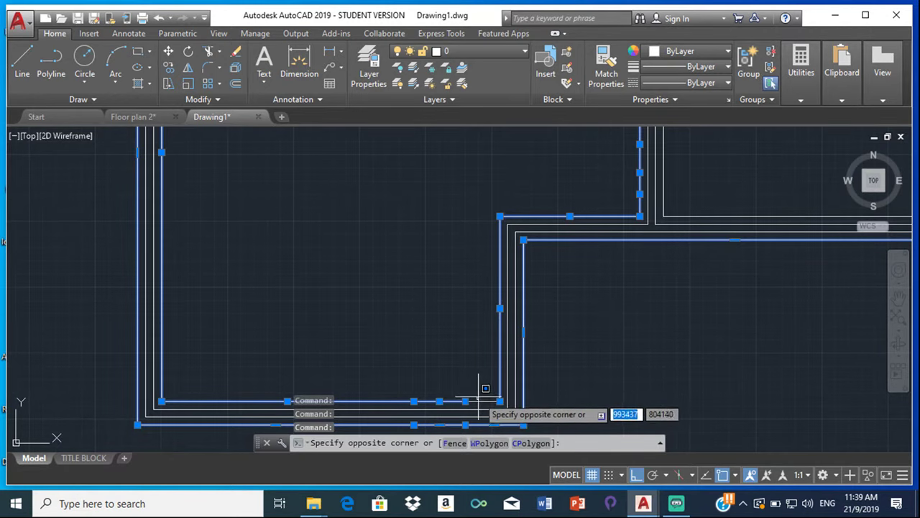
left_click(483, 396)
Step: Add all the innermost lines of the lower-right room to the selection
scroll(543, 312, "down", 3)
middle_click_drag(585, 261, 499, 277)
scroll(499, 277, "up", 3)
left_click(451, 363)
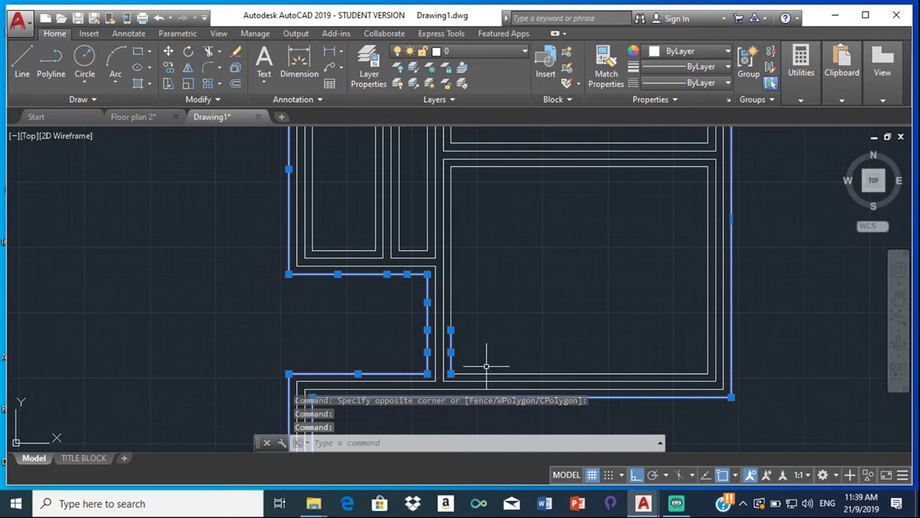
left_click(471, 373)
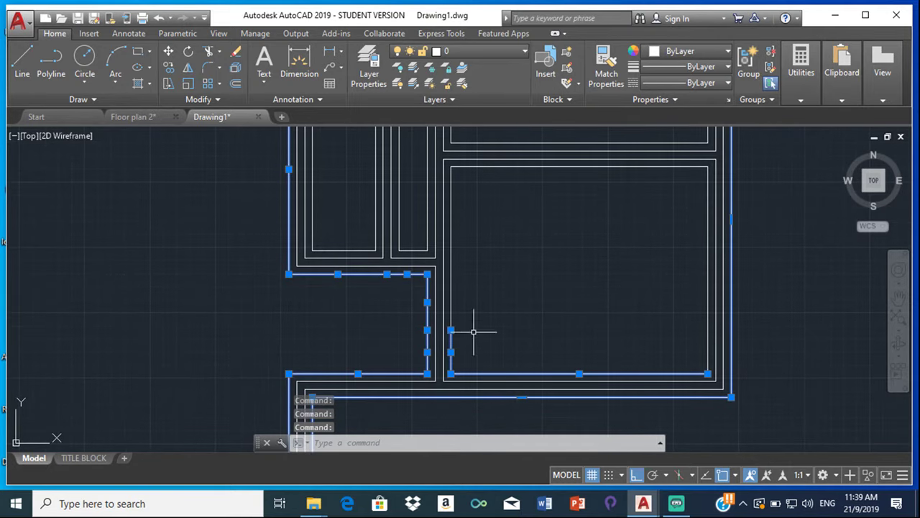
left_click(451, 281)
left_click(483, 166)
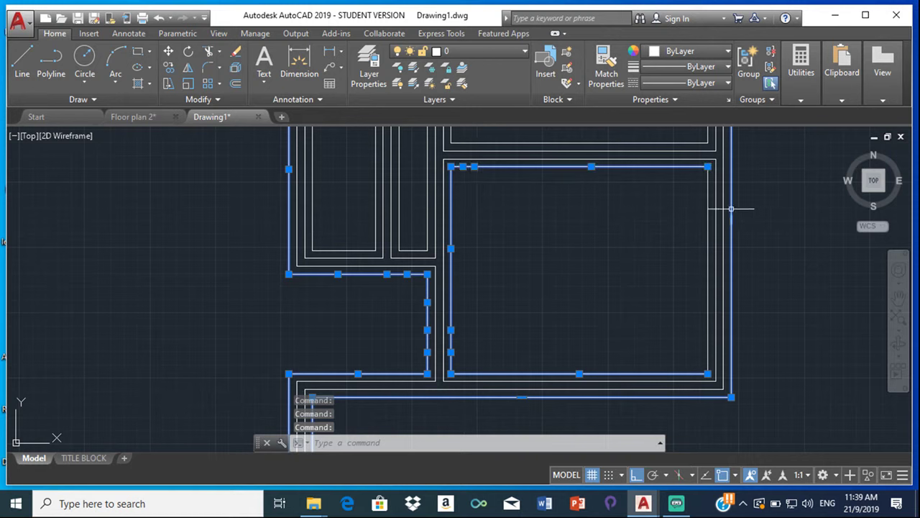
left_click(709, 209)
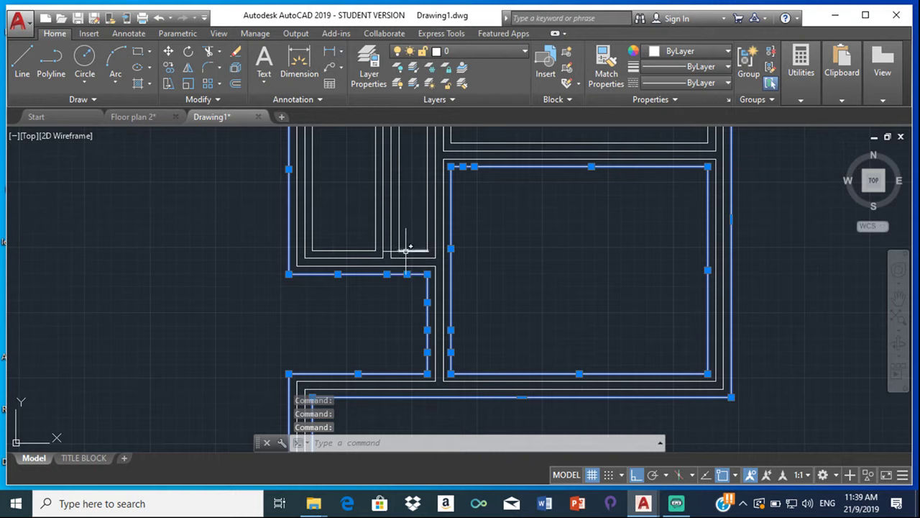
Step: Add the innermost lines of the narrow room beside the right-hand rooms to the selection
left_click(400, 180)
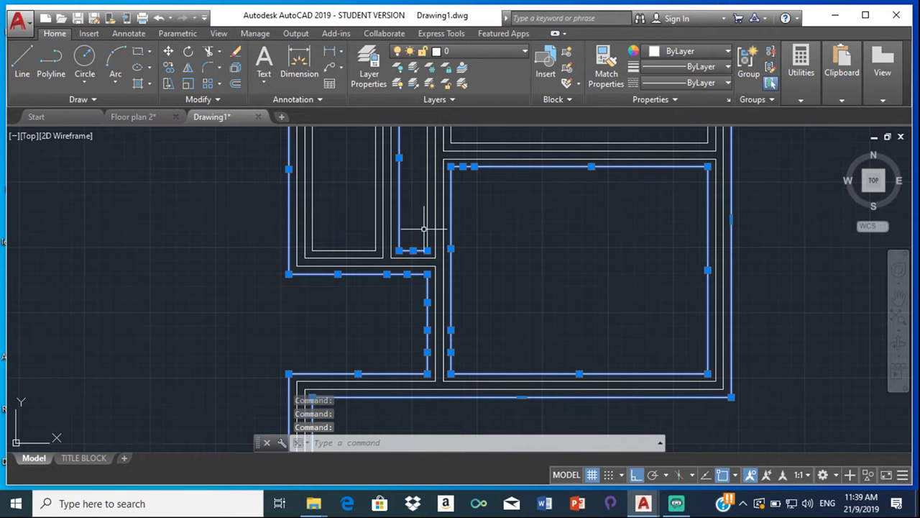
left_click(427, 225)
middle_click_drag(402, 204, 419, 379)
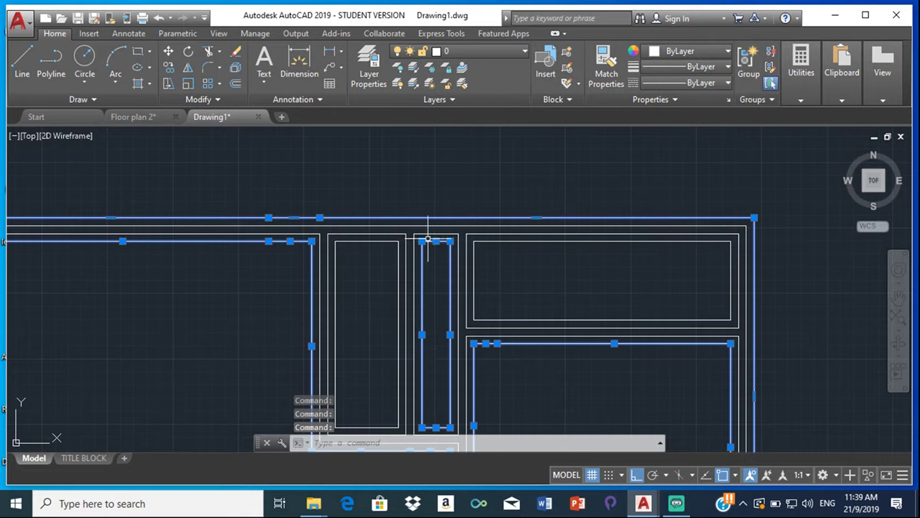
Step: Add the innermost lines of the room between the large room and the narrow room to the selection
left_click(381, 241)
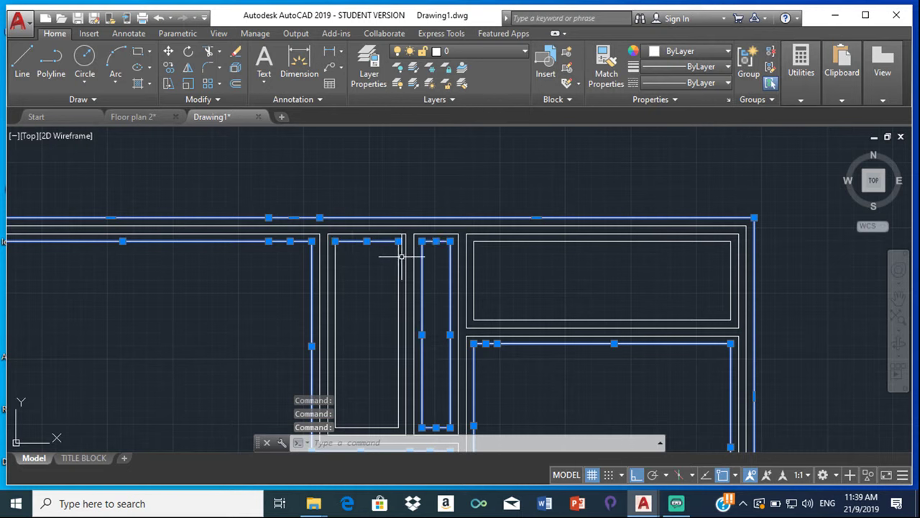
left_click(336, 267)
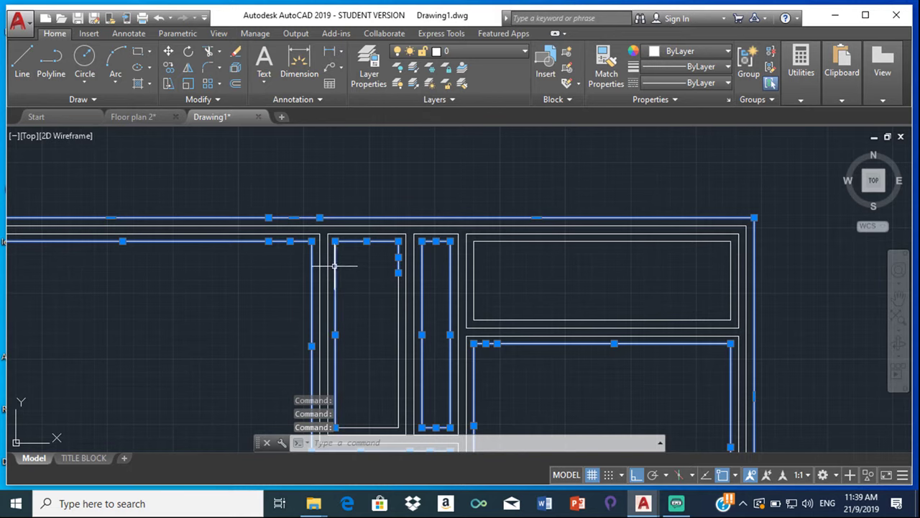
left_click(401, 312)
scroll(358, 366, "down", 2)
middle_click_drag(358, 365, 365, 288)
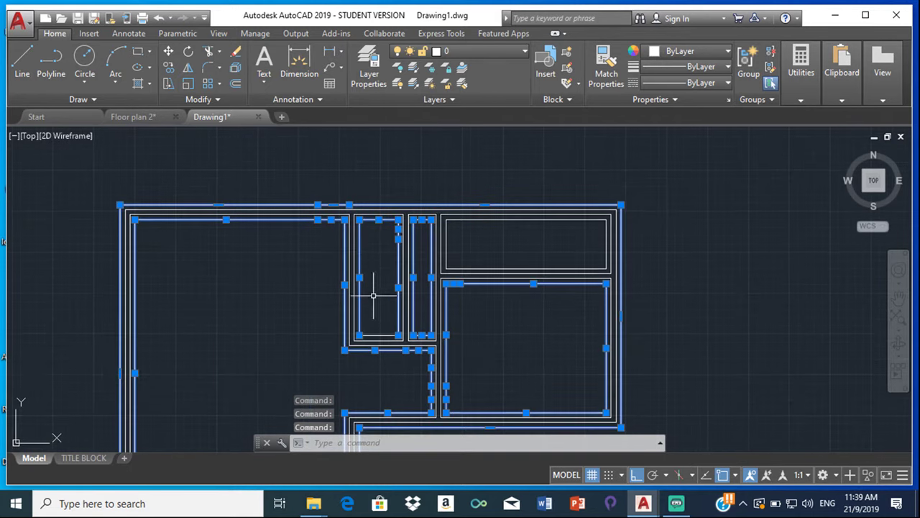
Step: Add all the innermost lines of the upper-right room to the selection
scroll(376, 323, "up", 2)
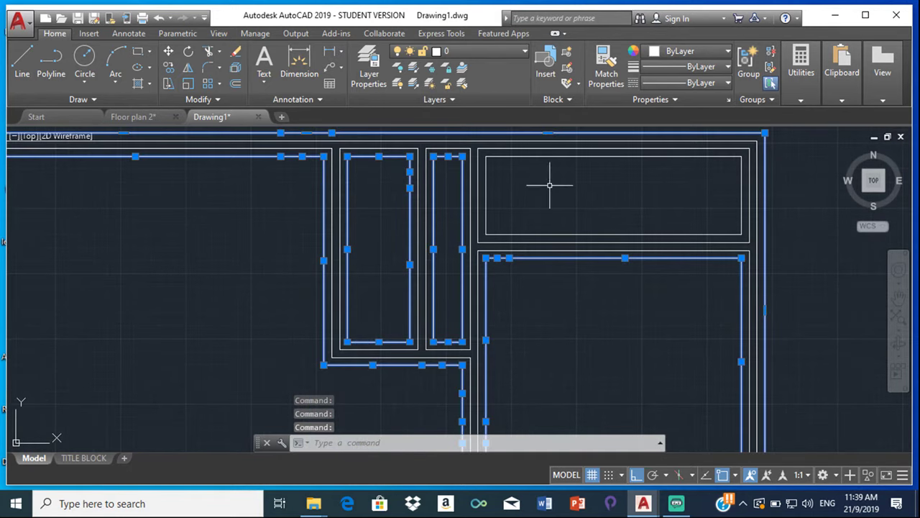
left_click(530, 156)
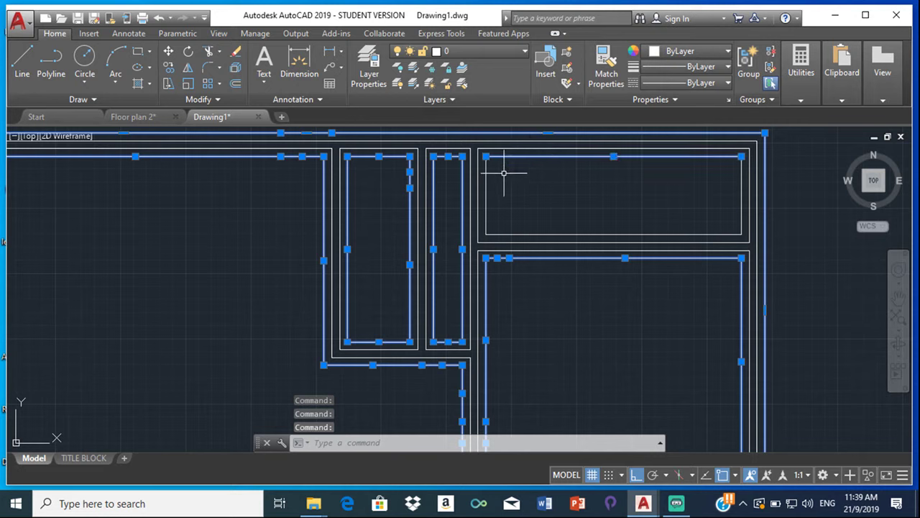
left_click(519, 234)
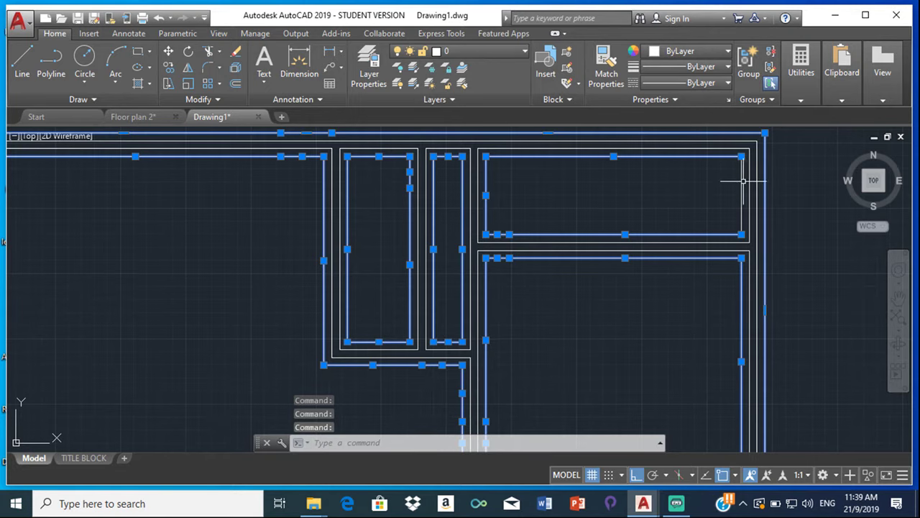
scroll(695, 202, "down", 5)
scroll(612, 246, "up", 5)
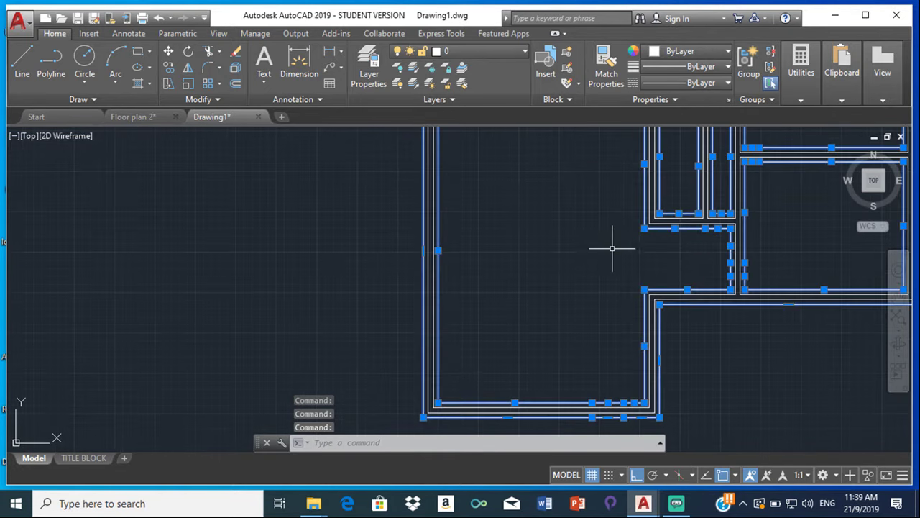
Step: Move all the selected lines to the Footing layer and clear the selection
scroll(622, 245, "down", 4)
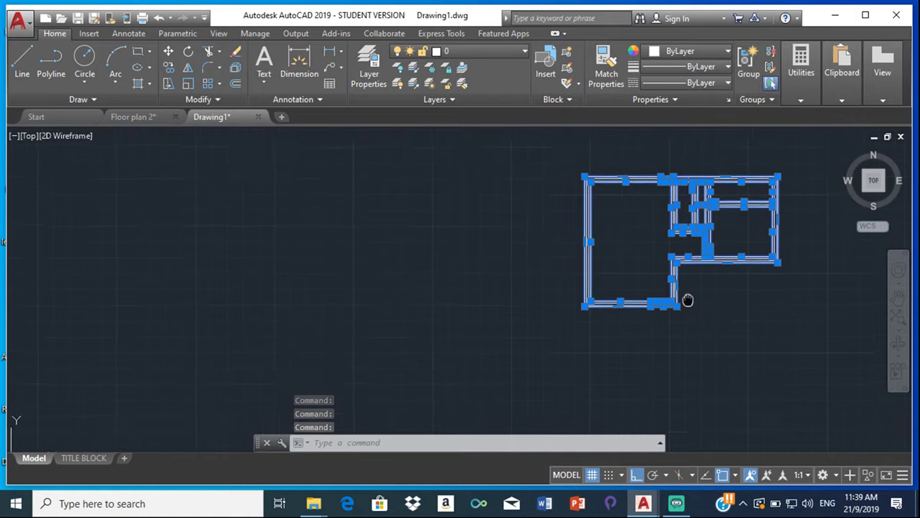
middle_click_drag(688, 298, 694, 324)
left_click(507, 50)
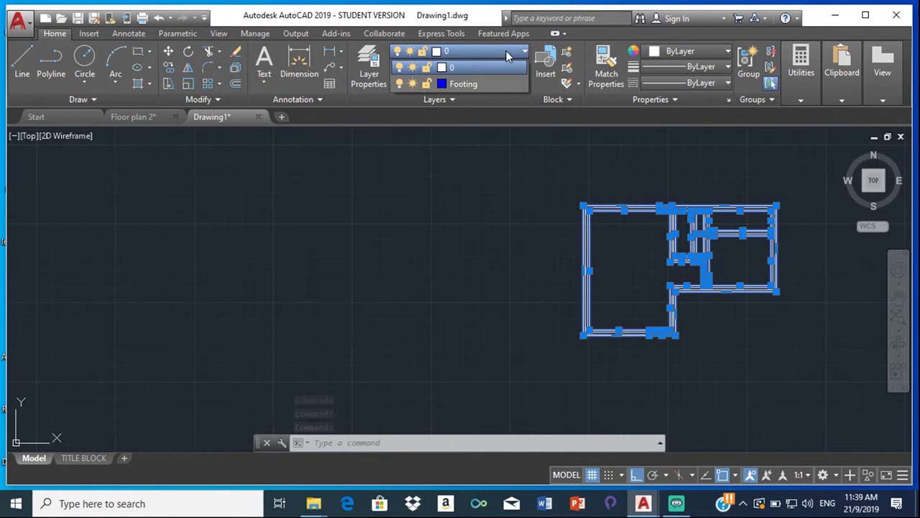
left_click(475, 85)
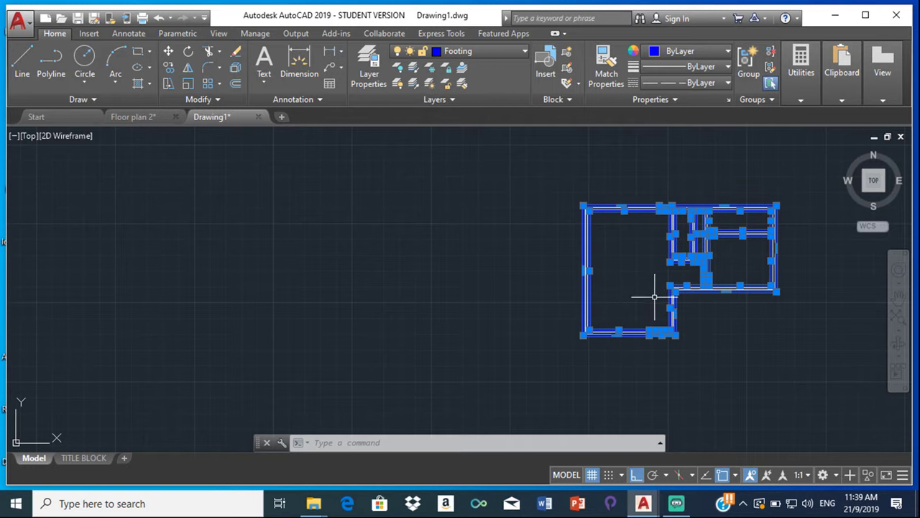
key("Escape")
Step: Examine the footing lines around the walls of the plan for their blue colour and dashed linetype
scroll(653, 302, "up", 6)
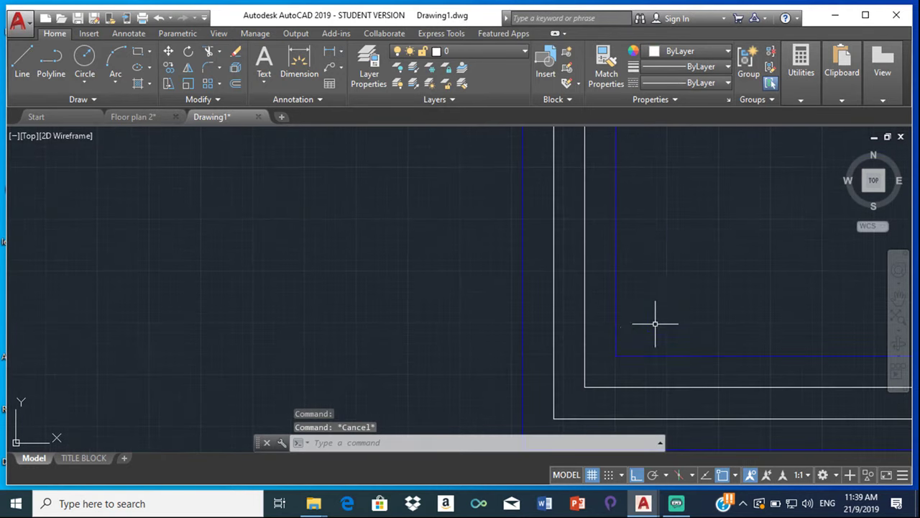
scroll(624, 324, "up", 2)
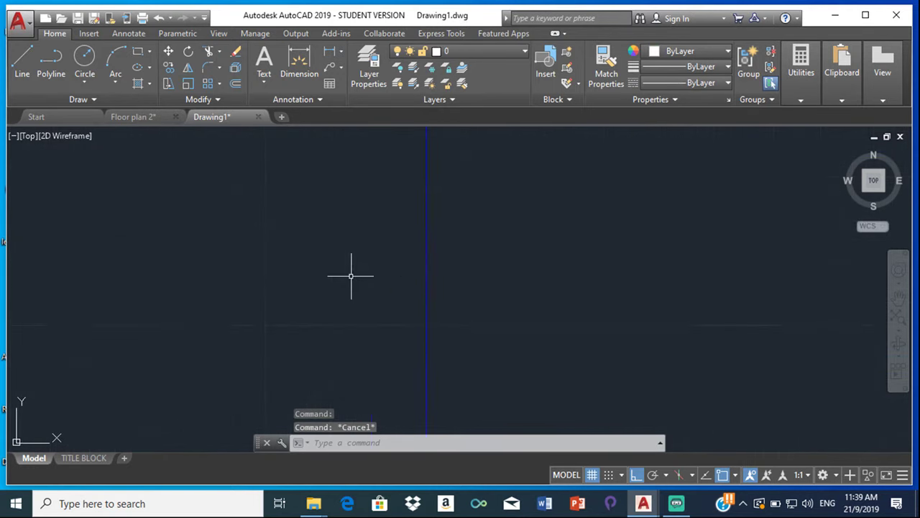
scroll(381, 272, "up", 2)
scroll(504, 259, "up", 3)
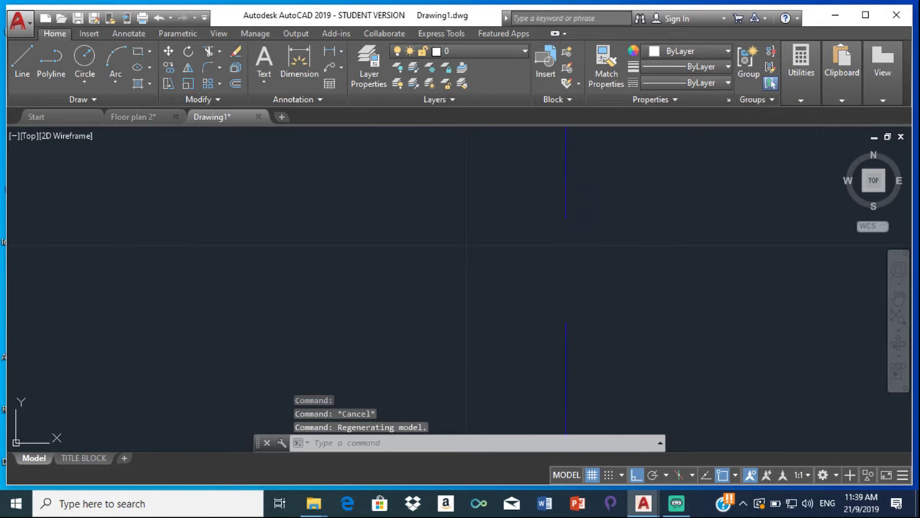
scroll(568, 197, "down", 4)
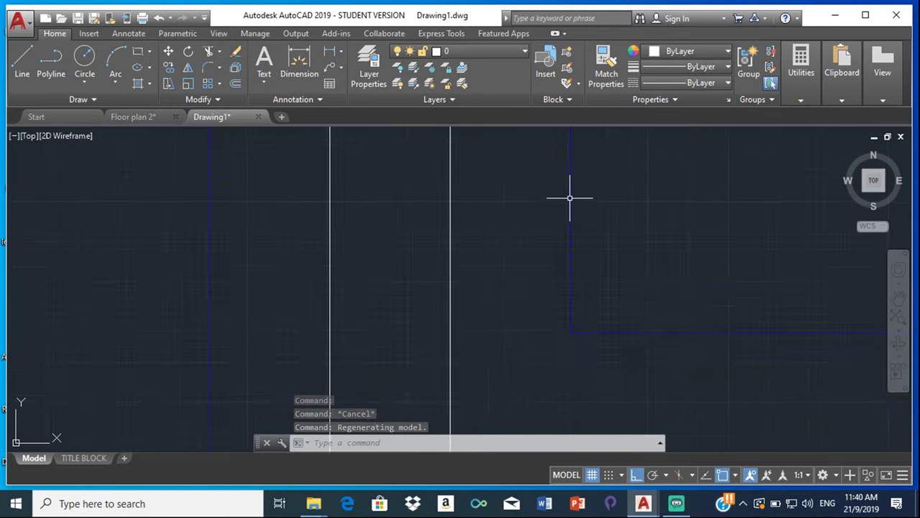
scroll(649, 245, "down", 5)
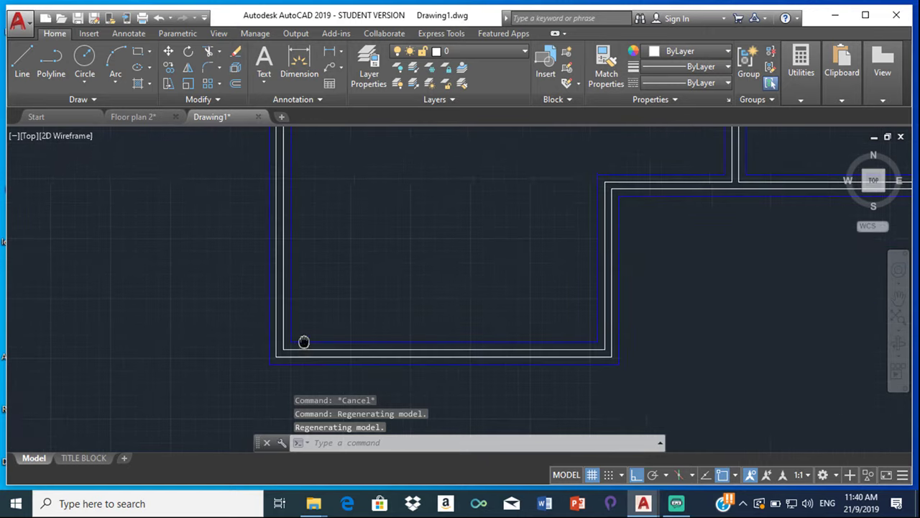
scroll(623, 153, "down", 4)
middle_click_drag(617, 207, 534, 325)
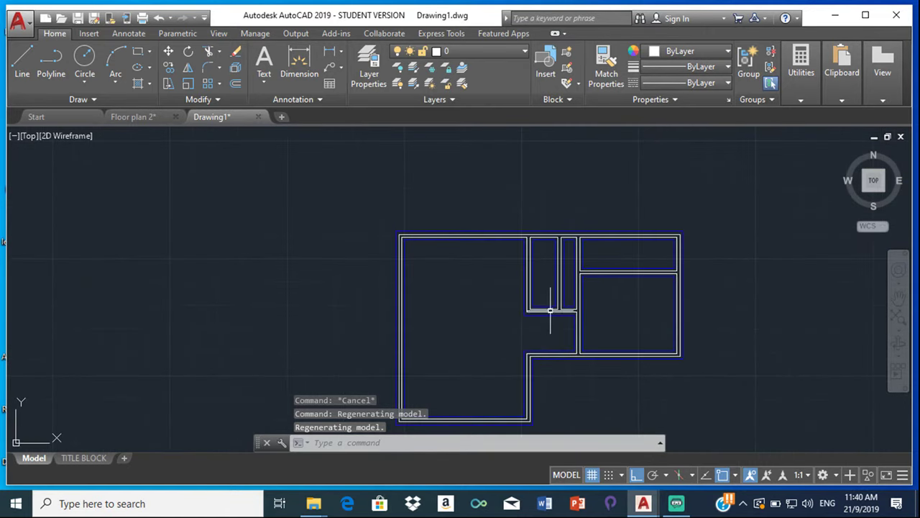
scroll(550, 310, "up", 4)
scroll(551, 308, "down", 4)
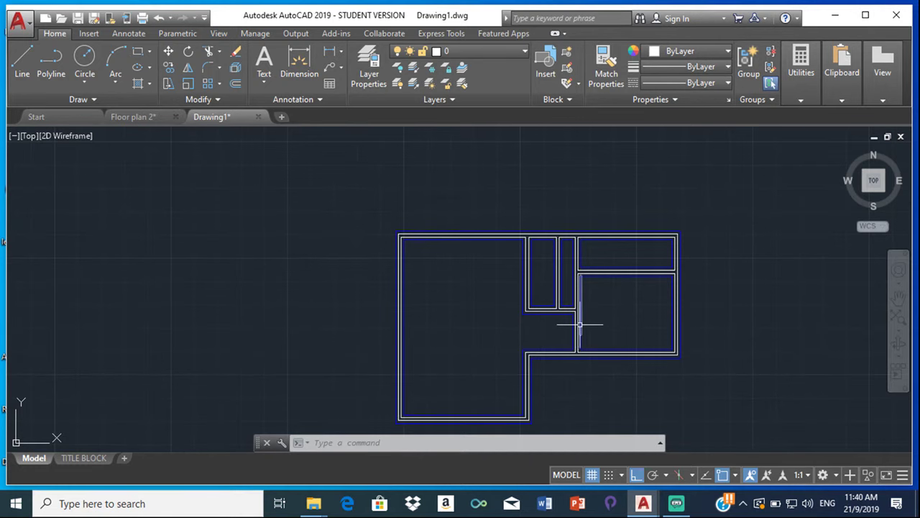
scroll(610, 300, "up", 2)
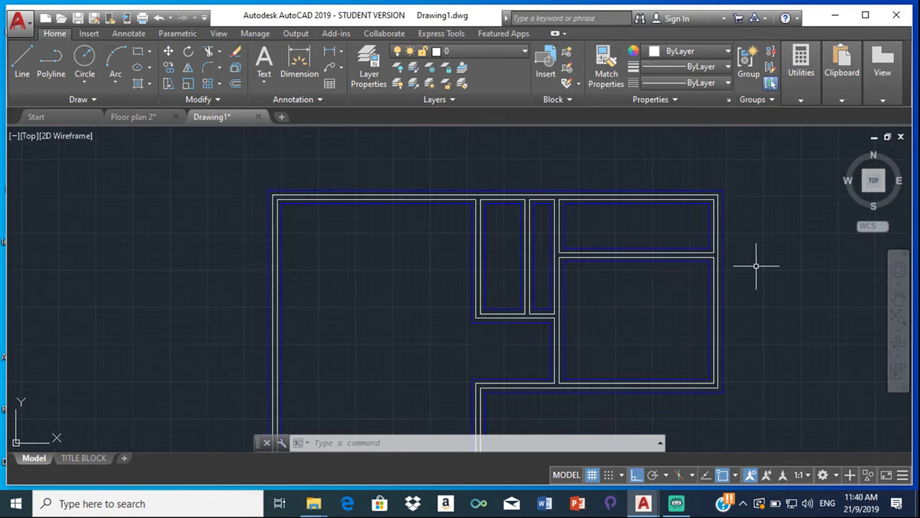
scroll(703, 236, "down", 6)
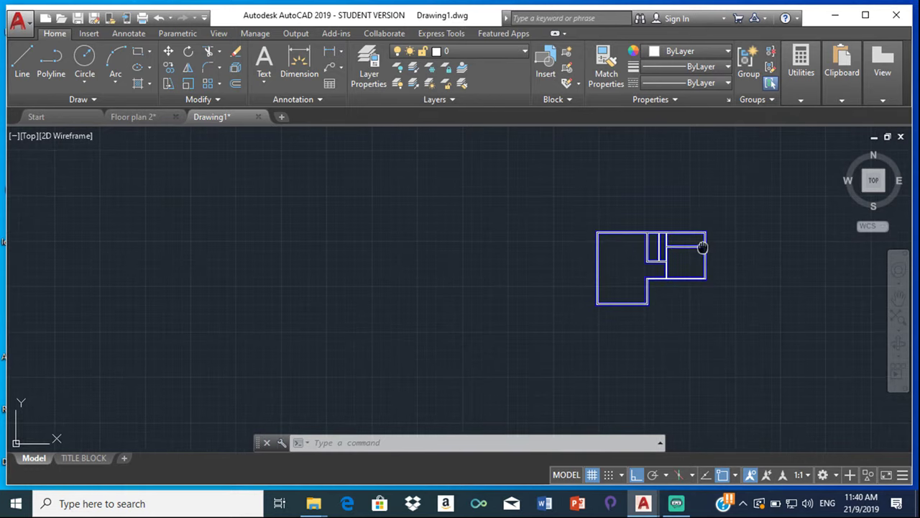
middle_click_drag(702, 246, 600, 269)
scroll(640, 306, "up", 6)
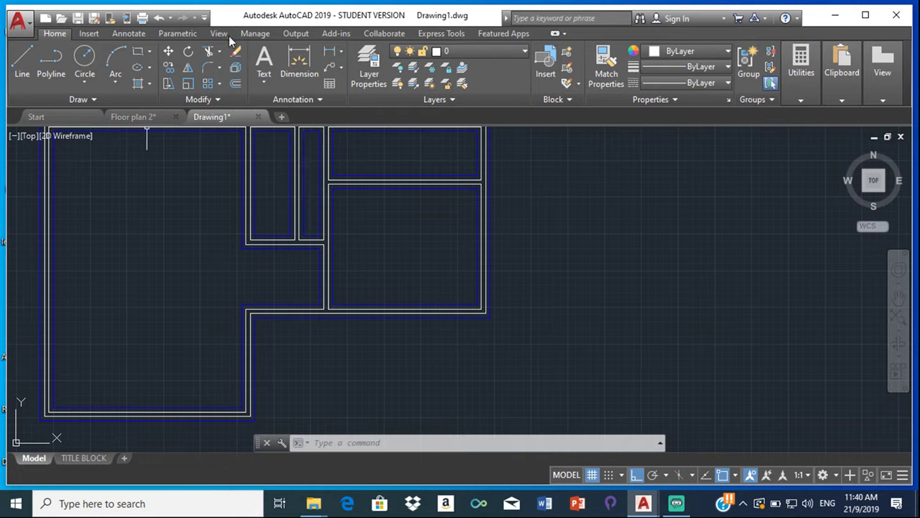
left_click(26, 59)
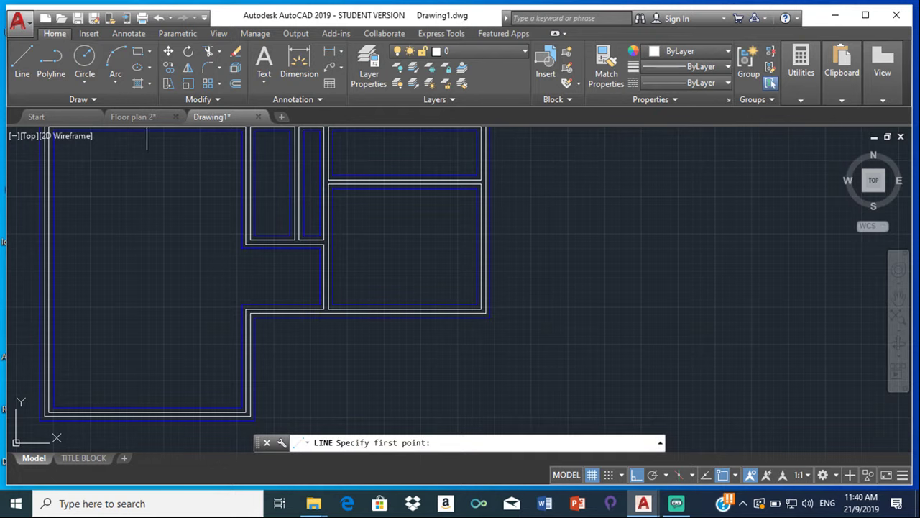
left_click(532, 157)
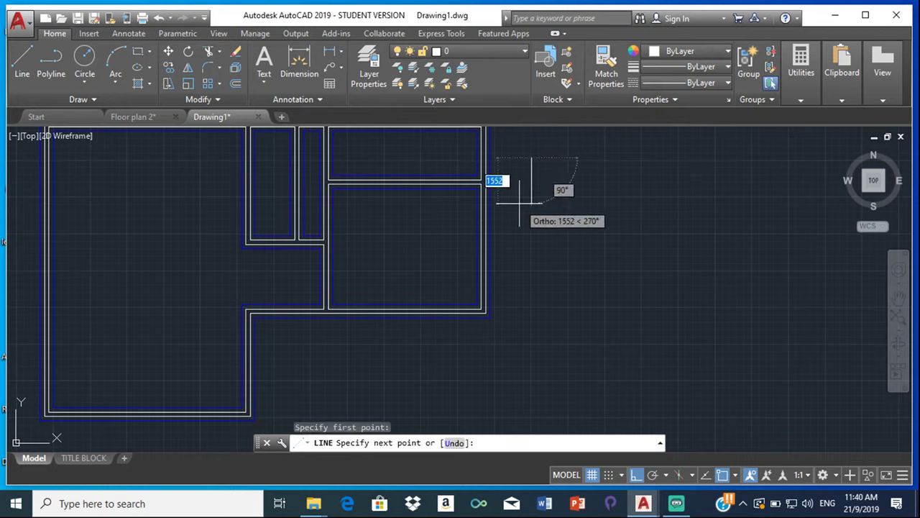
type("300")
key("Return")
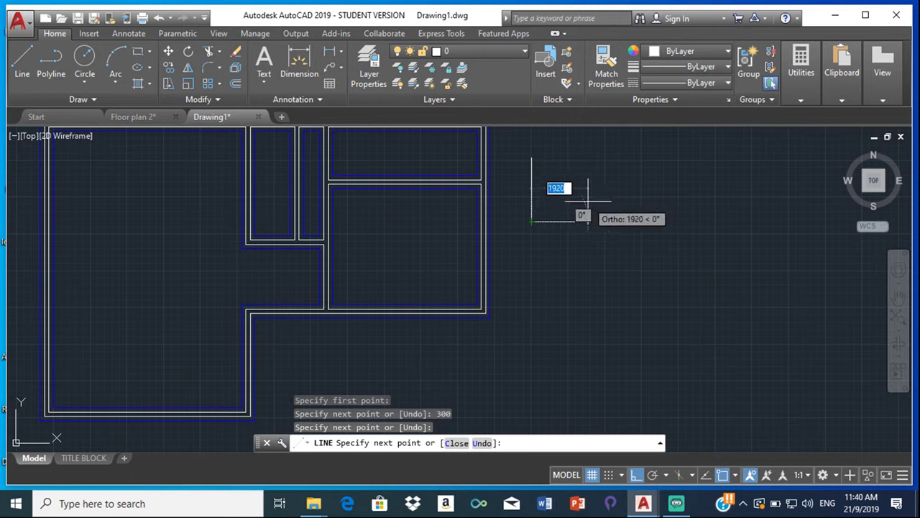
type("150")
key("Return")
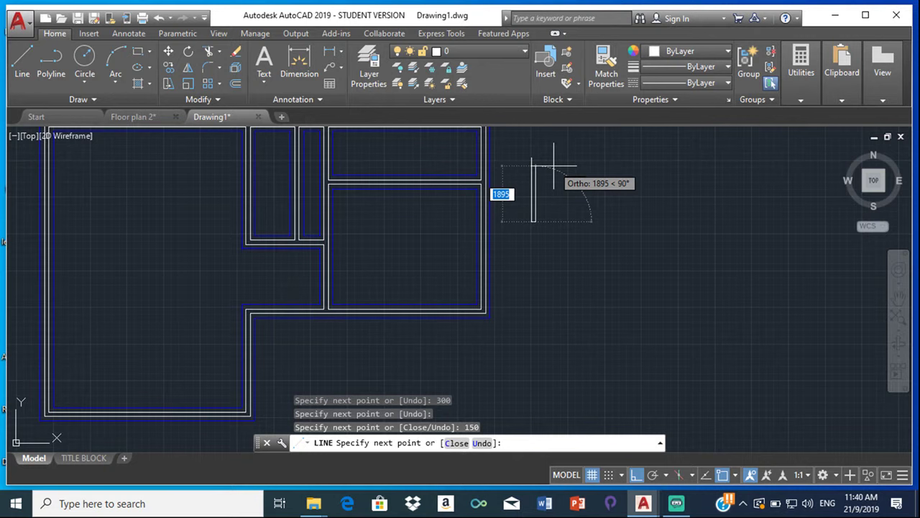
key("Escape")
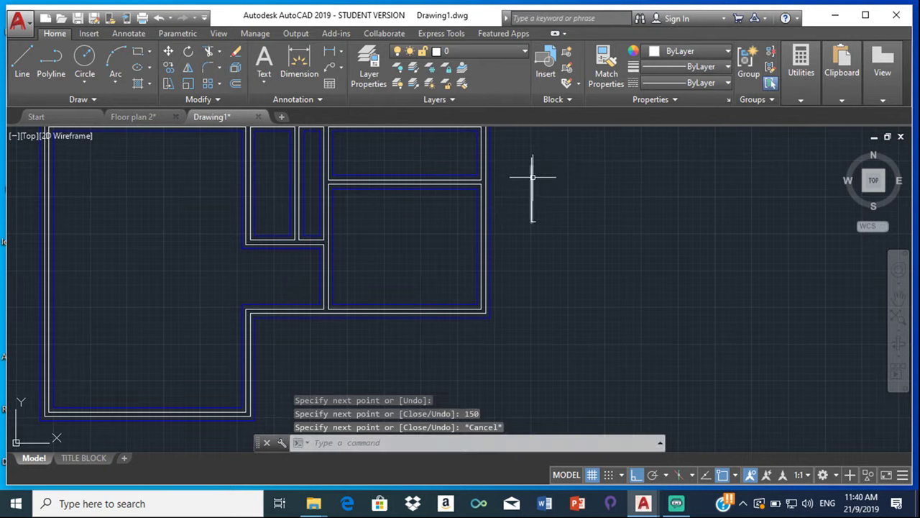
left_click(532, 177)
key("Delete")
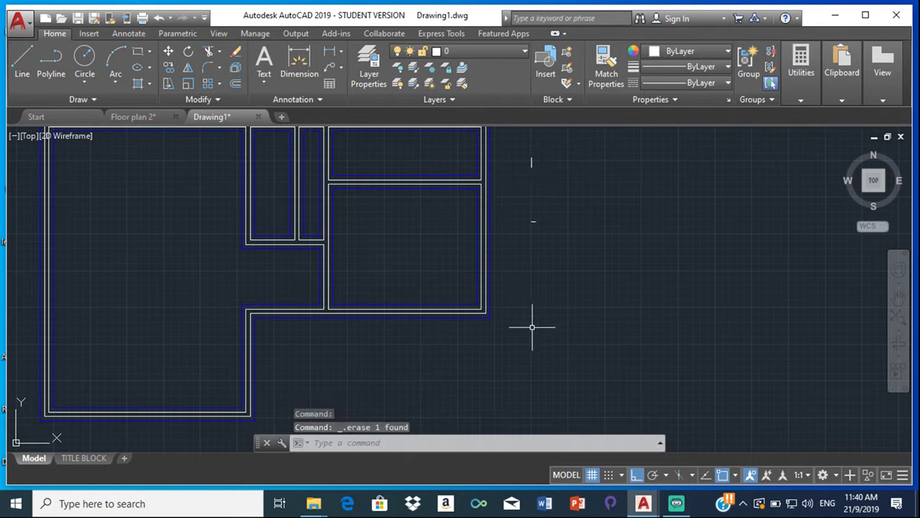
mouse_move(528, 148)
left_mouse_down()
mouse_move(528, 213)
mouse_move(554, 232)
mouse_move(553, 164)
left_mouse_up()
key("Delete")
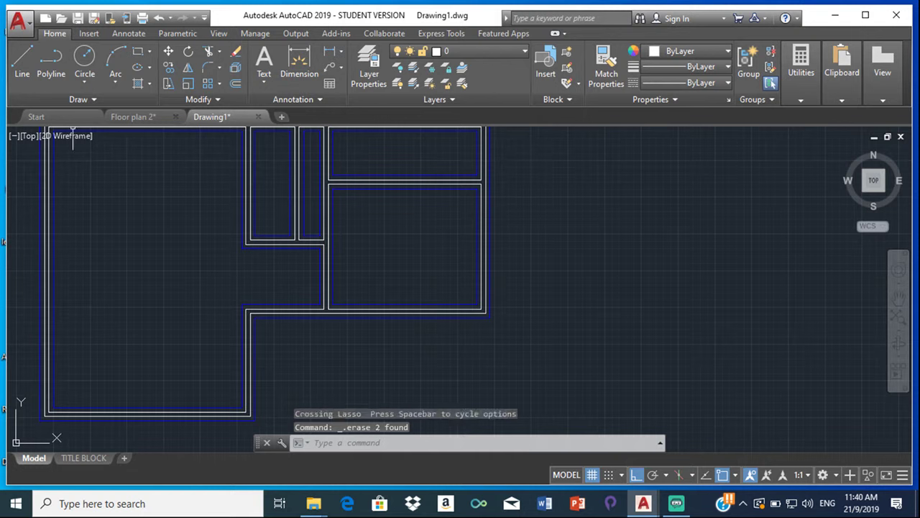
Step: Draw a closed rectangle 150 wide and 300 high from lines in the empty space beside the right-hand rooms
left_click(23, 61)
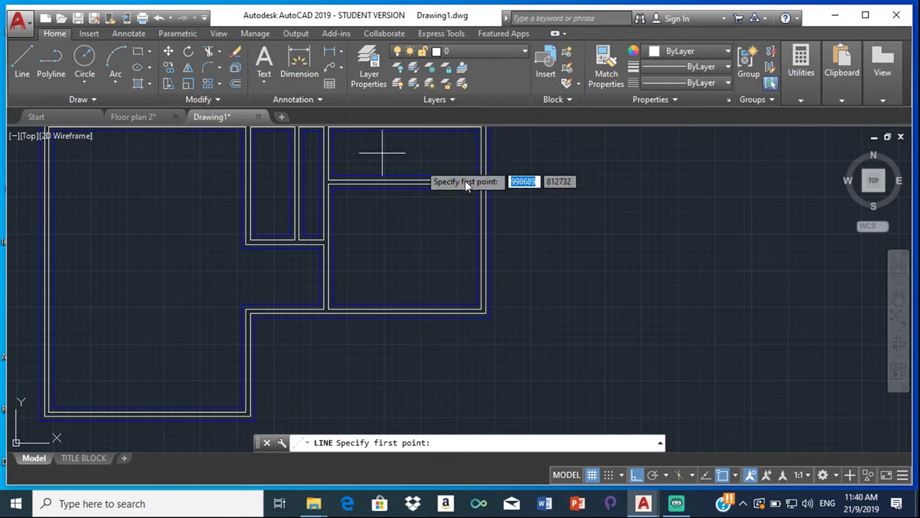
left_click(525, 169)
type("300")
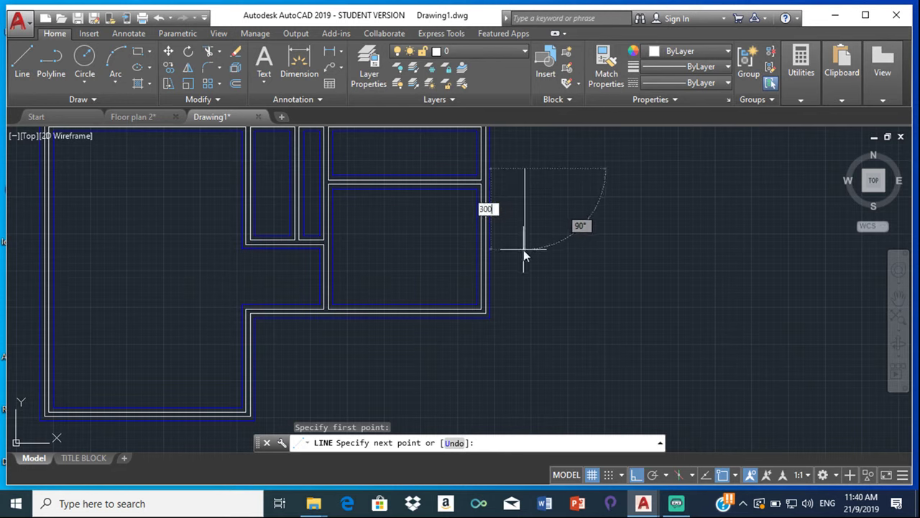
key("Return")
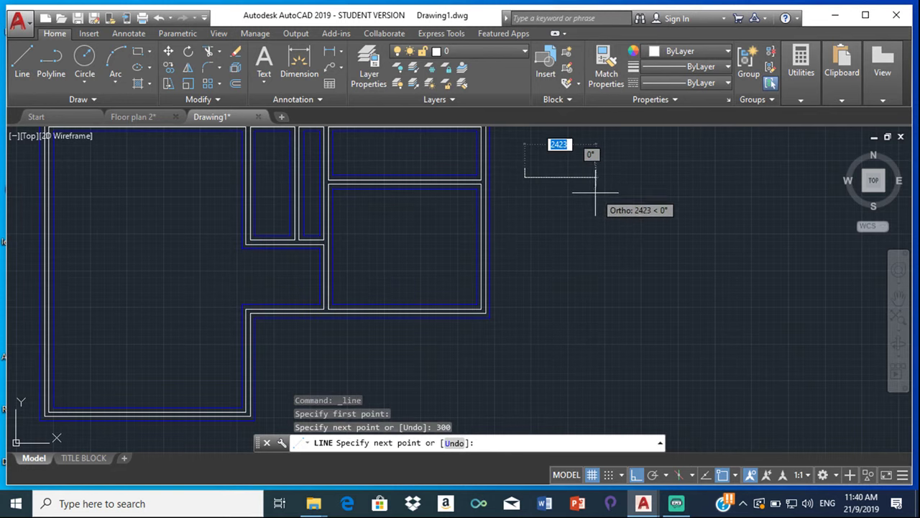
type("1")
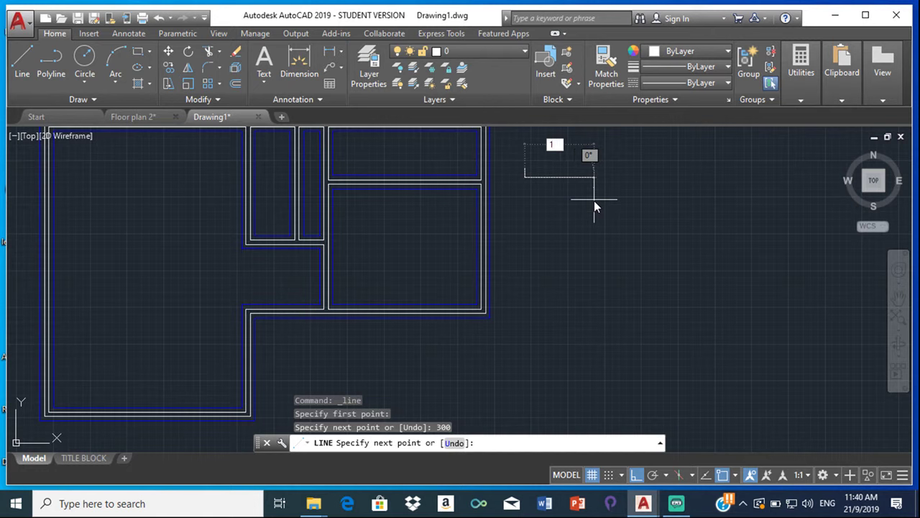
type("50")
key("Return")
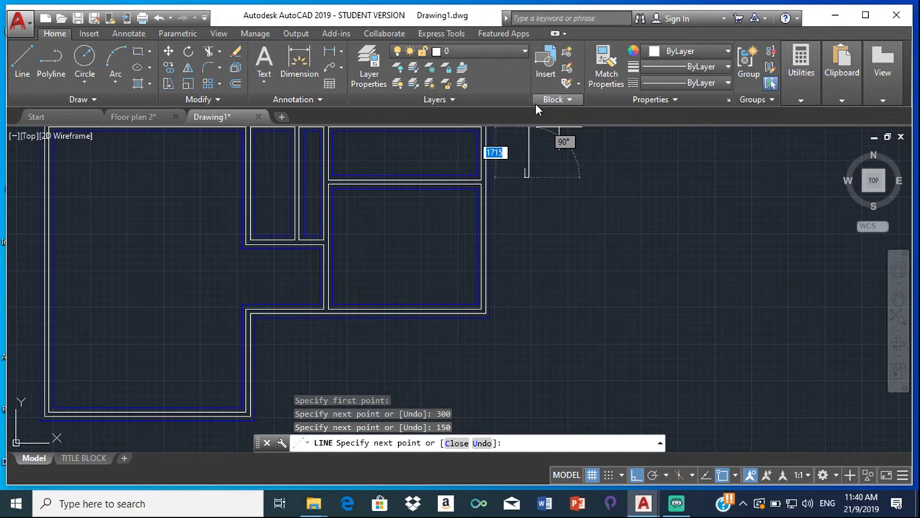
key("BackSpace")
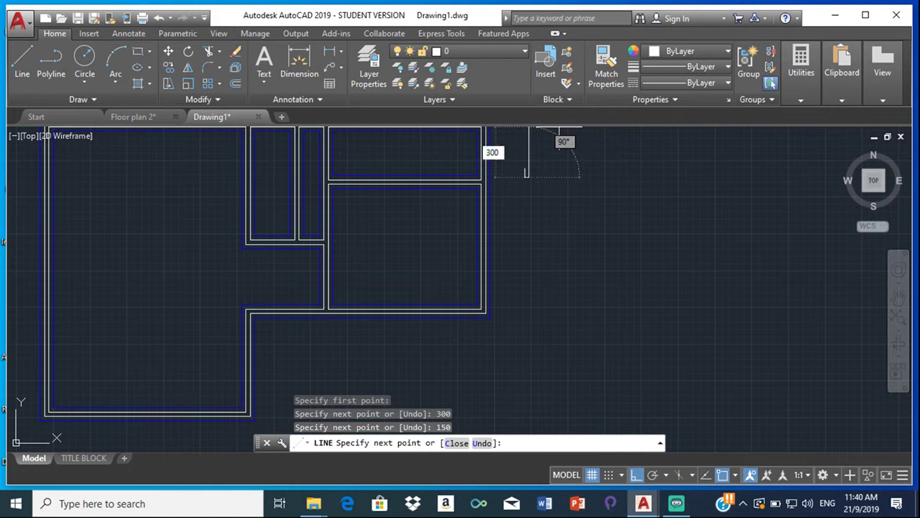
type("300")
key("Return")
scroll(547, 148, "up", 5)
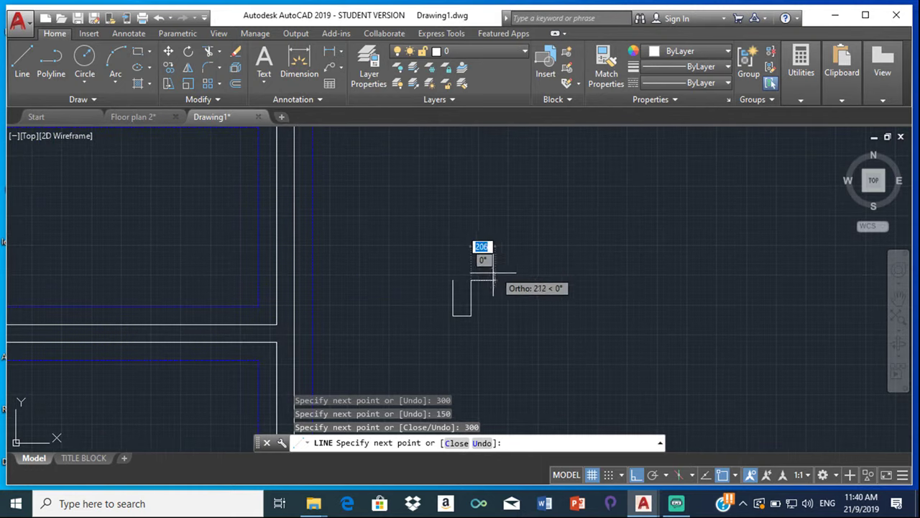
left_click(453, 281)
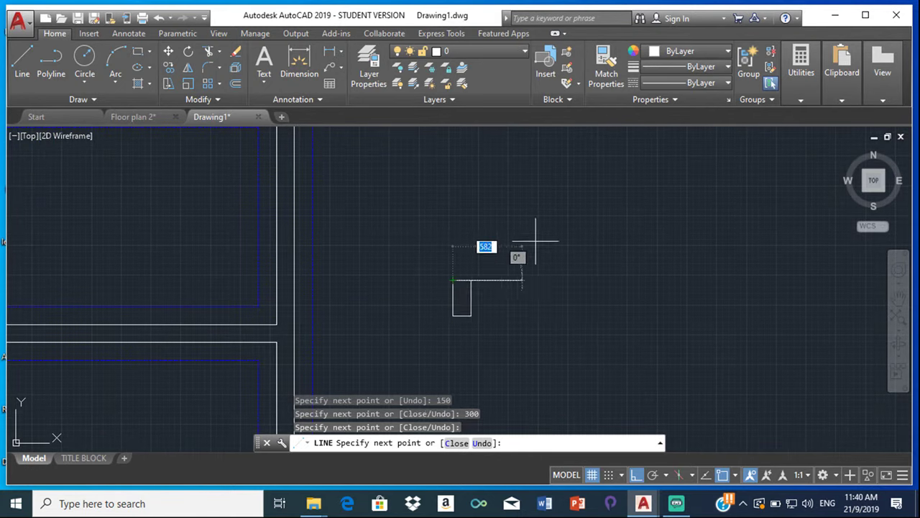
Step: Start a T-shaped outline beside the small rectangle: top edge 450 rightward, end 150 downward, underside 150 back leftward
key("Escape")
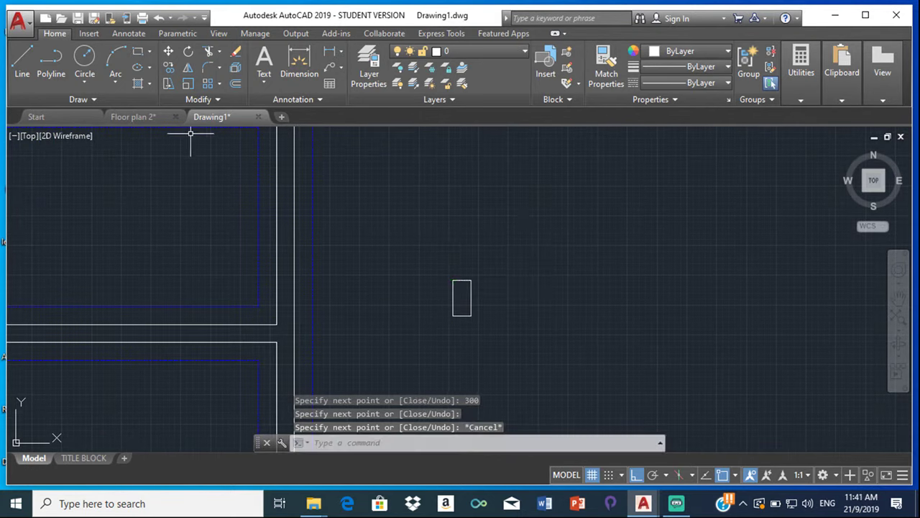
left_click(22, 61)
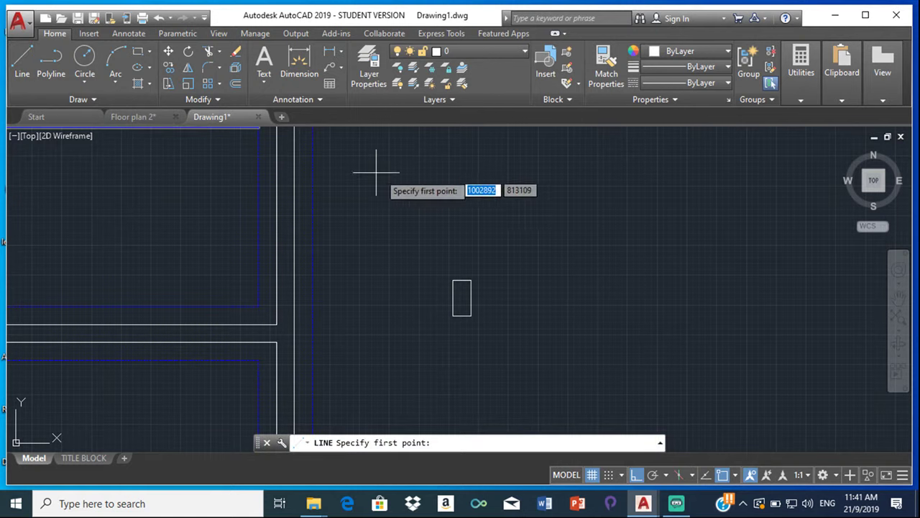
left_click(505, 284)
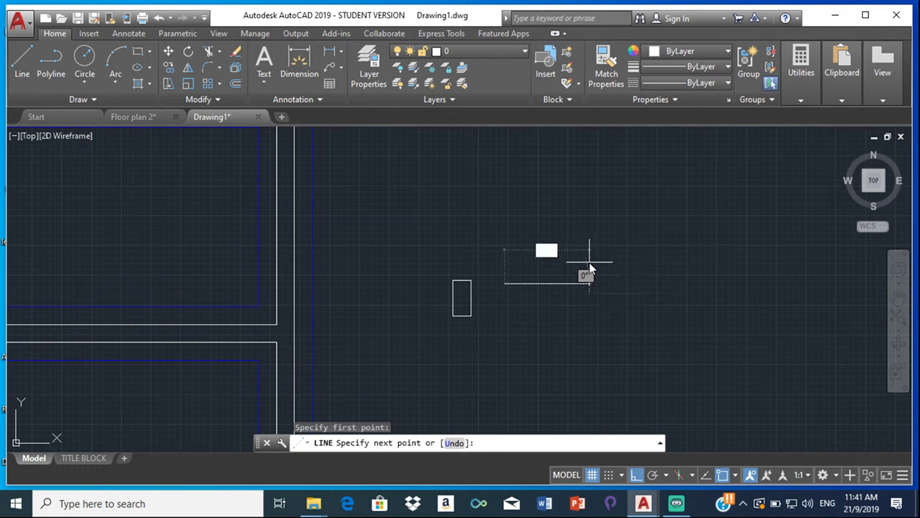
type("450")
key("Return")
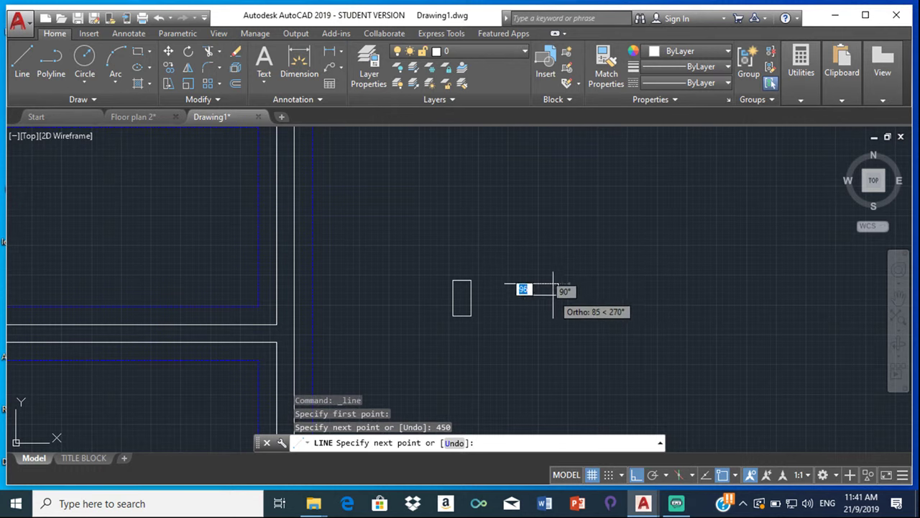
type("1")
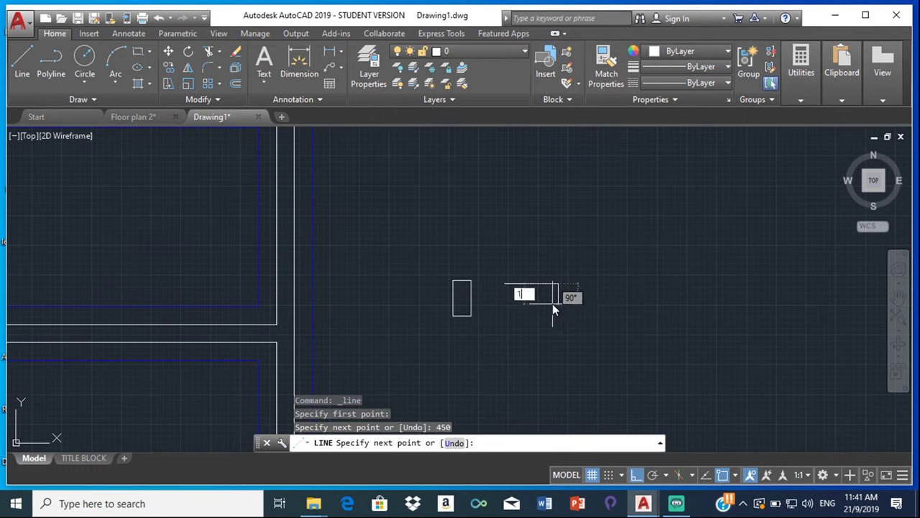
type("50")
key("Return")
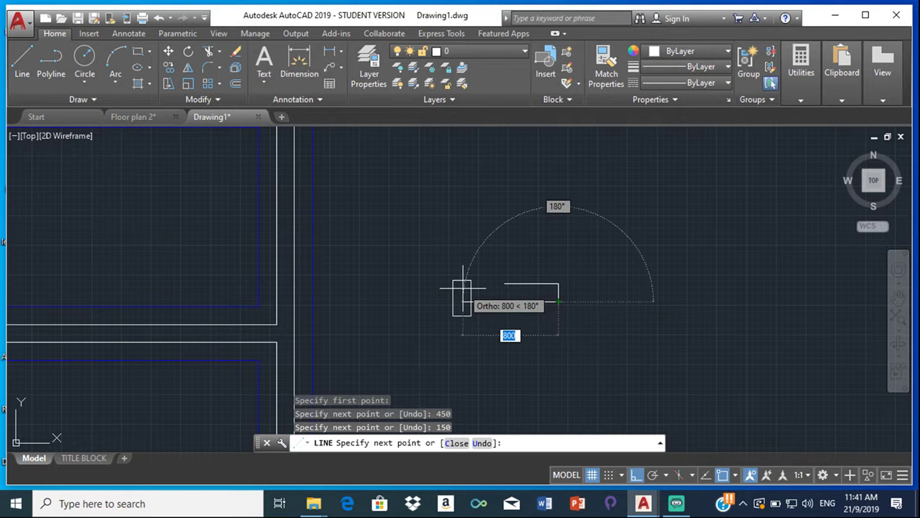
type("150")
key("Return")
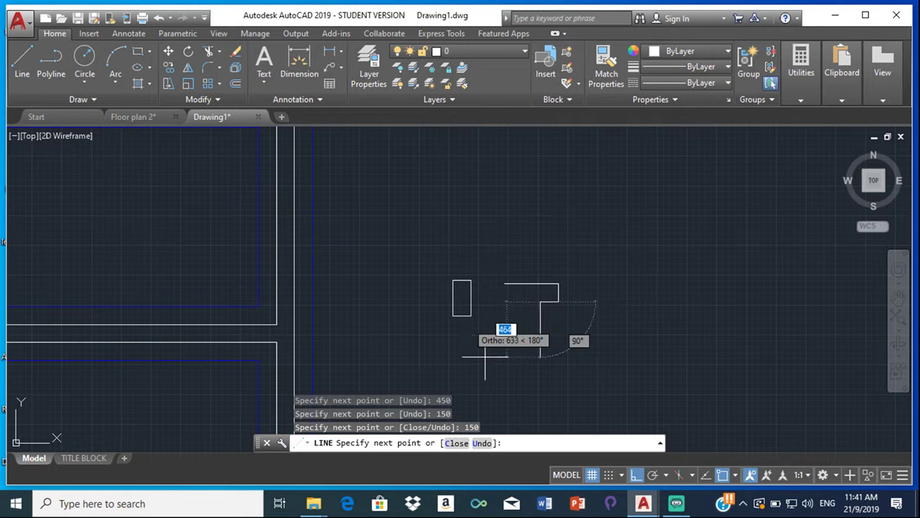
Step: Complete the T-shape with a stem 150 down, 150 left and 150 up, a 150 underside leftward, and a closing line to the start
type("150")
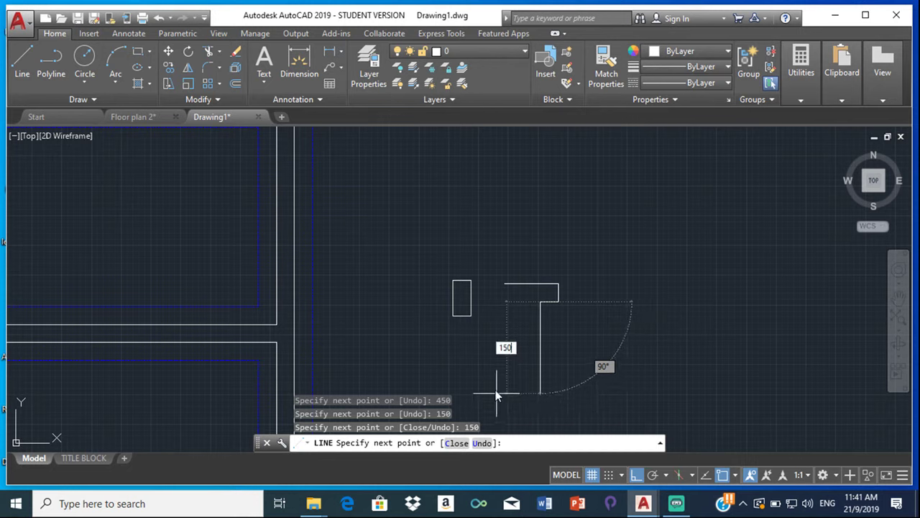
key("Return")
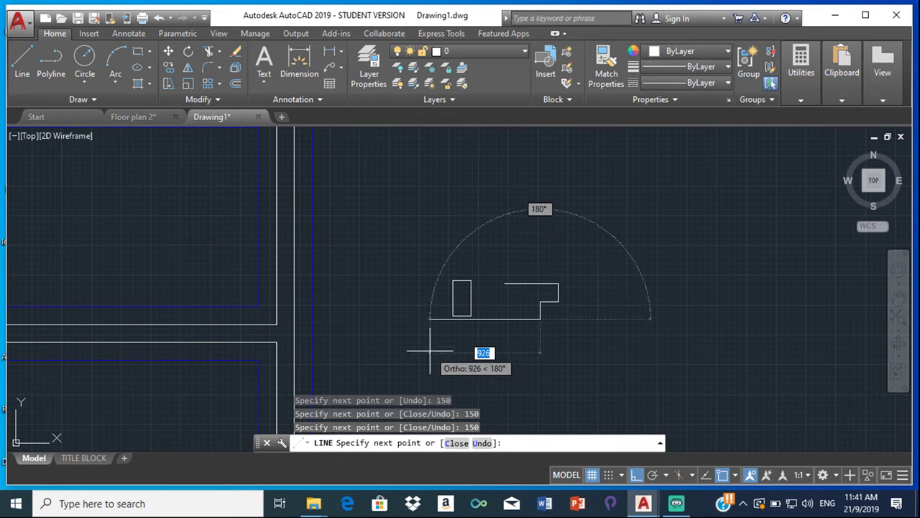
type("150")
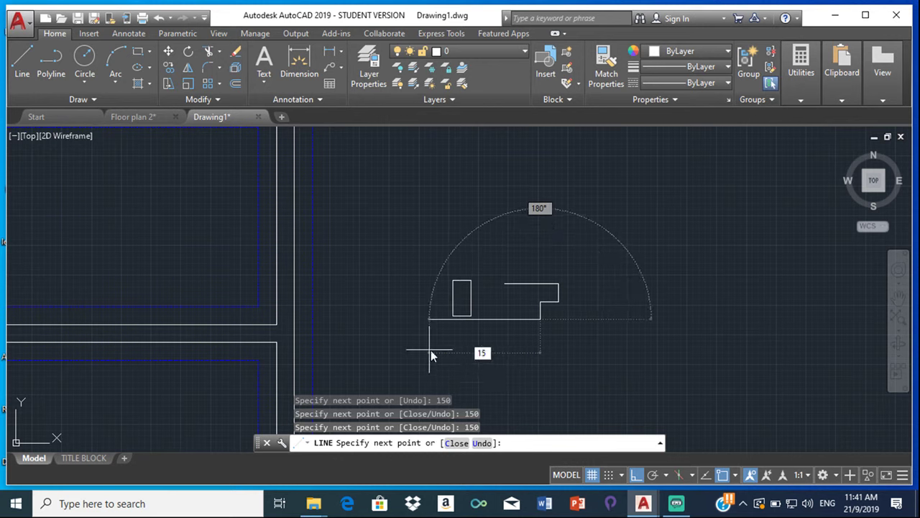
key("Return")
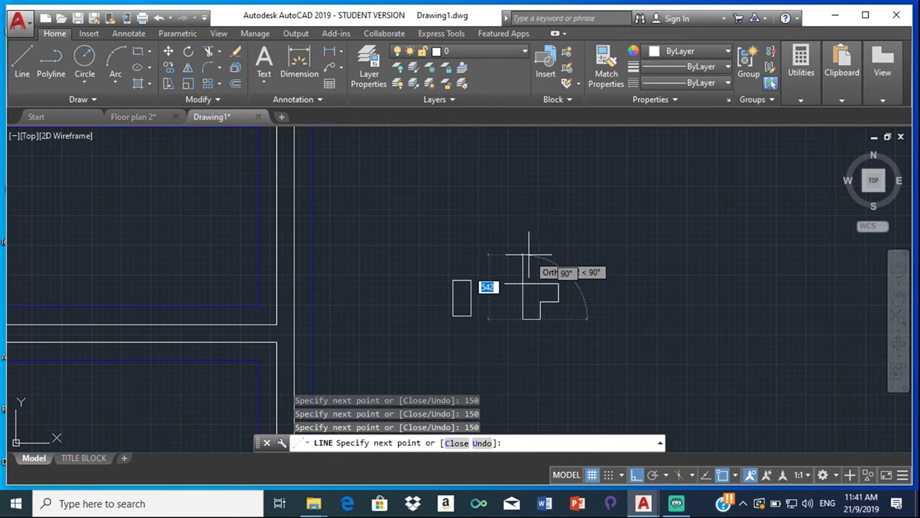
type("150")
key("Return")
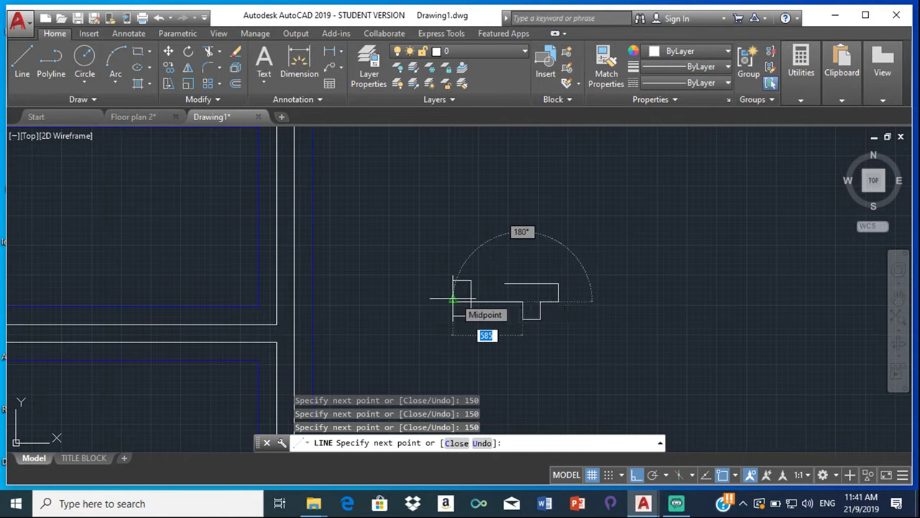
type("15")
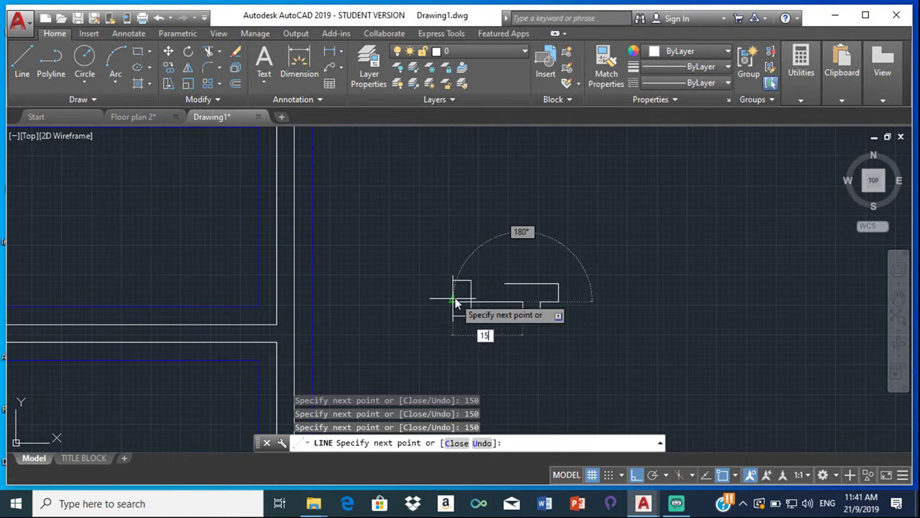
key("Return")
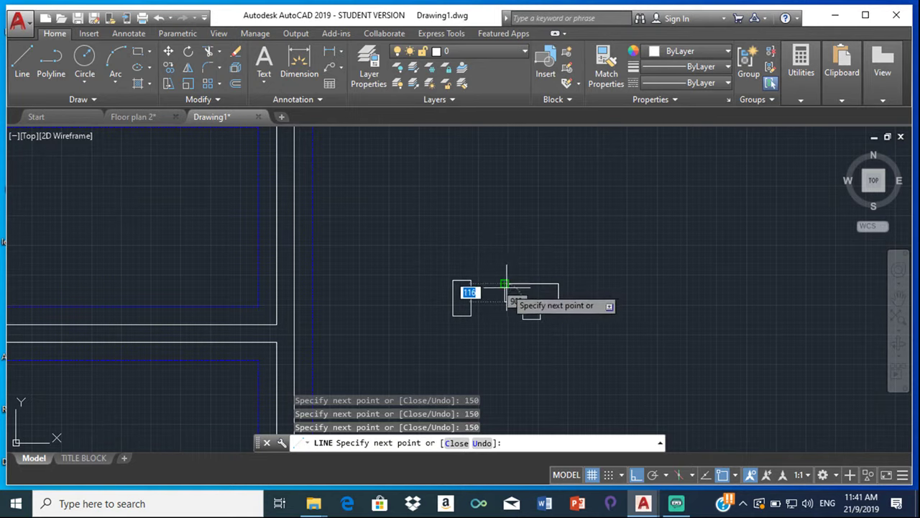
left_click(505, 284)
key("Escape")
scroll(369, 197, "down", 4)
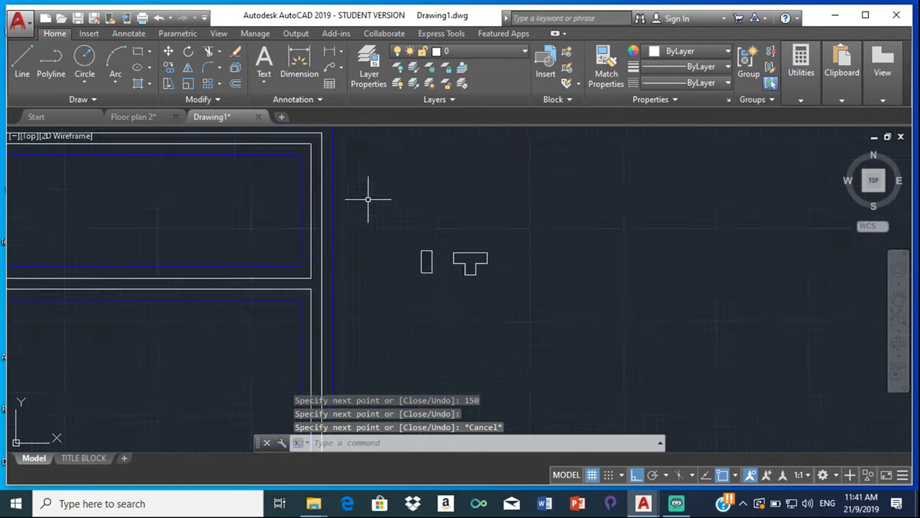
Step: Draw an L-shape's sides beside the T-shape: 300 down, 300 right and 150 up, erasing the surplus segment above the short side
left_click(22, 62)
scroll(467, 241, "up", 5)
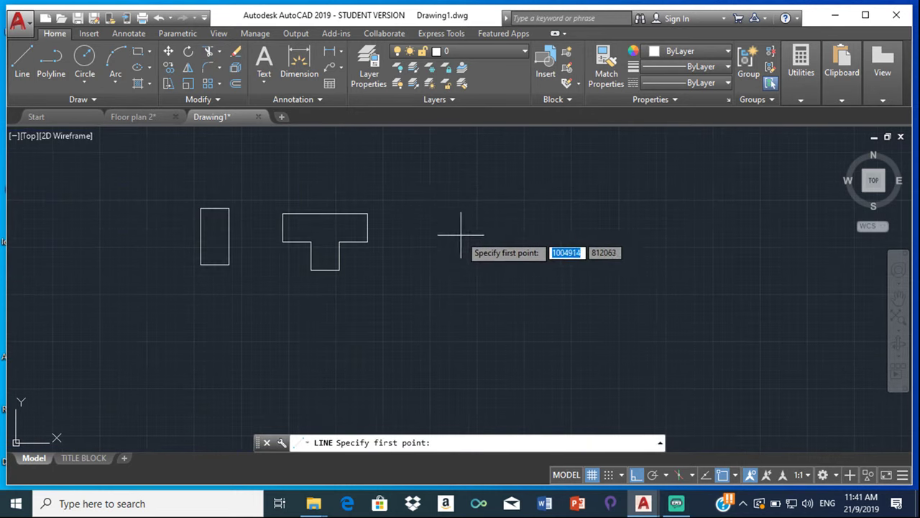
left_click(368, 214)
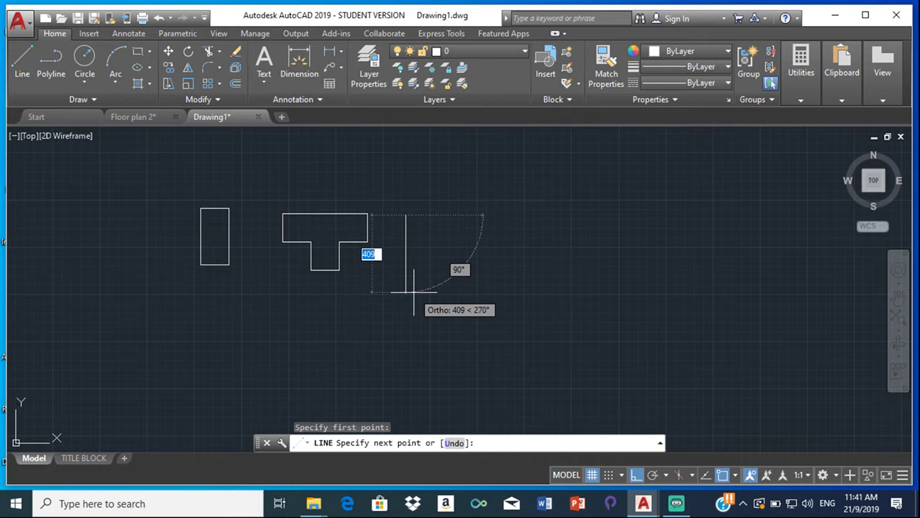
type("300")
key("Return")
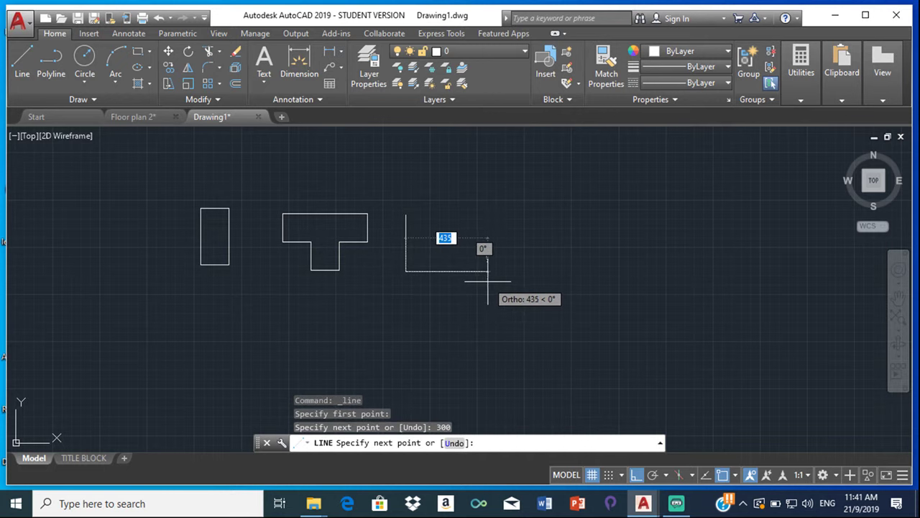
type("150")
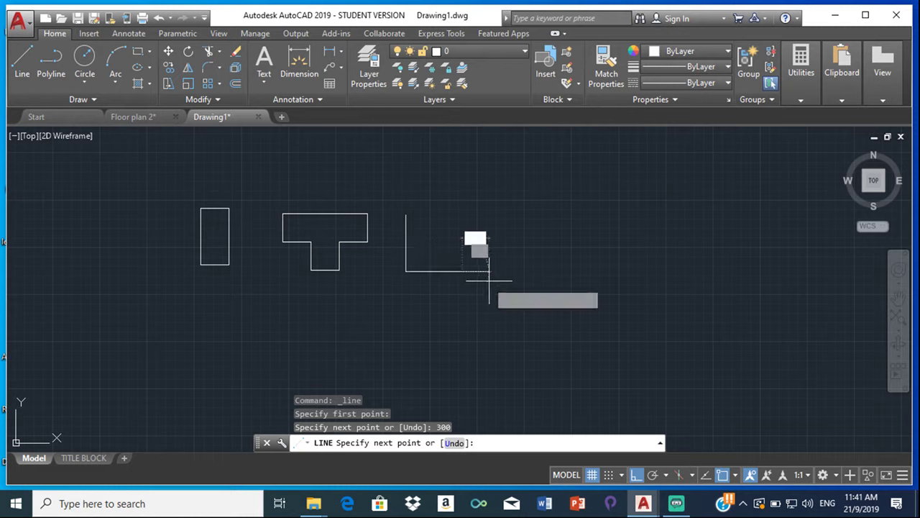
key("Return")
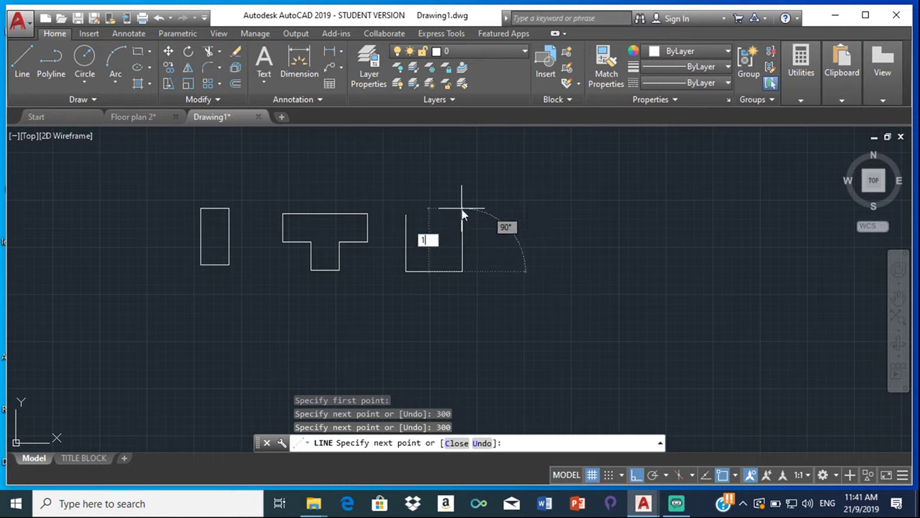
type("150")
key("Return")
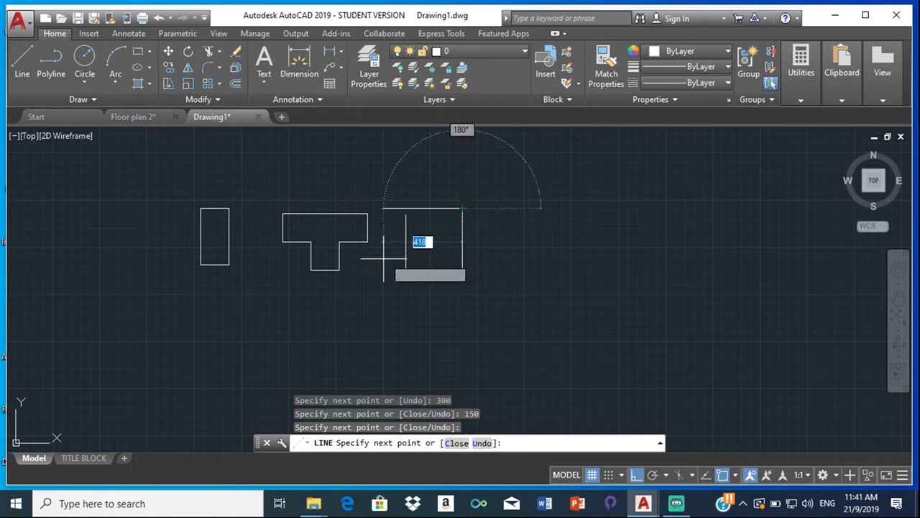
key("Escape")
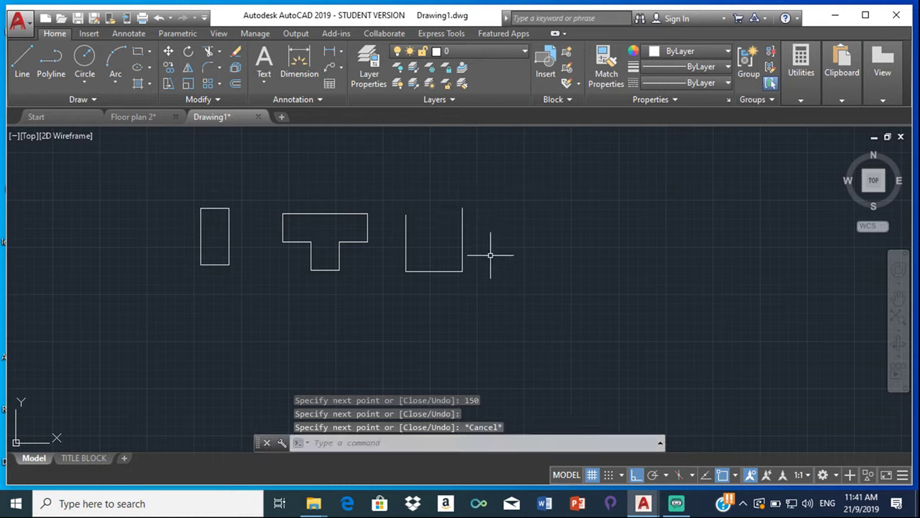
left_click(461, 232)
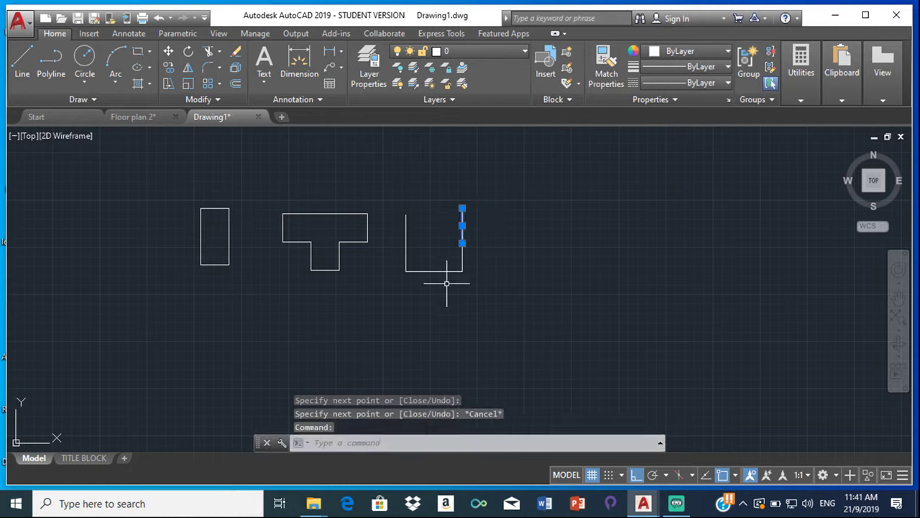
key("Delete")
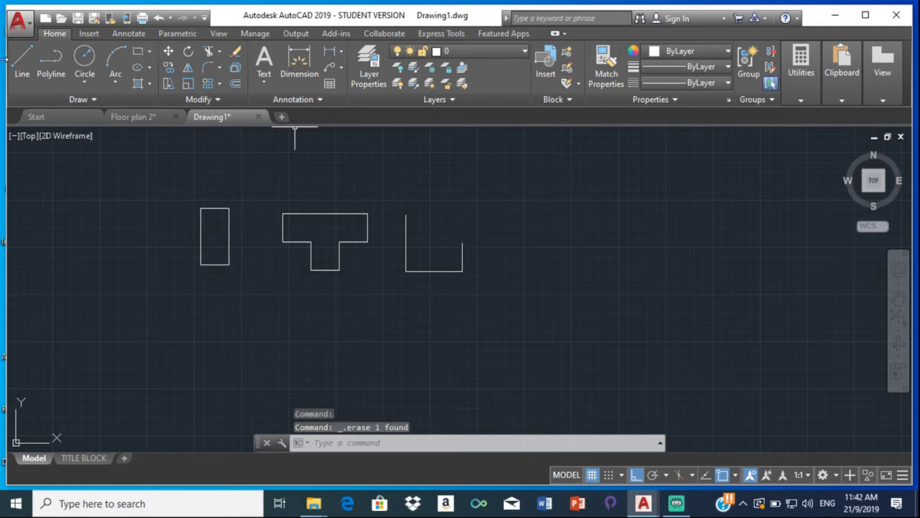
Step: Continue the L-shape from the short side's upper end: 150 left, 150 up, and a top edge leftward across the long side
left_click(22, 63)
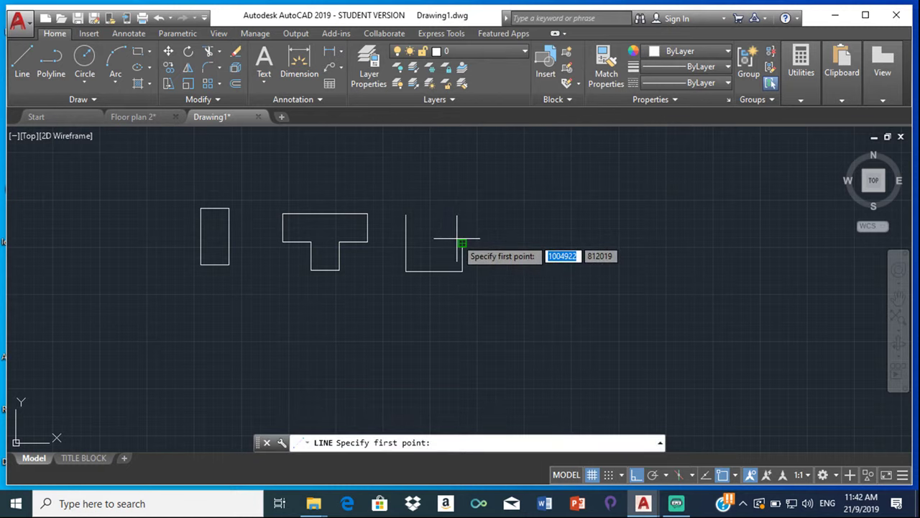
left_click(368, 241)
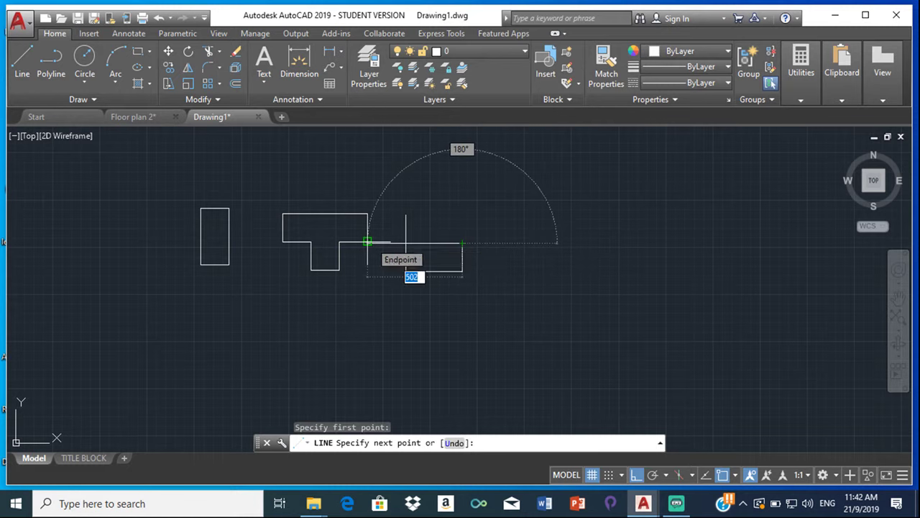
type("150")
key("Return")
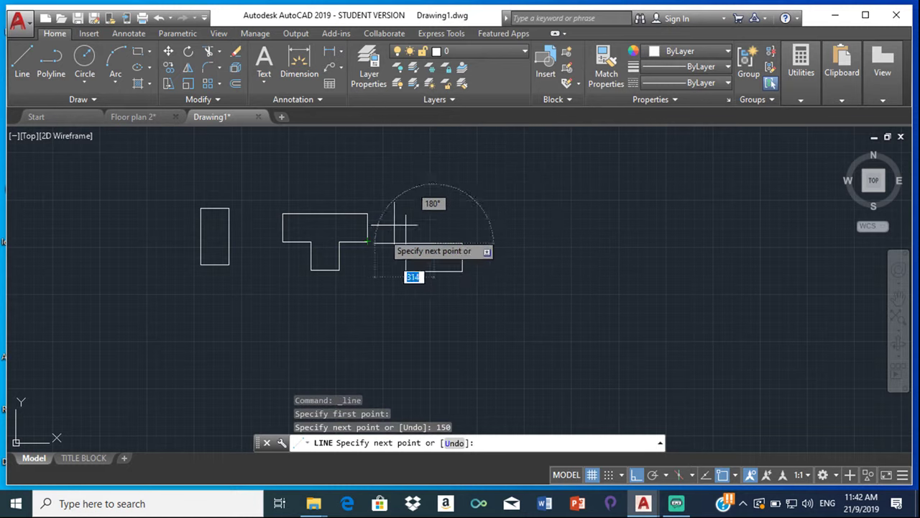
type("15")
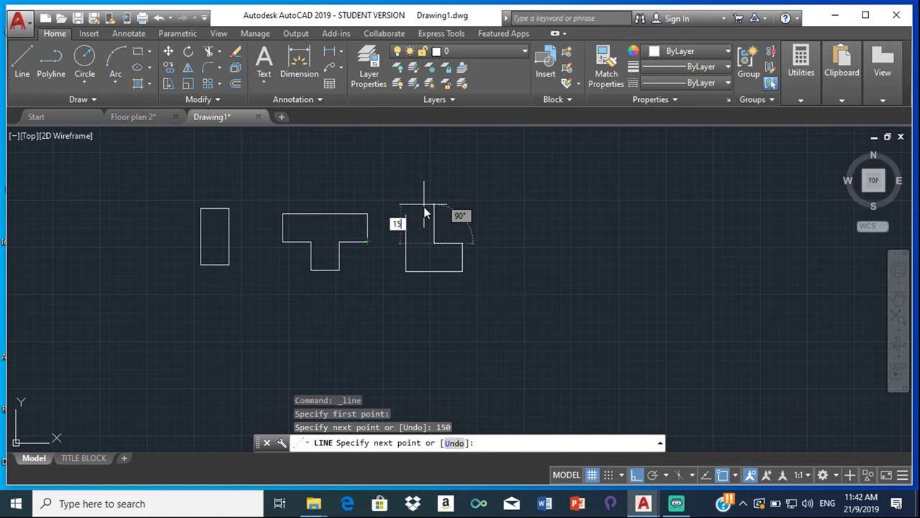
type("0")
key("Return")
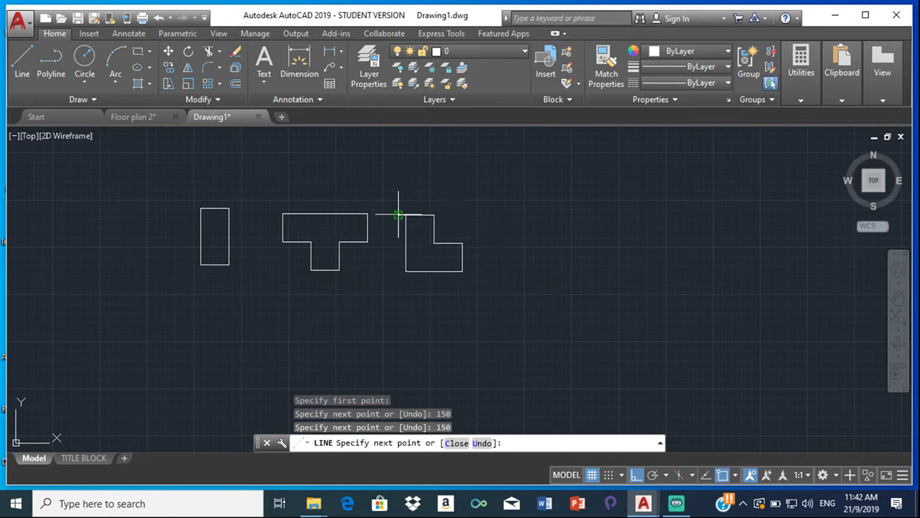
key("Escape")
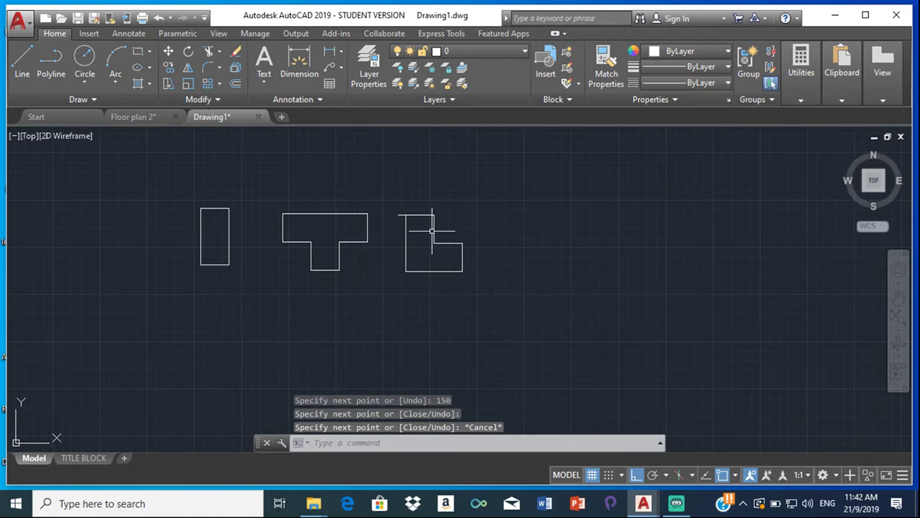
Step: Trim the top edge's overhang beyond the long side of the L-shape
type("tr")
key("Return")
key("Return")
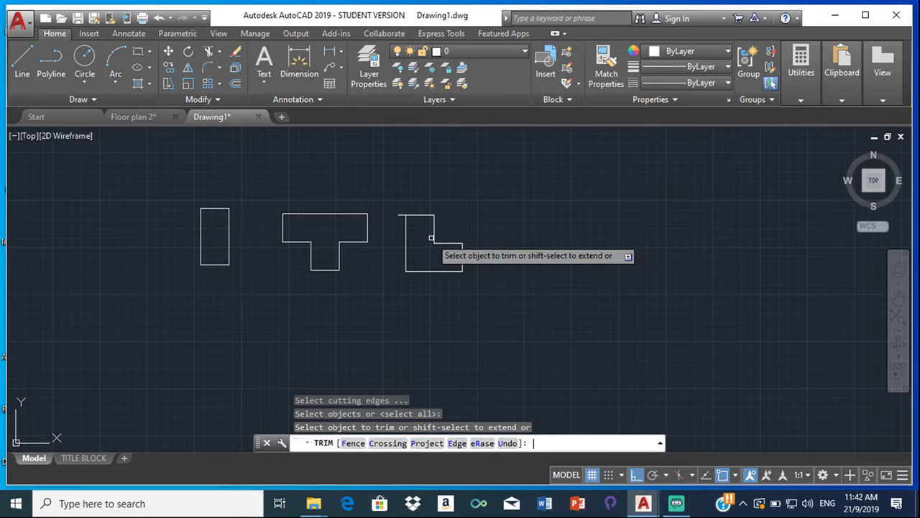
left_click(400, 216)
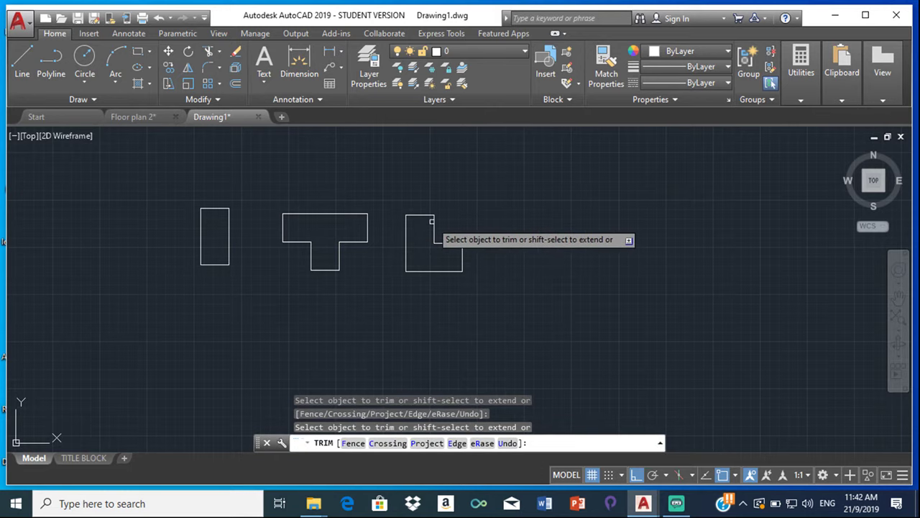
scroll(432, 226, "down", 2)
key("Escape")
scroll(407, 230, "up", 2)
scroll(405, 231, "down", 3)
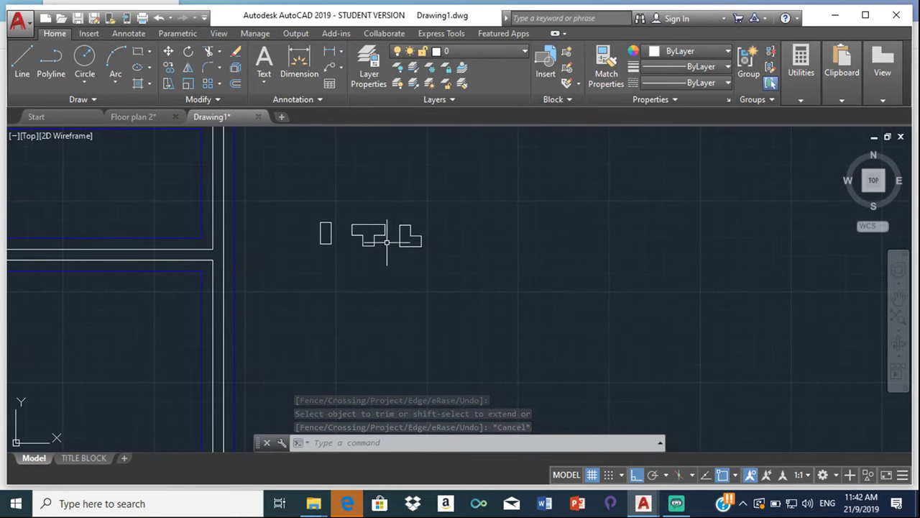
Step: Hatch the insides of the rectangle, the T-shape and the L-shape with the AR-CONC pattern
left_click(141, 85)
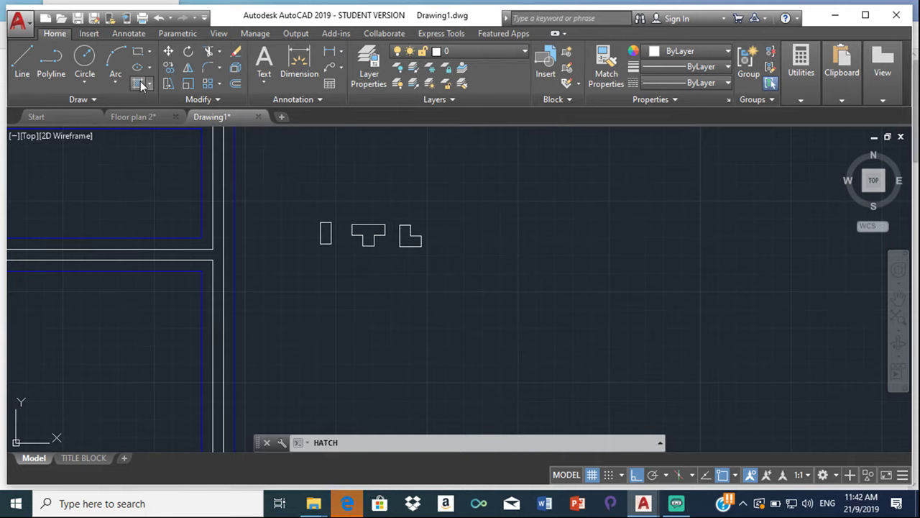
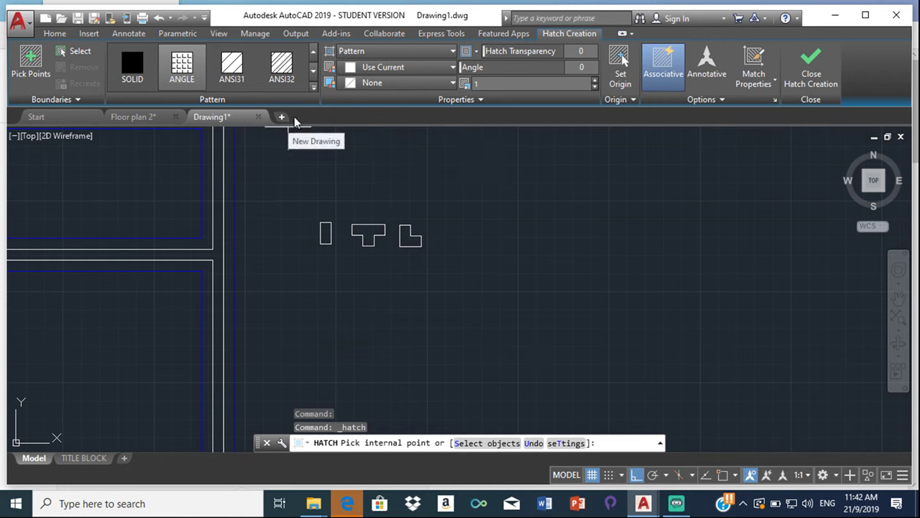
left_click(313, 87)
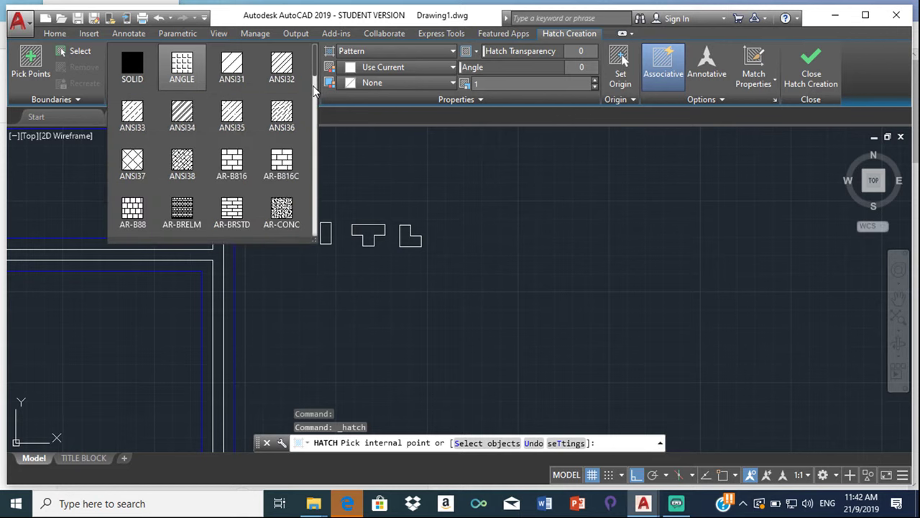
left_click(285, 206)
scroll(339, 235, "up", 8)
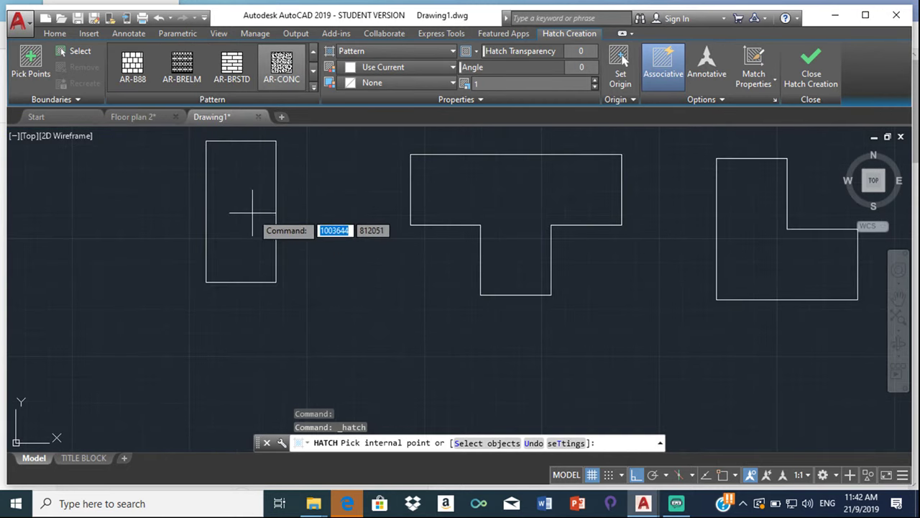
left_click(248, 201)
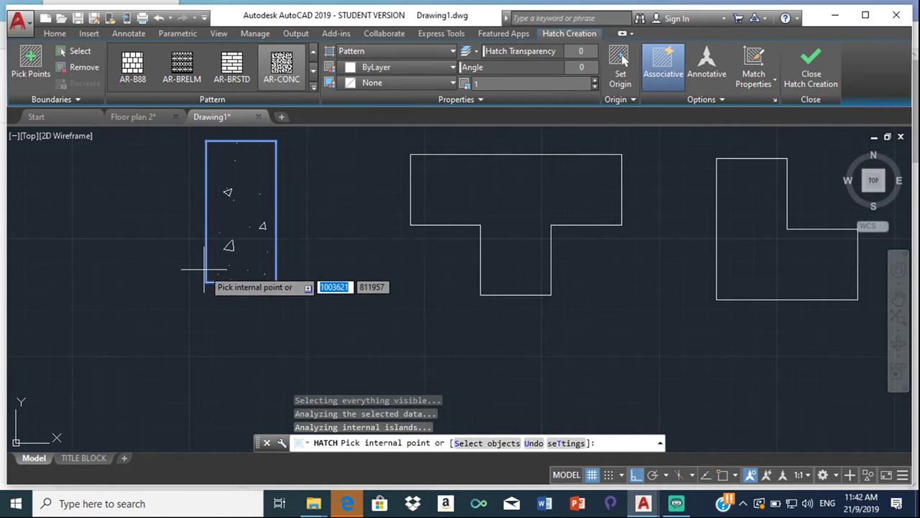
left_click(440, 189)
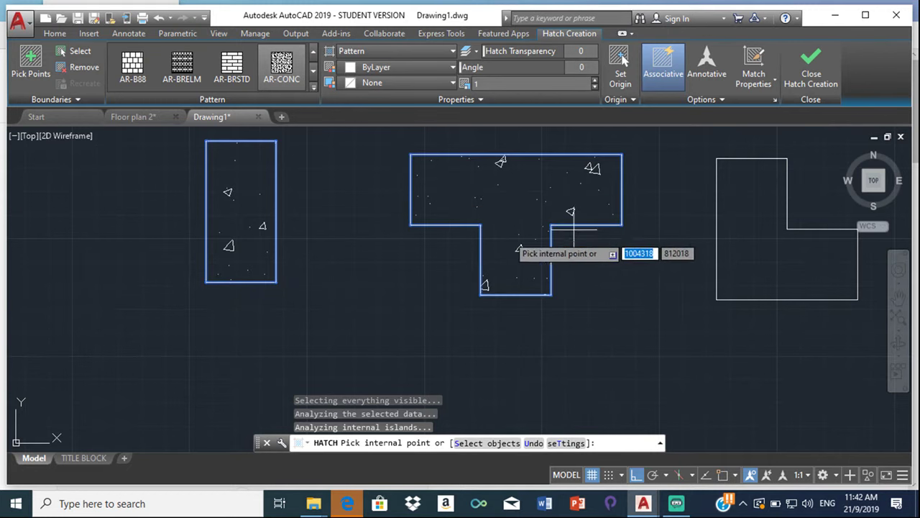
left_click(752, 207)
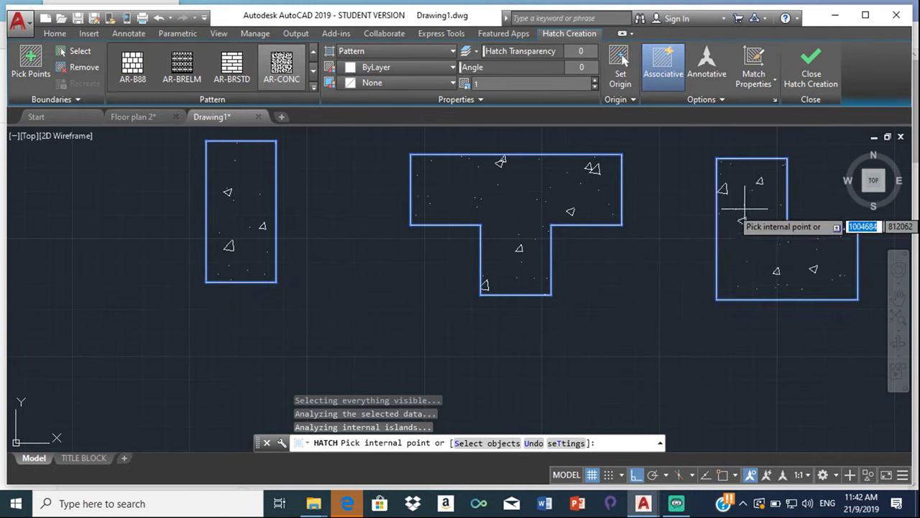
key("Escape")
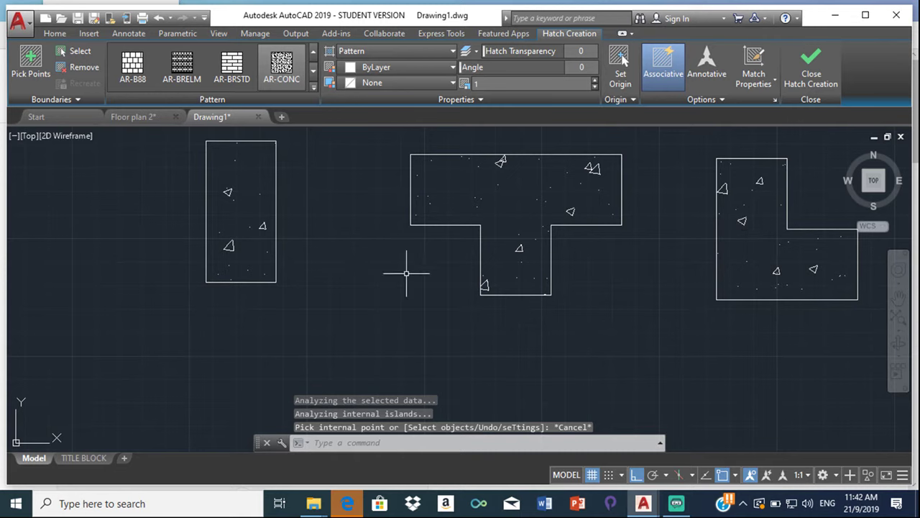
scroll(411, 206, "down", 4)
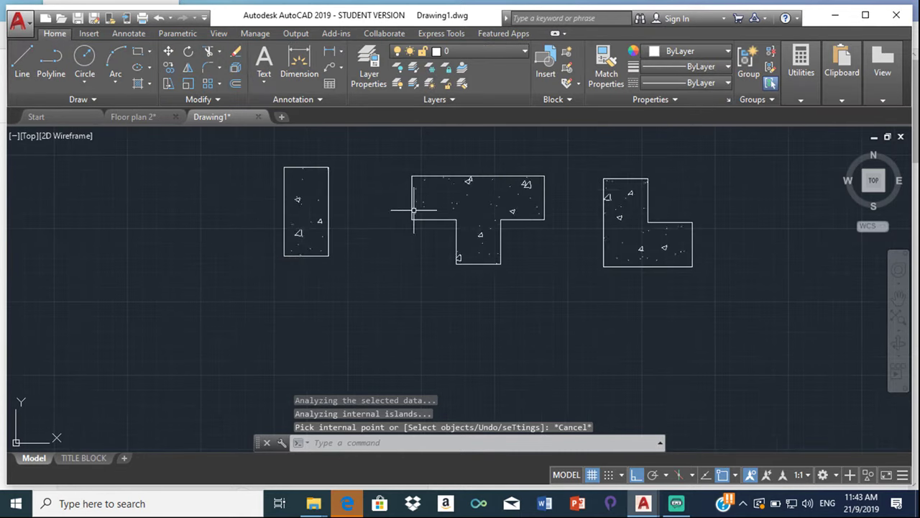
Step: Select the concrete hatch in the three shapes and set its scale to 0.005
left_click(464, 194)
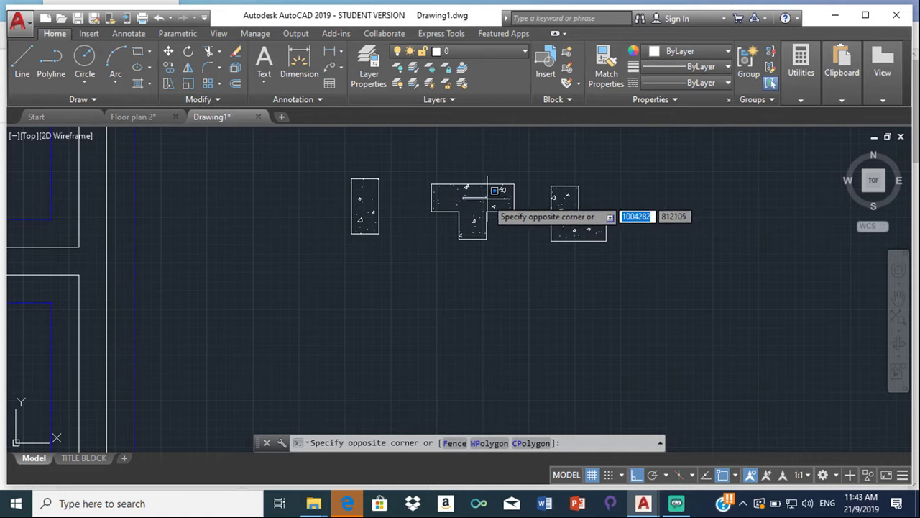
key("Escape")
key("Escape")
key("Escape")
left_click(464, 200)
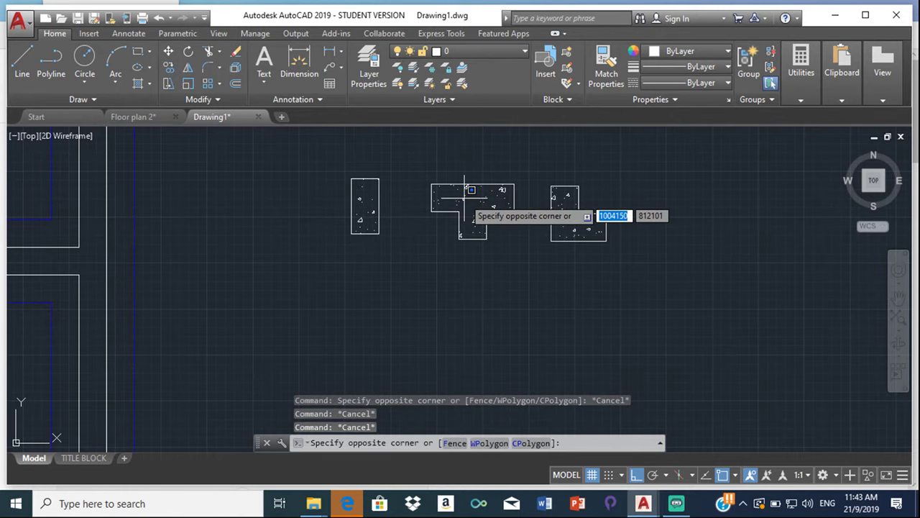
scroll(486, 202, "up", 4)
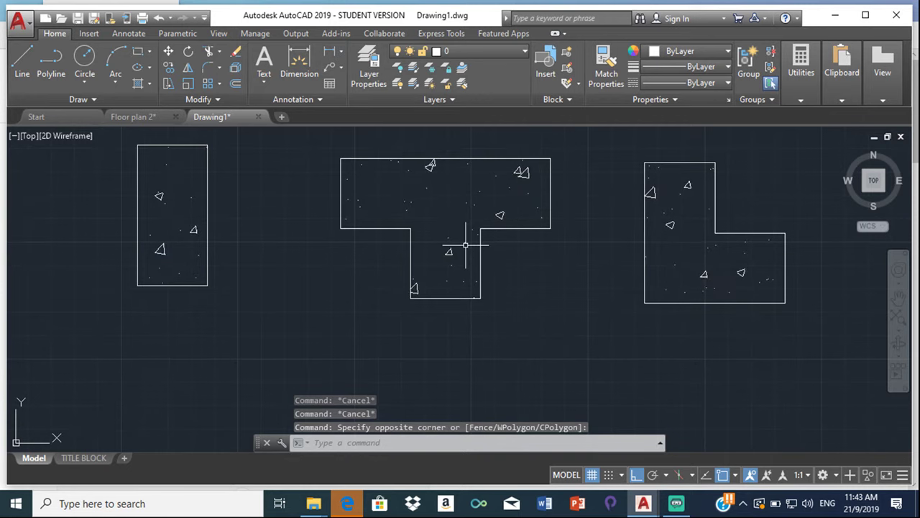
left_click(466, 243)
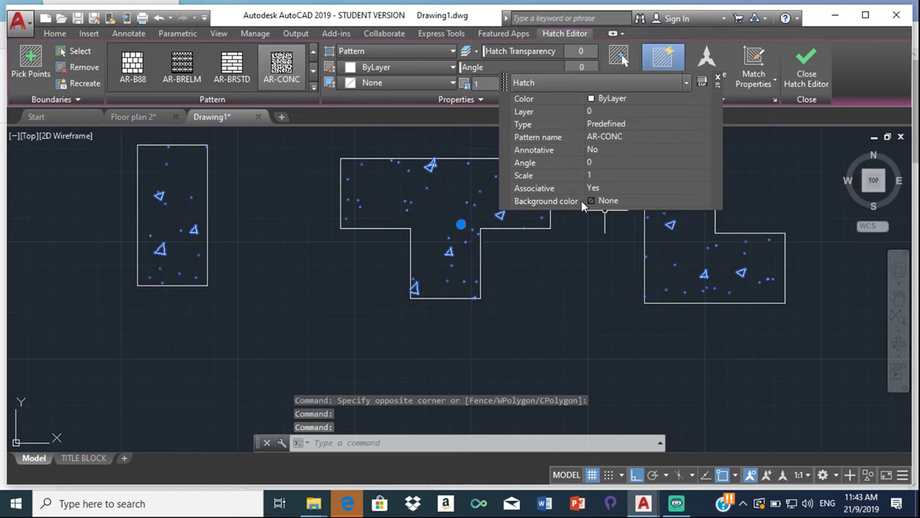
left_click(606, 173)
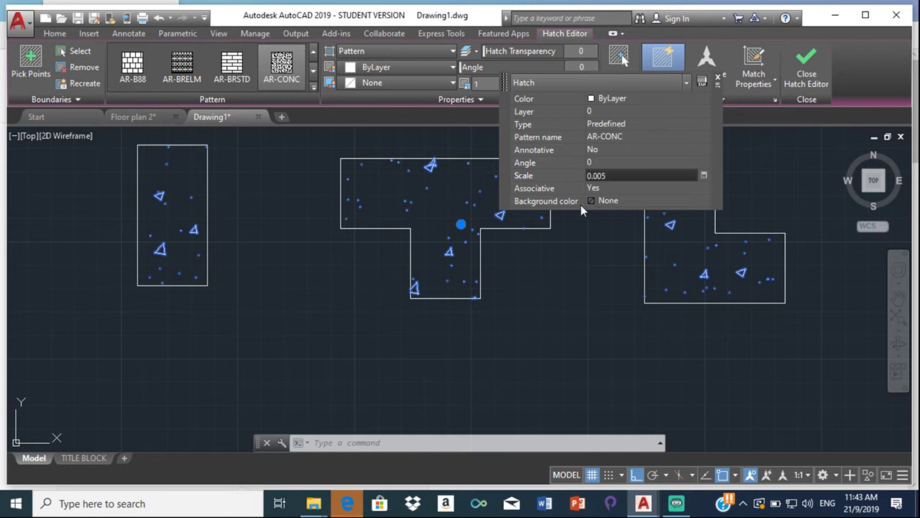
key("Tab")
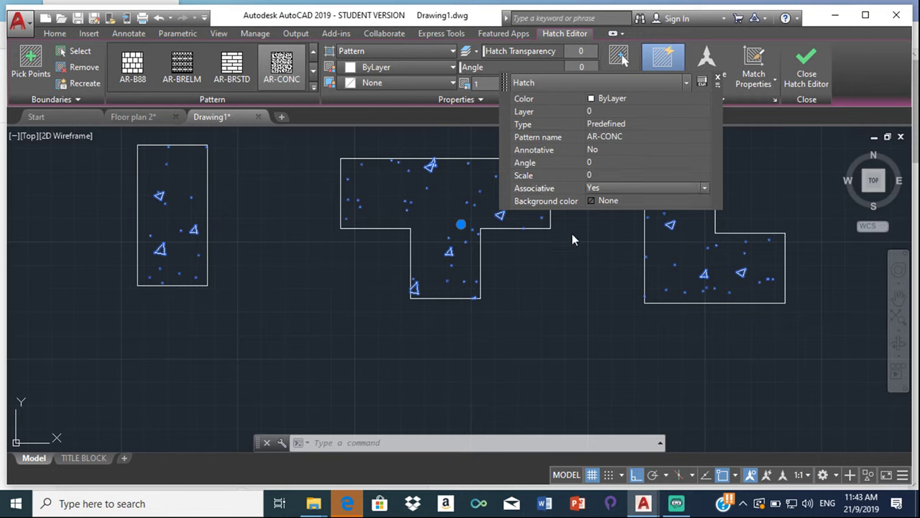
left_click(560, 268)
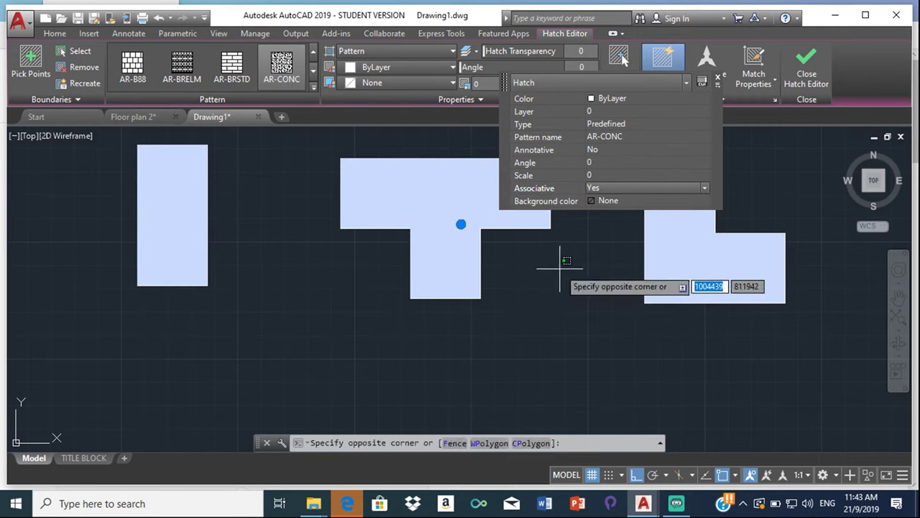
left_click(560, 268)
key("Escape")
Step: Examine the rescaled concrete hatch up close and from farther away
scroll(472, 244, "down", 6)
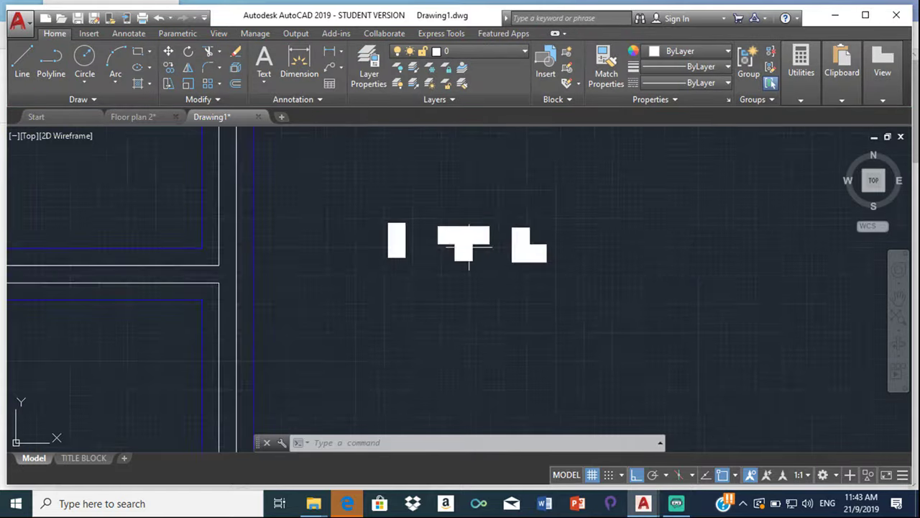
scroll(477, 225, "down", 5)
scroll(476, 226, "up", 7)
scroll(437, 225, "up", 10)
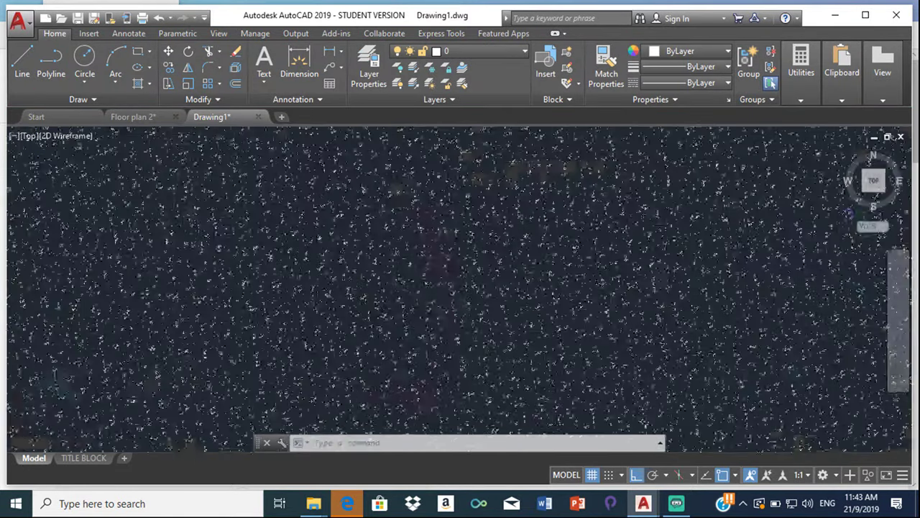
scroll(437, 226, "up", 5)
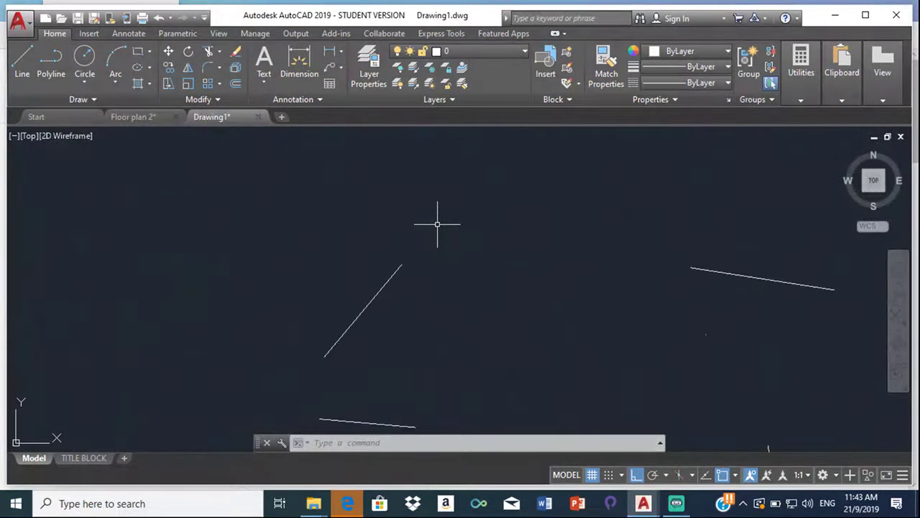
scroll(437, 223, "down", 10)
scroll(438, 224, "down", 8)
scroll(402, 230, "up", 4)
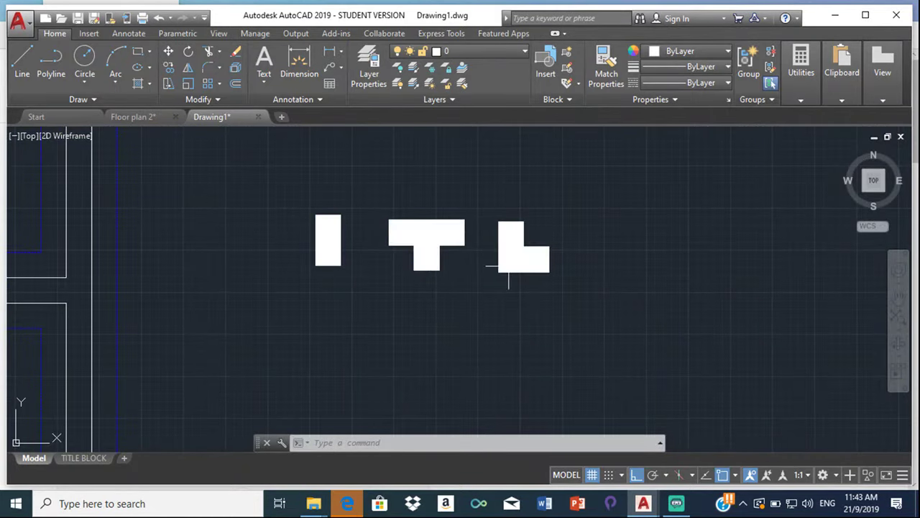
Step: Set the scale of the AR-CONC hatch in the three shapes to 1
left_click(436, 250)
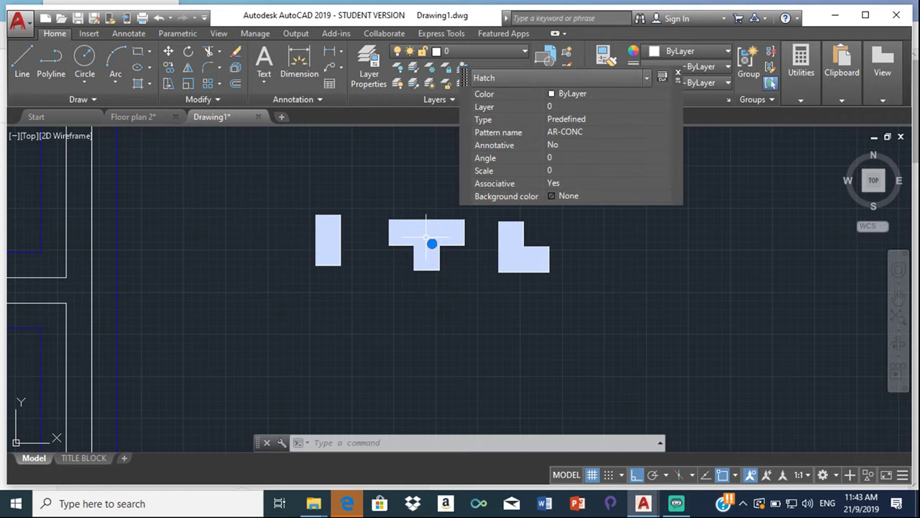
left_click(559, 171)
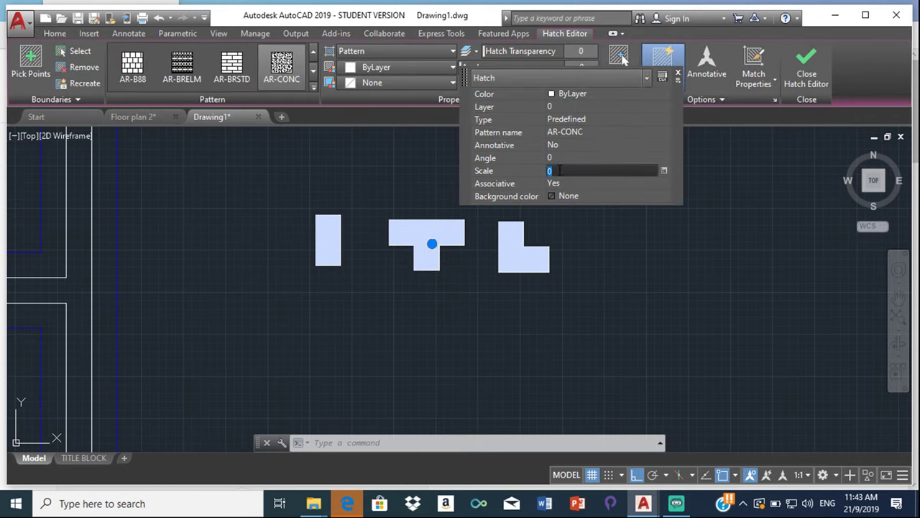
type("1")
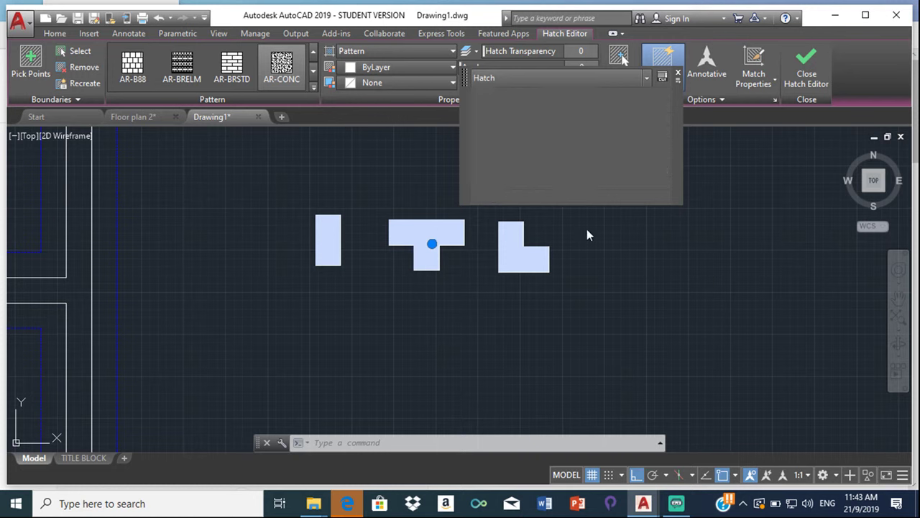
key("Return")
left_click(588, 229)
left_click(589, 229)
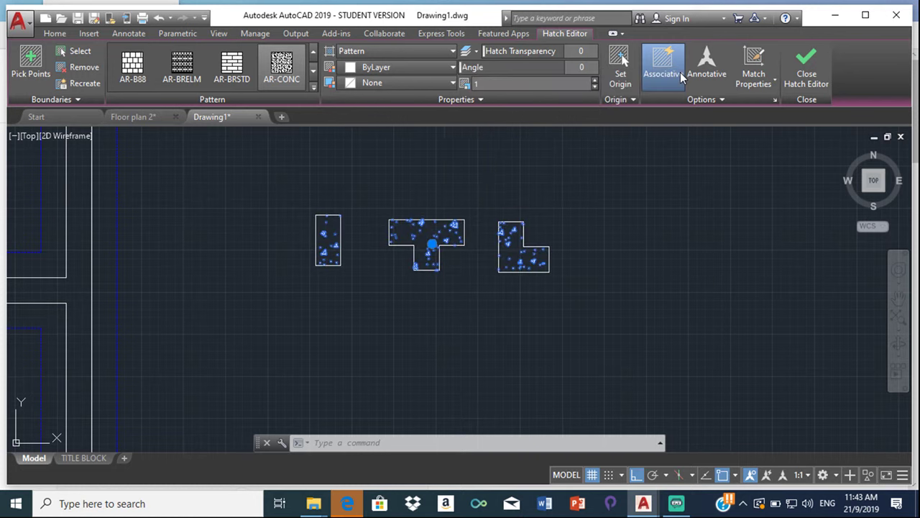
key("Escape")
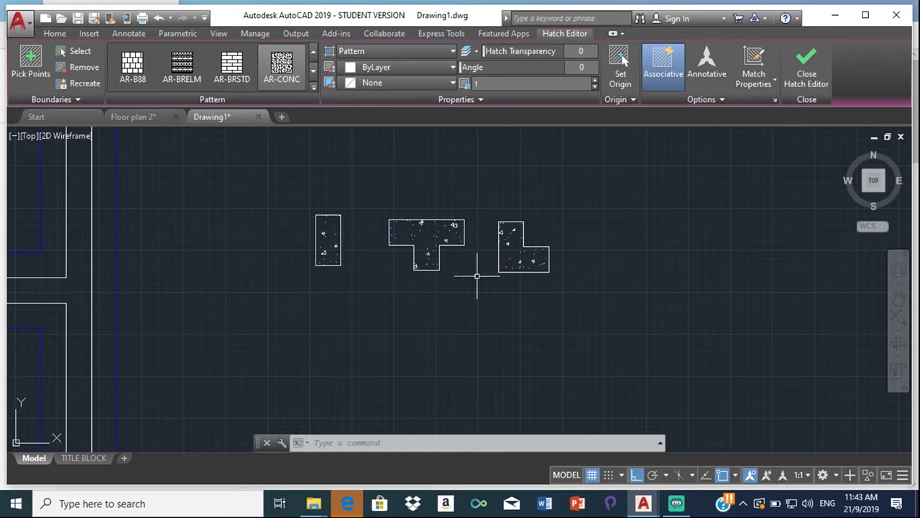
Step: Explode the concrete hatch together with the selected outlines of all three shapes
scroll(448, 255, "up", 6)
scroll(405, 228, "down", 6)
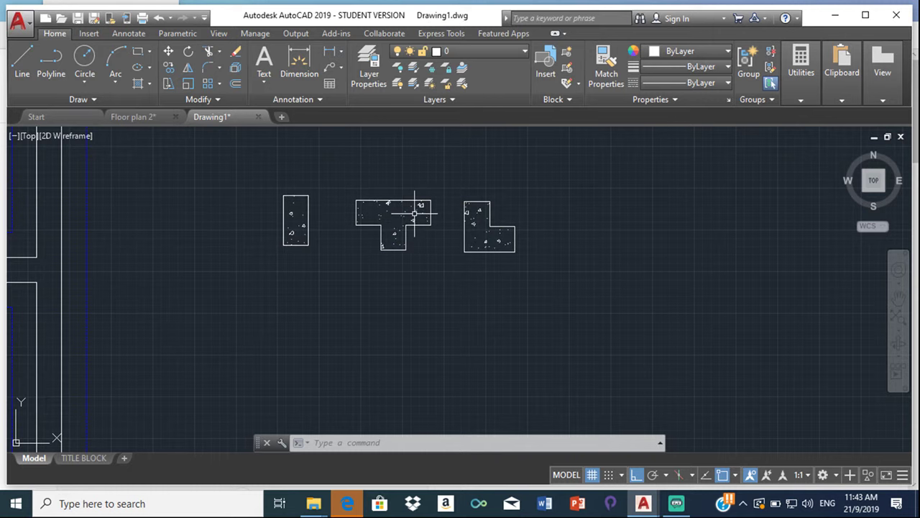
scroll(405, 227, "up", 4)
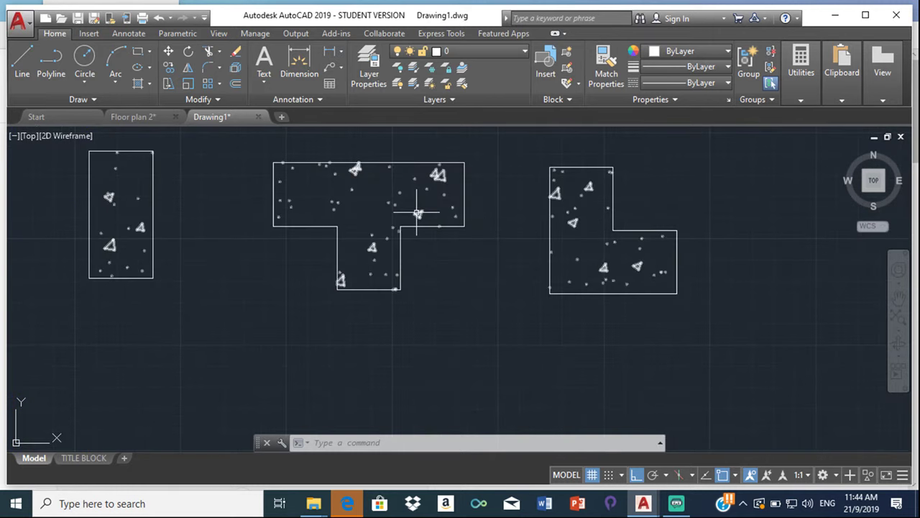
scroll(585, 267, "down", 2)
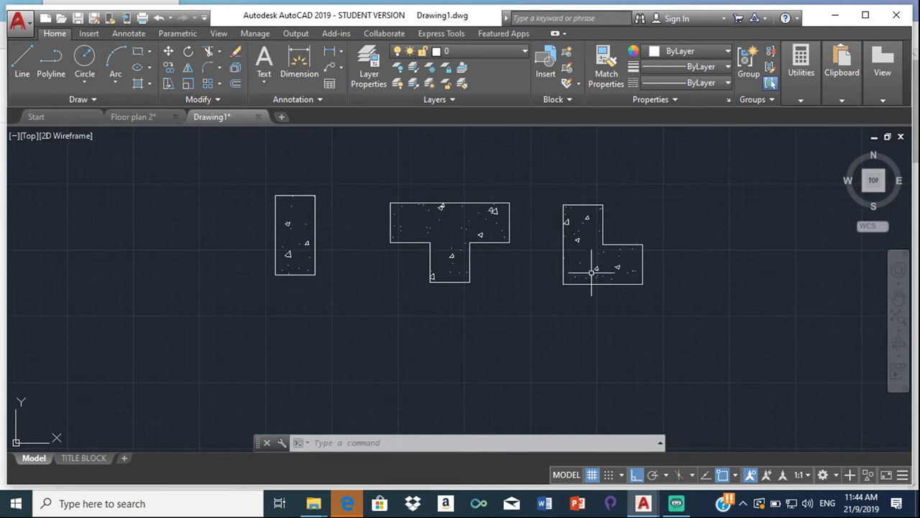
mouse_move(218, 157)
left_mouse_down()
mouse_move(221, 243)
mouse_move(276, 325)
mouse_move(373, 388)
mouse_move(508, 403)
mouse_move(601, 393)
mouse_move(677, 339)
mouse_move(723, 237)
mouse_move(703, 201)
left_mouse_up()
type("EXP")
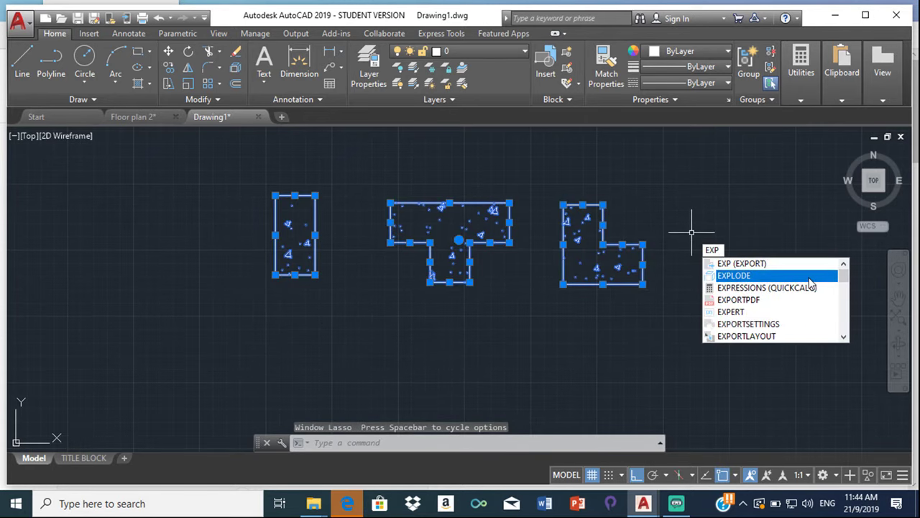
left_click(787, 276)
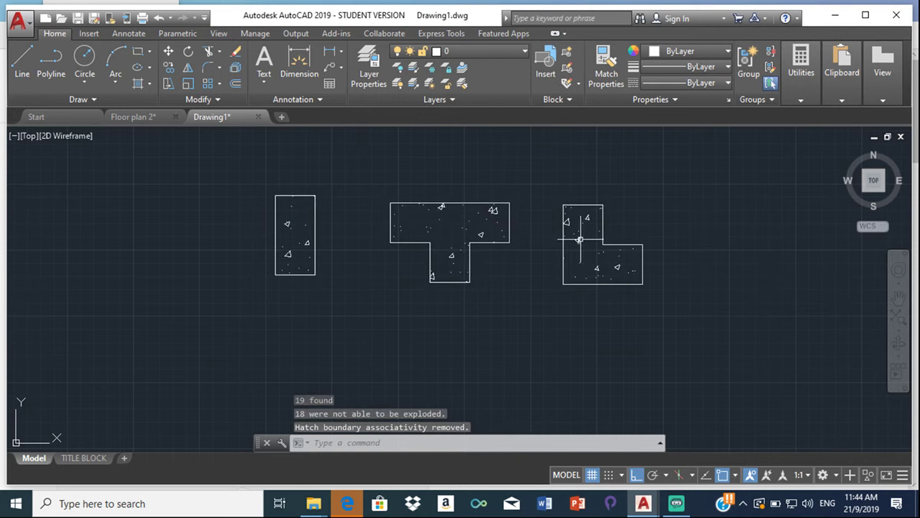
Step: Join the L-shape's outline segments into one polyline, selecting the whole hatched shape
scroll(571, 216, "down", 2)
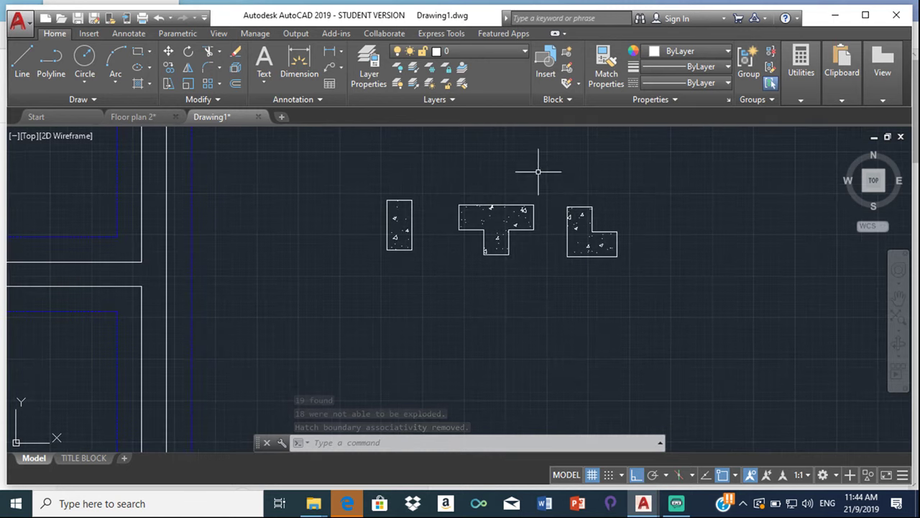
mouse_move(555, 191)
left_mouse_down()
mouse_move(574, 290)
mouse_move(631, 297)
mouse_move(685, 245)
mouse_move(659, 214)
left_mouse_up()
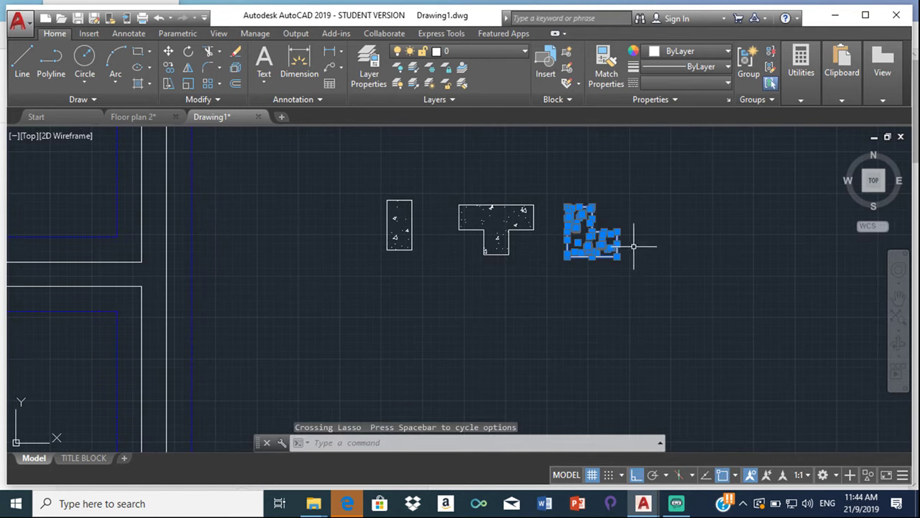
key("Return")
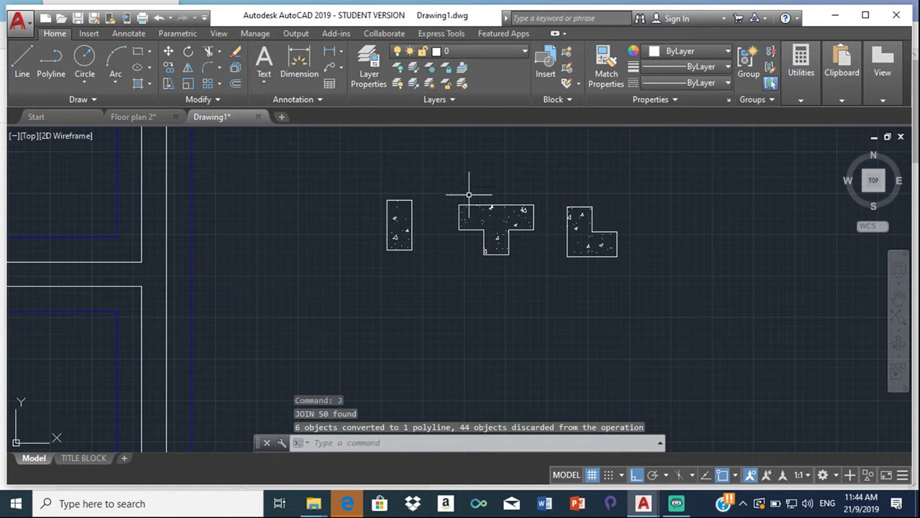
Step: Join the T-shape's outline segments into one polyline, selecting the whole hatched shape
mouse_move(449, 187)
left_mouse_down()
mouse_move(455, 237)
mouse_move(478, 292)
mouse_move(541, 253)
mouse_move(550, 184)
mouse_move(536, 199)
left_mouse_up()
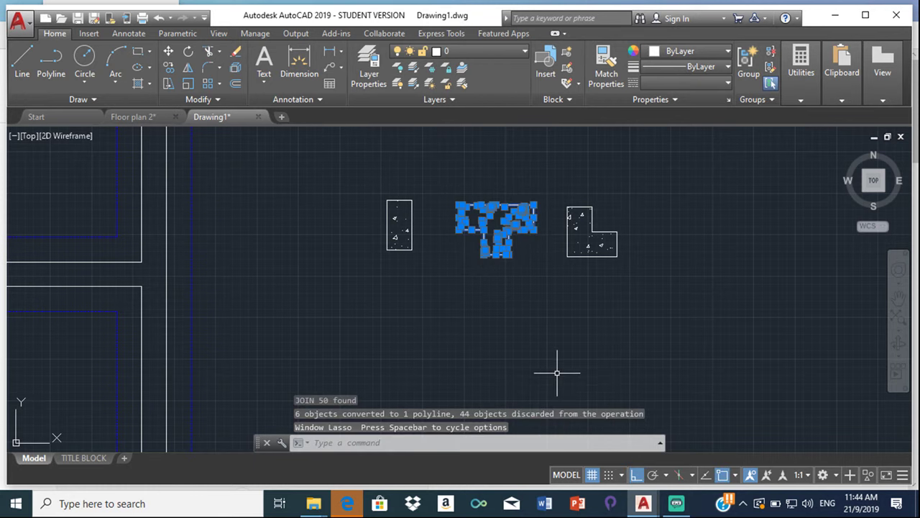
type("j")
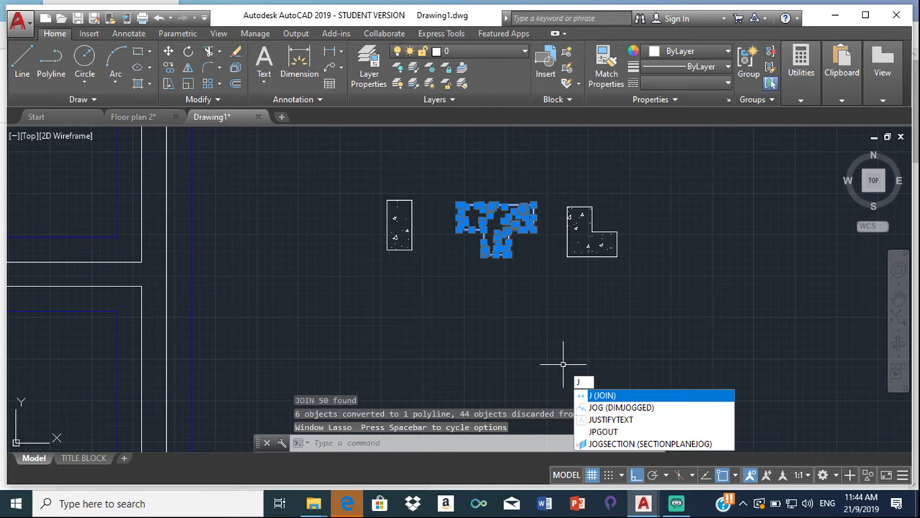
key("Return")
Step: Join the rectangle's outline segments into one polyline, selecting the whole hatched rectangle
mouse_move(361, 161)
left_mouse_down()
mouse_move(361, 220)
mouse_move(387, 275)
mouse_move(423, 260)
mouse_move(430, 192)
left_mouse_up()
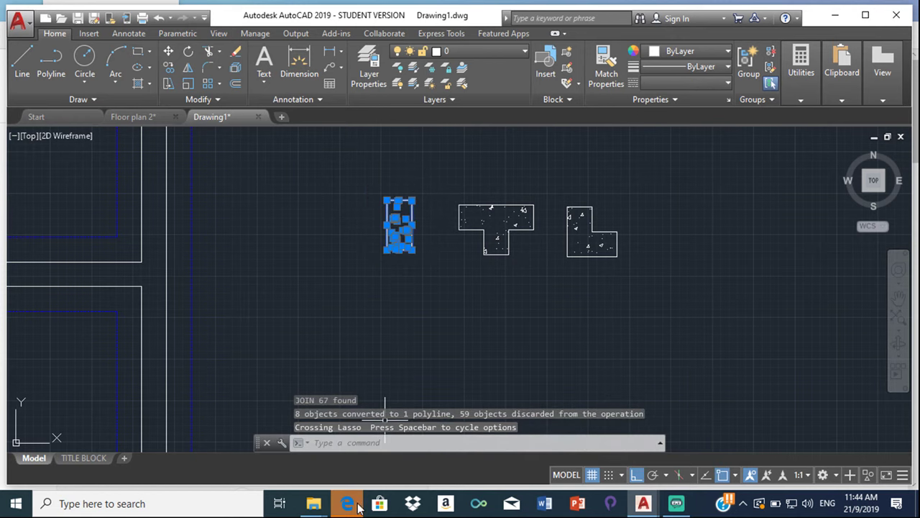
mouse_move(349, 501)
mouse_move(357, 478)
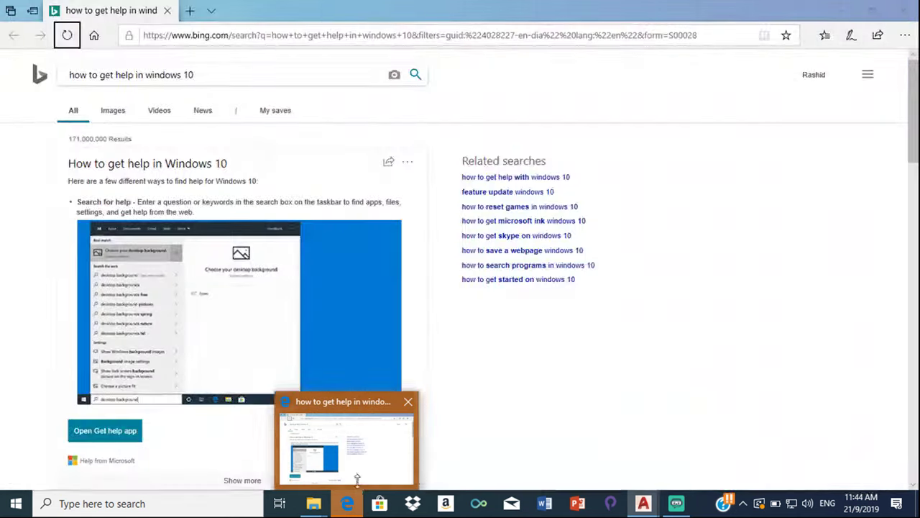
type("j")
key("Return")
Step: Examine the floor plan's wall corners and junctions and the three hatched shapes beside it
scroll(448, 300, "down", 4)
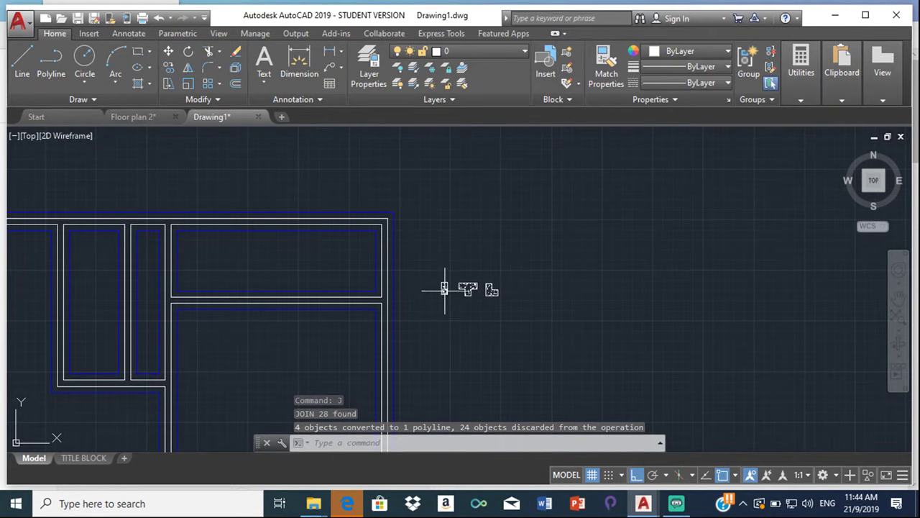
scroll(390, 292, "up", 4)
scroll(432, 277, "down", 6)
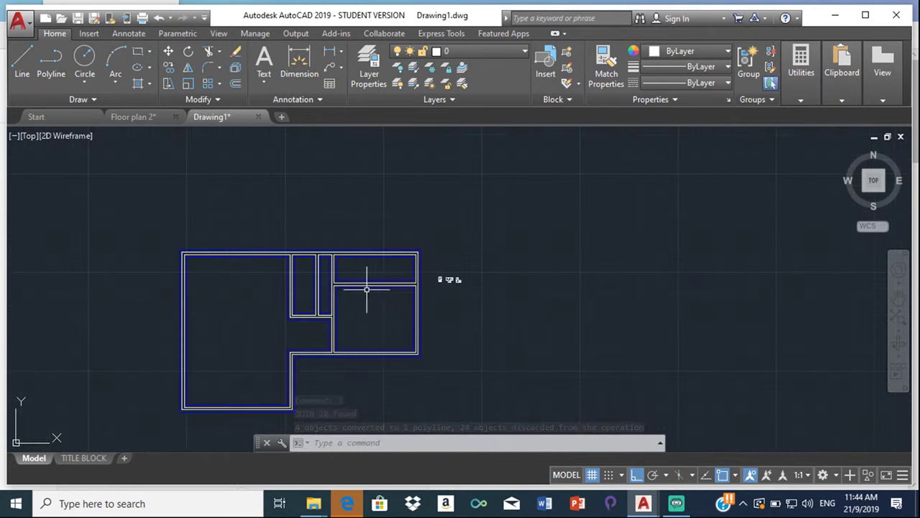
scroll(327, 294, "up", 4)
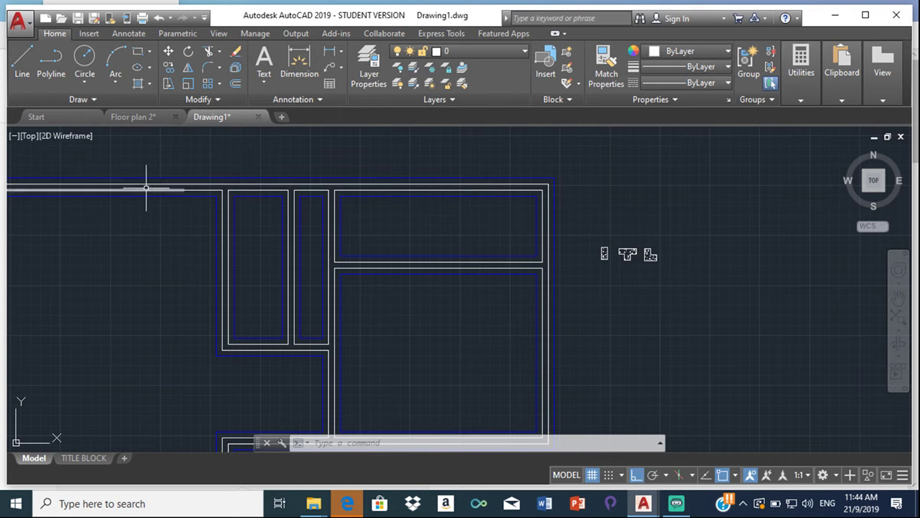
scroll(244, 192, "down", 5)
middle_click_drag(244, 191, 321, 209)
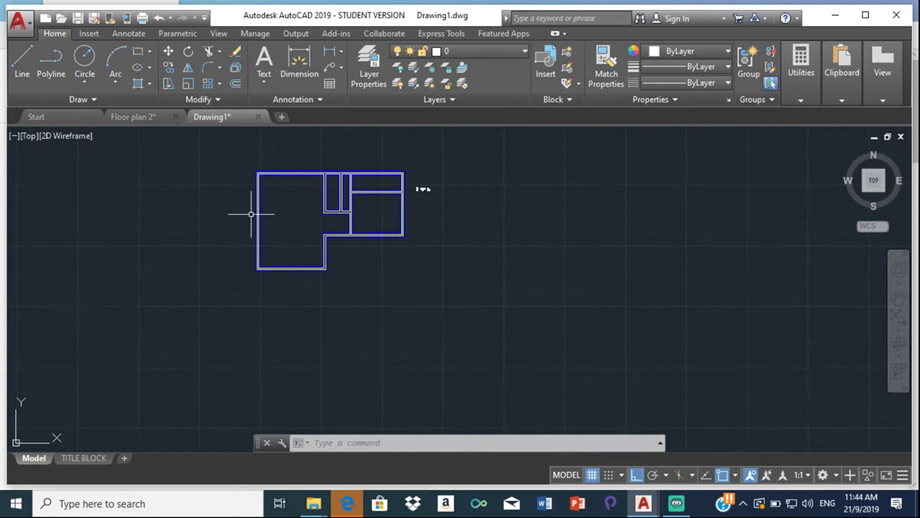
scroll(249, 205, "up", 5)
scroll(267, 170, "down", 4)
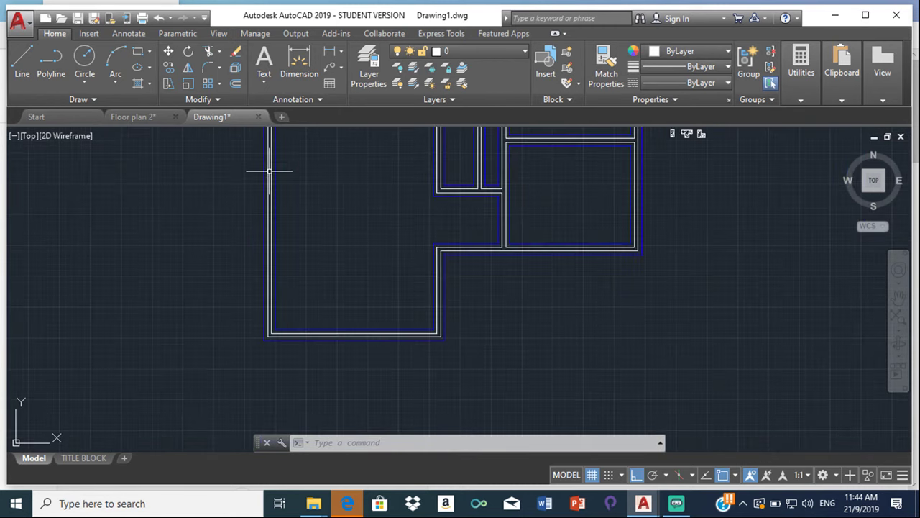
middle_click_drag(263, 154, 275, 221)
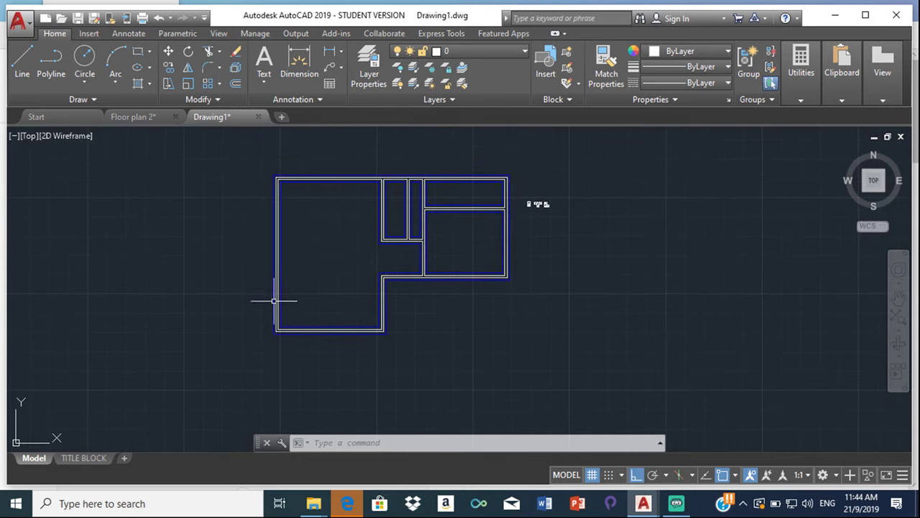
scroll(273, 233, "up", 5)
scroll(273, 234, "down", 5)
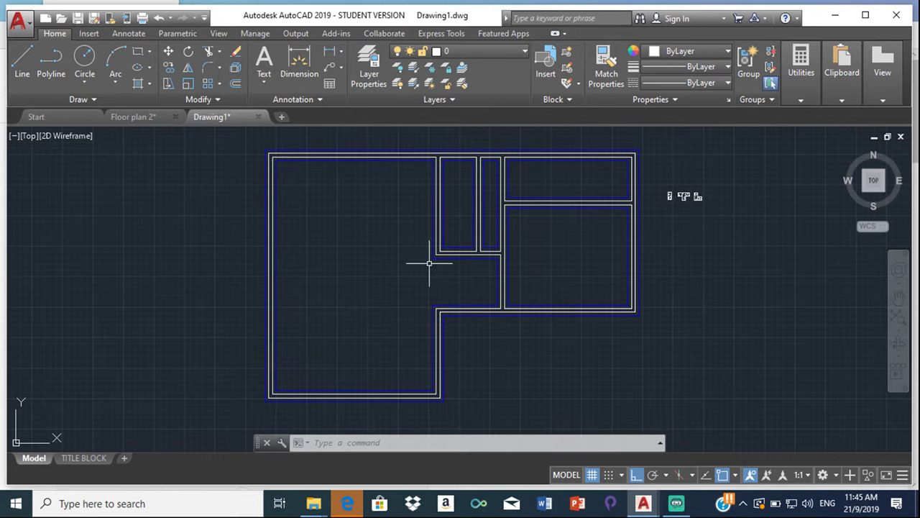
scroll(693, 195, "up", 5)
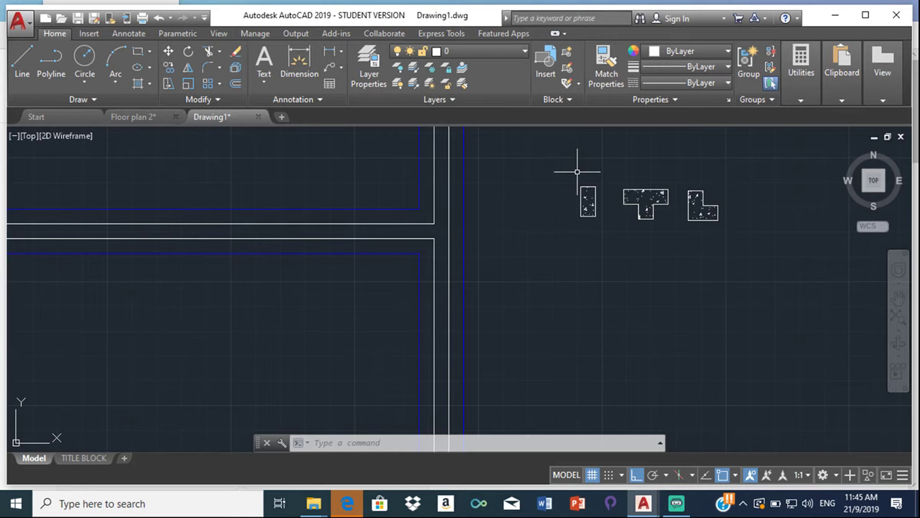
scroll(578, 171, "down", 5)
Step: Copy the hatched L-shape by its lower-left corner, with Ortho off, onto the outer wall corner at the lower left of the two narrow rooms
scroll(508, 206, "up", 7)
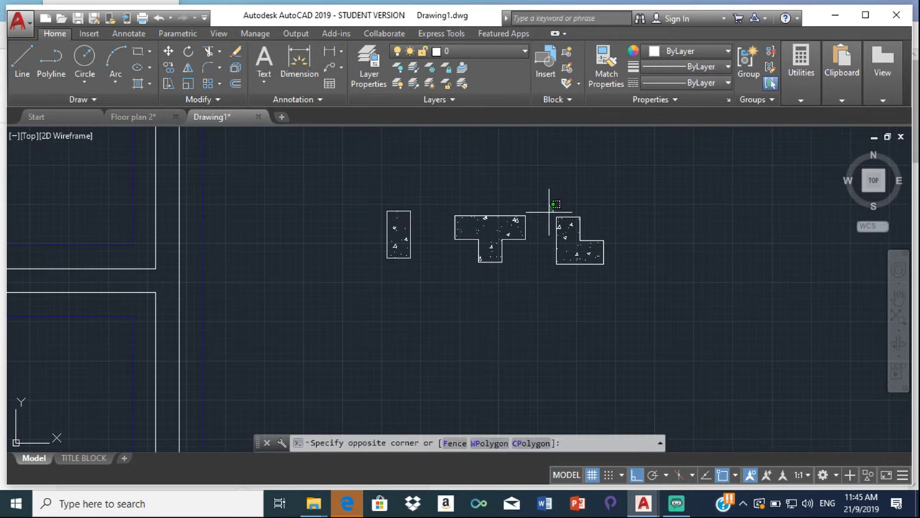
left_click_drag(551, 210, 551, 249)
mouse_move(618, 287)
left_mouse_down()
mouse_move(684, 226)
mouse_move(665, 198)
left_mouse_up()
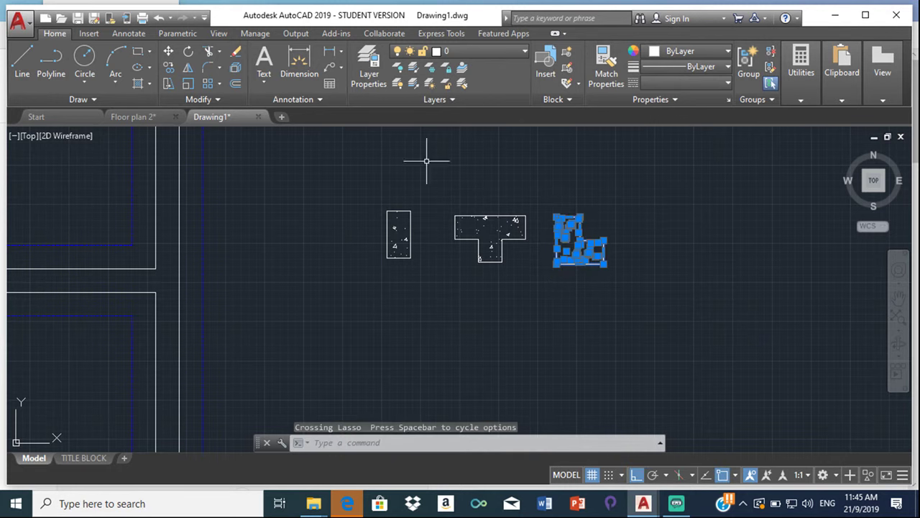
left_click(170, 67)
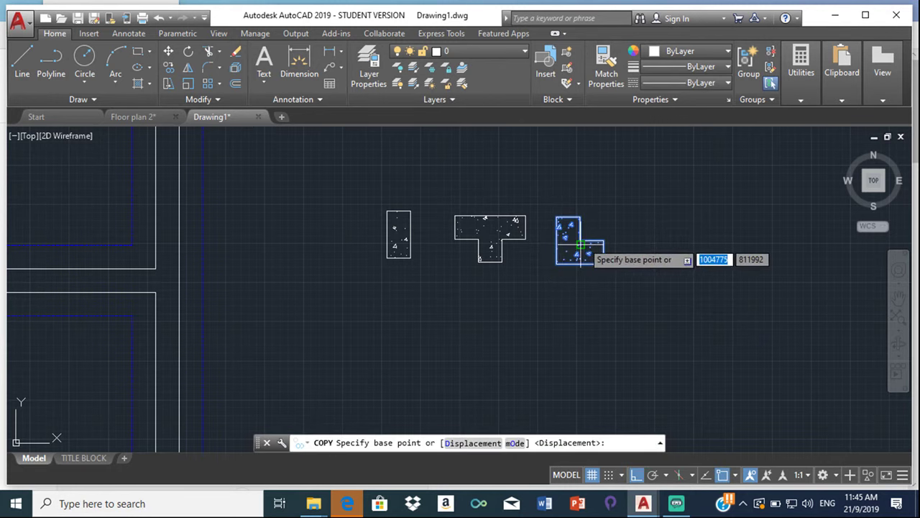
scroll(577, 252, "up", 5)
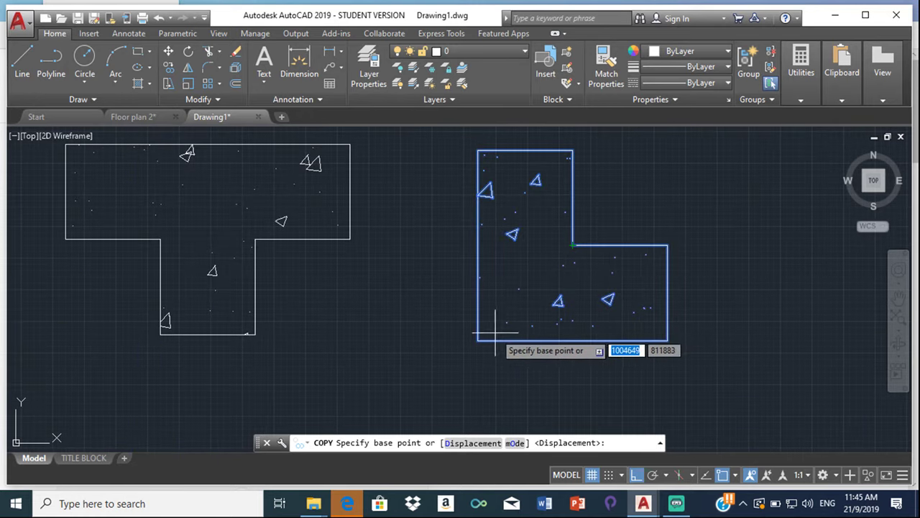
scroll(478, 341, "up", 5)
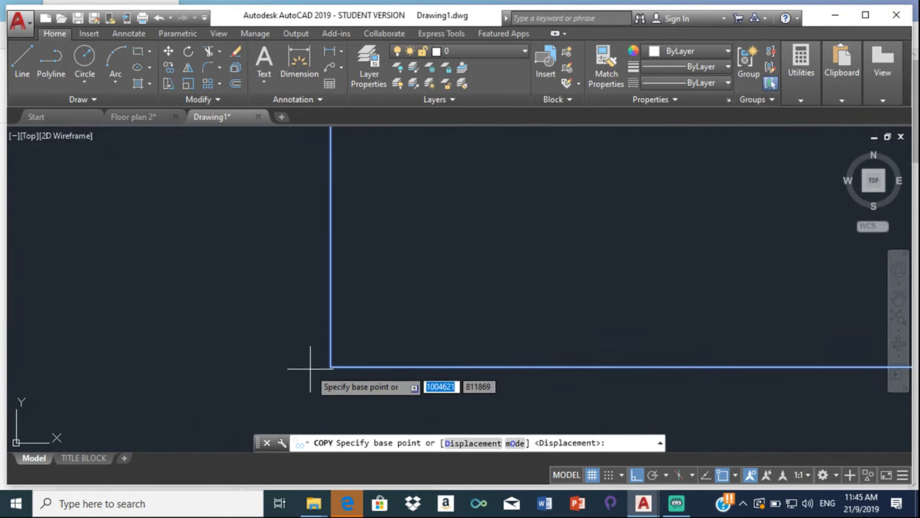
left_click(330, 367)
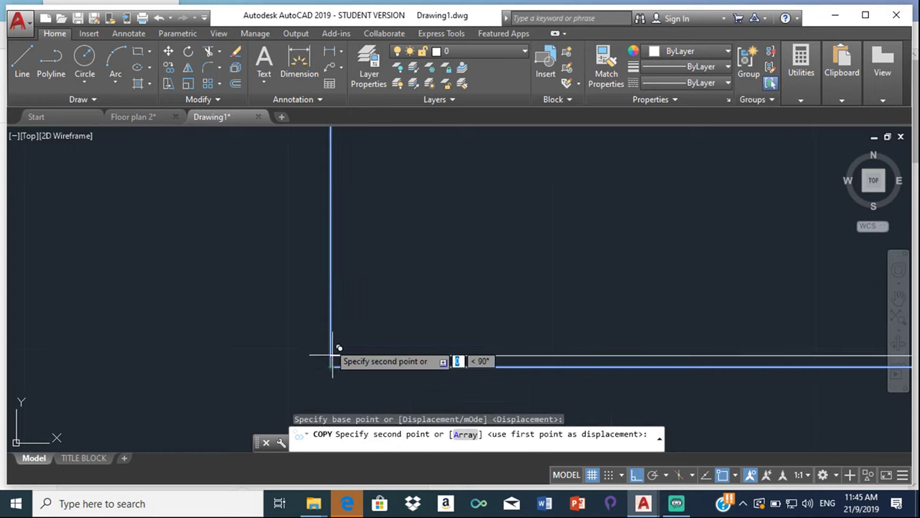
scroll(262, 302, "down", 5)
scroll(252, 320, "down", 3)
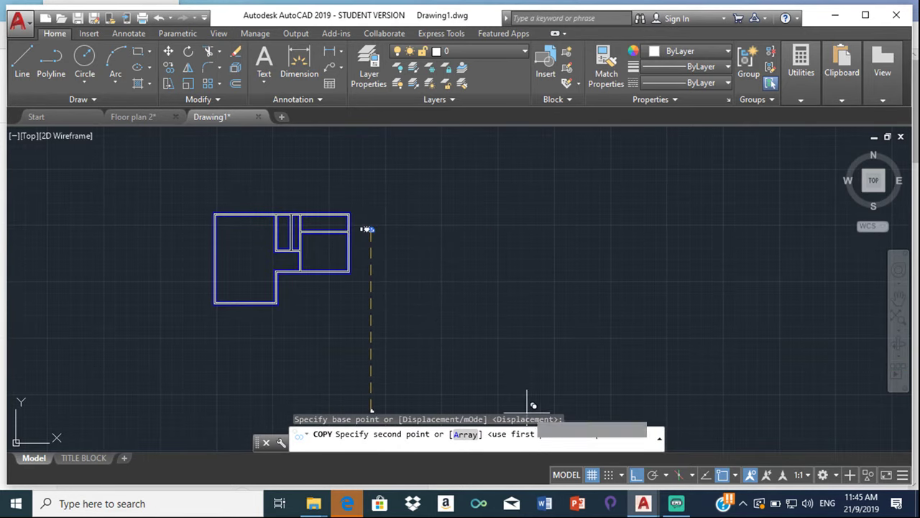
left_click(636, 476)
scroll(212, 291, "up", 4)
scroll(180, 280, "up", 5)
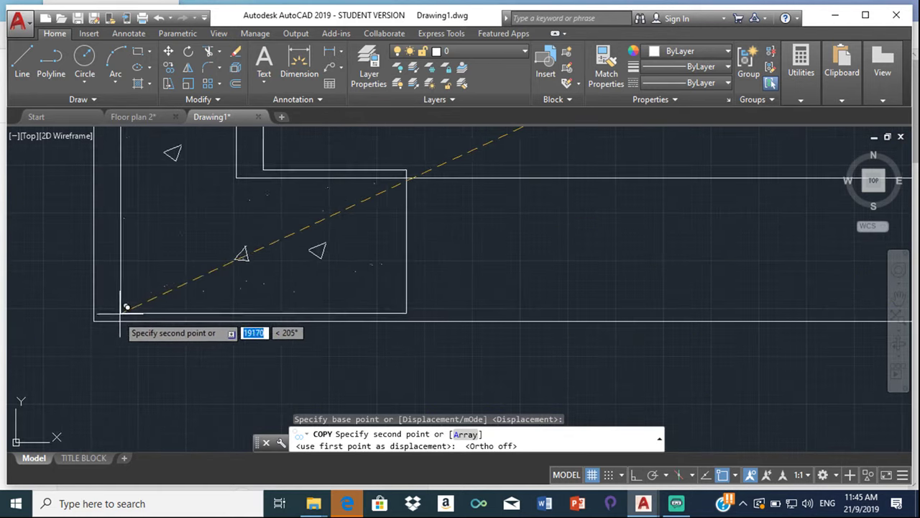
left_click(226, 270)
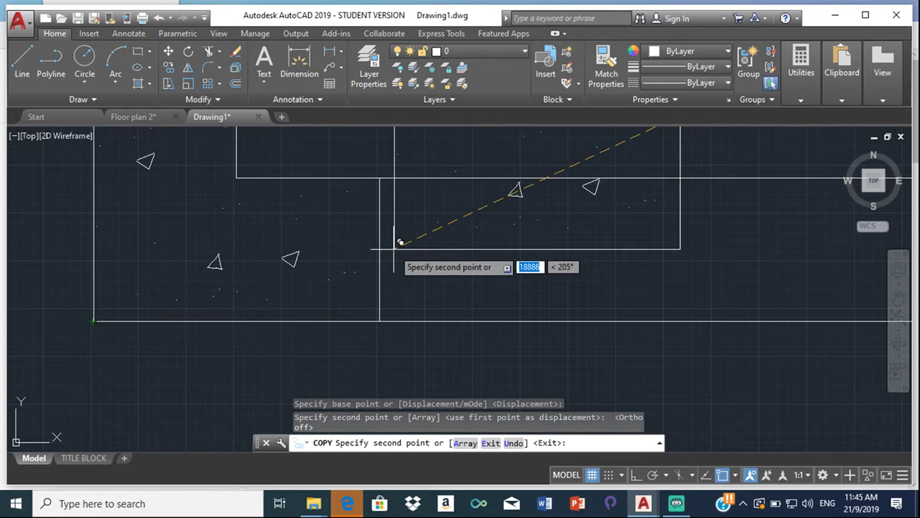
Step: Place another copy of the L-shape on the floor plan's bottom-left exterior wall corner
scroll(439, 190, "down", 5)
middle_click_drag(430, 204, 322, 308)
scroll(425, 202, "down", 3)
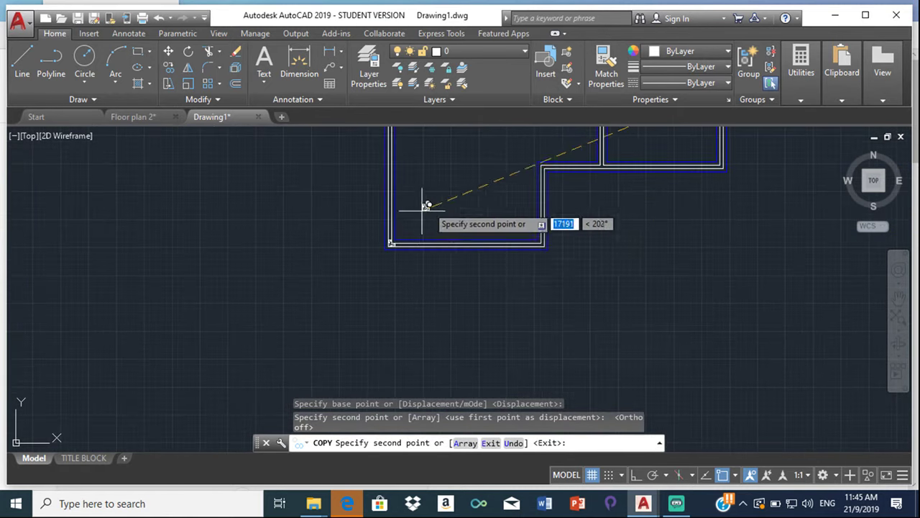
mouse_move(425, 201)
middle_mouse_down()
mouse_move(411, 233)
mouse_move(388, 241)
middle_mouse_up()
scroll(431, 223, "up", 6)
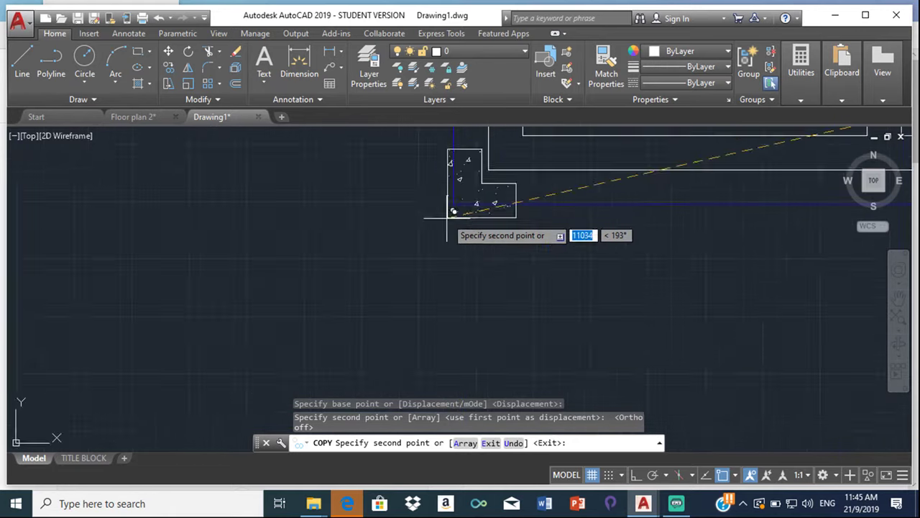
scroll(388, 288, "down", 1)
scroll(418, 255, "up", 5)
scroll(382, 255, "down", 1)
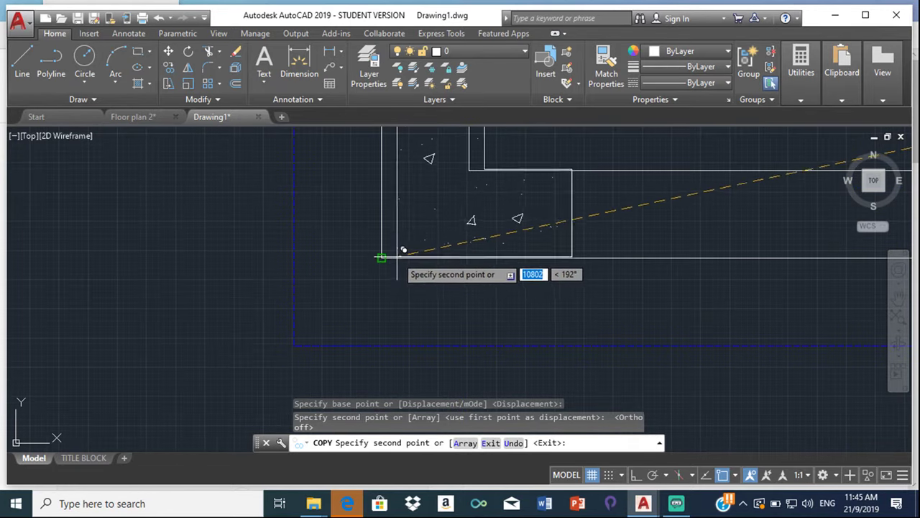
left_click(392, 248)
Step: Place one more L-shape copy in the empty space above the plan's top-right corner and end the copying
scroll(503, 176, "down", 3)
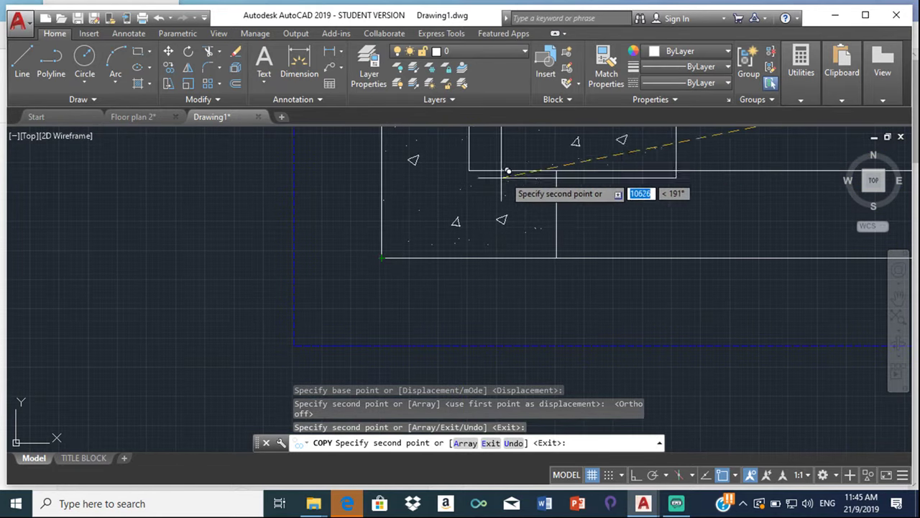
scroll(491, 184, "up", 3)
scroll(492, 184, "down", 3)
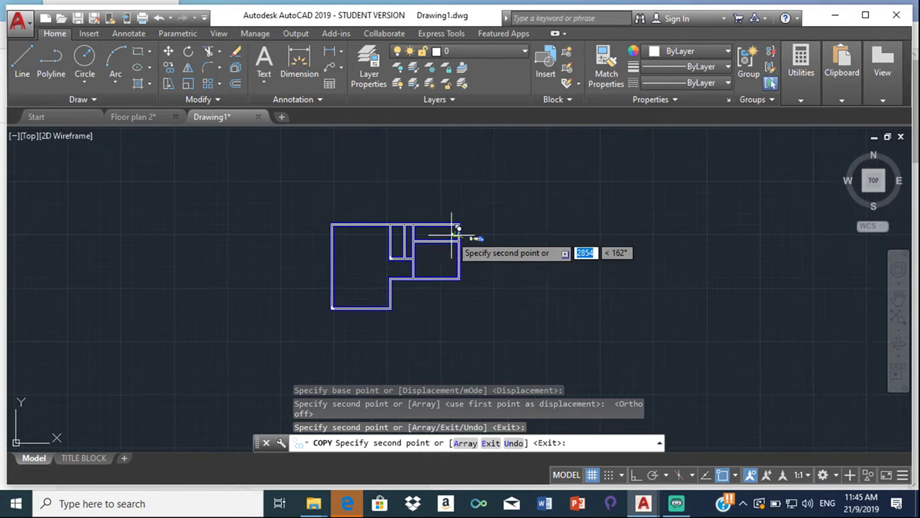
scroll(450, 237, "up", 3)
scroll(447, 246, "up", 3)
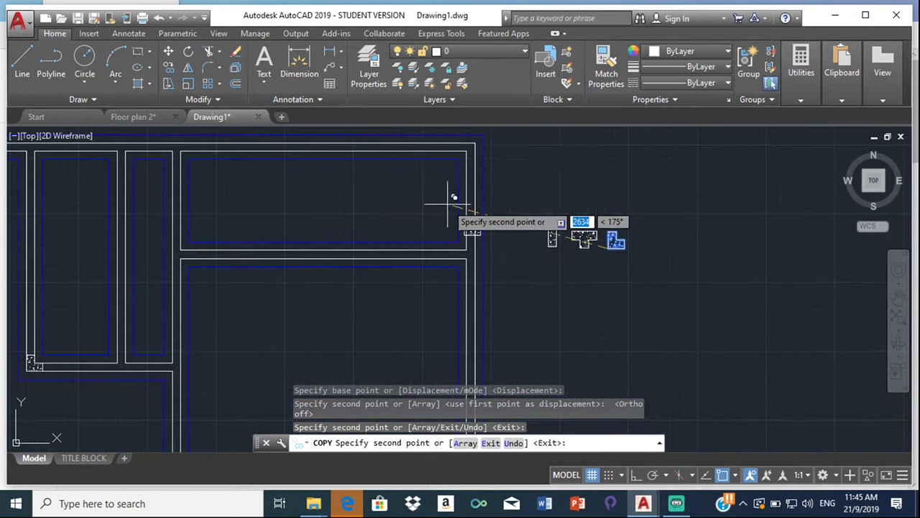
scroll(515, 257, "down", 3)
middle_click_drag(525, 233, 474, 317)
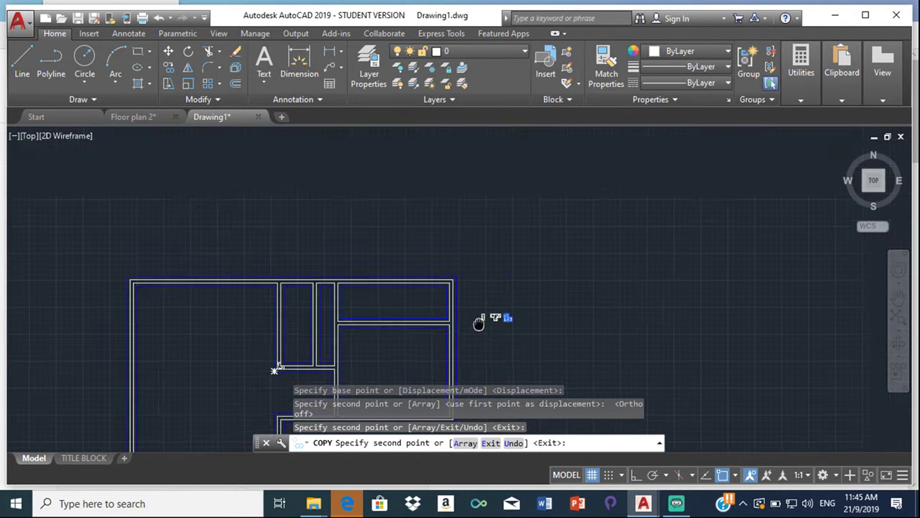
left_click(468, 251)
key("Escape")
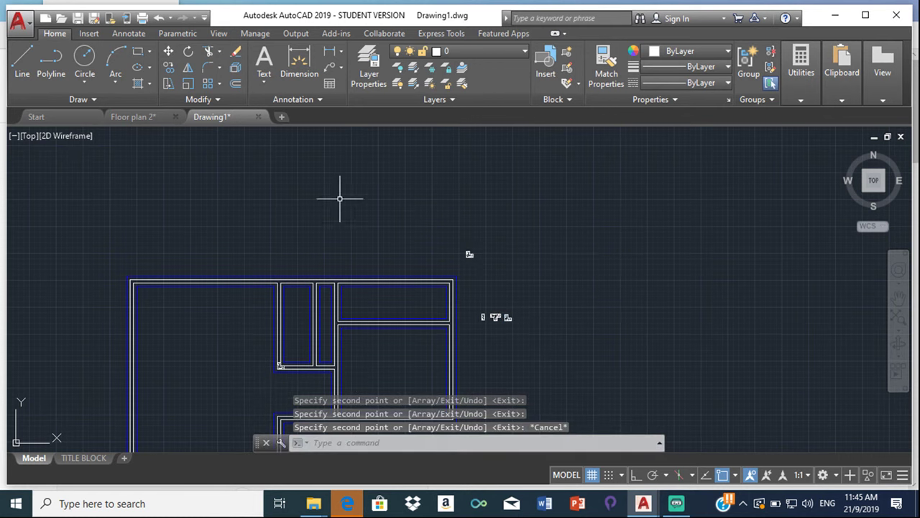
Step: Rotate the loose L-shape copy above the plan by 180° about its upper-left corner, with Ortho on
scroll(302, 164, "up", 2)
left_click_drag(556, 296, 572, 309)
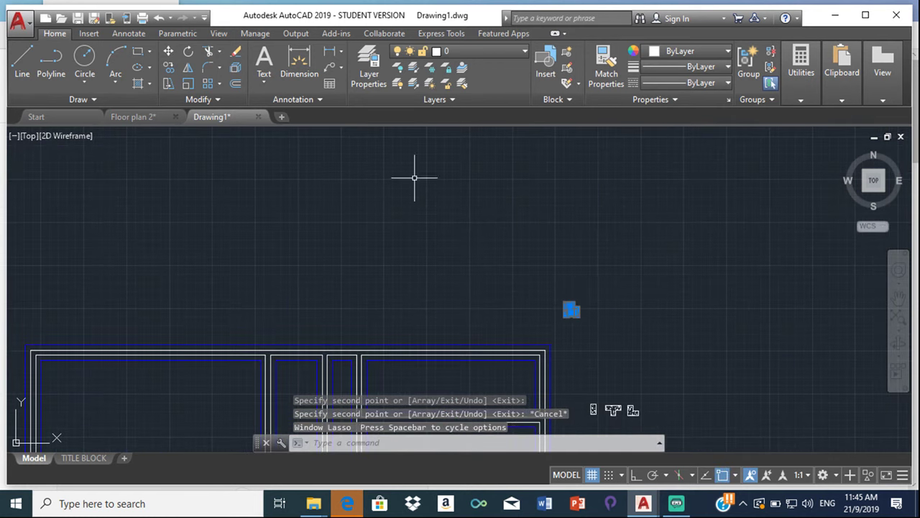
left_click(189, 53)
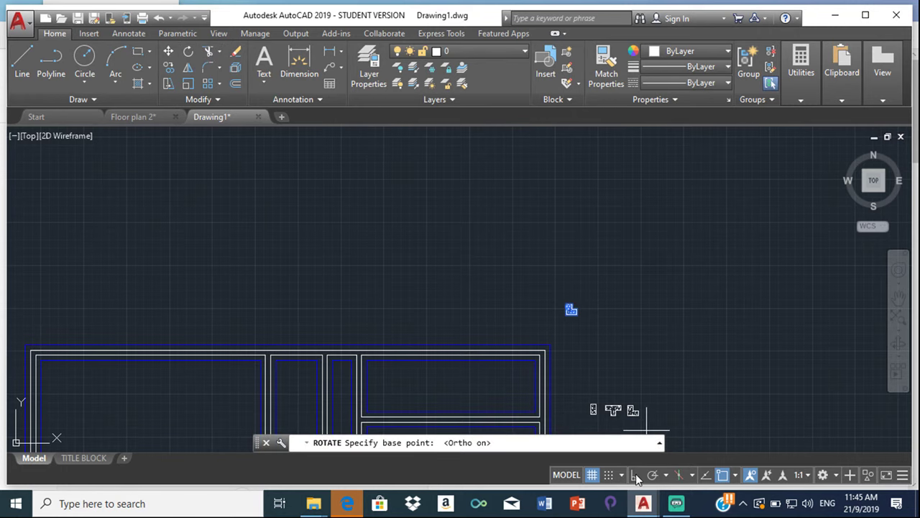
scroll(505, 324, "down", 2)
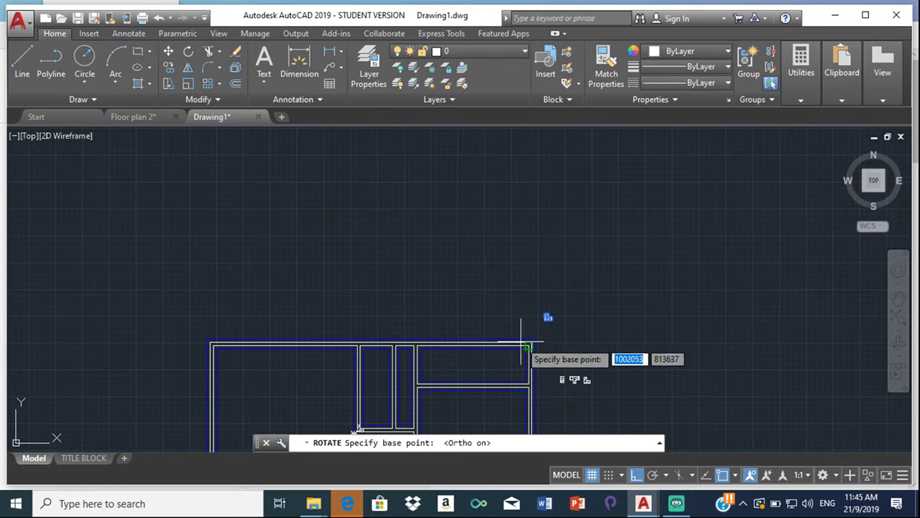
scroll(503, 335, "down", 5)
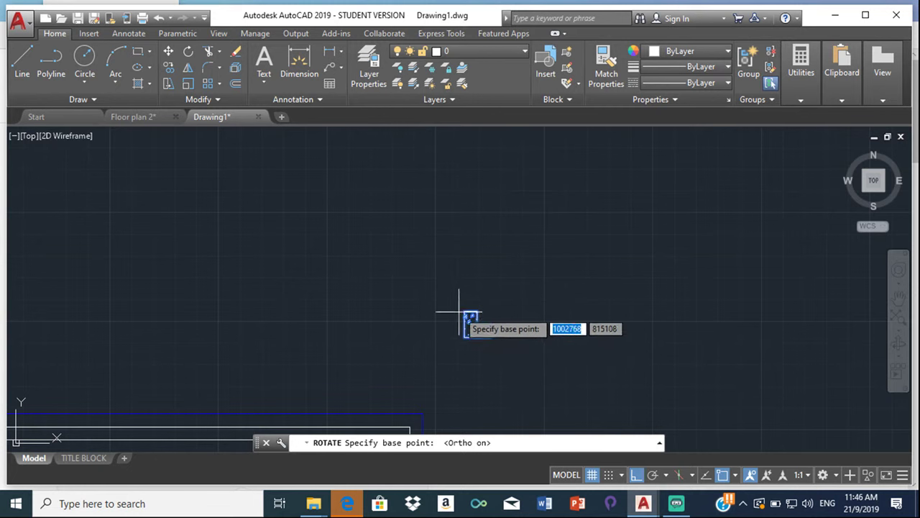
left_click(464, 313)
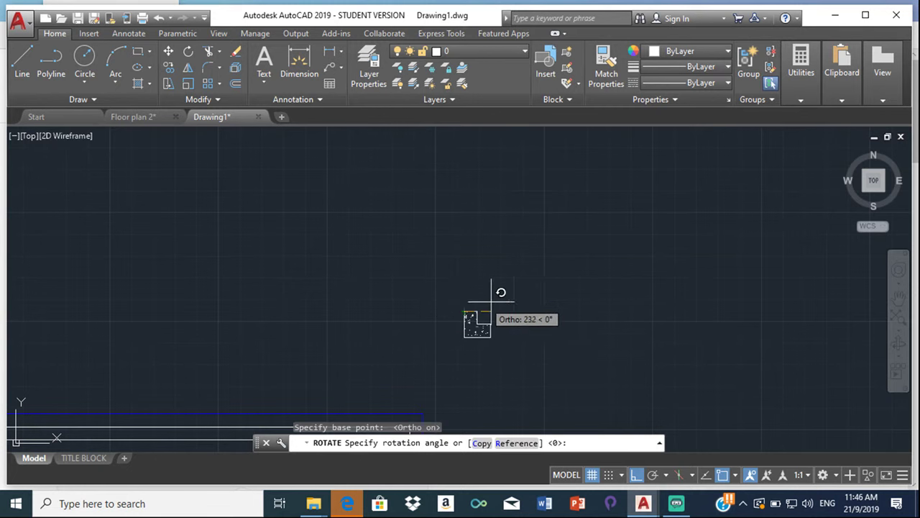
left_click(435, 297)
Step: Copy the rotated L-shape by its inner corner onto the inner wall corner at the plan's top right and end the copying
mouse_move(415, 257)
left_mouse_down()
mouse_move(414, 288)
mouse_move(424, 253)
left_mouse_up()
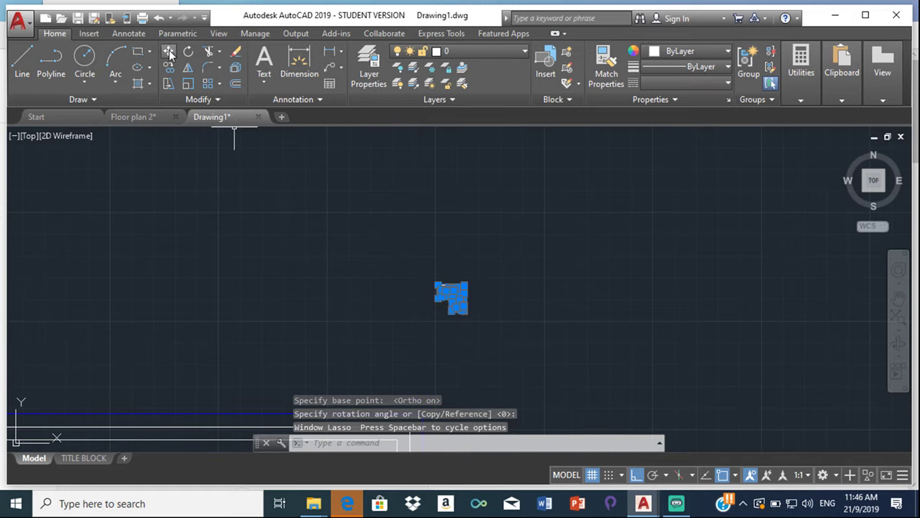
left_click(168, 67)
left_click(452, 294)
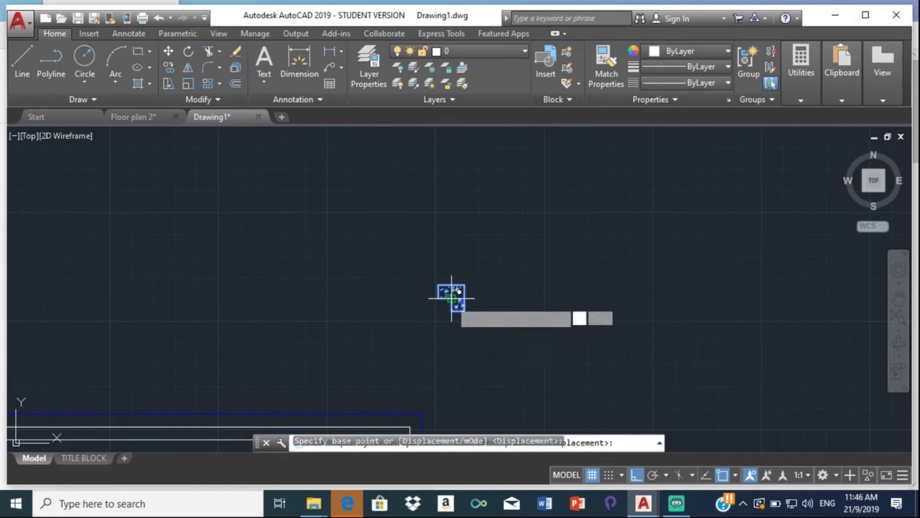
middle_click_drag(420, 376, 473, 263)
scroll(438, 323, "up", 5)
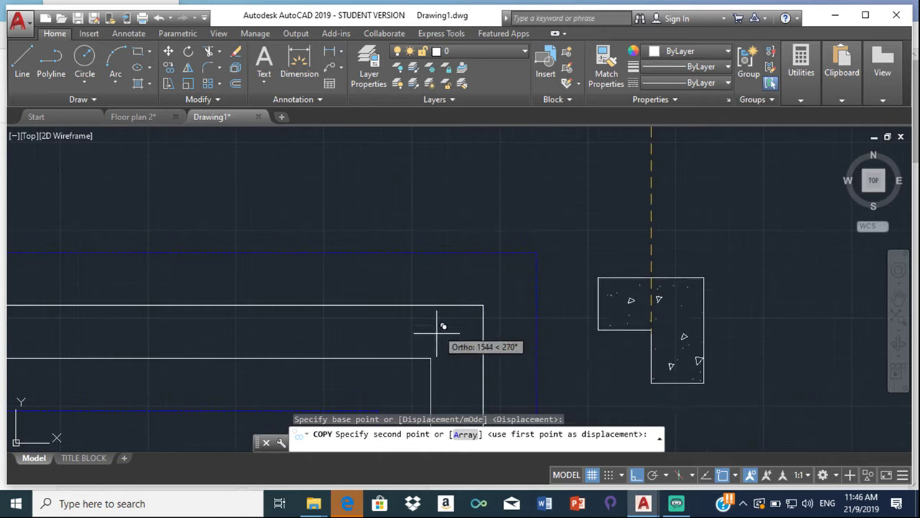
left_click(656, 318)
scroll(495, 333, "down", 6)
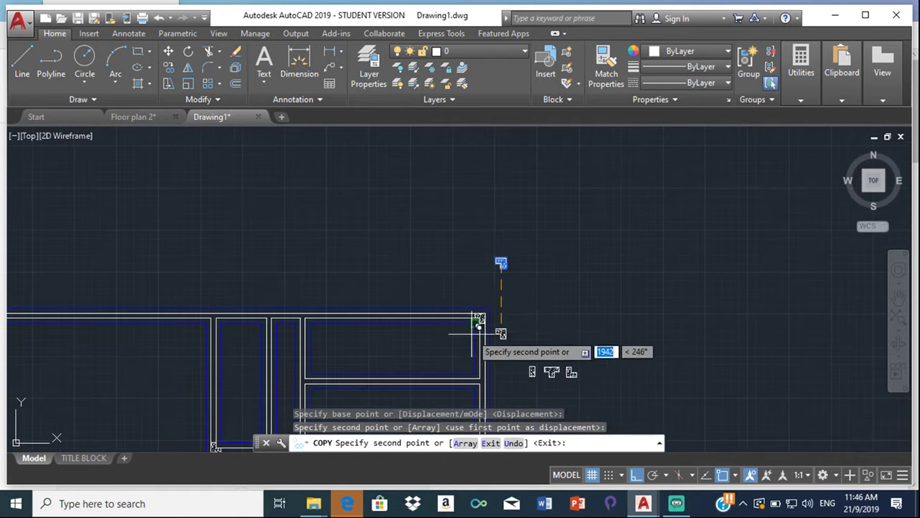
scroll(495, 333, "up", 6)
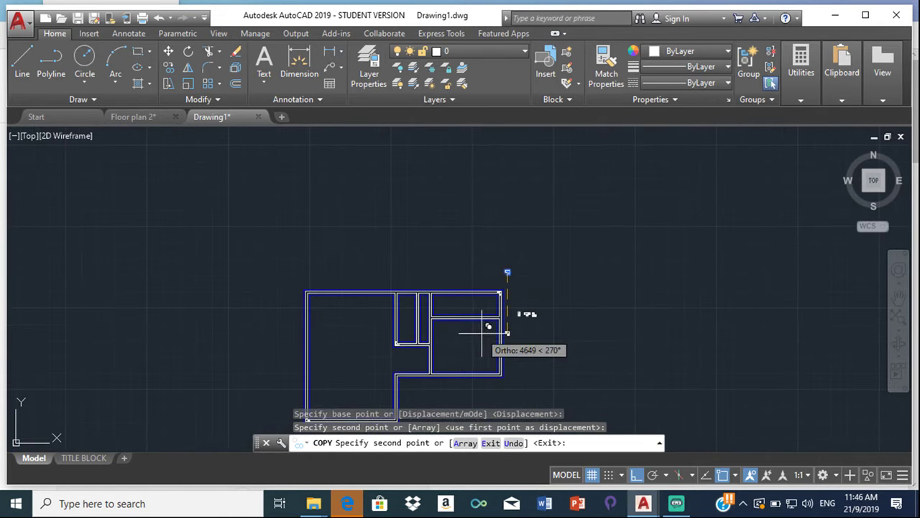
scroll(487, 339, "up", 6)
scroll(510, 308, "down", 4)
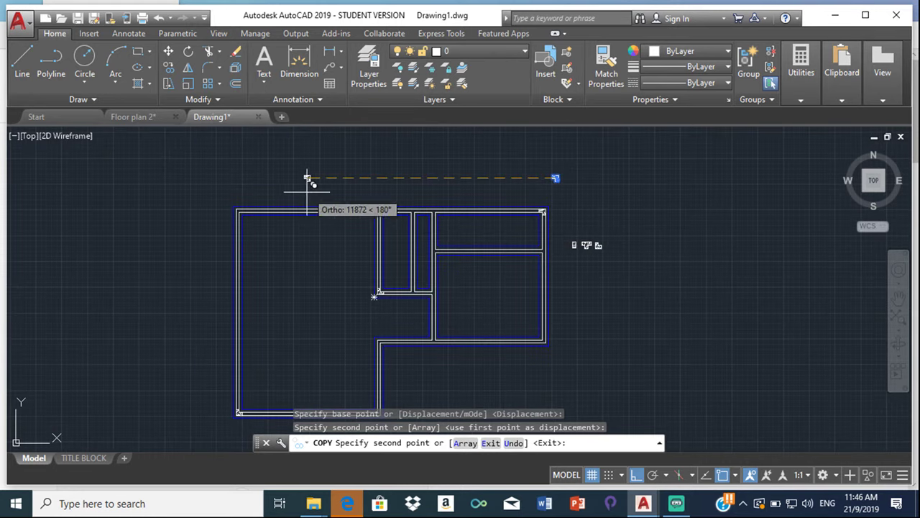
key("Escape")
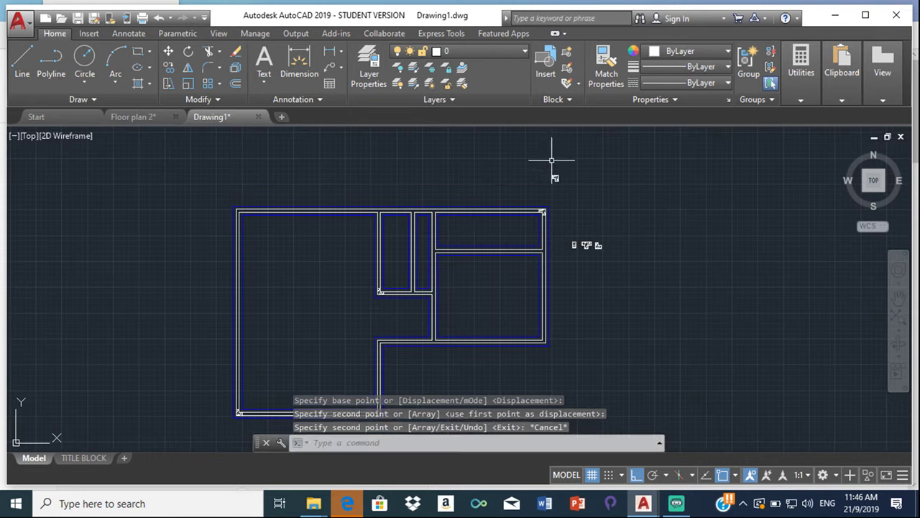
Step: Rotate the loose L-shape above the plan's top-right corner by 270° about the lower-left corner of its horizontal arm
left_click_drag(545, 188, 555, 178)
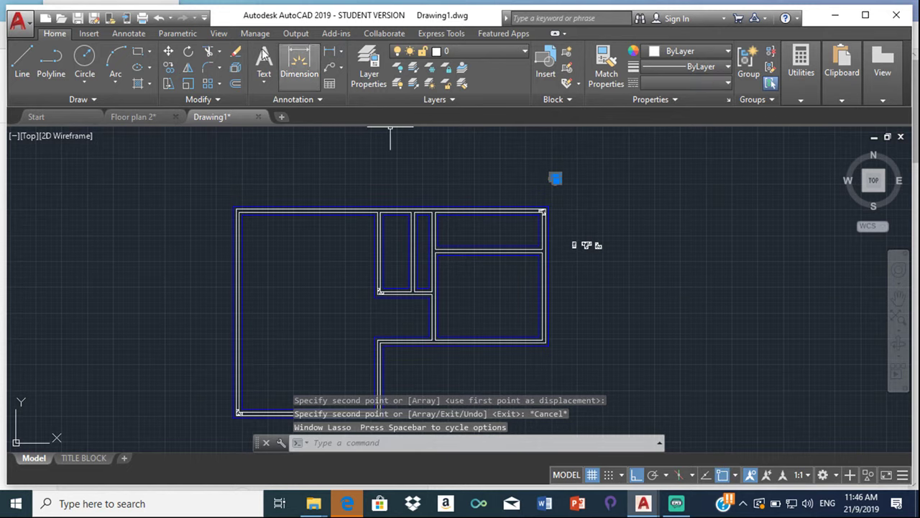
left_click(185, 56)
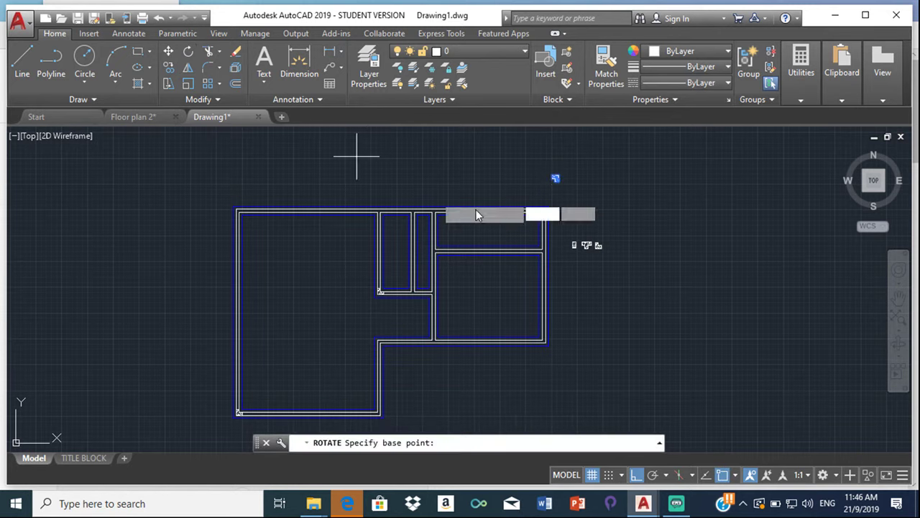
scroll(501, 218, "up", 5)
scroll(658, 189, "down", 10)
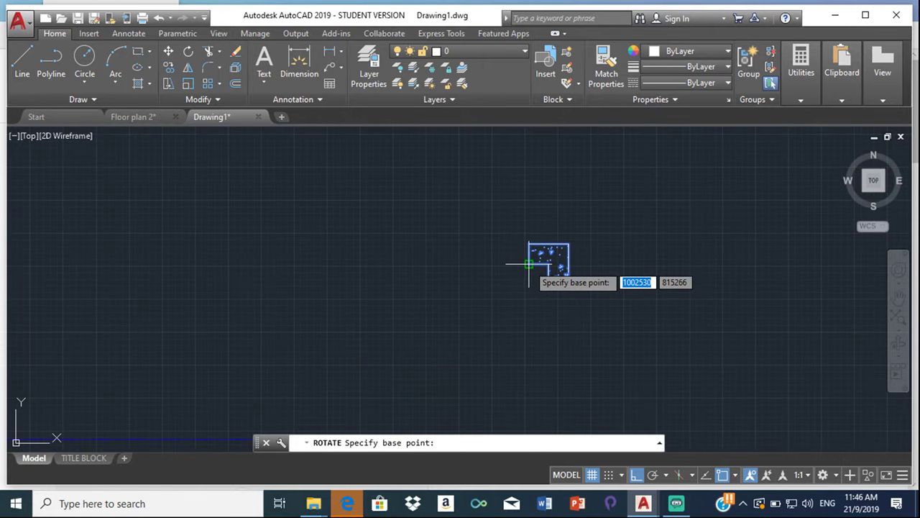
left_click(528, 264)
left_click(548, 295)
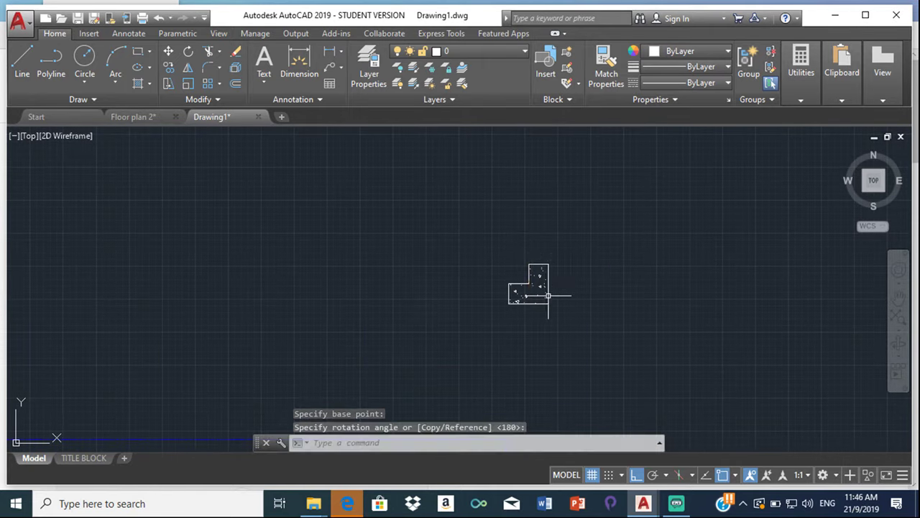
Step: Copy the rotated L-shape by its lower-right corner onto the exterior wall corner at the bottom right of the large right-hand room
mouse_move(532, 238)
left_mouse_down()
mouse_move(596, 302)
mouse_move(504, 241)
left_mouse_up()
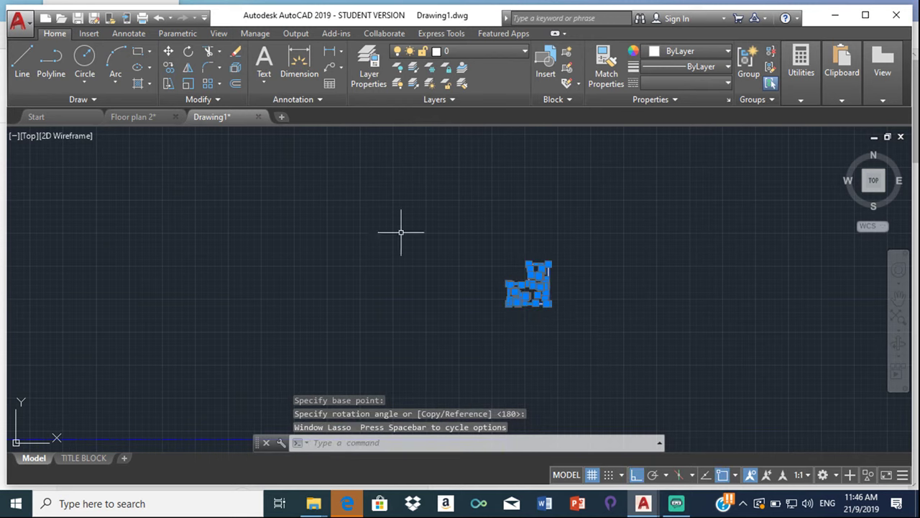
left_click(168, 67)
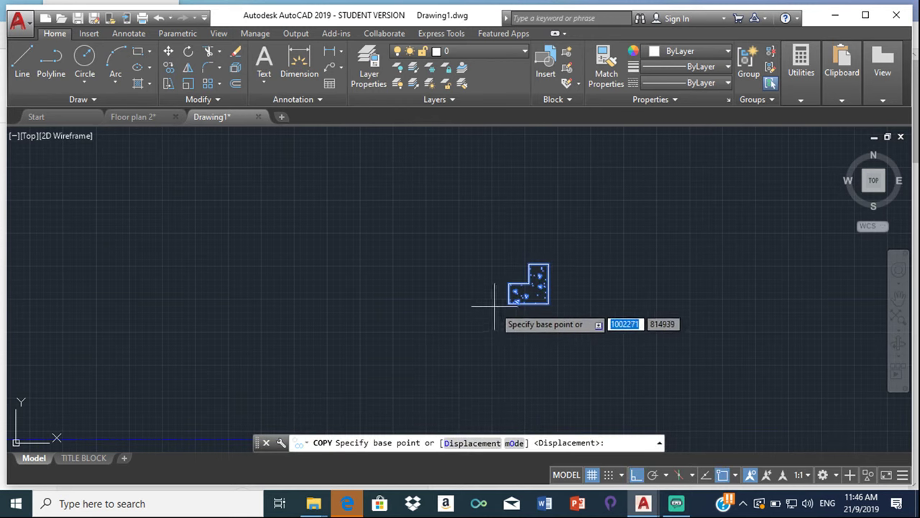
left_click(551, 302)
scroll(534, 333, "up", 5)
scroll(493, 257, "down", 3)
scroll(453, 199, "up", 3)
scroll(268, 192, "up", 2)
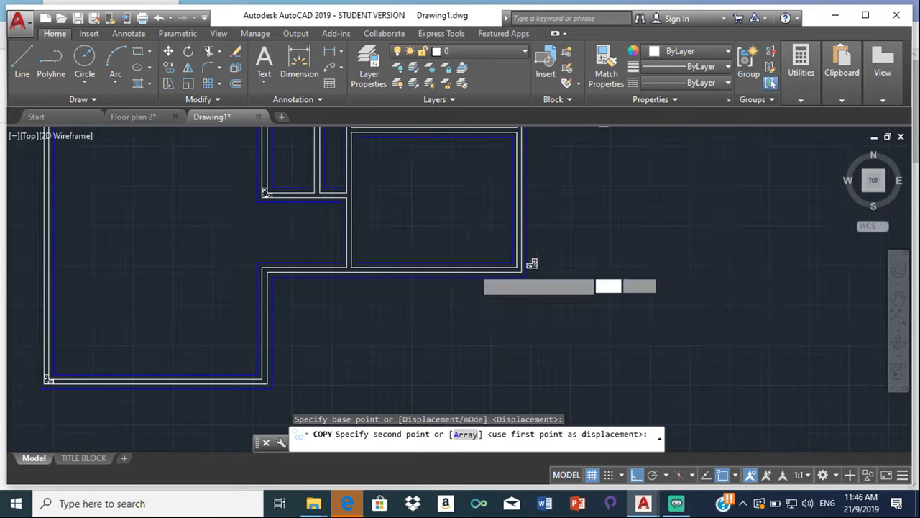
scroll(536, 266, "up", 4)
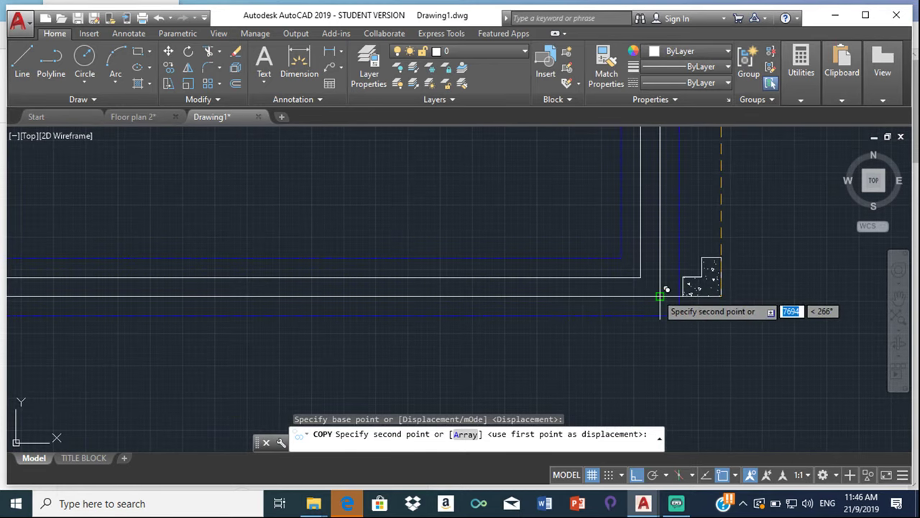
left_click(660, 295)
Step: Place another L-shape copy in the empty space above the plan's top-left corner and end the copying
scroll(627, 254, "down", 5)
scroll(471, 187, "up", 4)
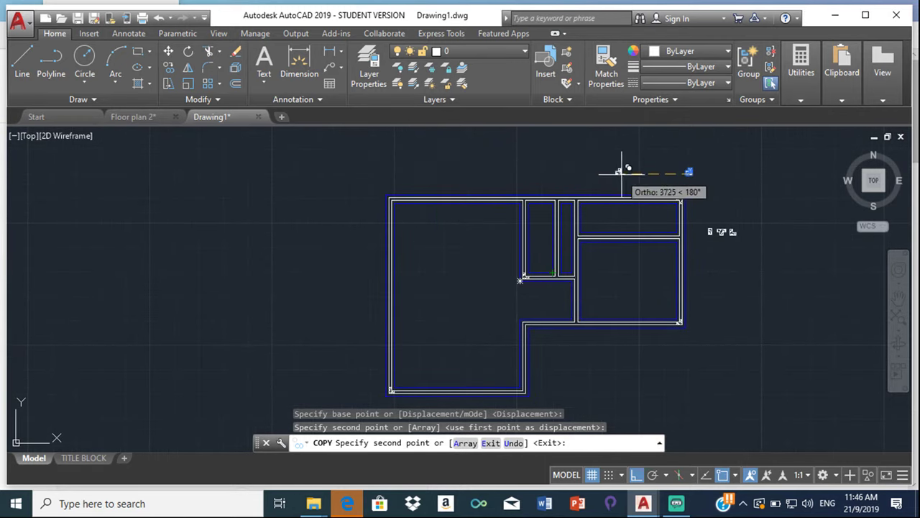
key("Escape")
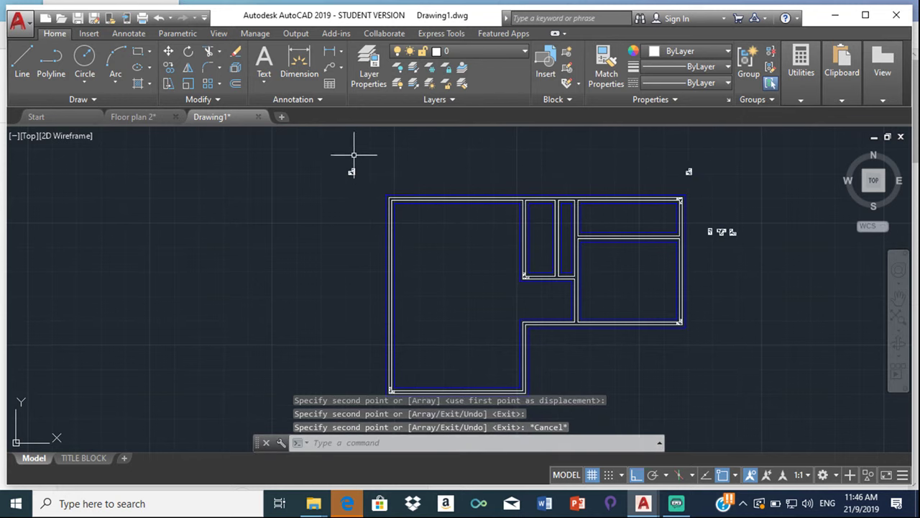
Step: Rotate the loose L-shape copy near the plan's top-left corner by 180° about its lower-left corner
mouse_move(327, 160)
left_mouse_down()
mouse_move(390, 212)
mouse_move(399, 183)
mouse_move(345, 174)
mouse_move(384, 175)
mouse_move(350, 155)
left_mouse_up()
key("Escape")
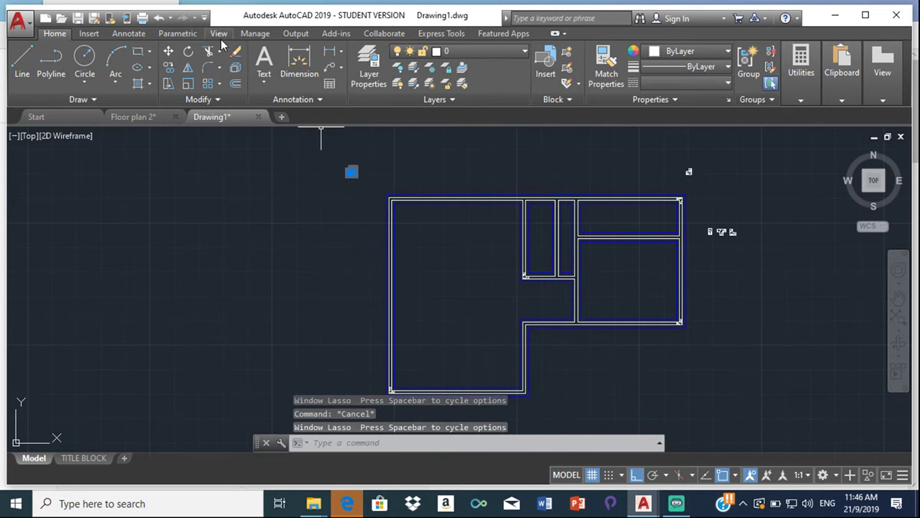
left_click(194, 55)
scroll(317, 155, "up", 2)
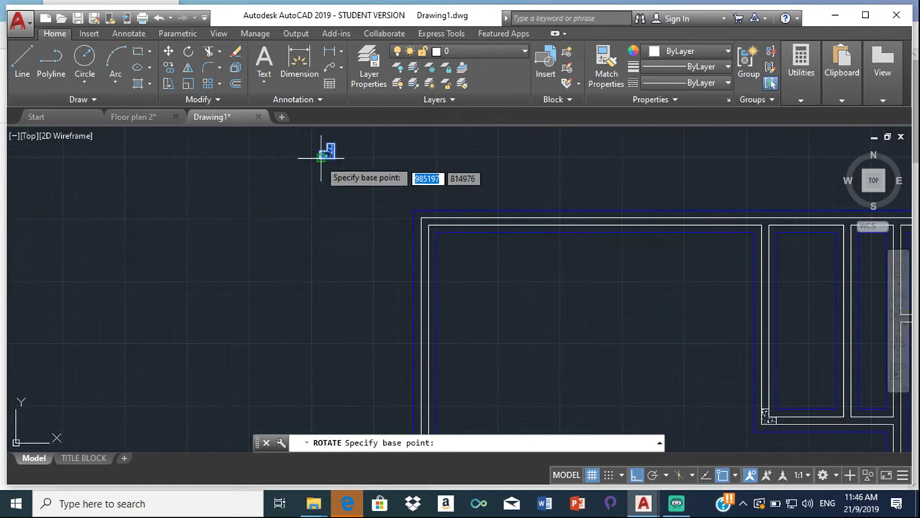
scroll(316, 156, "up", 4)
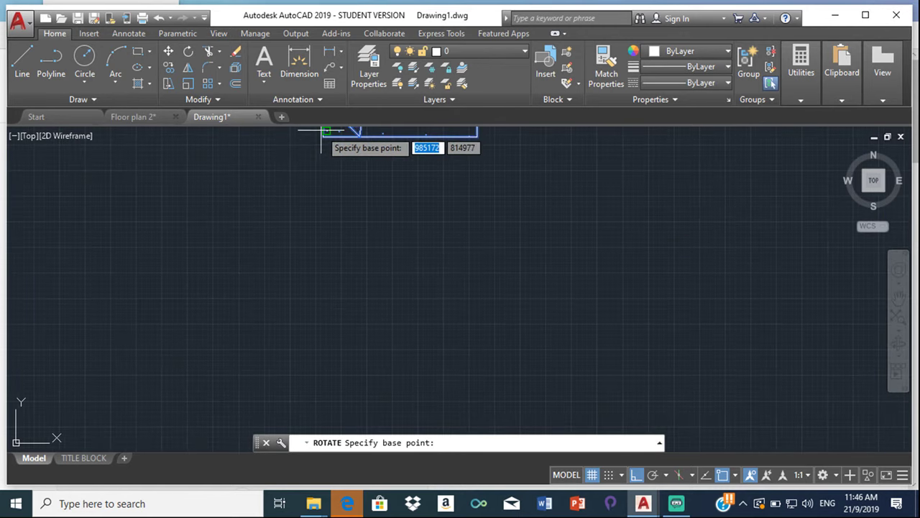
scroll(316, 133, "up", 2)
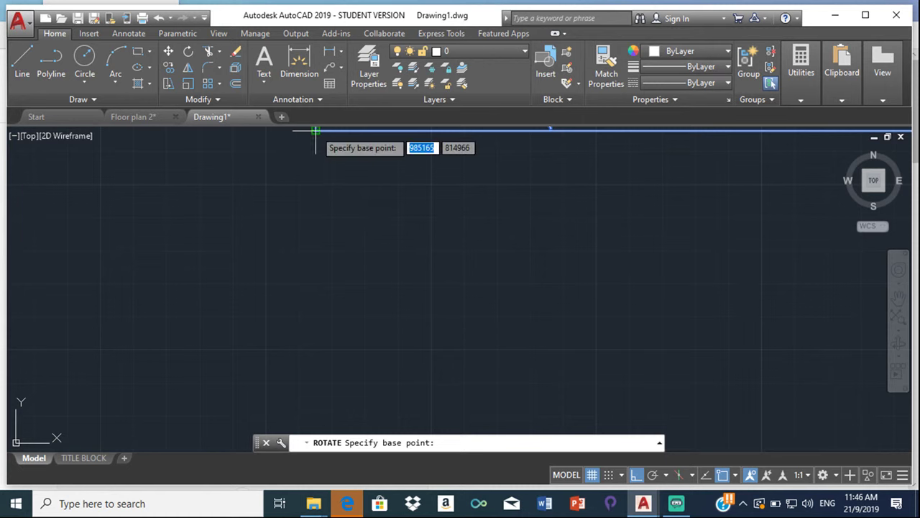
left_click(315, 130)
scroll(425, 192, "down", 5)
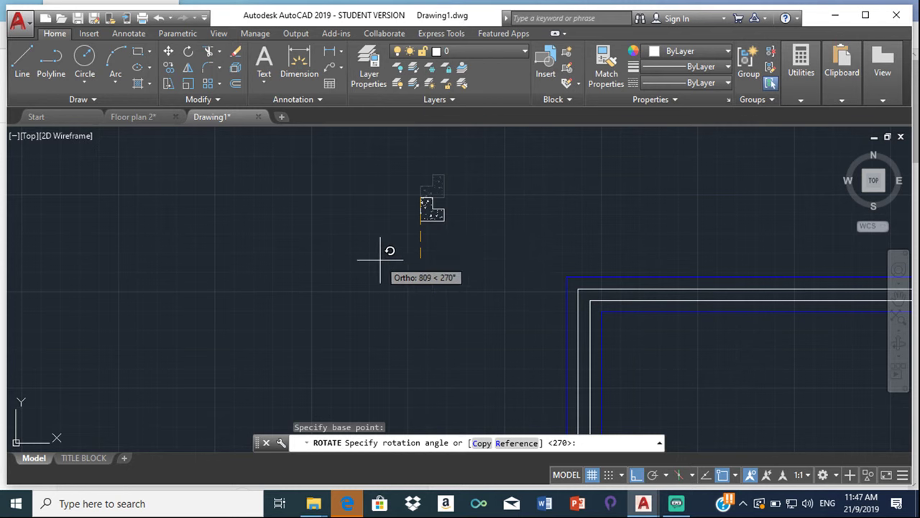
left_click(387, 187)
Step: Copy this rotated L-shape by its inner corner onto the inner wall corner at the plan's top left and end the copying
mouse_move(392, 173)
left_mouse_down()
mouse_move(468, 263)
mouse_move(441, 191)
left_mouse_up()
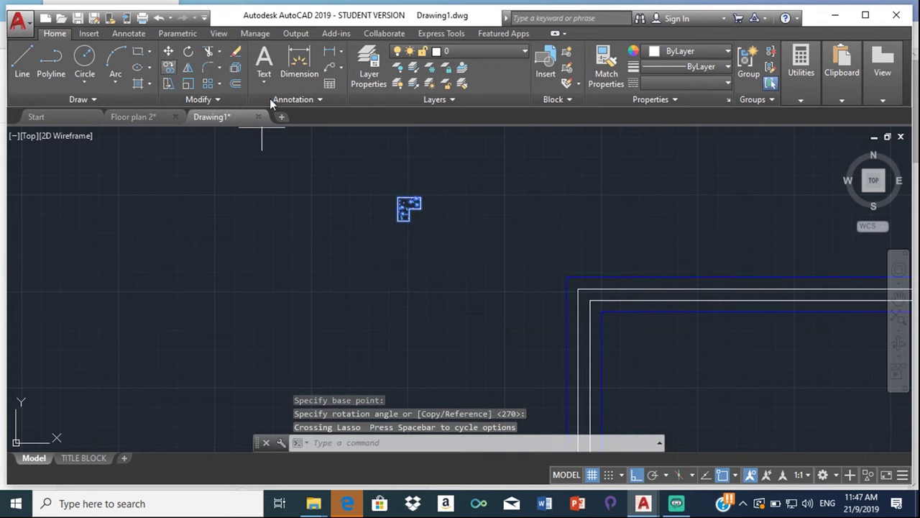
left_click(167, 67)
scroll(401, 202, "up", 8)
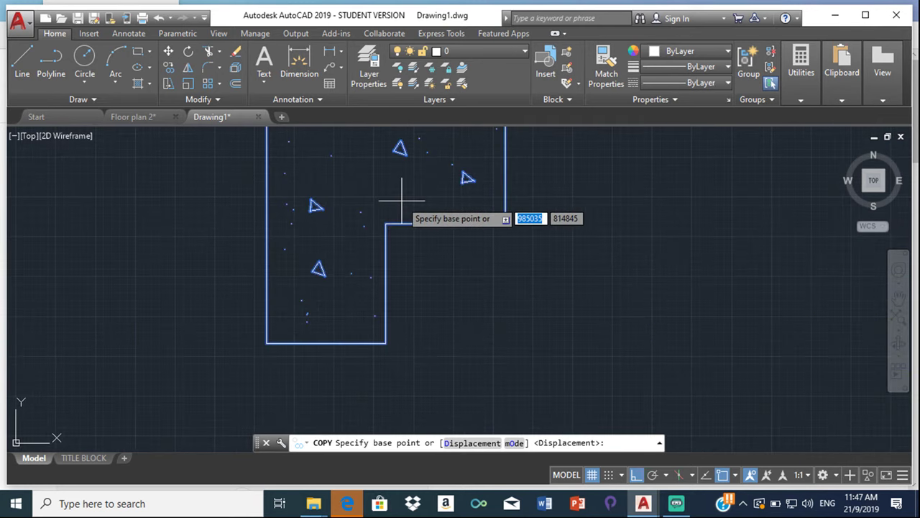
left_click(386, 224)
scroll(539, 243, "down", 8)
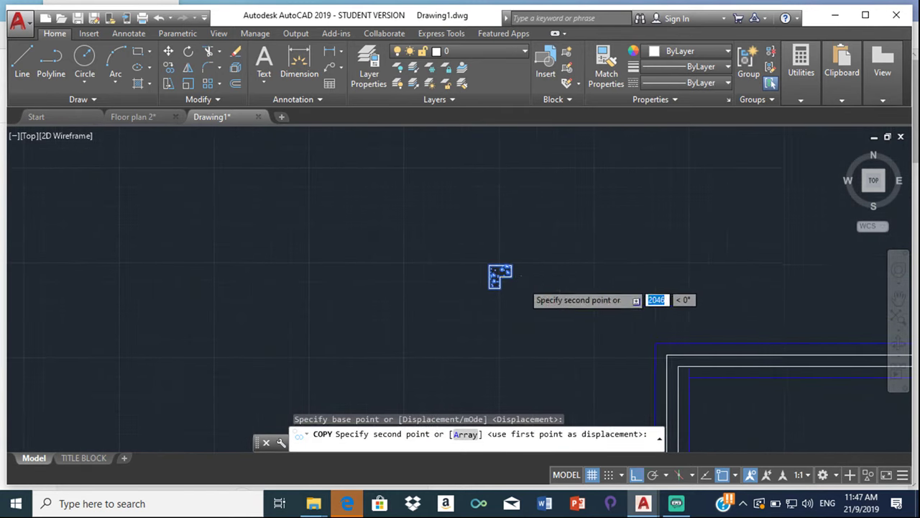
scroll(672, 358, "up", 3)
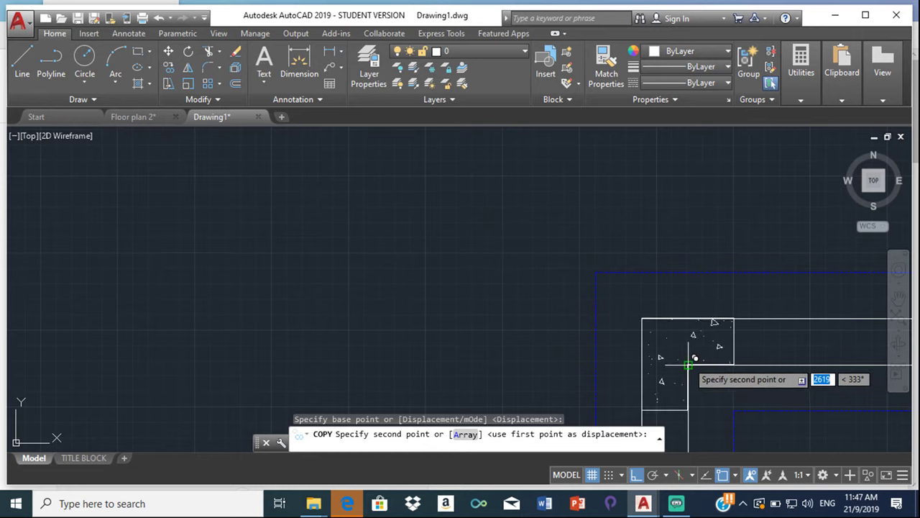
left_click(688, 363)
key("Escape")
Step: Examine the floor plan's wall corners to see which ones still lack an L-shaped column
scroll(709, 309, "down", 4)
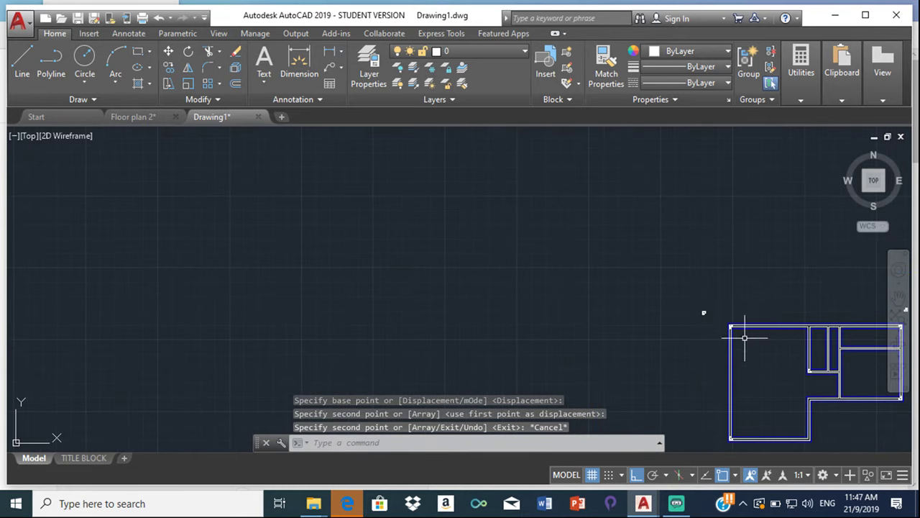
middle_click_drag(745, 338, 594, 320)
scroll(701, 334, "up", 4)
scroll(700, 339, "down", 4)
middle_click_drag(700, 339, 569, 298)
scroll(574, 353, "up", 2)
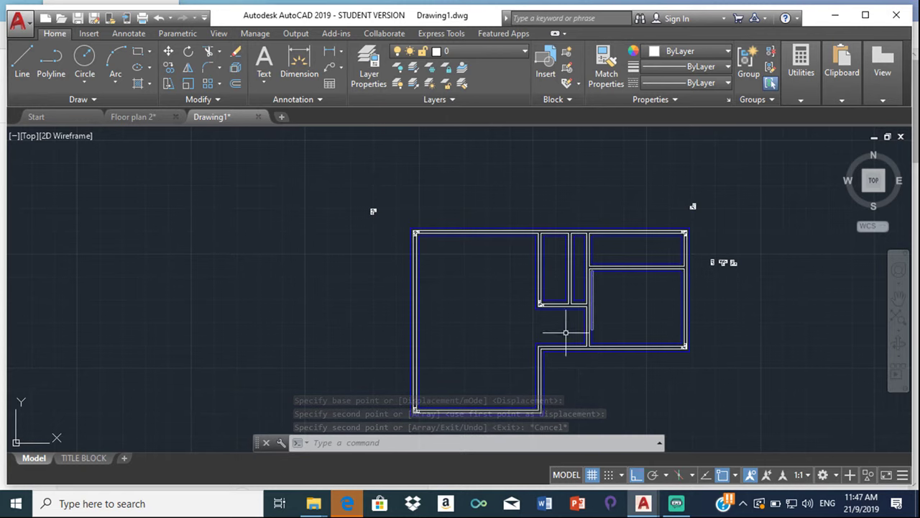
scroll(550, 344, "up", 2)
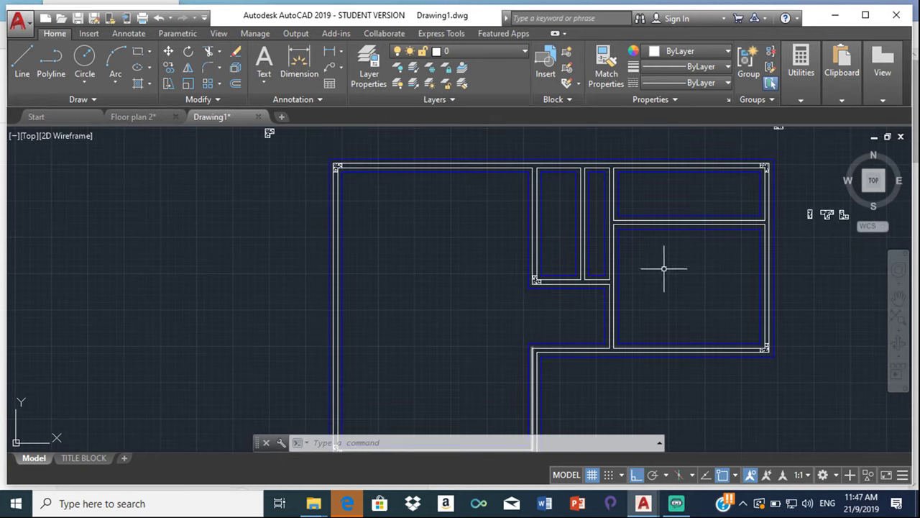
scroll(668, 136, "down", 2)
scroll(665, 153, "down", 2)
Step: Move the loose L-shape copy near the plan's top-left corner by its inner corner onto the wall corner where the lower and right wings meet
middle_click_drag(664, 158, 672, 245)
scroll(532, 221, "up", 4)
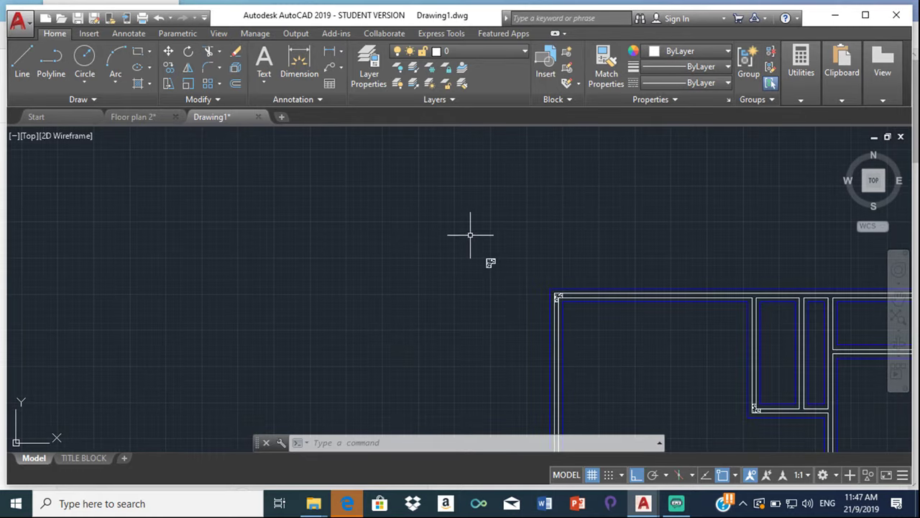
mouse_move(470, 235)
left_mouse_down()
mouse_move(493, 260)
mouse_move(484, 238)
left_mouse_up()
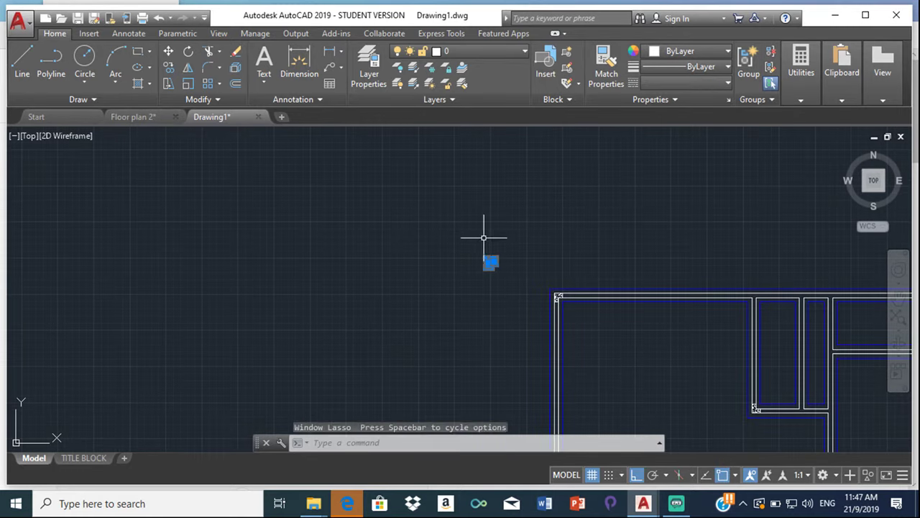
left_click(167, 51)
scroll(478, 277, "down", 6)
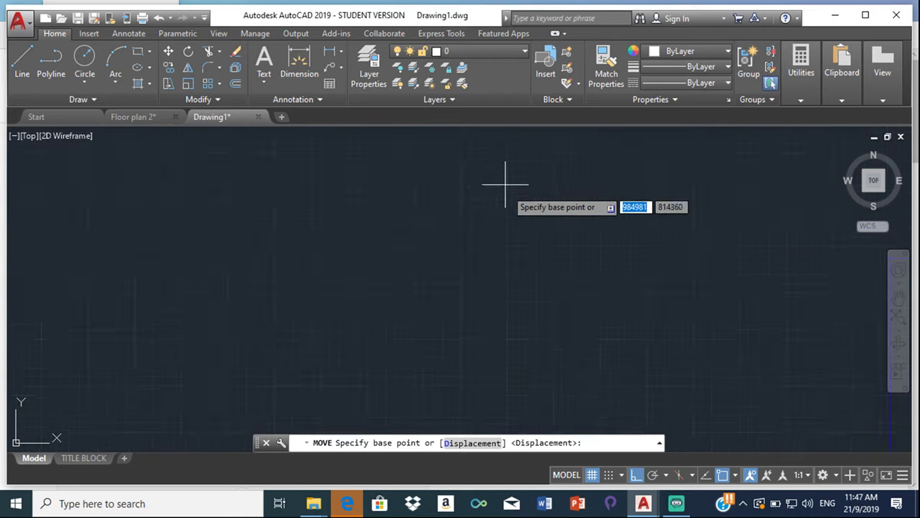
left_click(423, 342)
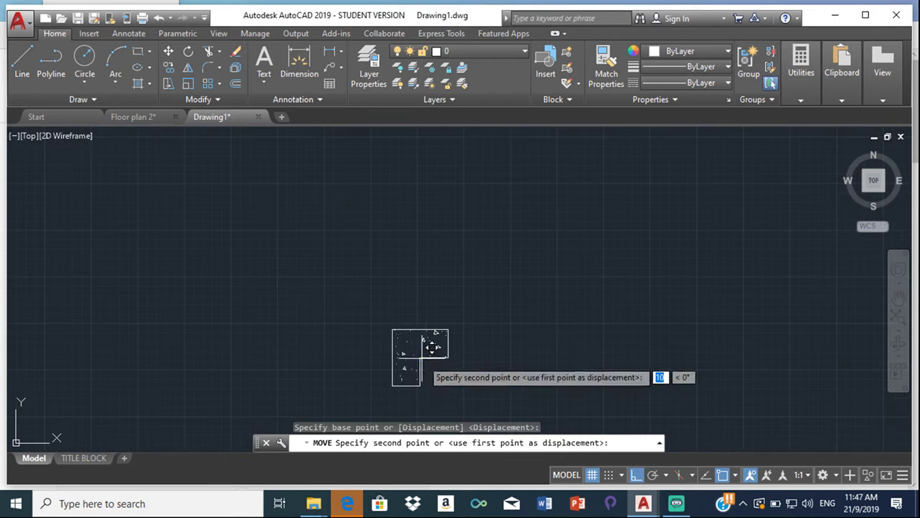
scroll(466, 364, "up", 6)
scroll(509, 271, "up", 5)
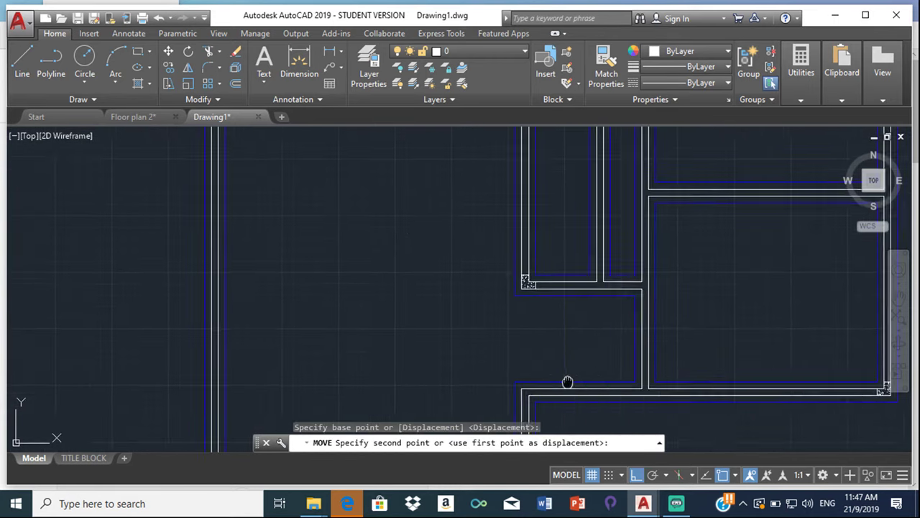
scroll(507, 260, "up", 3)
scroll(498, 234, "up", 4)
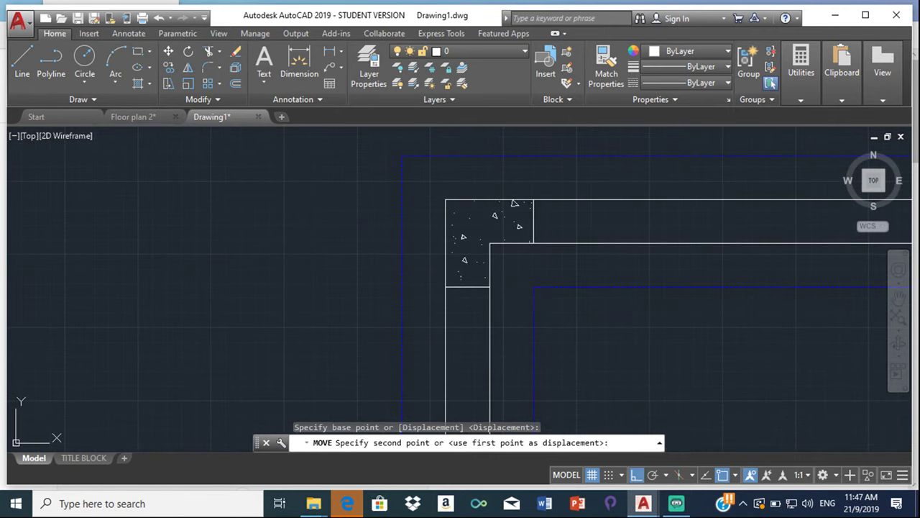
key("Escape")
Step: Examine the floor plan's corners and wall junctions to see which still need columns and which column shape suits them
scroll(468, 266, "down", 6)
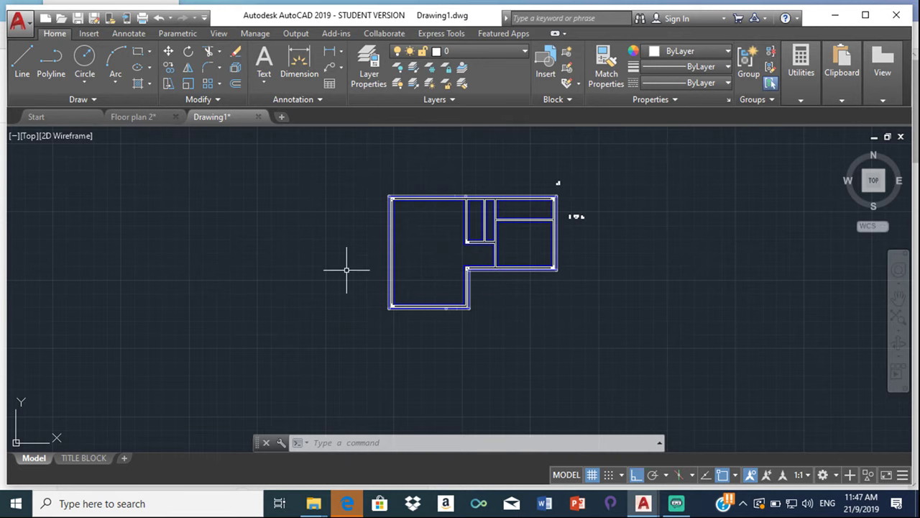
scroll(596, 242, "up", 4)
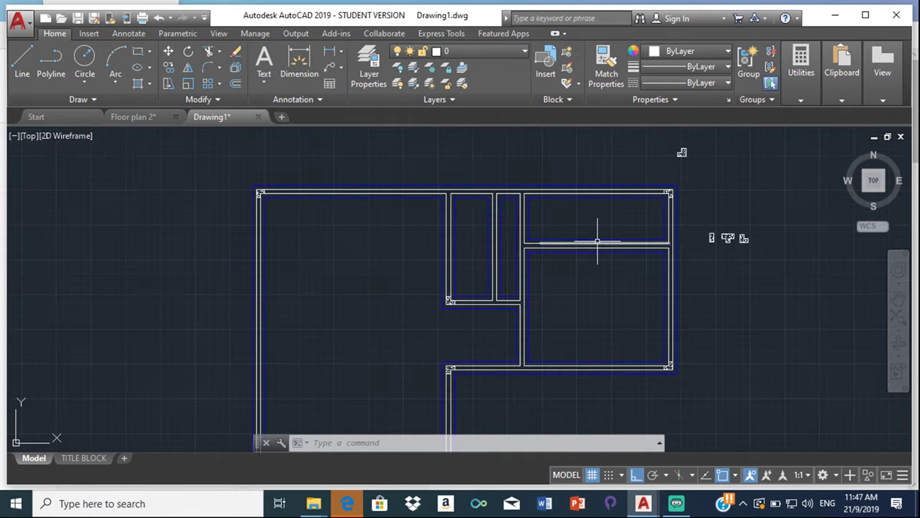
scroll(602, 233, "down", 8)
scroll(599, 261, "up", 6)
scroll(525, 285, "up", 6)
scroll(524, 284, "down", 4)
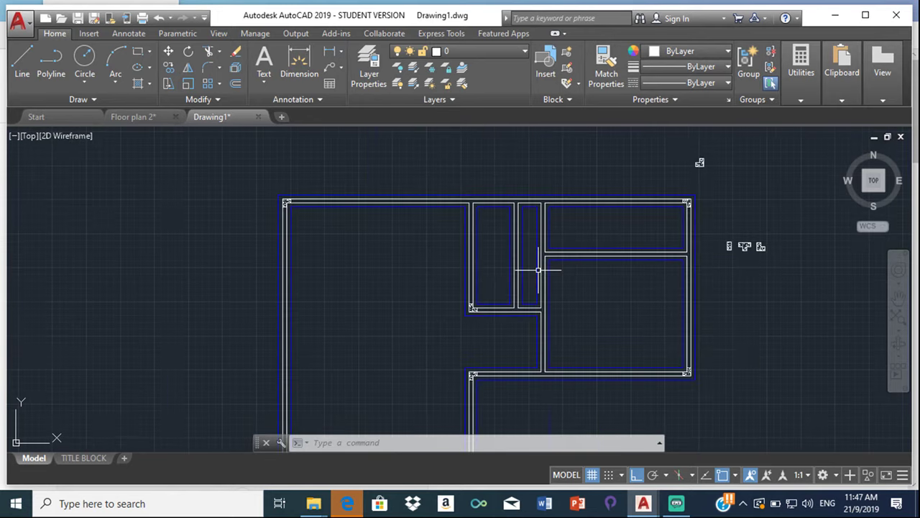
scroll(474, 374, "up", 4)
scroll(507, 363, "down", 4)
scroll(507, 357, "down", 4)
scroll(547, 363, "up", 6)
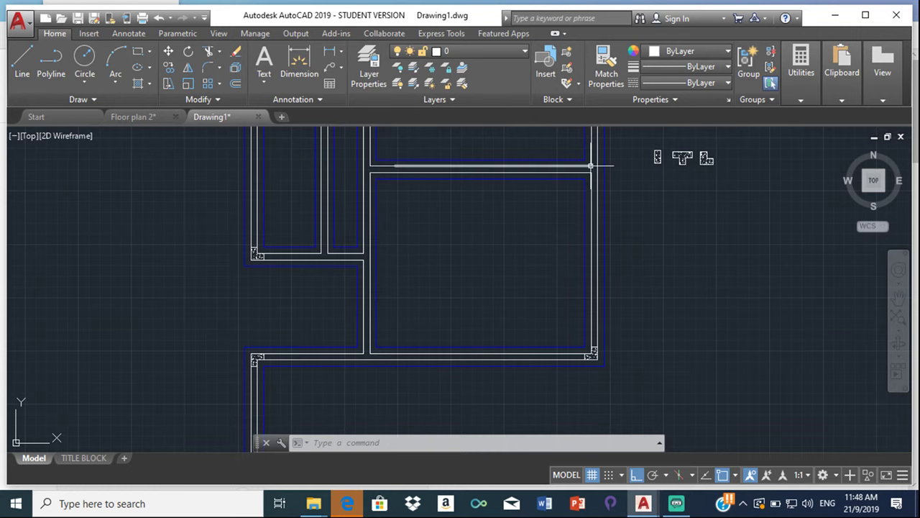
scroll(591, 165, "down", 4)
scroll(476, 265, "up", 5)
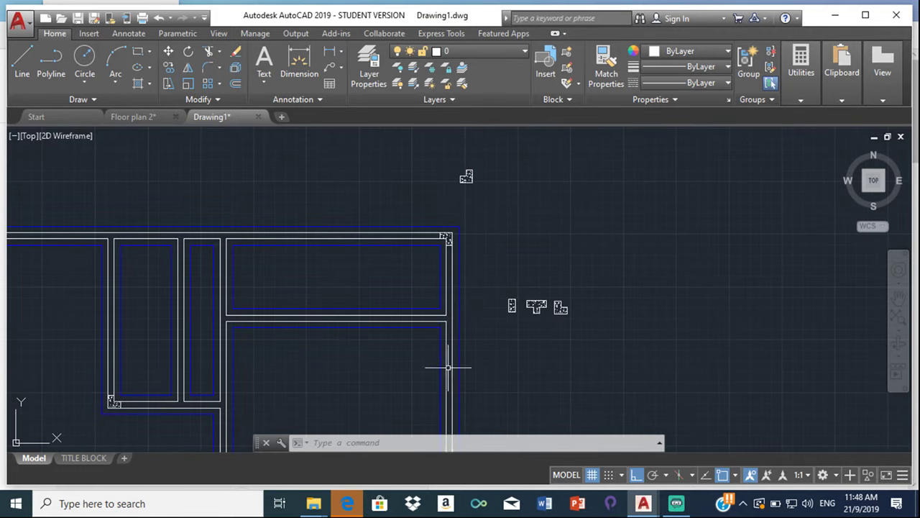
scroll(446, 322, "down", 3)
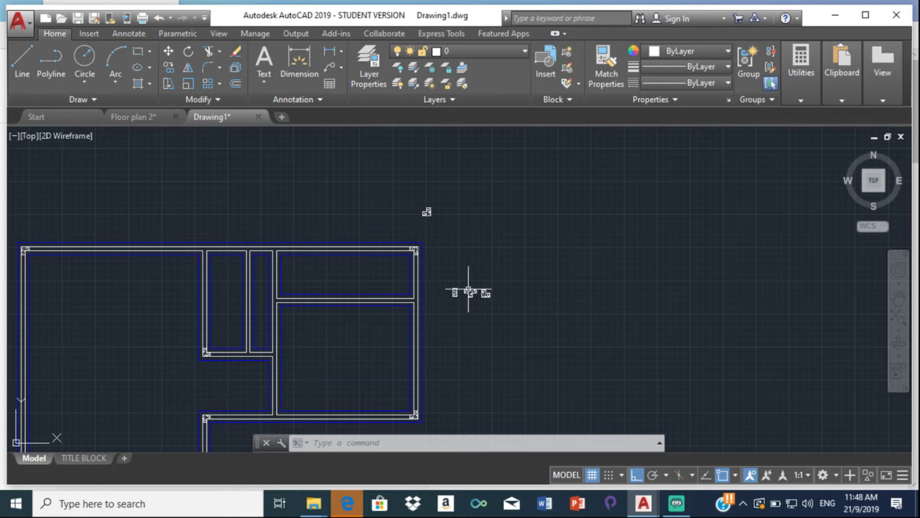
Step: Copy the T-shaped column straight down into the empty space below the original shapes and end the copying
scroll(468, 291, "up", 5)
mouse_move(405, 294)
left_mouse_down()
mouse_move(408, 360)
mouse_move(431, 380)
mouse_move(508, 351)
left_mouse_up()
left_click_drag(505, 300, 502, 288)
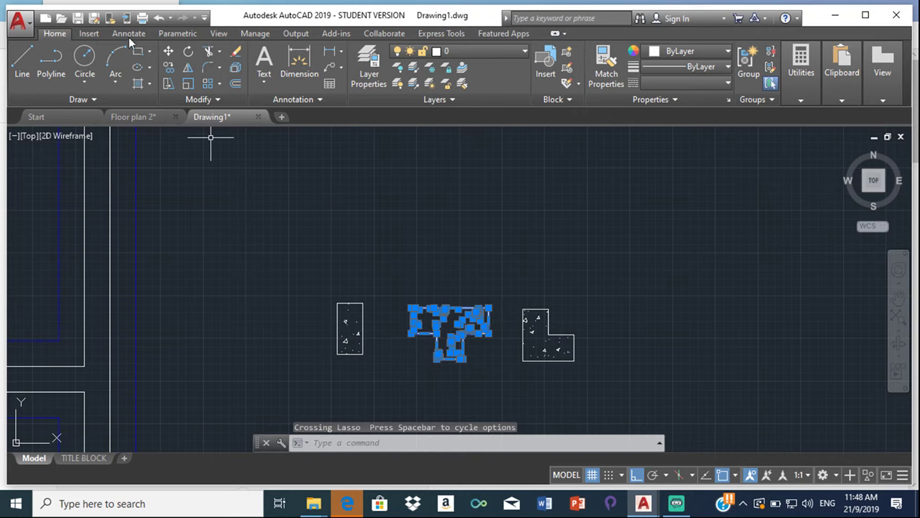
left_click(168, 68)
scroll(381, 267, "down", 5)
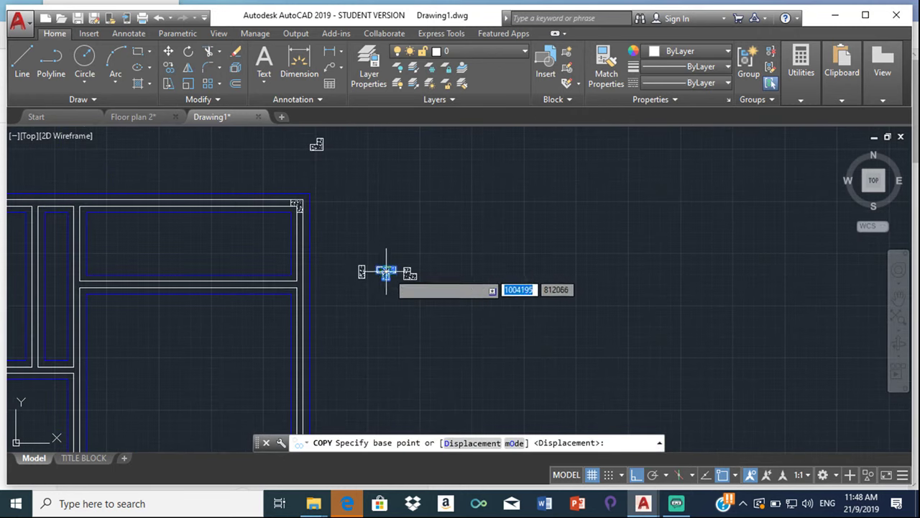
left_click(383, 272)
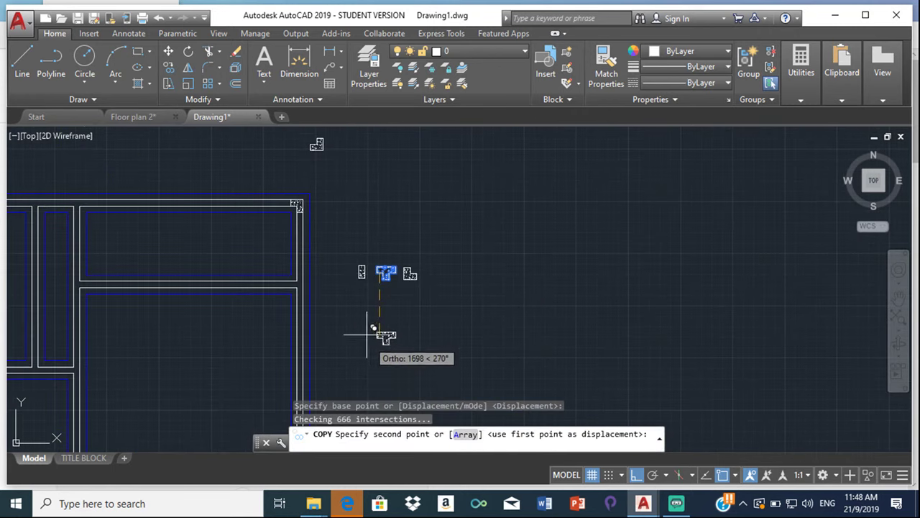
middle_click_drag(369, 338, 346, 302)
left_click(345, 325)
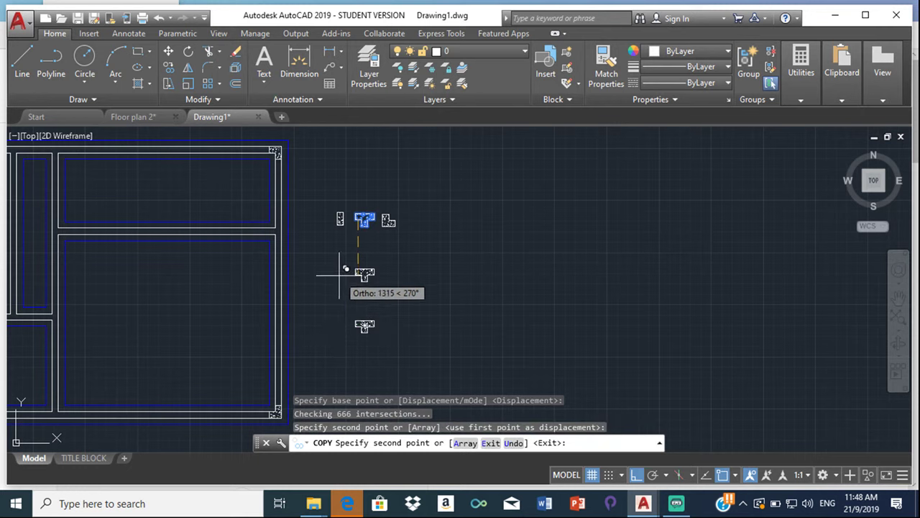
key("Escape")
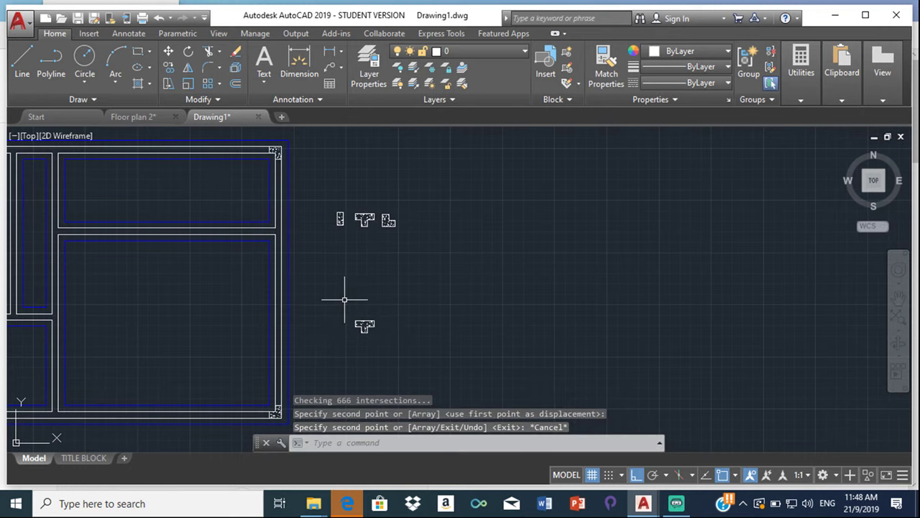
Step: Rotate the T-shape copy by 90° about its upper-left corner so its stem points right
mouse_move(347, 303)
left_mouse_down()
mouse_move(383, 349)
mouse_move(352, 251)
left_mouse_up()
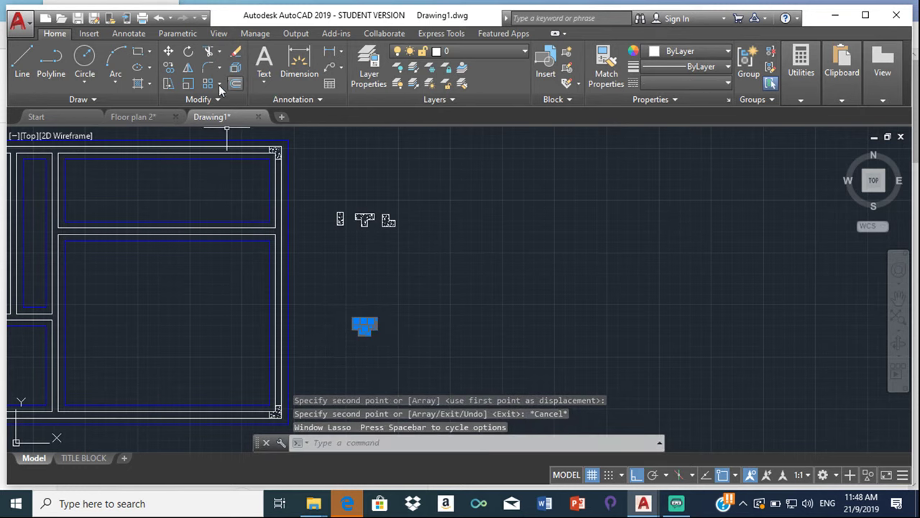
left_click(187, 52)
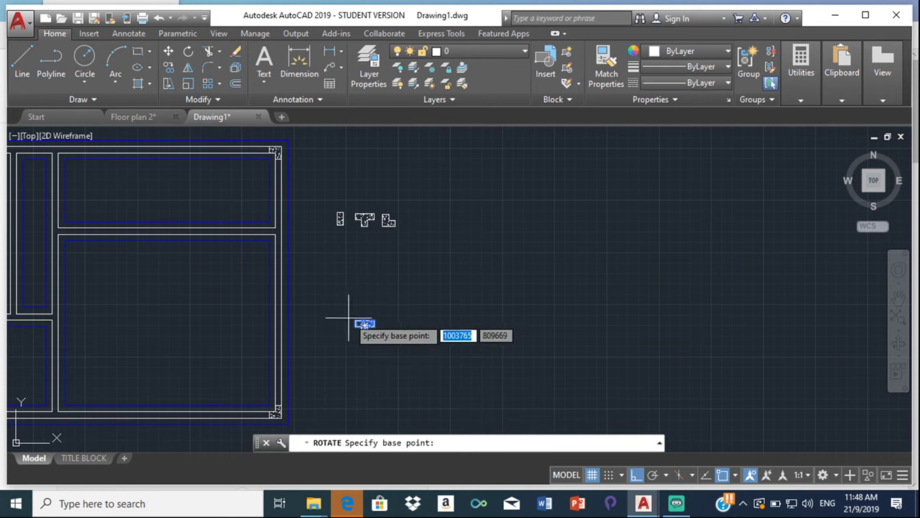
left_click(363, 323)
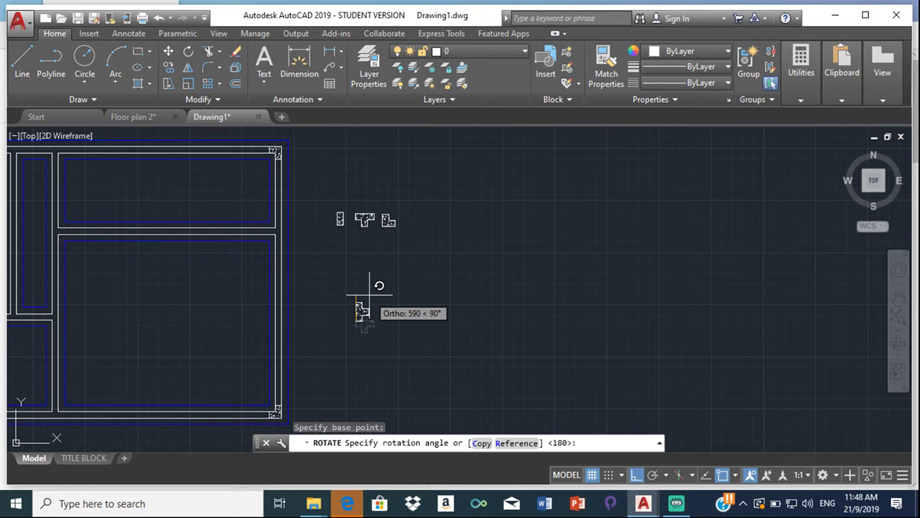
left_click(370, 294)
Step: Copy the rotated T-shape into the empty space on its right and end the copying
mouse_move(335, 303)
left_mouse_down()
mouse_move(348, 344)
mouse_move(392, 328)
left_mouse_up()
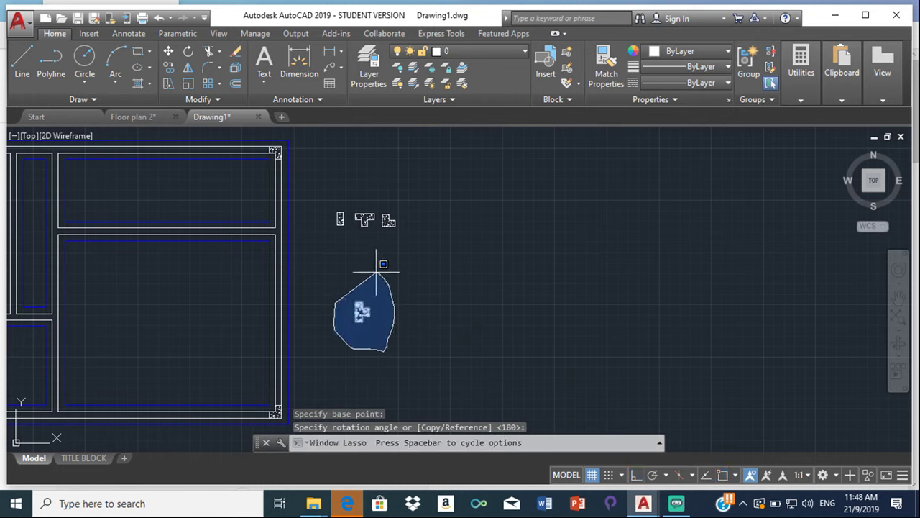
left_click_drag(376, 272, 377, 275)
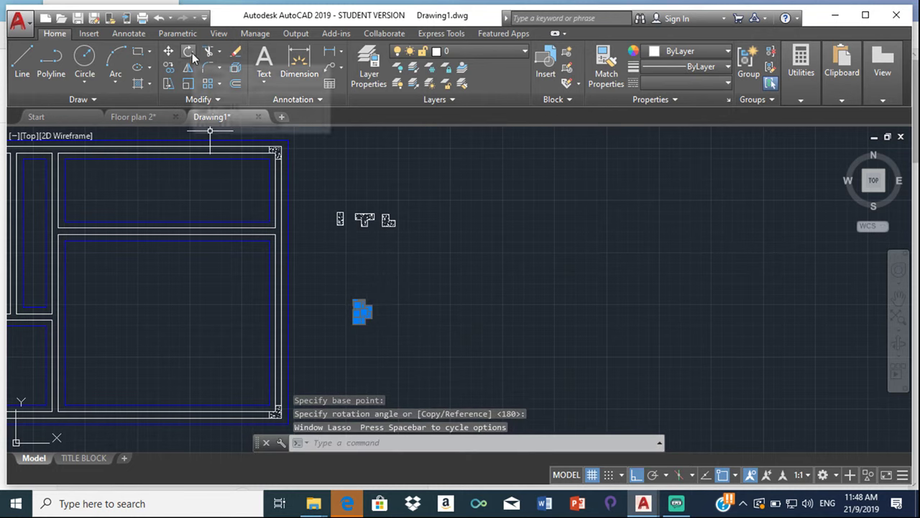
left_click(168, 67)
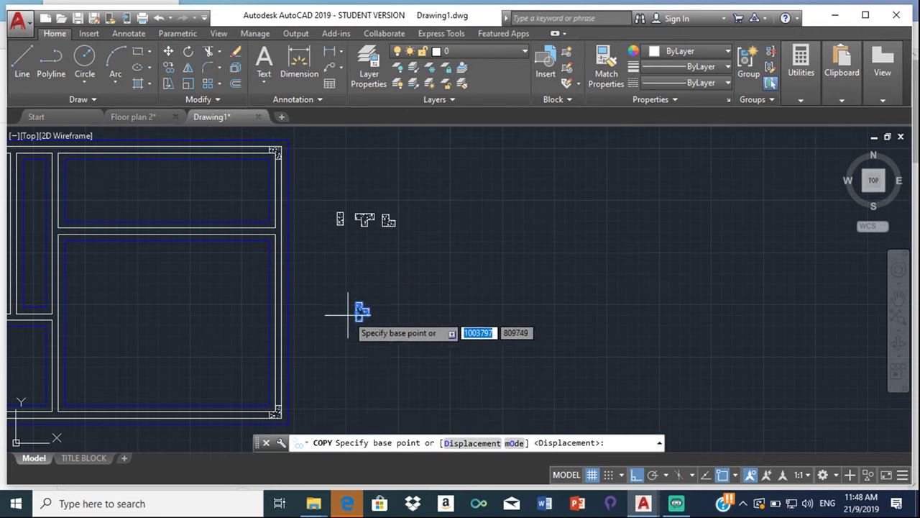
left_click(362, 303)
left_click(398, 302)
key("Escape")
Step: Rotate the right-hand T-shape copy by 180° about the top-right corner of its flange so its stem points left
left_click_drag(394, 296, 398, 348)
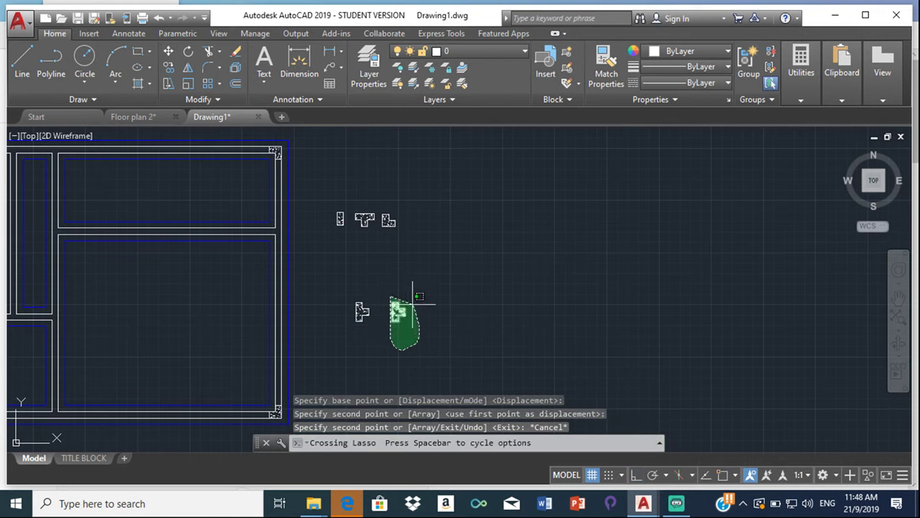
left_click_drag(414, 310, 403, 287)
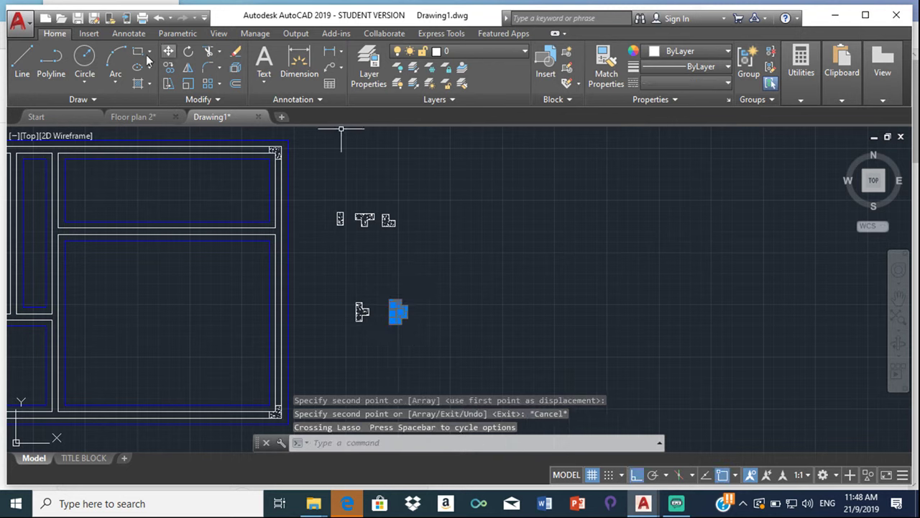
left_click(190, 53)
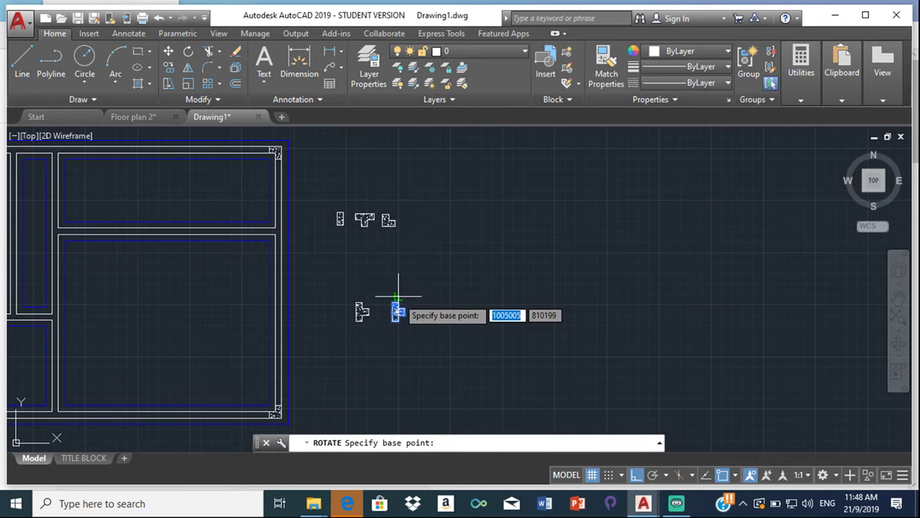
scroll(398, 297, "up", 7)
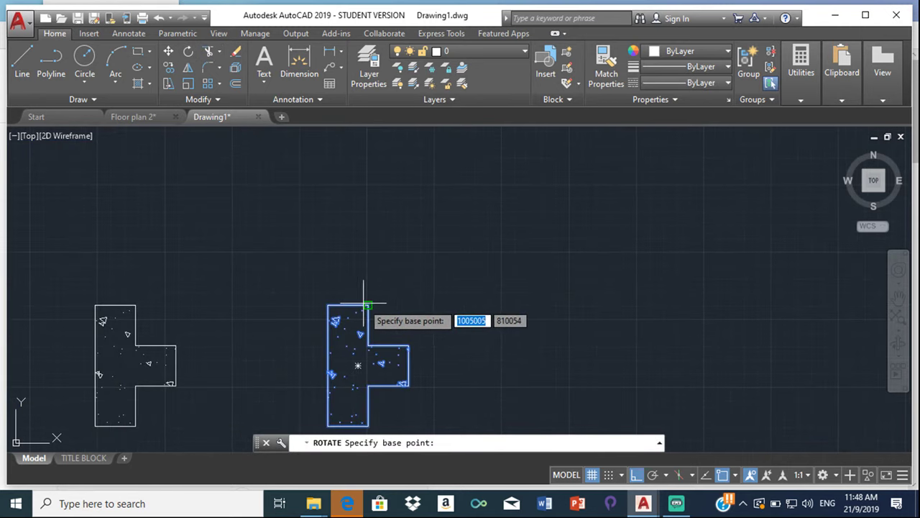
left_click(365, 305)
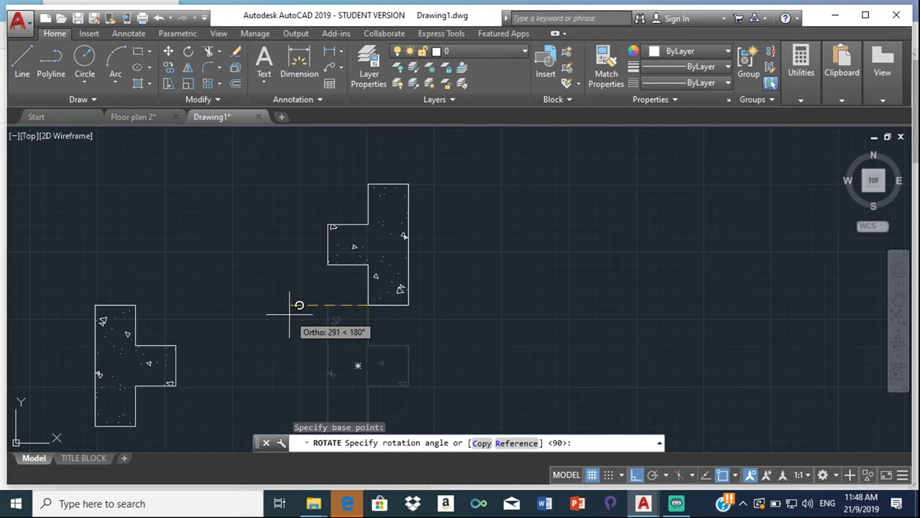
key("Escape")
Step: Copy the left-pointing T-shape horizontally to the right into empty space and end the copying
mouse_move(303, 202)
left_mouse_down()
mouse_move(437, 352)
mouse_move(465, 263)
mouse_move(460, 238)
mouse_move(431, 161)
mouse_move(403, 179)
mouse_move(404, 137)
mouse_move(386, 127)
mouse_move(374, 156)
left_mouse_up()
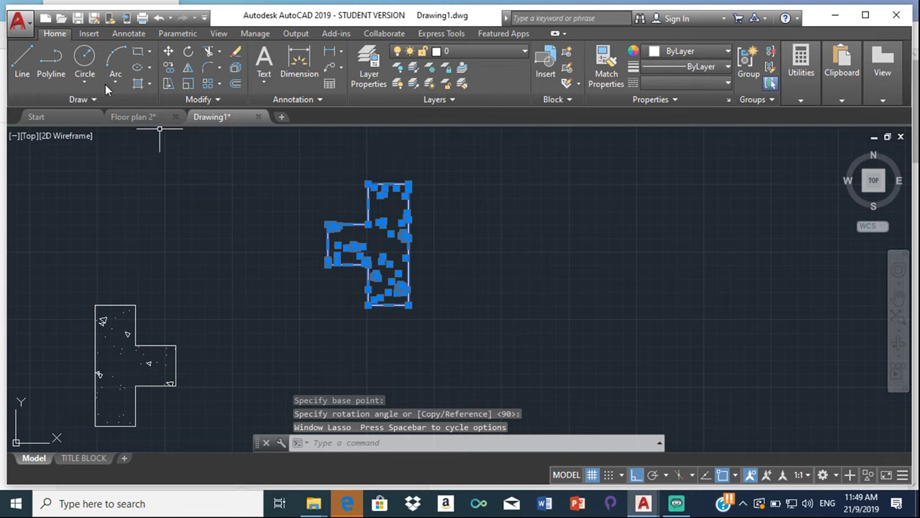
left_click(167, 66)
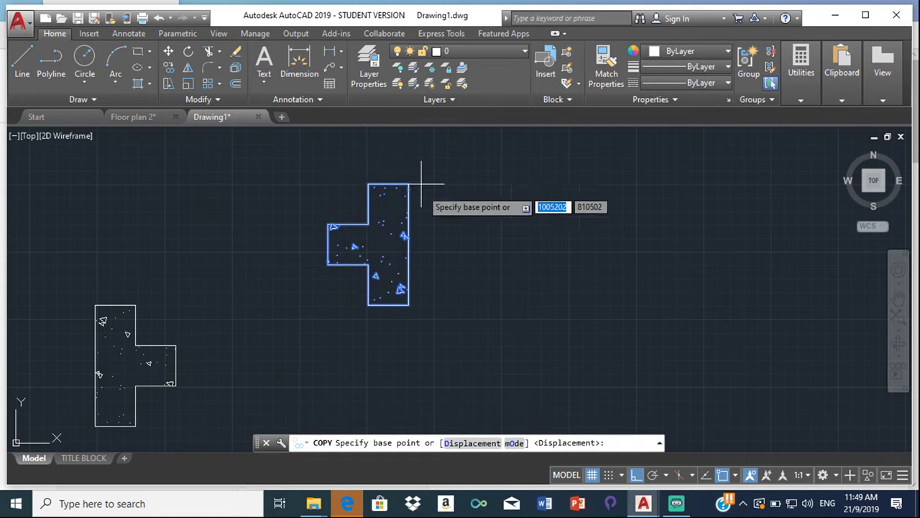
left_click(409, 184)
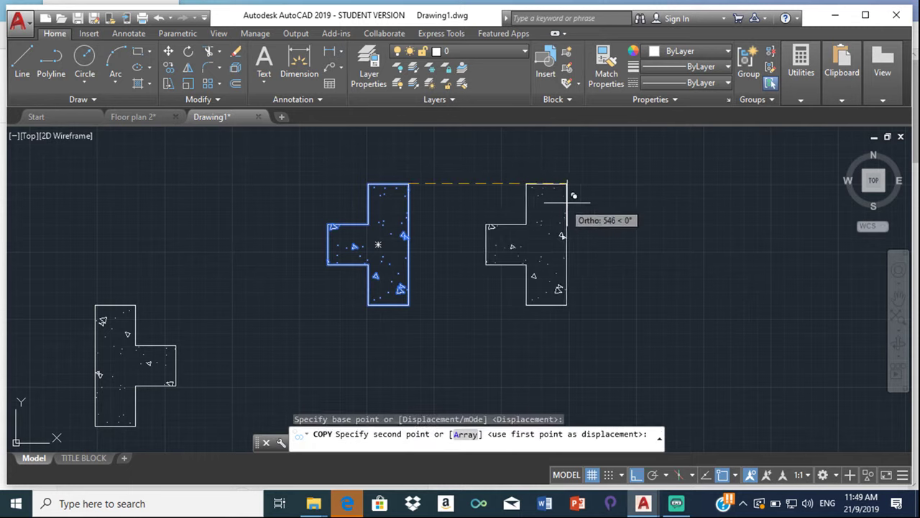
left_click(571, 186)
key("Escape")
Step: Rotate the newest T-shape copy freehand about its upper-right corner so its stem points roughly upward
mouse_move(477, 195)
left_mouse_down()
mouse_move(478, 274)
mouse_move(530, 327)
mouse_move(635, 225)
mouse_move(611, 133)
left_mouse_up()
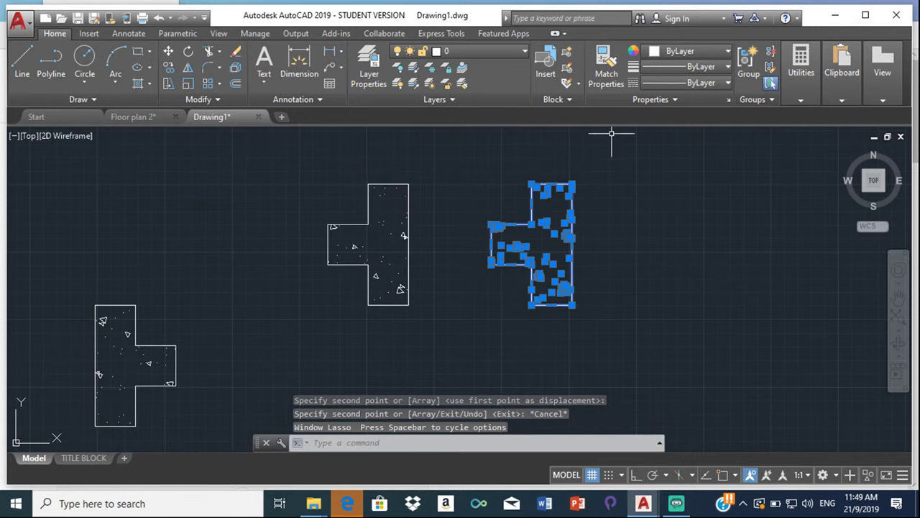
left_click(189, 51)
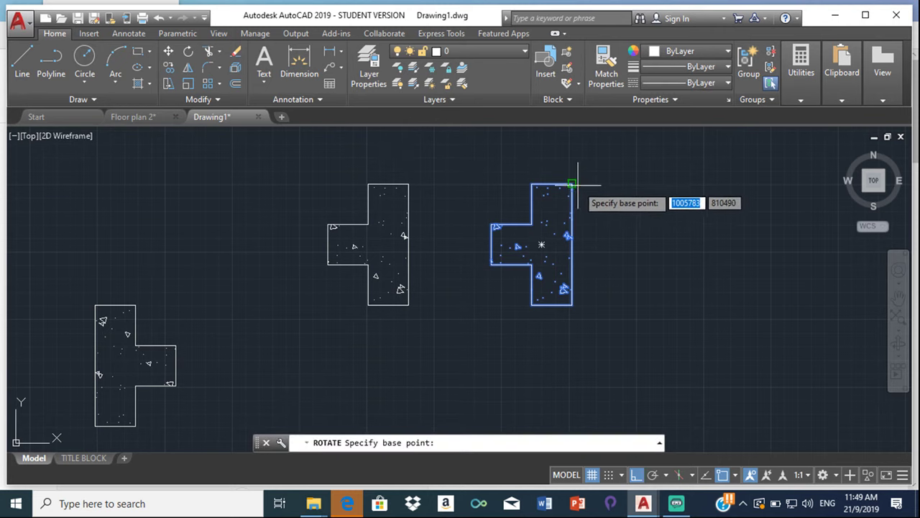
left_click(572, 185)
left_click(571, 279)
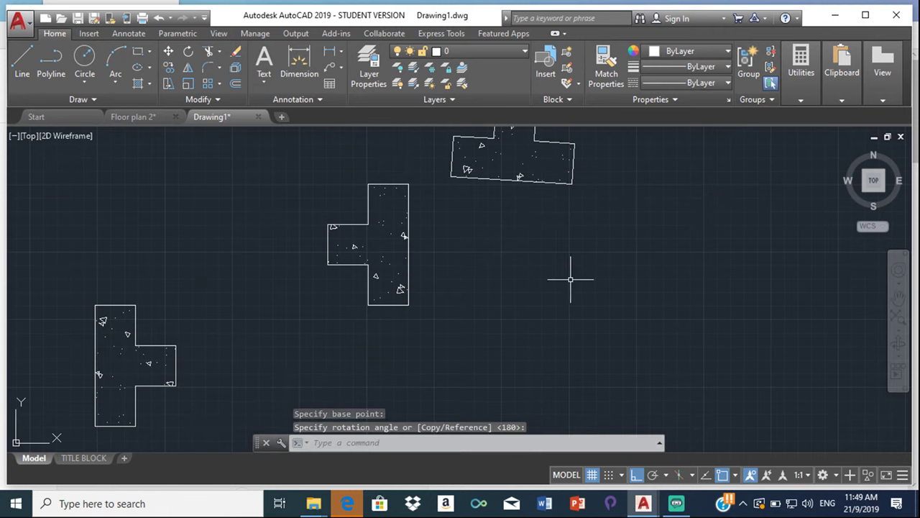
Step: Delete the tilted T-shape copy
scroll(547, 207, "down", 4)
mouse_move(498, 239)
left_mouse_down()
mouse_move(485, 297)
mouse_move(513, 315)
mouse_move(568, 302)
mouse_move(580, 264)
left_mouse_up()
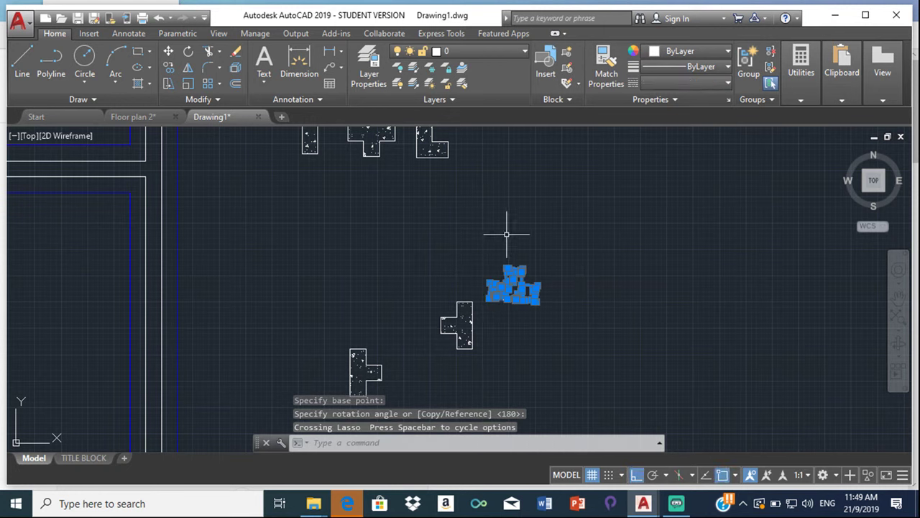
key("Delete")
Step: Copy the left-pointing T-shape horizontally to its right twice, about 1197 and 2409 units away, and end the copying
mouse_move(422, 288)
left_mouse_down()
mouse_move(498, 374)
mouse_move(546, 318)
mouse_move(528, 260)
left_mouse_up()
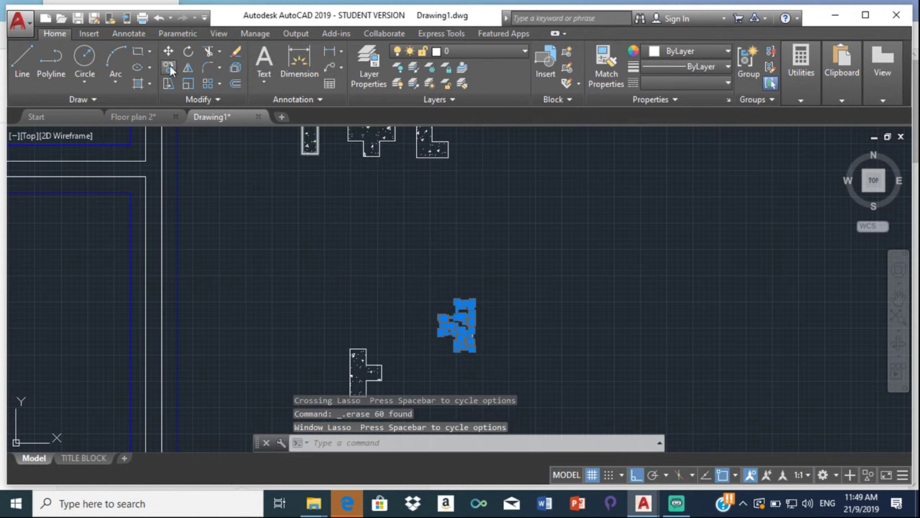
left_click(169, 68)
left_click(474, 303)
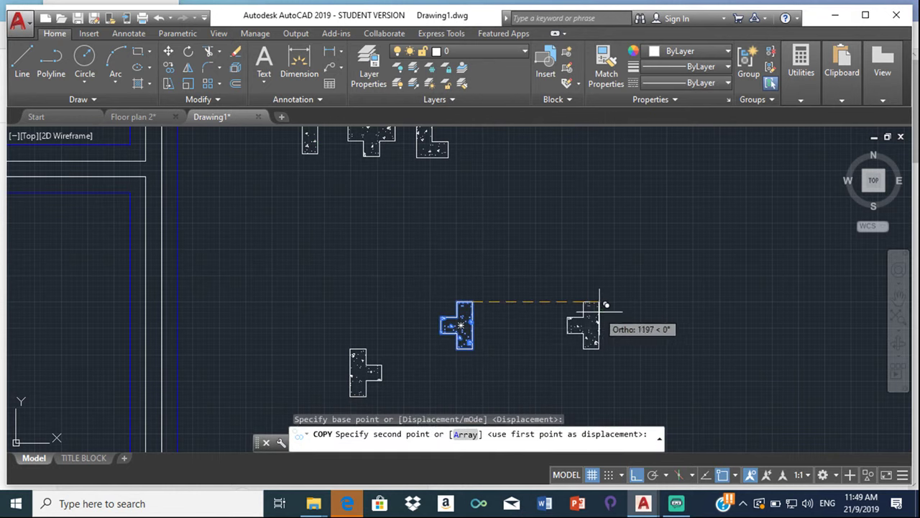
left_click(601, 302)
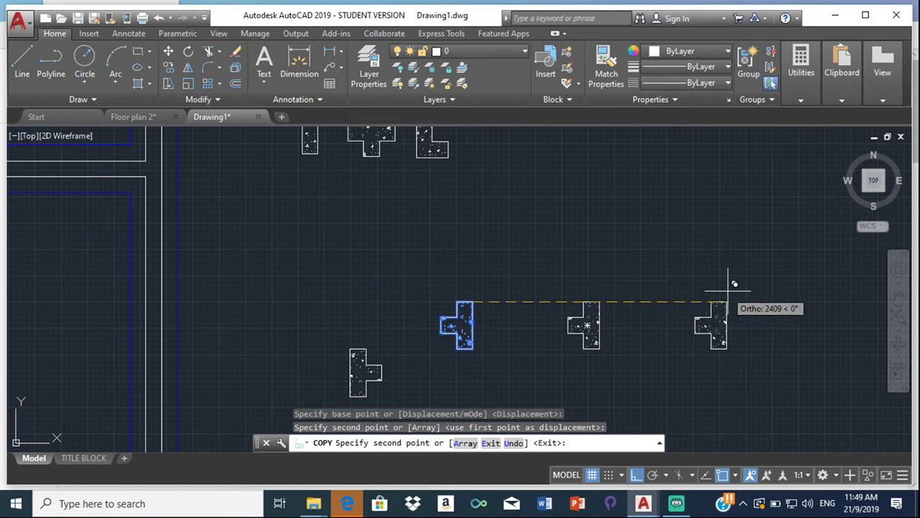
left_click(726, 291)
key("Escape")
Step: Rotate the nearer new T-shape copy by 270° about its upper-right corner so its stem points up
mouse_move(567, 288)
left_mouse_down()
mouse_move(617, 370)
mouse_move(626, 263)
left_mouse_up()
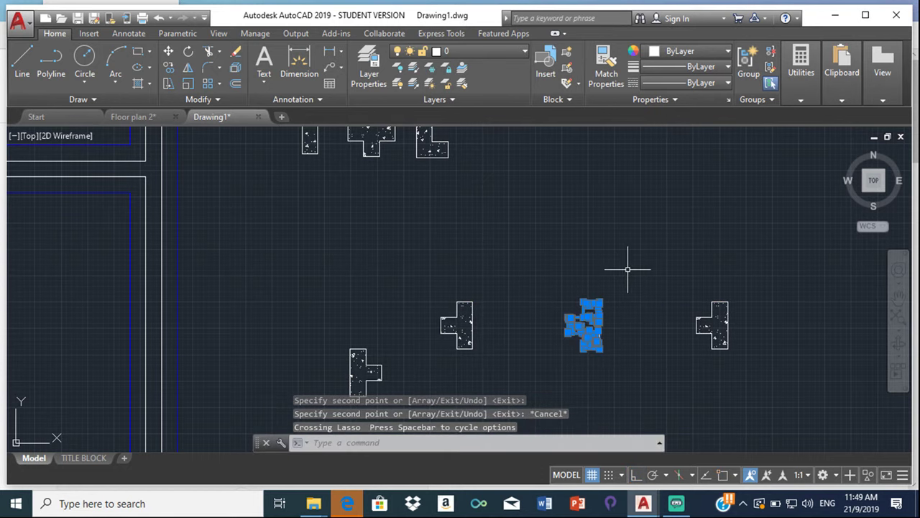
left_click(187, 53)
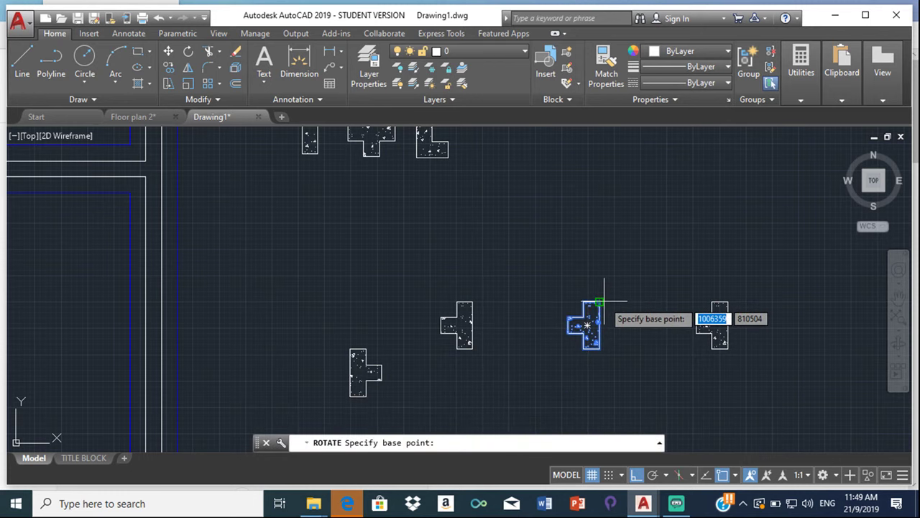
left_click(601, 302)
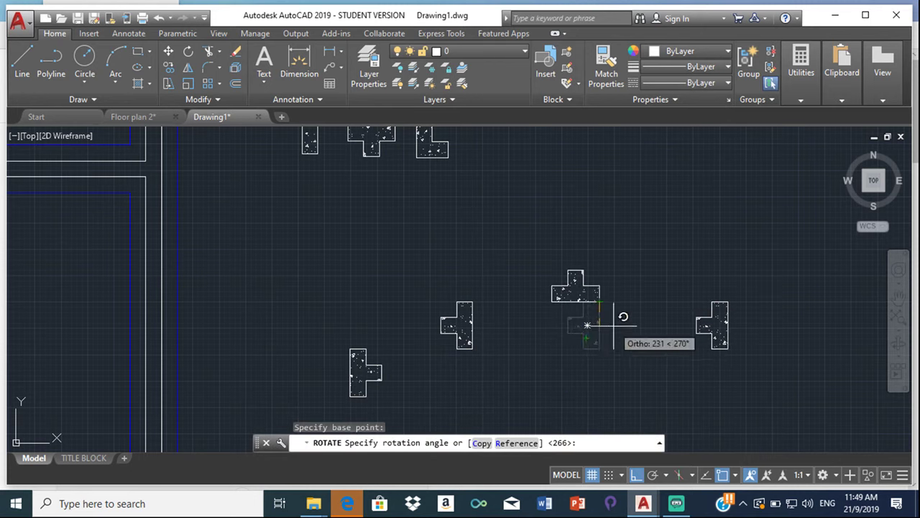
left_click(643, 331)
Step: Rotate the far-right T-shape copy about its lower-right corner so its stem points down
mouse_move(689, 295)
left_mouse_down()
mouse_move(752, 376)
mouse_move(734, 246)
mouse_move(719, 248)
left_mouse_up()
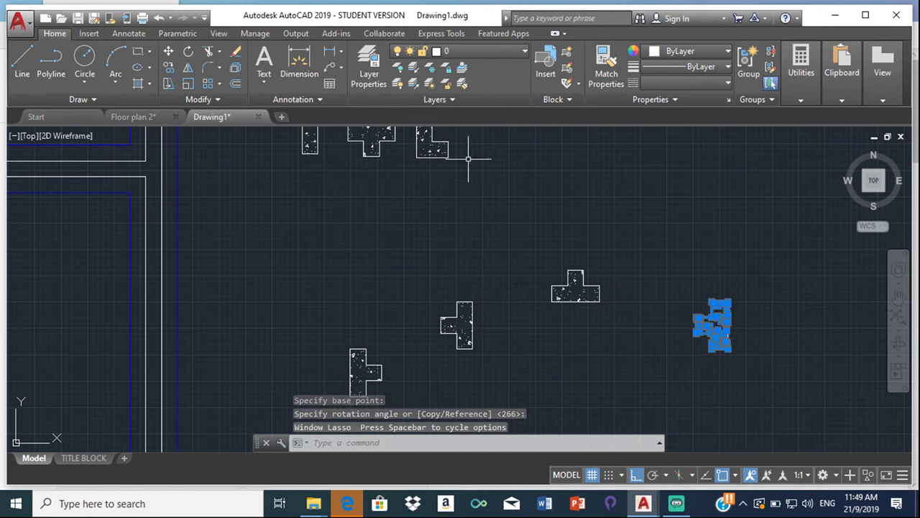
left_click(188, 58)
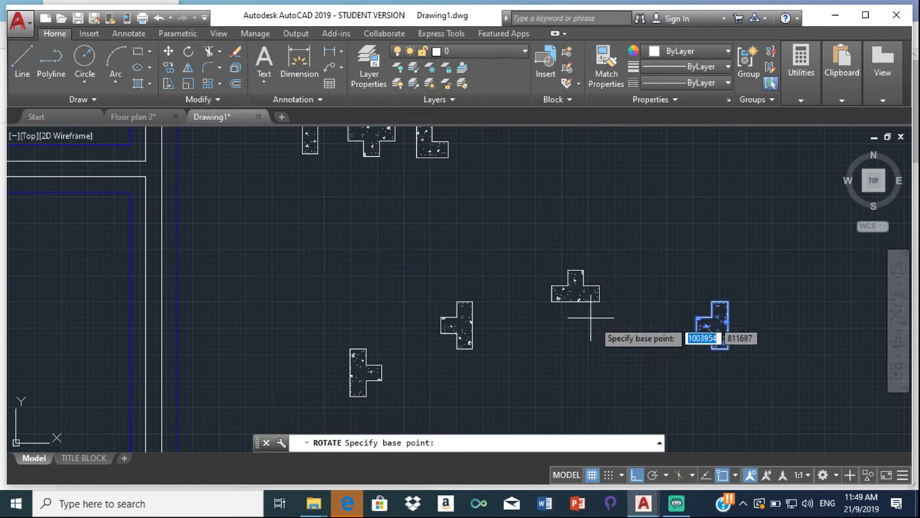
left_click(728, 348)
left_click(739, 291)
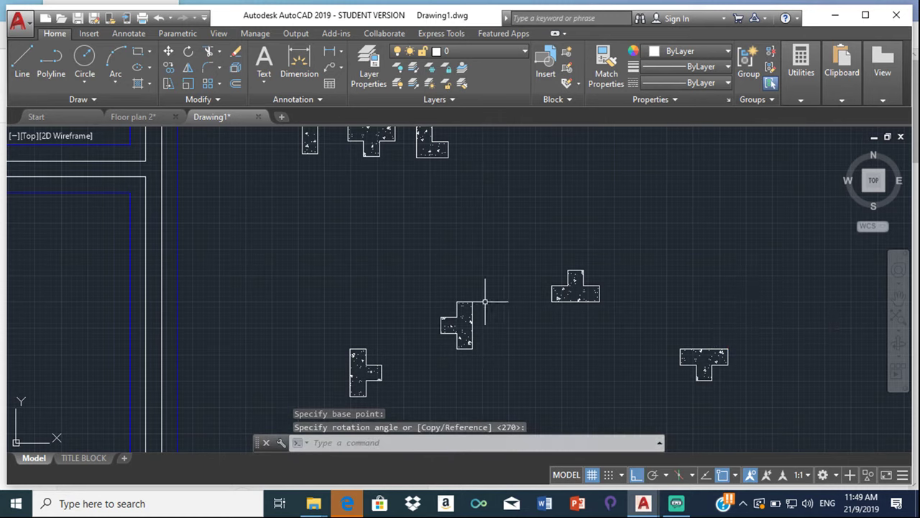
Step: Try to copy the right-pointing T-shape to the west end of the wall between the two eastern rooms, and undo the copy
scroll(438, 295, "down", 6)
scroll(438, 302, "up", 2)
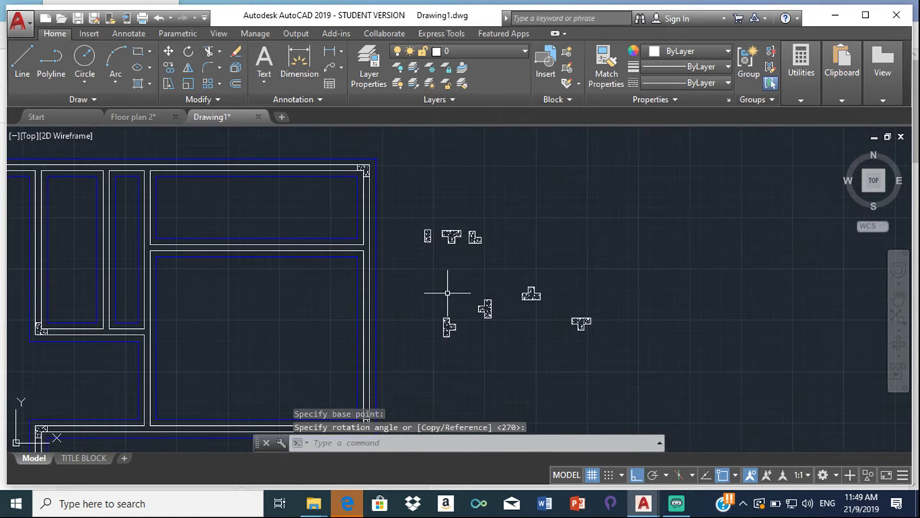
mouse_move(442, 301)
left_mouse_down()
mouse_move(431, 336)
mouse_move(455, 365)
mouse_move(478, 330)
left_mouse_up()
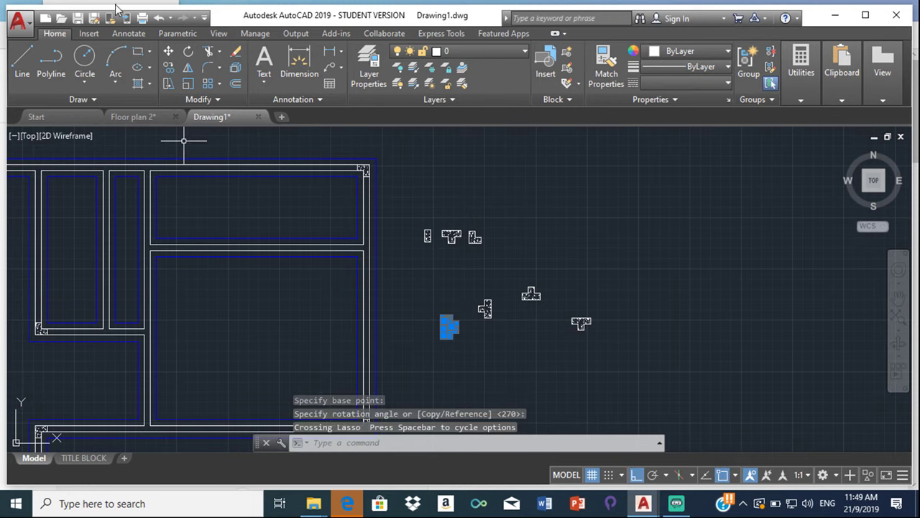
type("co")
key("space")
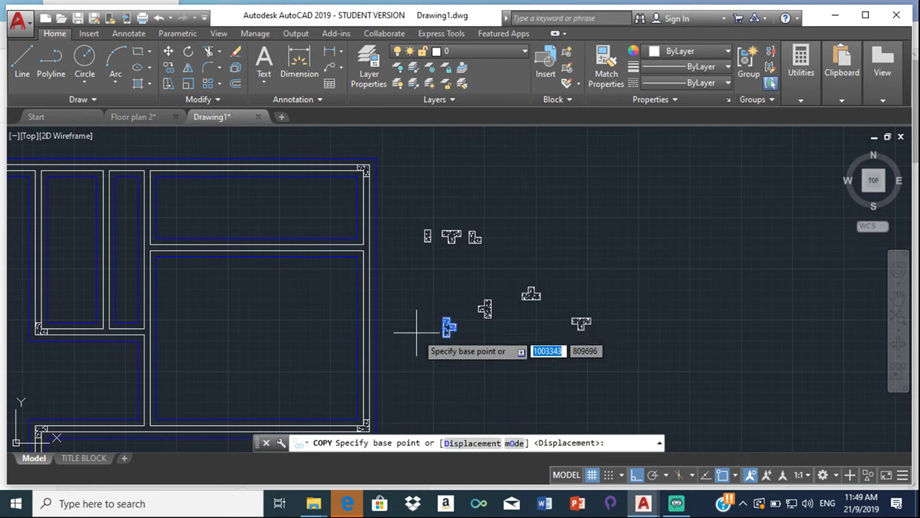
scroll(437, 329, "up", 4)
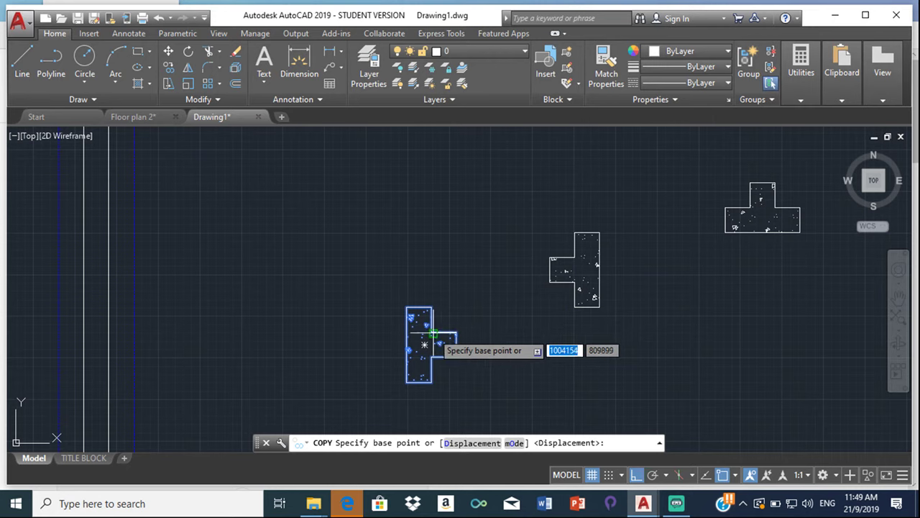
left_click(437, 330)
scroll(201, 230, "down", 6)
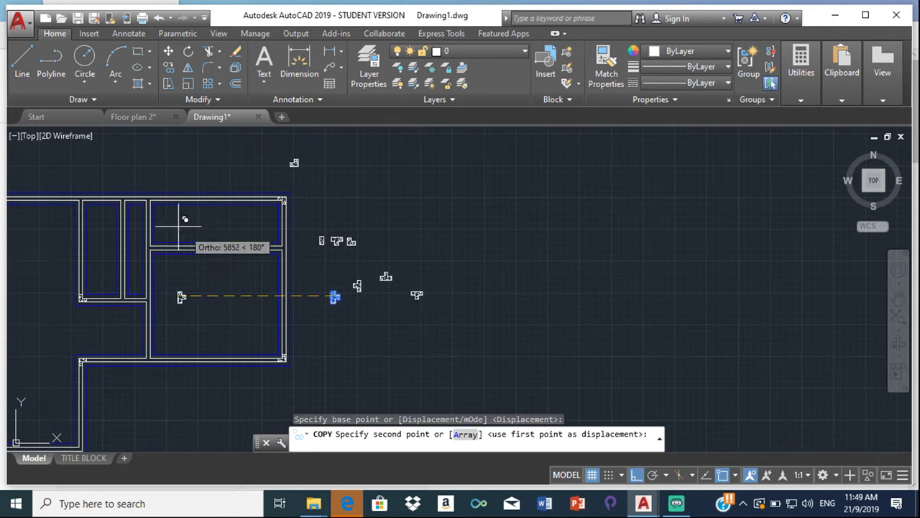
scroll(158, 247, "up", 5)
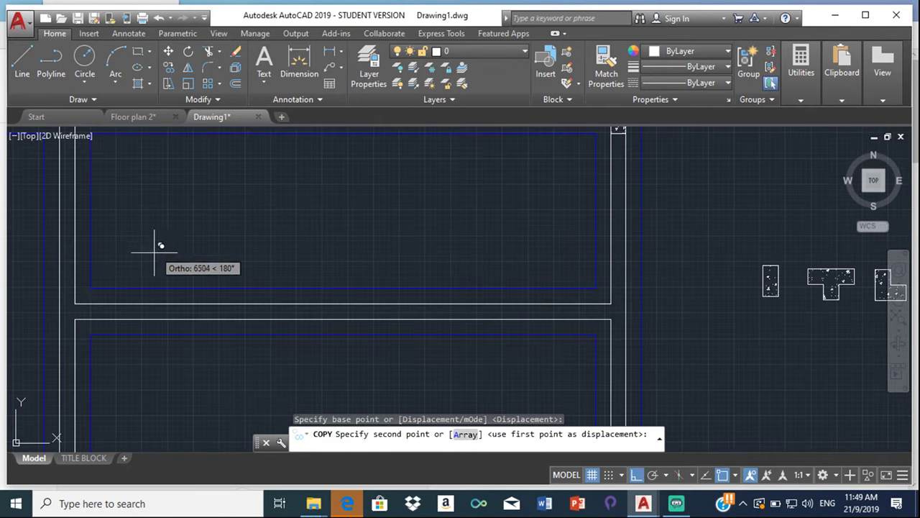
left_click(75, 303)
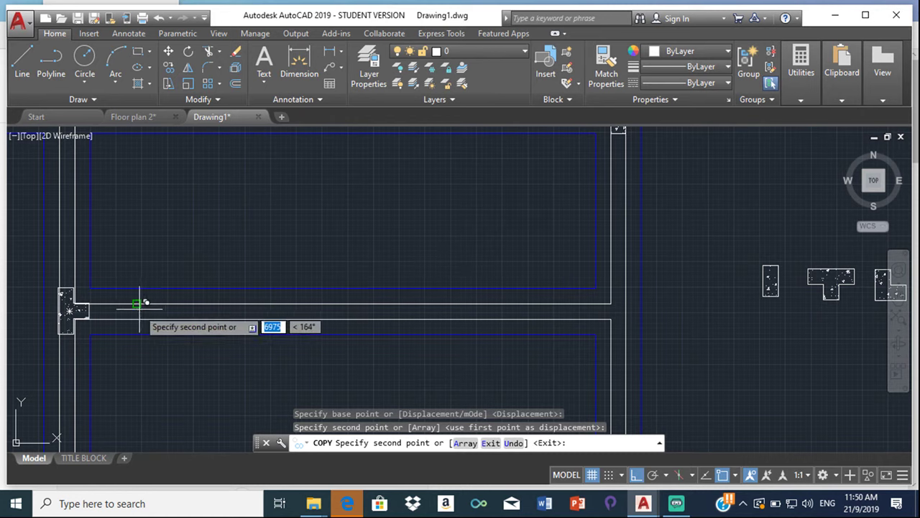
scroll(140, 304, "up", 4)
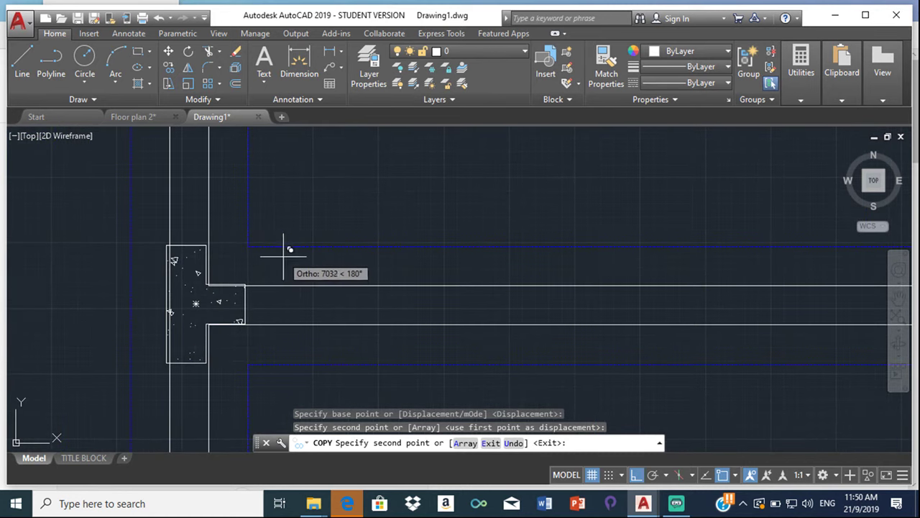
key("Escape")
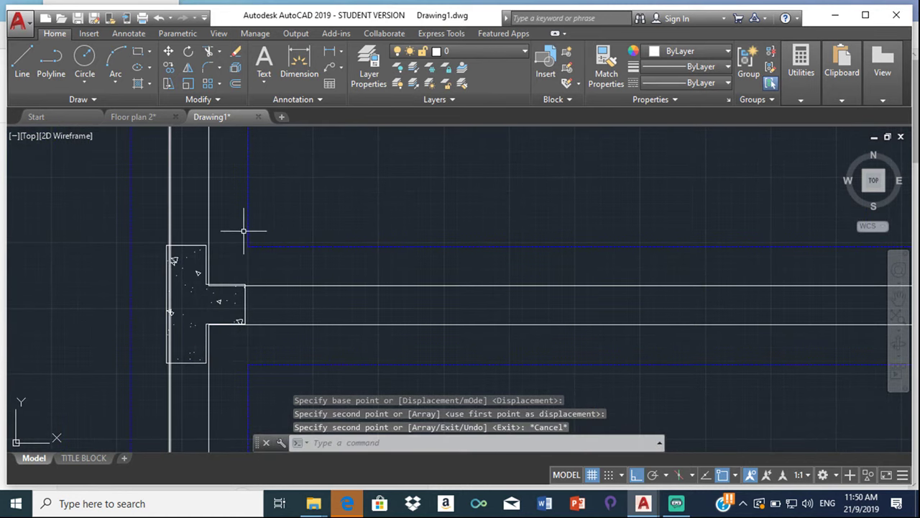
key("ctrl+z")
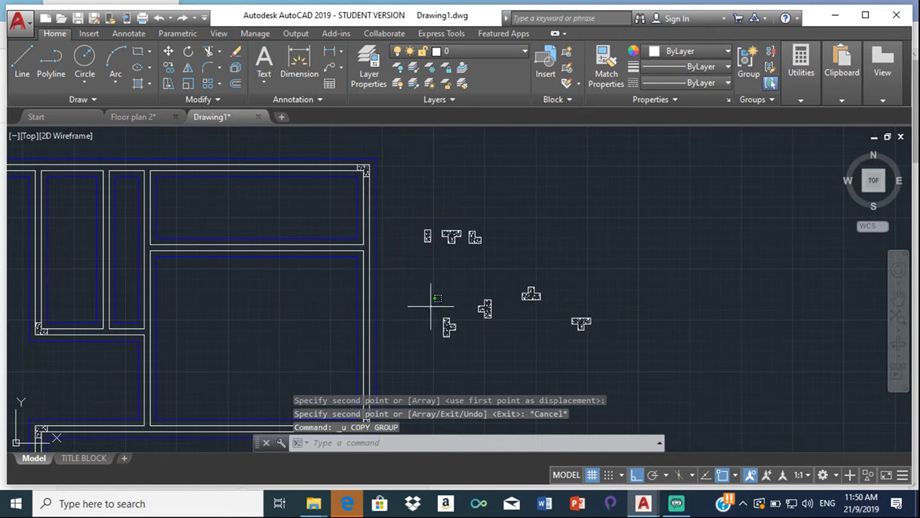
Step: Copy the right-pointing T-shape by its exact upper inner corner onto the wall junction west of the two eastern rooms
mouse_move(431, 306)
left_mouse_down()
mouse_move(428, 358)
mouse_move(466, 375)
left_mouse_up()
left_click_drag(473, 322, 478, 315)
scroll(460, 317, "up", 5)
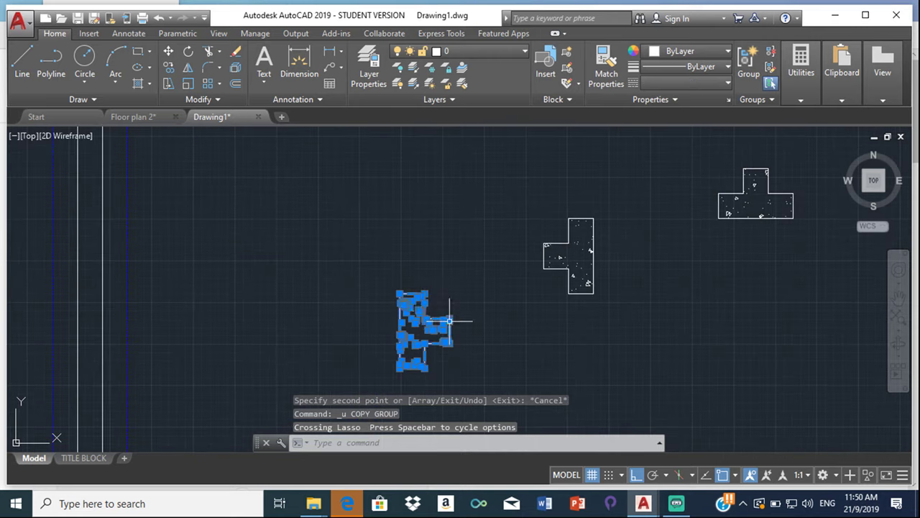
left_click(171, 70)
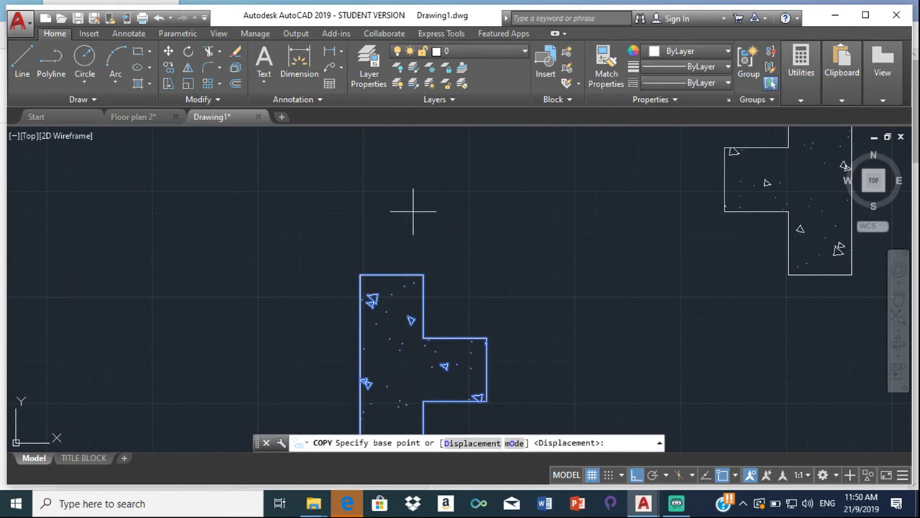
scroll(426, 327, "up", 5)
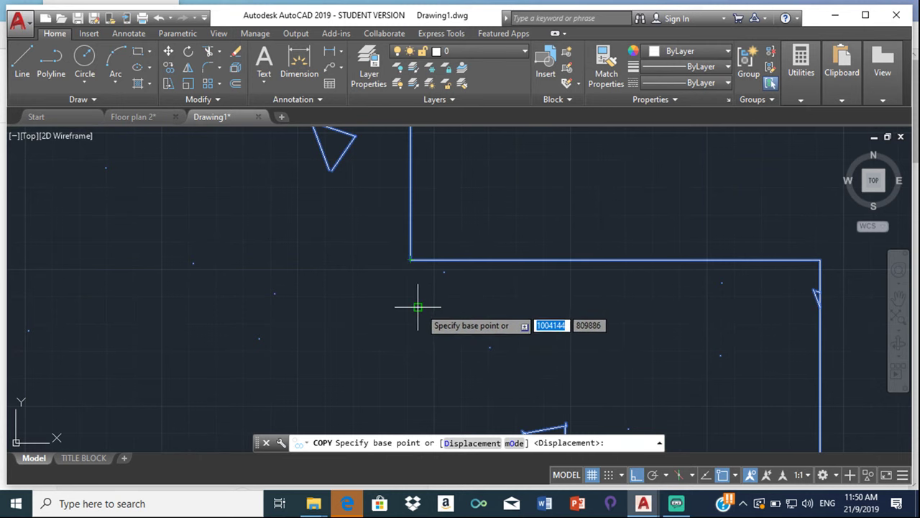
left_click(411, 260)
scroll(410, 259, "down", 6)
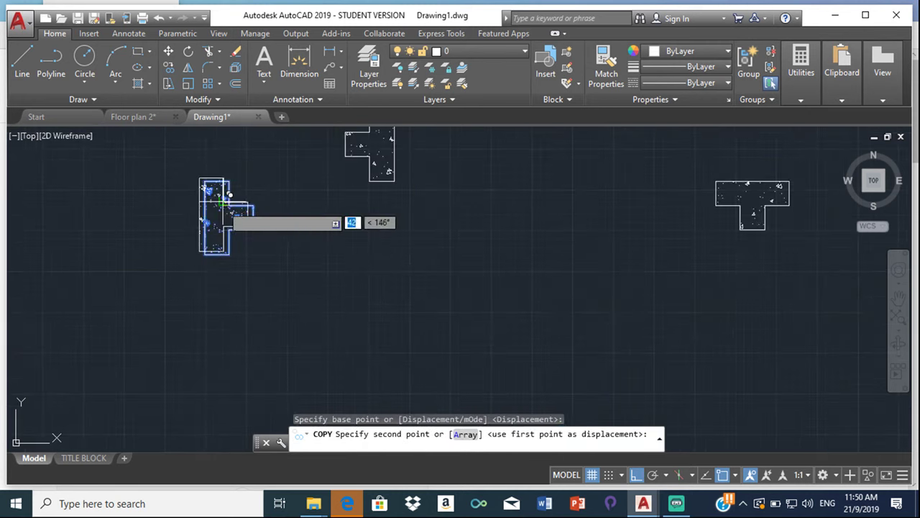
scroll(137, 165, "up", 3)
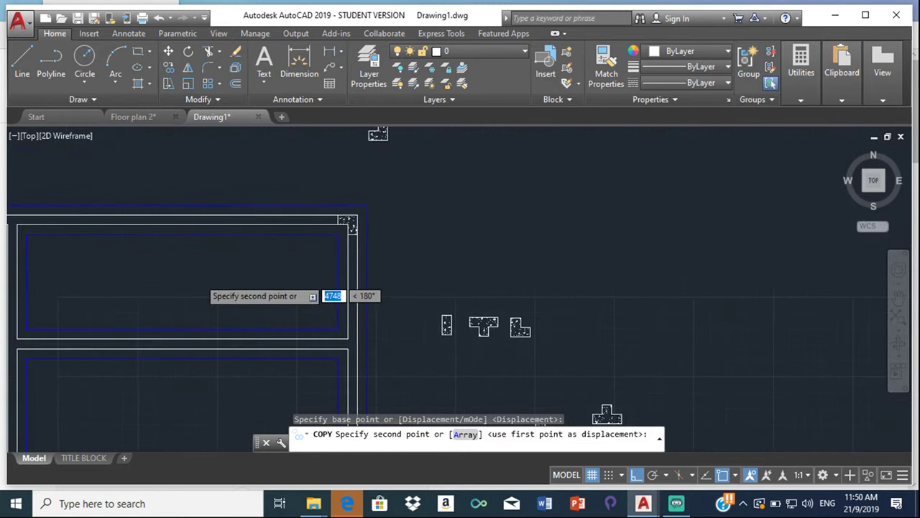
scroll(68, 308, "up", 2)
scroll(97, 381, "up", 4)
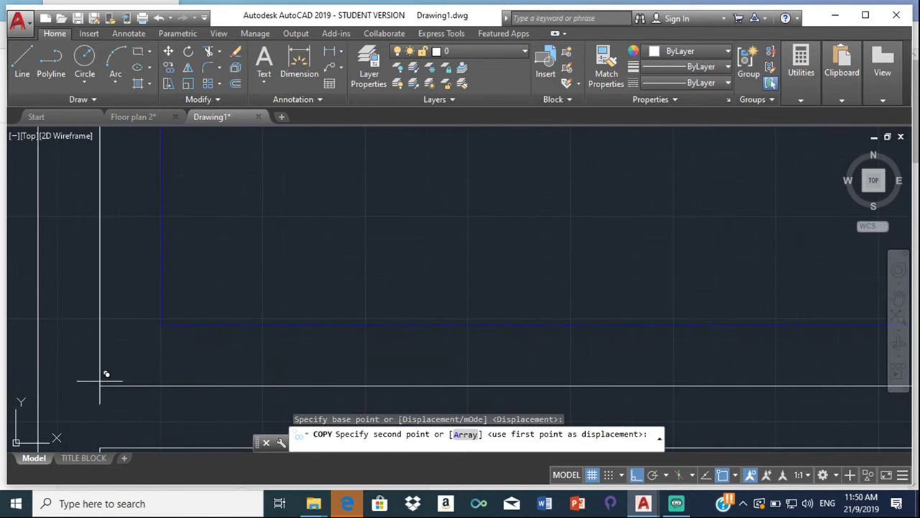
left_click(100, 385)
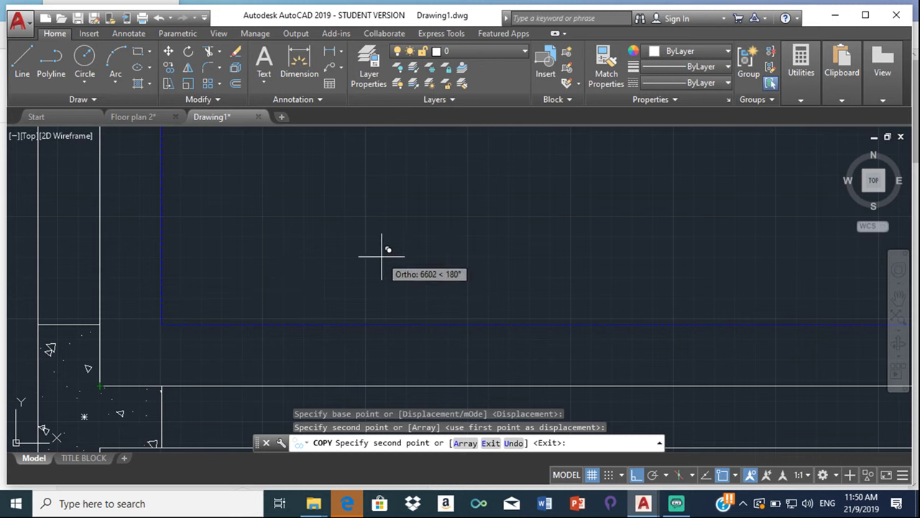
key("Escape")
Step: Copy the left-pointing T-shape by its upper inner corner onto the junction of the same dividing wall with the east exterior wall
scroll(388, 240, "down", 4)
scroll(288, 297, "up", 3)
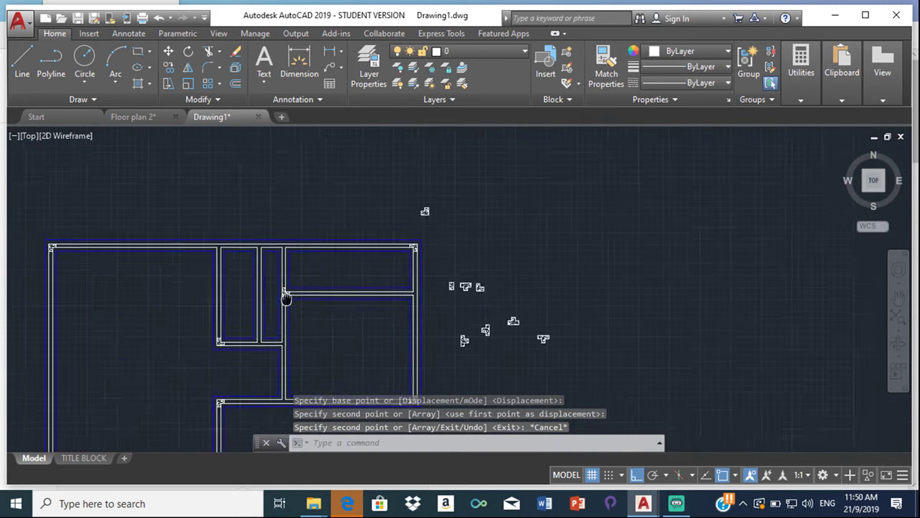
middle_click_drag(456, 329, 398, 309)
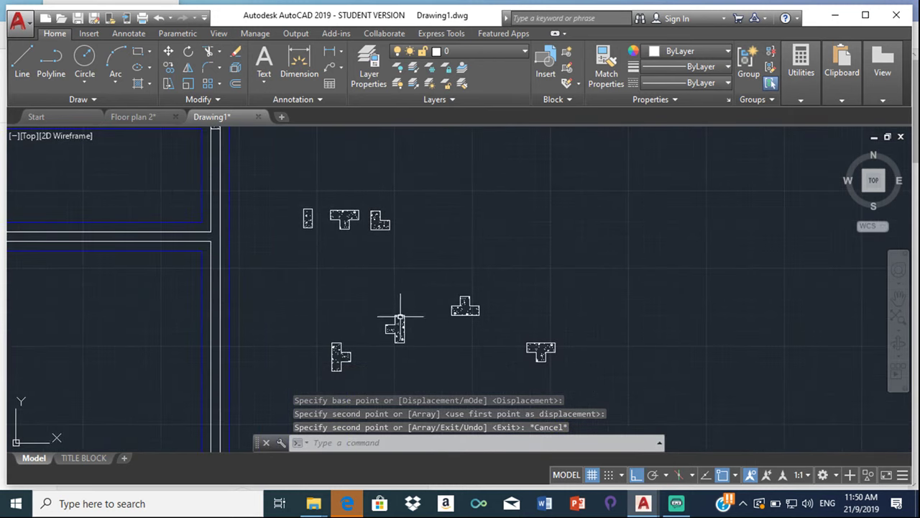
mouse_move(374, 313)
left_mouse_down()
mouse_move(397, 370)
mouse_move(417, 298)
left_mouse_up()
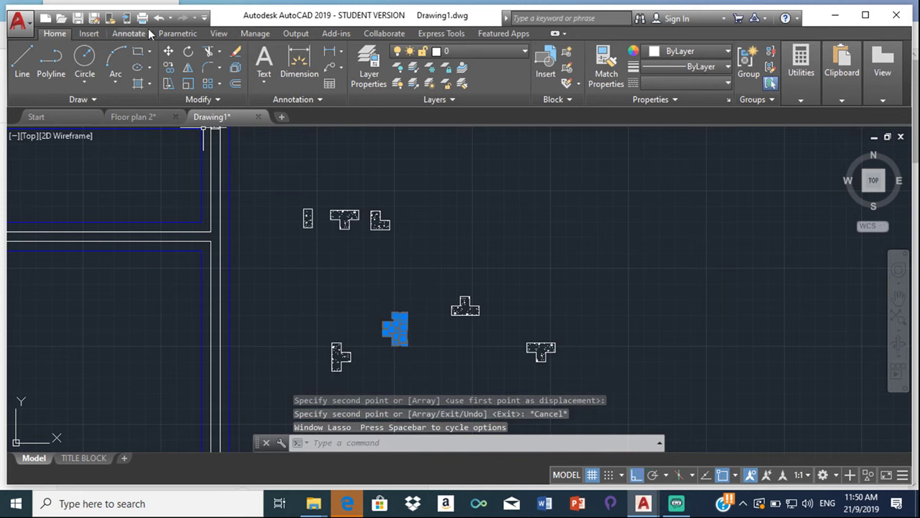
left_click(168, 67)
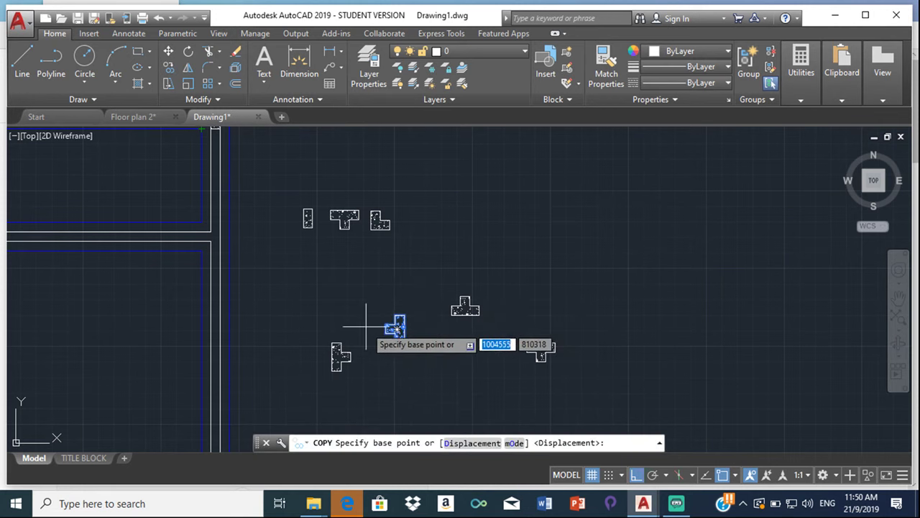
scroll(371, 321, "up", 4)
left_click(439, 337)
scroll(148, 240, "down", 5)
middle_click_drag(88, 173, 190, 253)
scroll(165, 255, "up", 7)
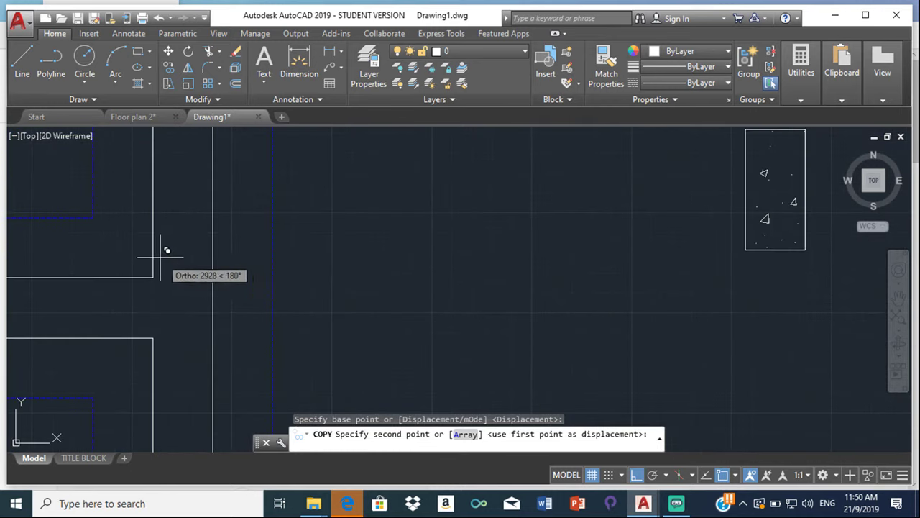
left_click(160, 270)
key("Escape")
scroll(308, 194, "down", 5)
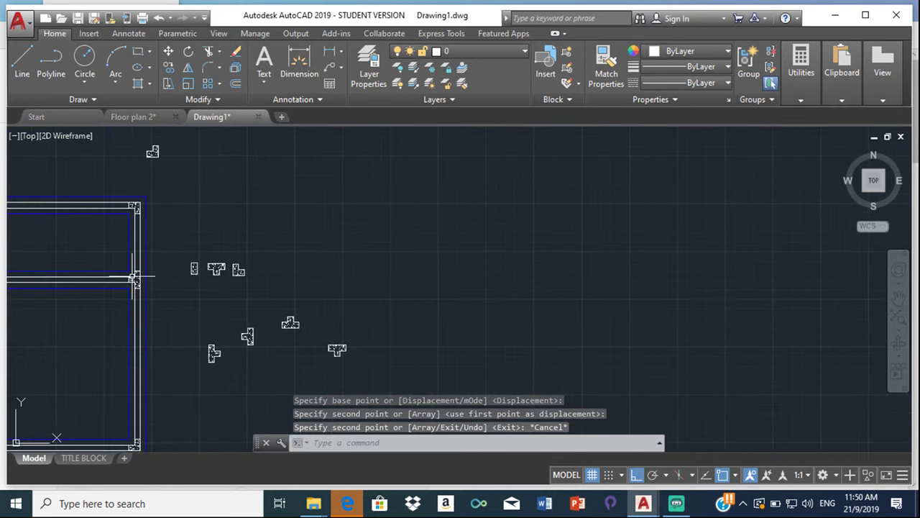
middle_click_drag(85, 300, 228, 286)
scroll(164, 274, "up", 6)
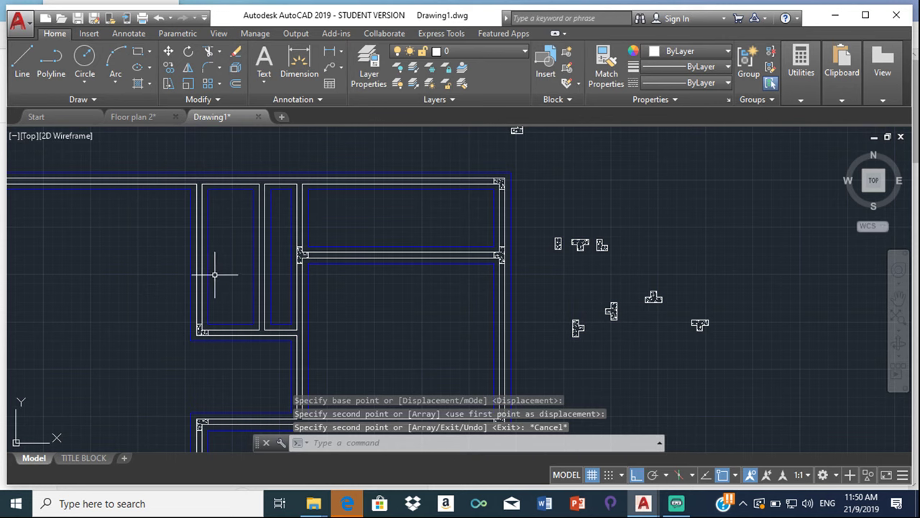
scroll(262, 196, "down", 4)
scroll(250, 232, "up", 4)
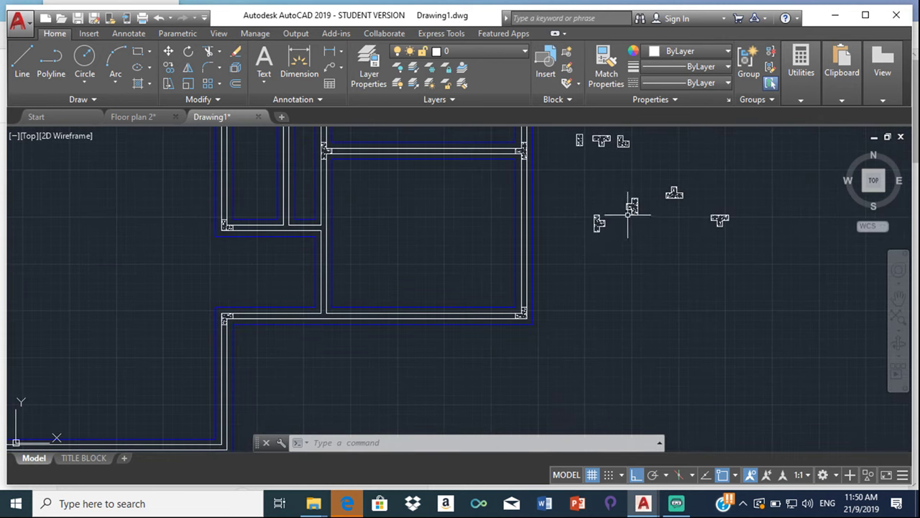
Step: Copy the upward-pointing T-shape by its inner corner onto the junction of the interior wall with the south wall of the large eastern room
mouse_move(679, 177)
left_mouse_down()
mouse_move(658, 205)
mouse_move(703, 214)
mouse_move(707, 168)
left_mouse_up()
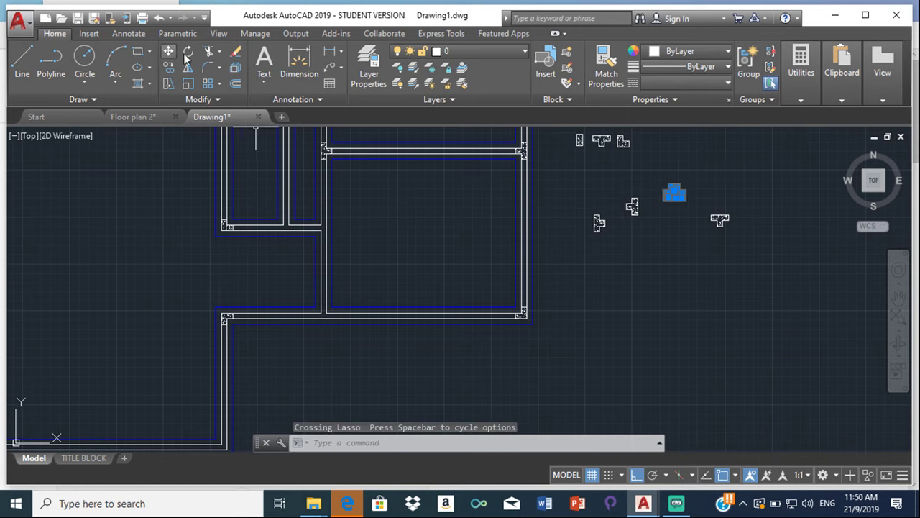
type("co")
key("Return")
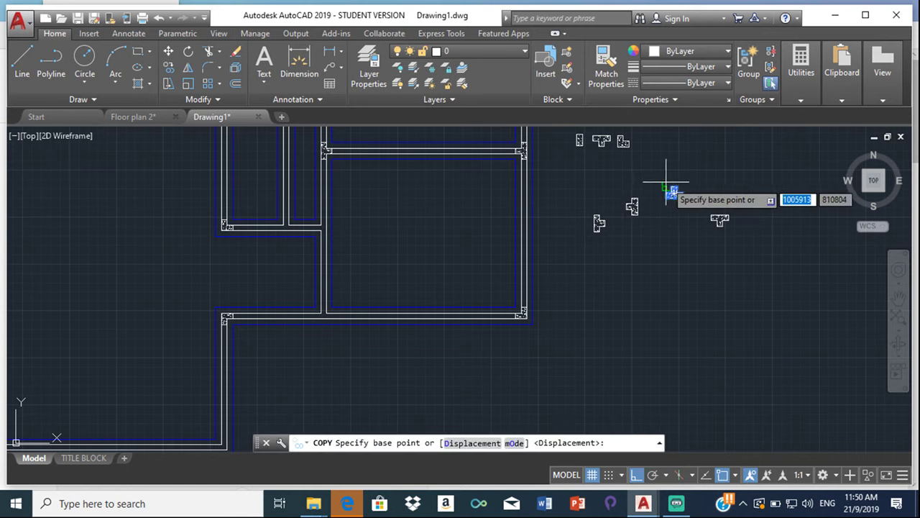
scroll(674, 191, "up", 4)
scroll(660, 191, "up", 2)
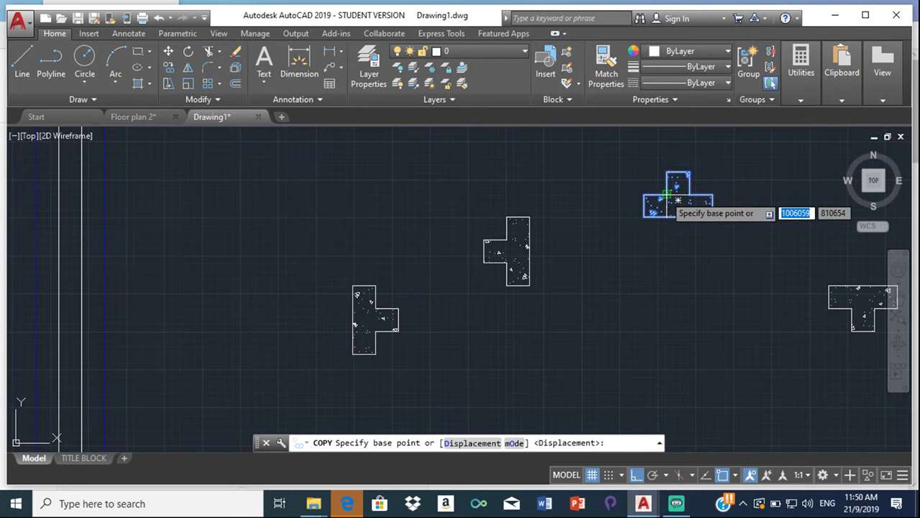
left_click(676, 205)
scroll(262, 313, "down", 10)
scroll(262, 313, "up", 7)
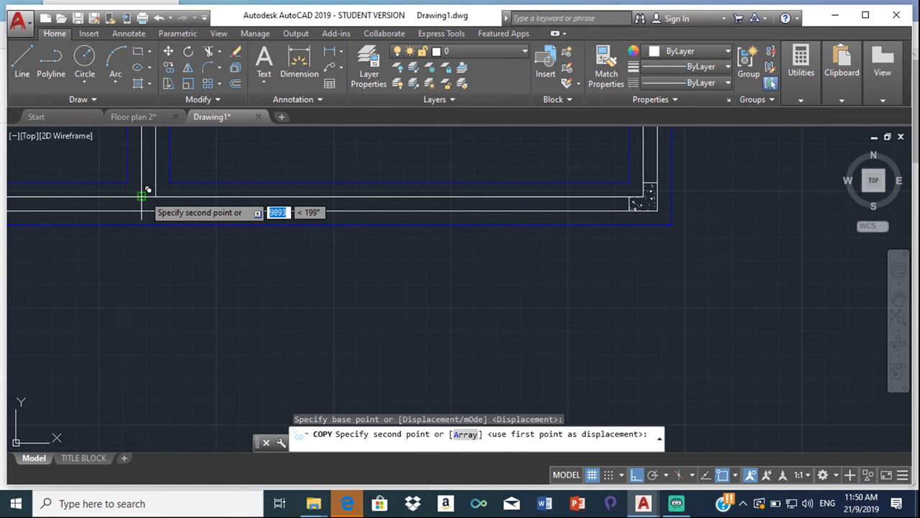
left_click(141, 194)
key("Escape")
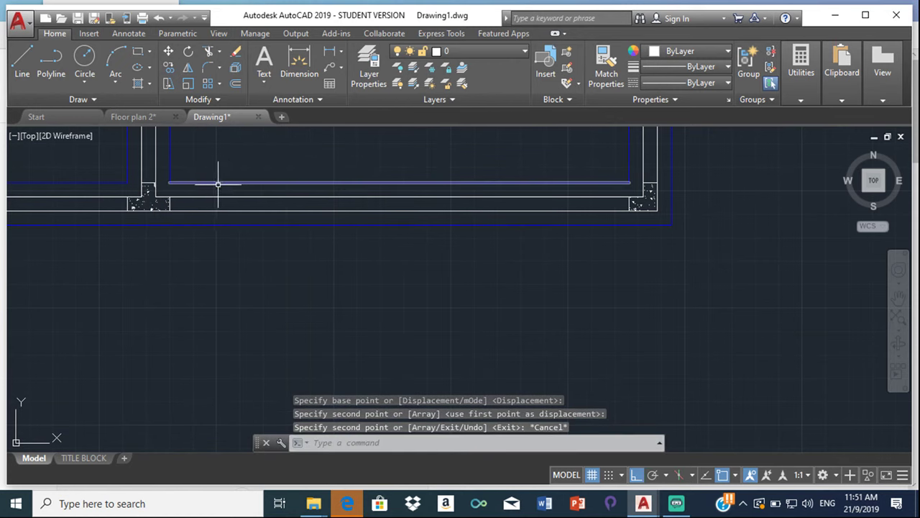
Step: Copy the downward-pointing T-shape by its inner corner onto the junction of the north exterior wall with the west wall of the narrow rooms
scroll(218, 184, "down", 5)
scroll(222, 212, "up", 6)
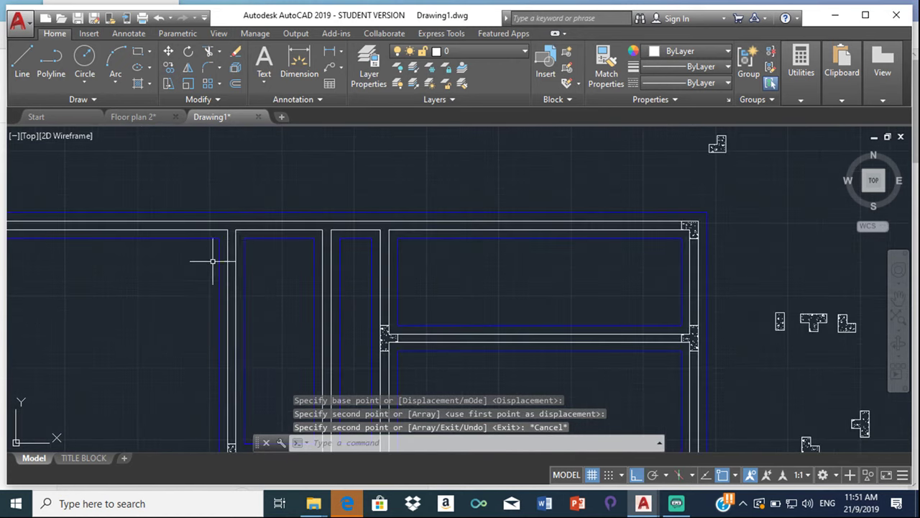
scroll(460, 237, "down", 6)
middle_click_drag(538, 267, 243, 306)
scroll(243, 307, "up", 2)
scroll(244, 306, "up", 2)
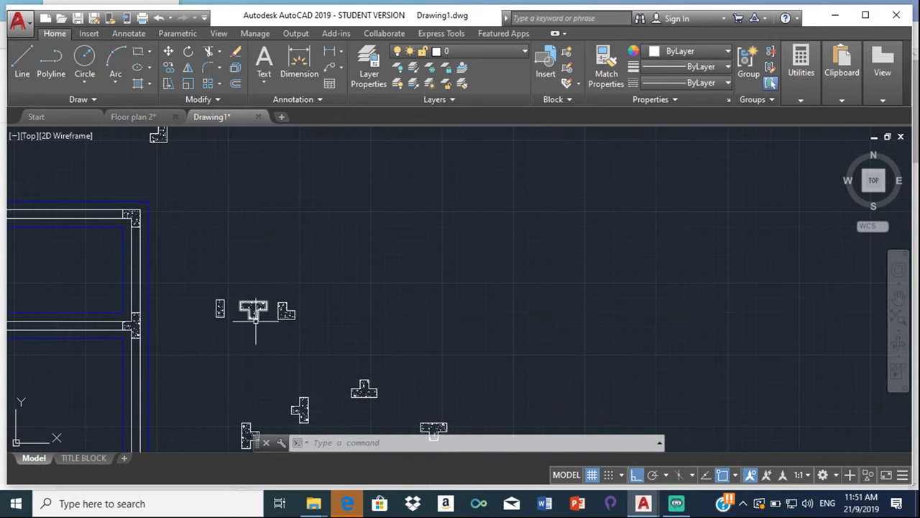
scroll(413, 382, "up", 2)
middle_click_drag(413, 382, 377, 323)
mouse_move(363, 332)
left_mouse_down()
mouse_move(394, 426)
mouse_move(458, 382)
mouse_move(453, 333)
left_mouse_up()
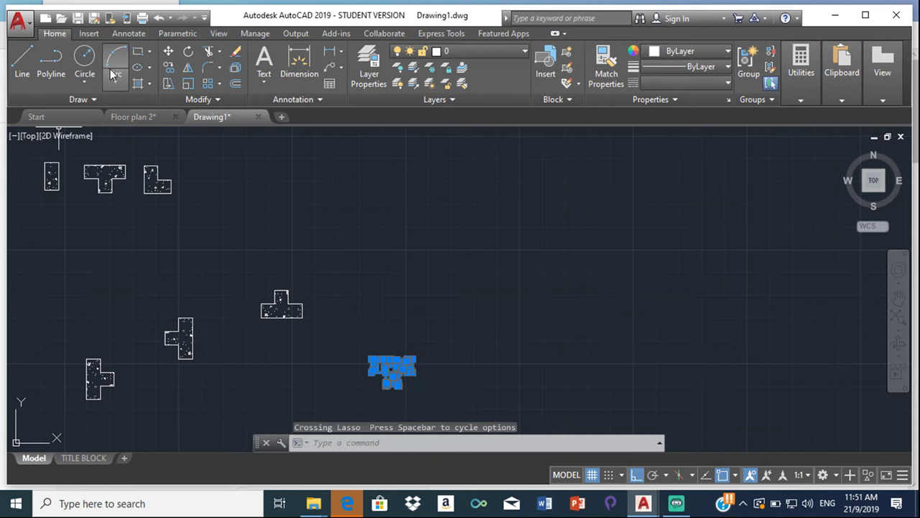
left_click(169, 72)
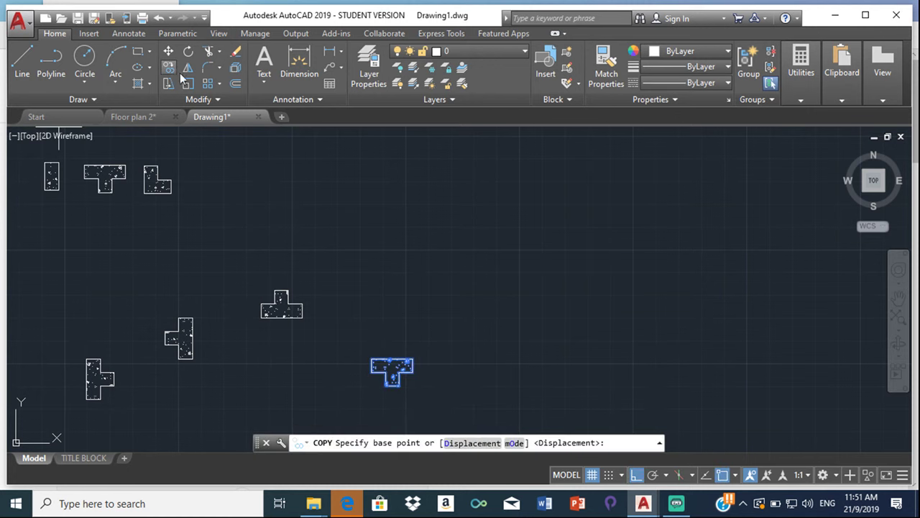
left_click(389, 370)
scroll(287, 323, "down", 5)
scroll(197, 309, "up", 5)
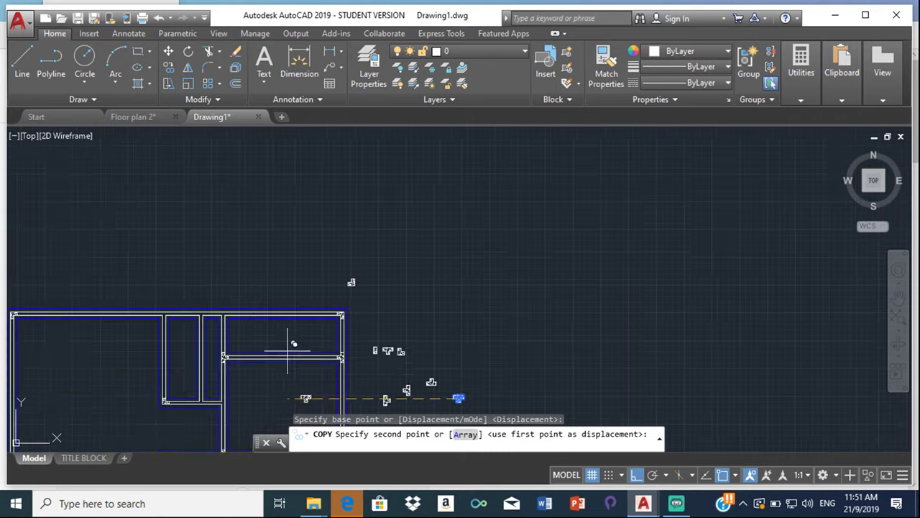
scroll(119, 259, "up", 3)
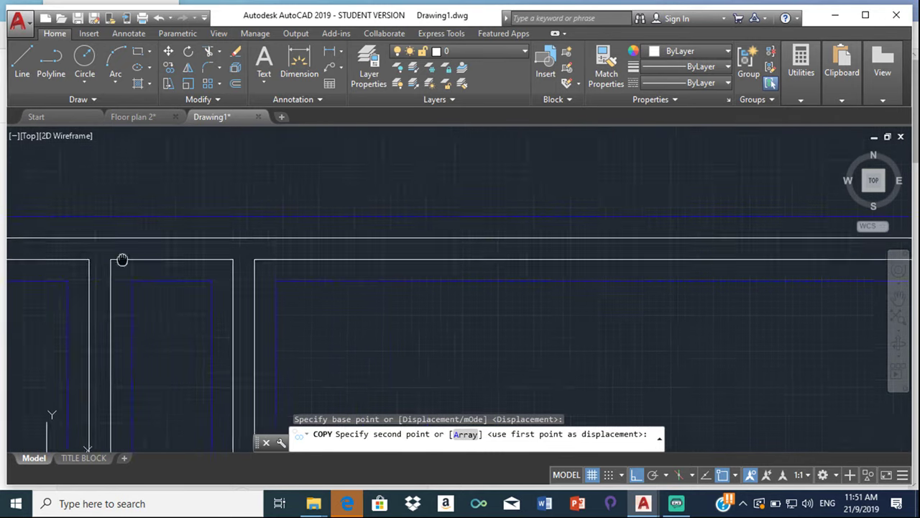
middle_click_drag(49, 279, 201, 294)
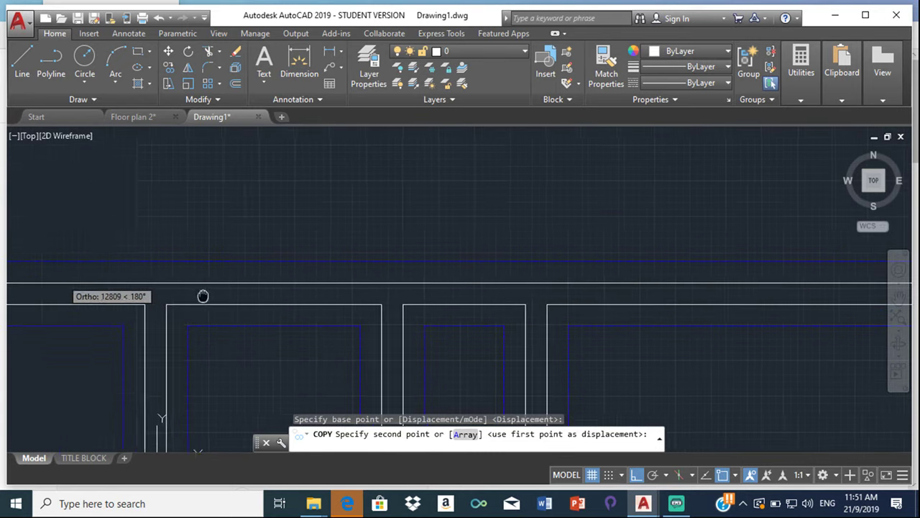
left_click(164, 296)
key("Escape")
Step: Place two copies of the upright rectangular column straight above the original, the farther one about 1980 units away
scroll(264, 276, "down", 4)
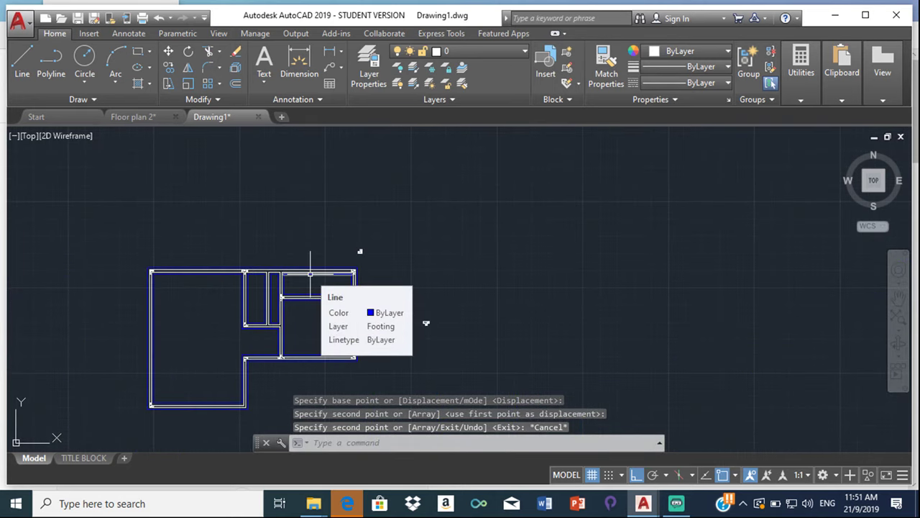
scroll(265, 288, "up", 4)
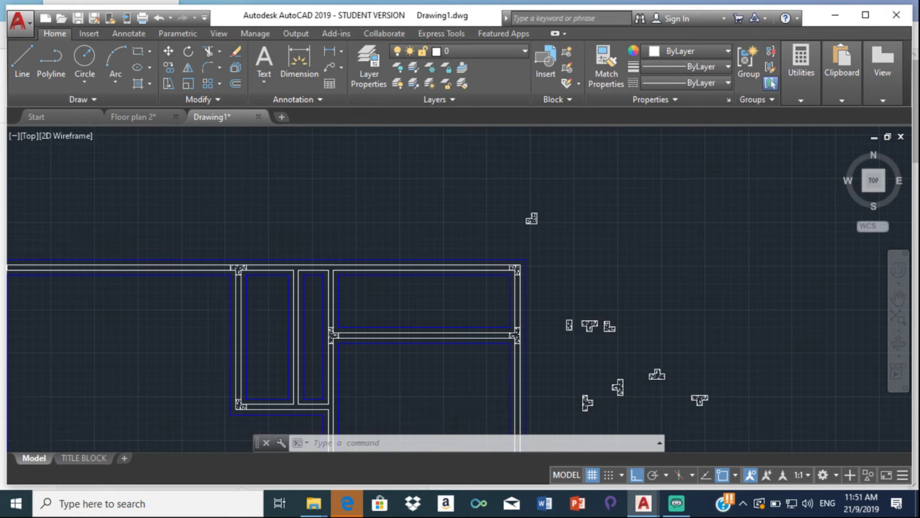
scroll(237, 309, "down", 5)
scroll(345, 306, "up", 3)
scroll(271, 314, "up", 2)
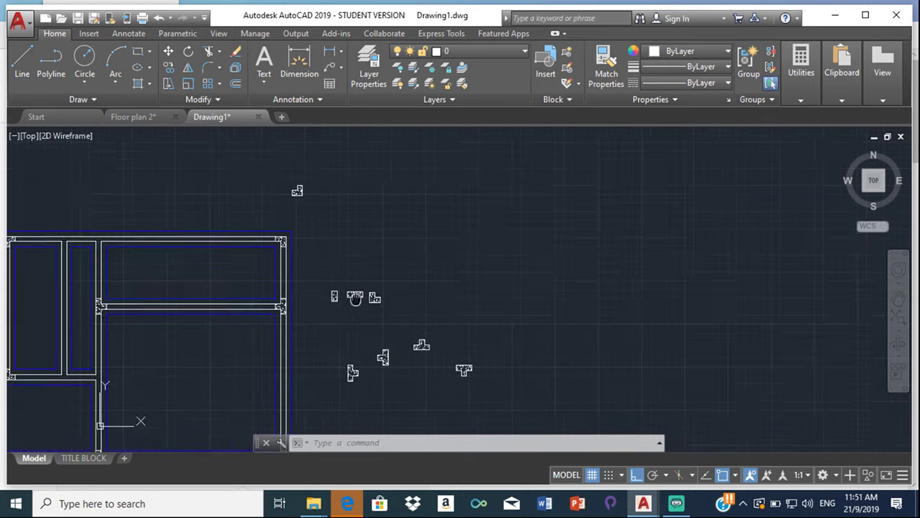
left_click_drag(372, 266, 382, 310)
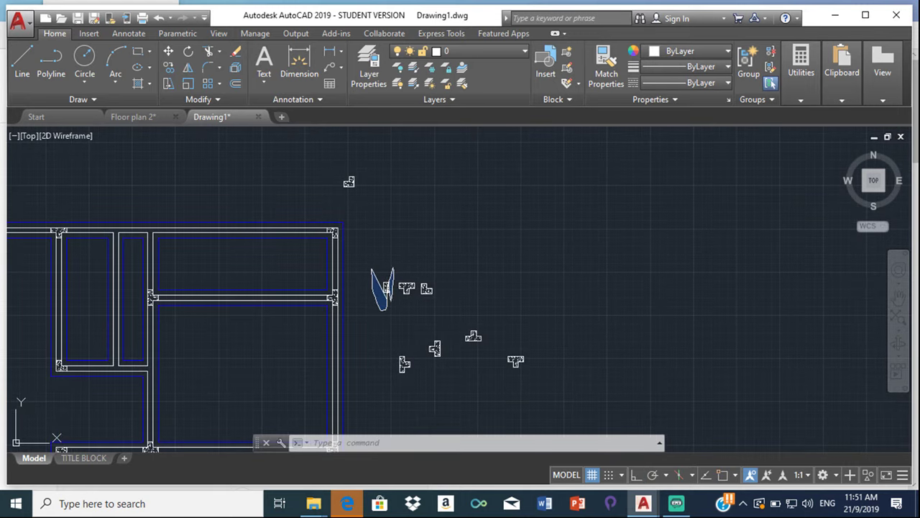
mouse_move(394, 269)
left_mouse_down()
mouse_move(390, 239)
mouse_move(378, 302)
mouse_move(393, 275)
left_mouse_up()
key("Escape")
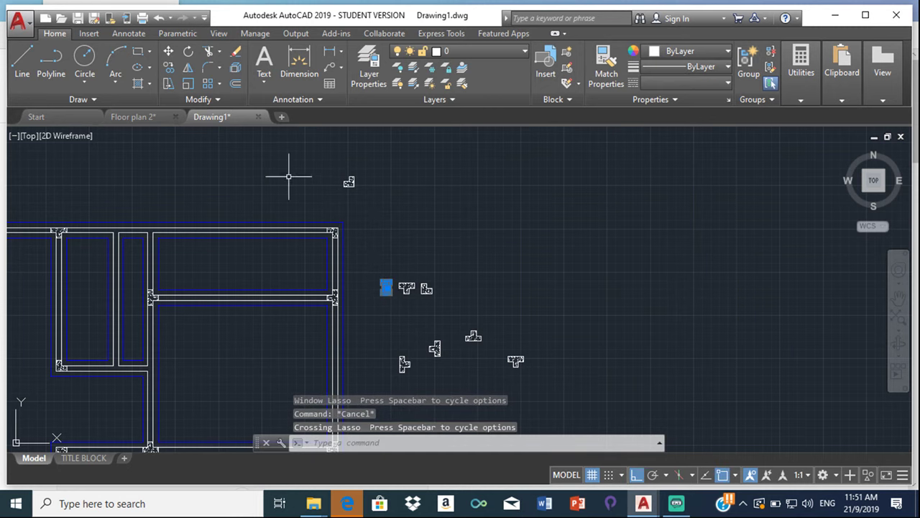
left_click(168, 67)
scroll(417, 266, "up", 3)
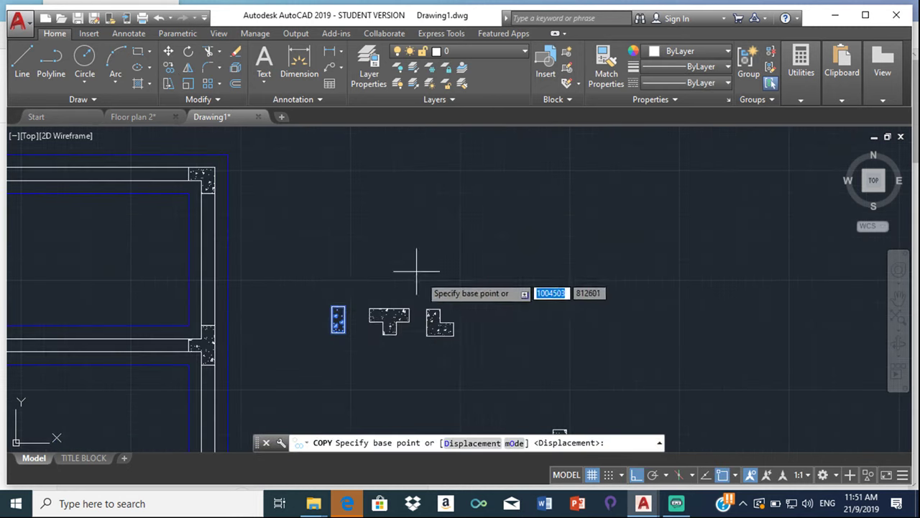
left_click(345, 307)
left_click(403, 180)
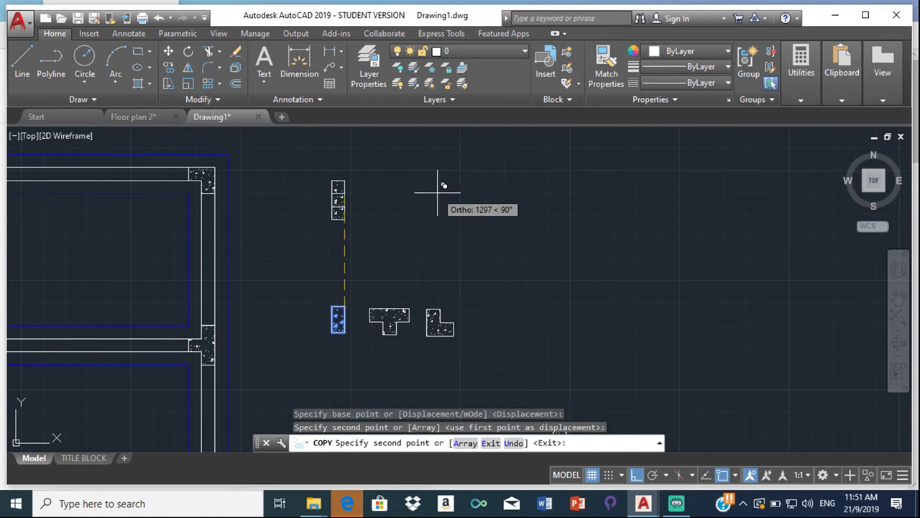
left_click(468, 133)
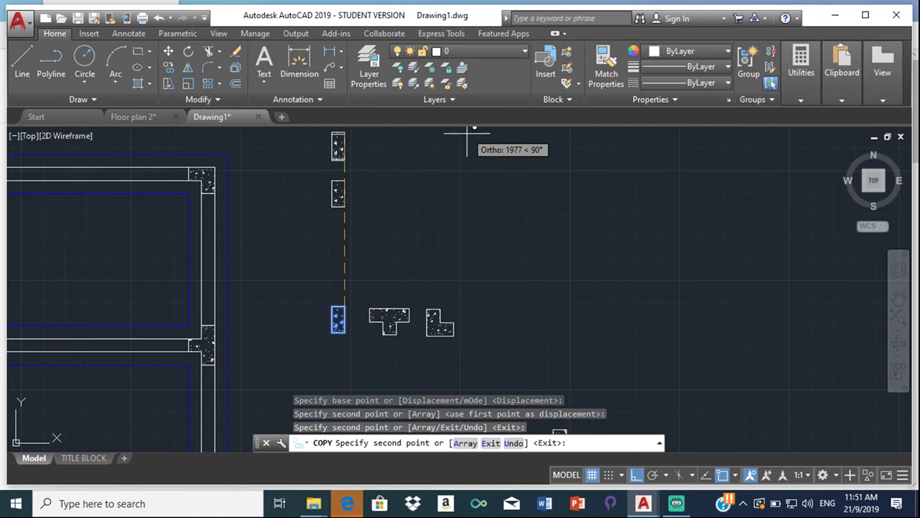
key("Escape")
Step: Rotate the lower rectangular column copy 90° about its upper-right corner so it lies horizontally
left_click_drag(317, 180, 331, 216)
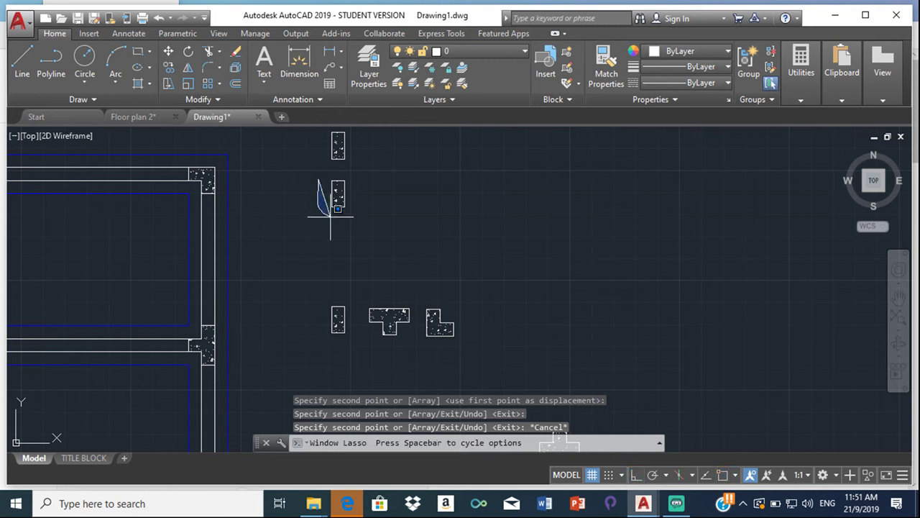
left_click_drag(372, 180, 364, 169)
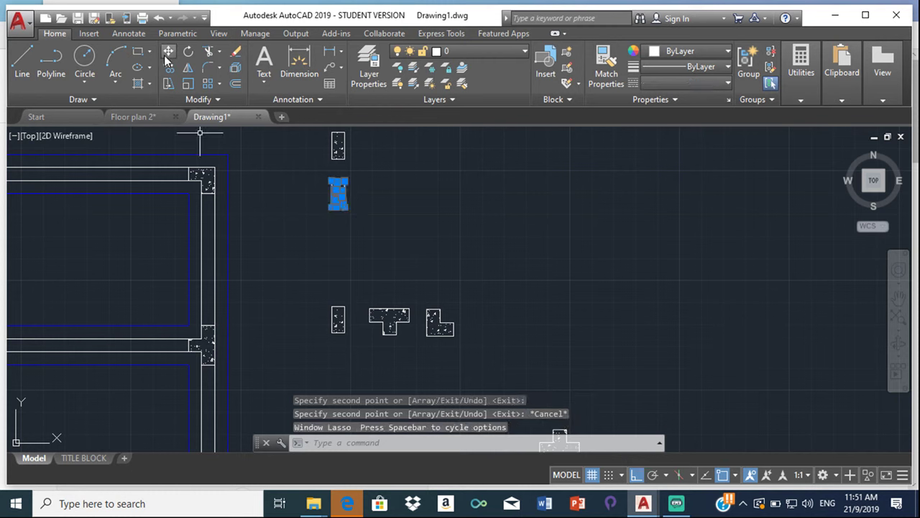
left_click(190, 51)
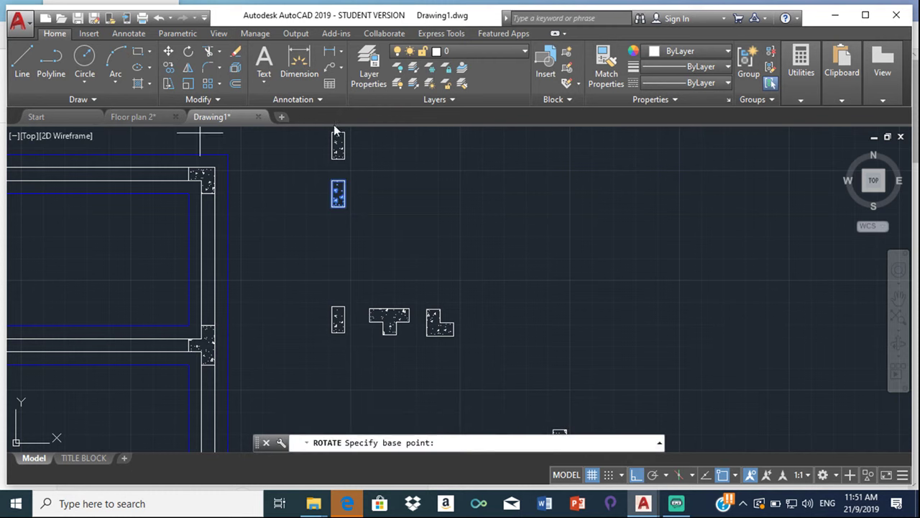
left_click(343, 181)
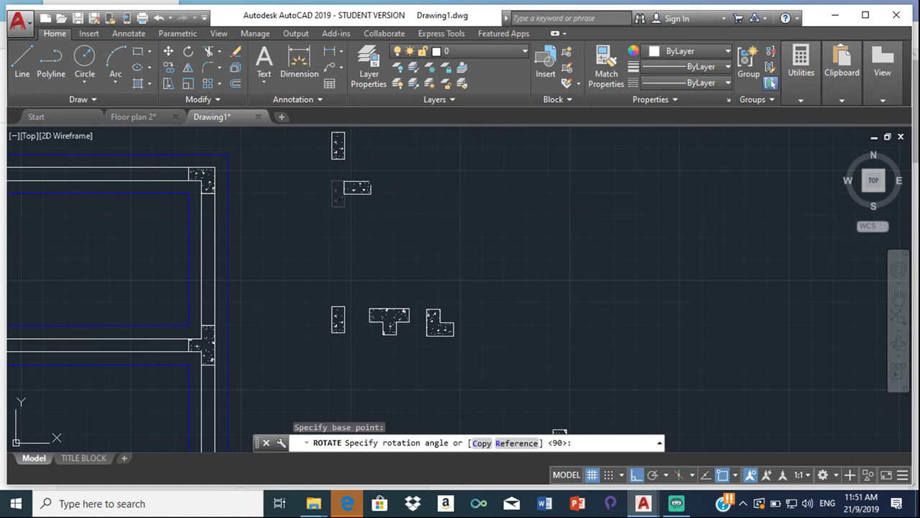
left_click(370, 167)
Step: Copy the upper upright rectangular column by its upper-left corner onto the midpoint of the narrow rooms' west wall
scroll(356, 195, "down", 5)
scroll(376, 222, "up", 1)
middle_click_drag(376, 223, 398, 244)
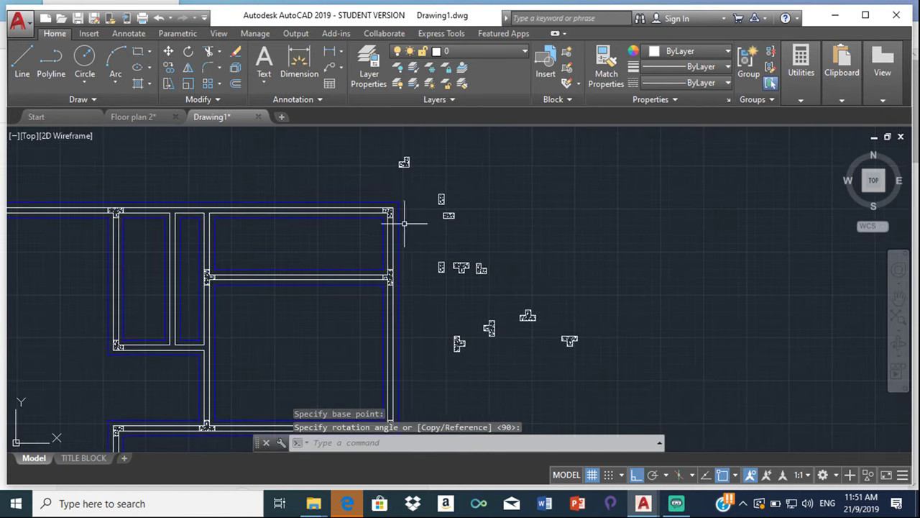
scroll(438, 191, "up", 3)
mouse_move(418, 202)
left_mouse_down()
mouse_move(434, 237)
mouse_move(469, 230)
left_mouse_up()
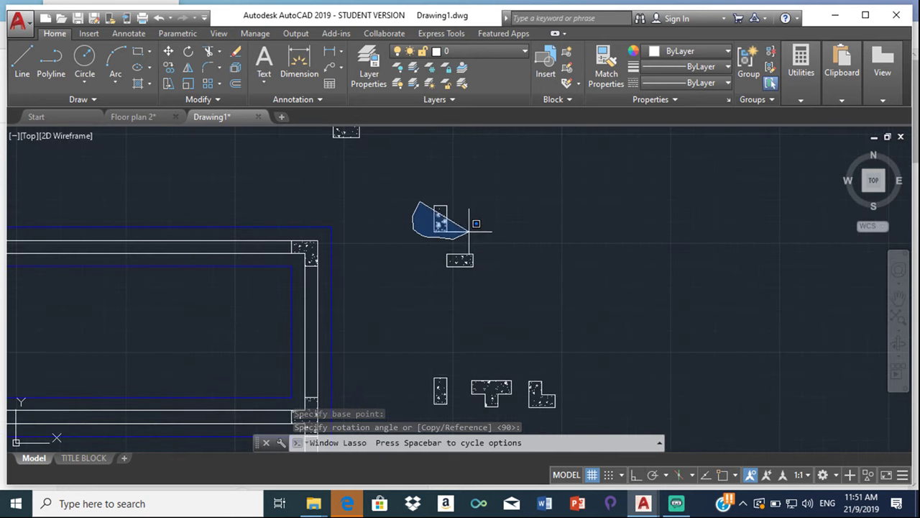
left_click_drag(465, 172, 445, 153)
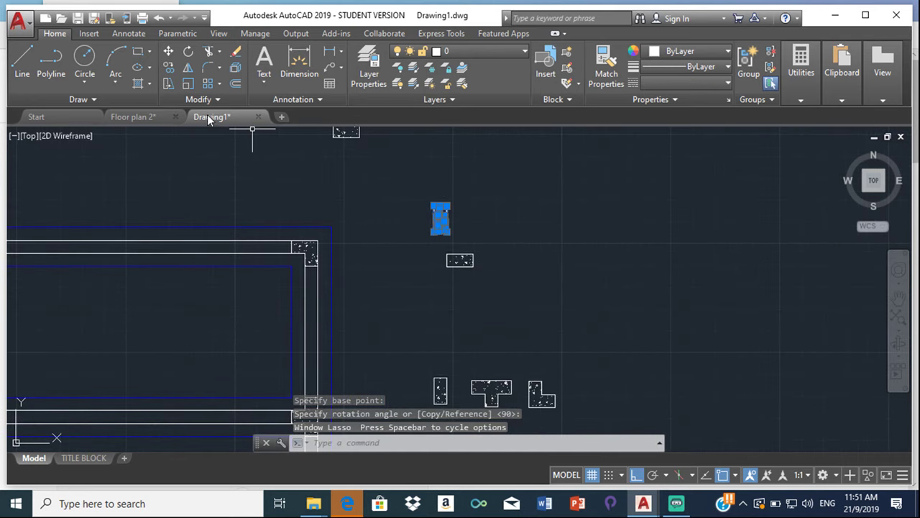
left_click(171, 70)
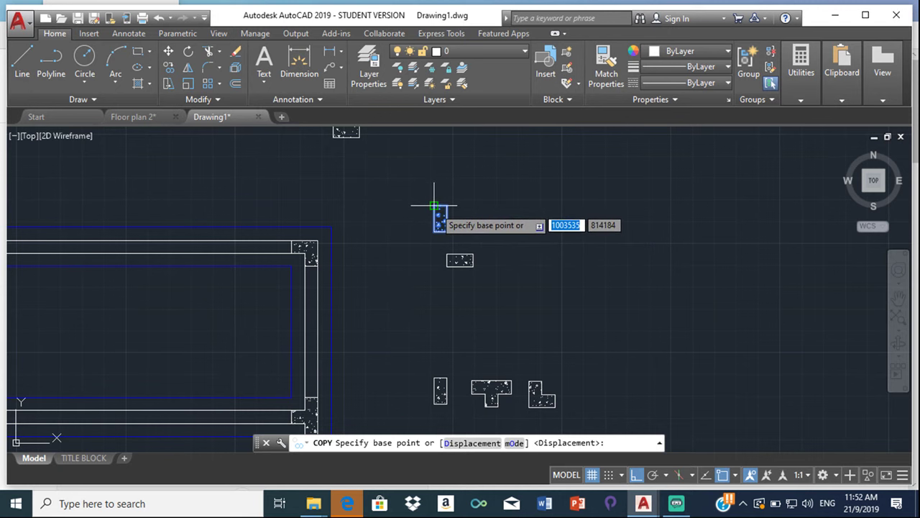
left_click(436, 206)
scroll(164, 256, "down", 3)
middle_click_drag(160, 259, 233, 269)
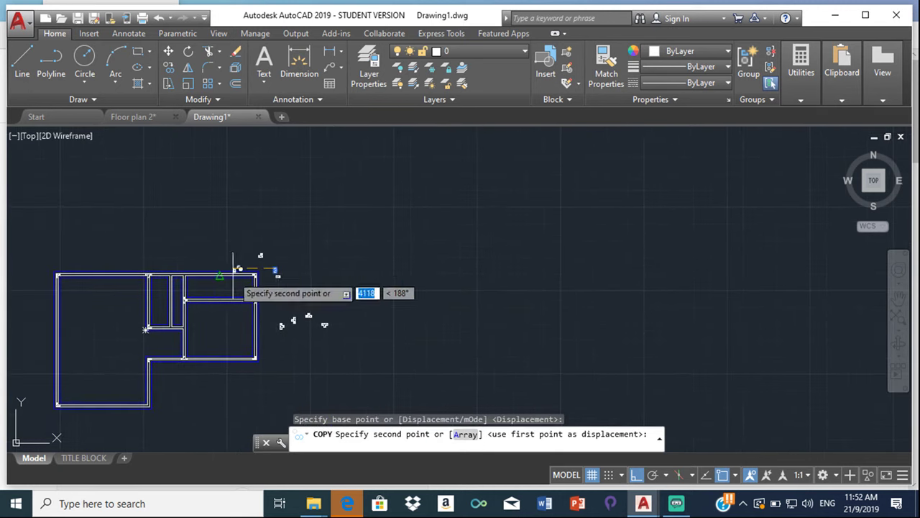
scroll(147, 301, "up", 3)
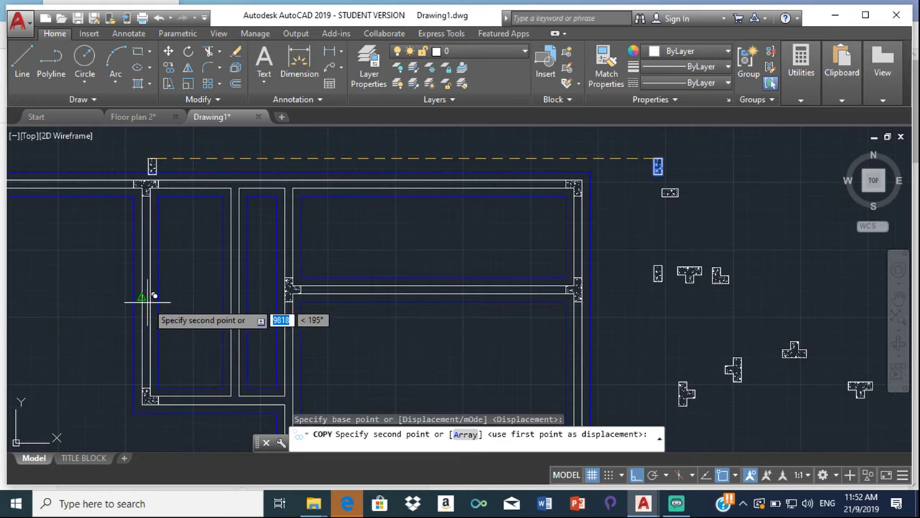
left_click(143, 295)
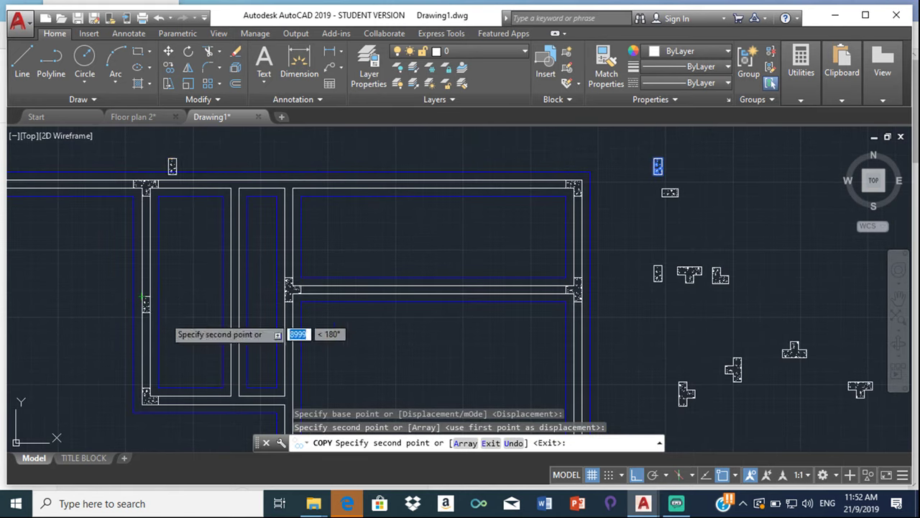
key("Escape")
scroll(167, 314, "down", 5)
middle_click_drag(153, 302, 226, 302)
scroll(222, 297, "up", 5)
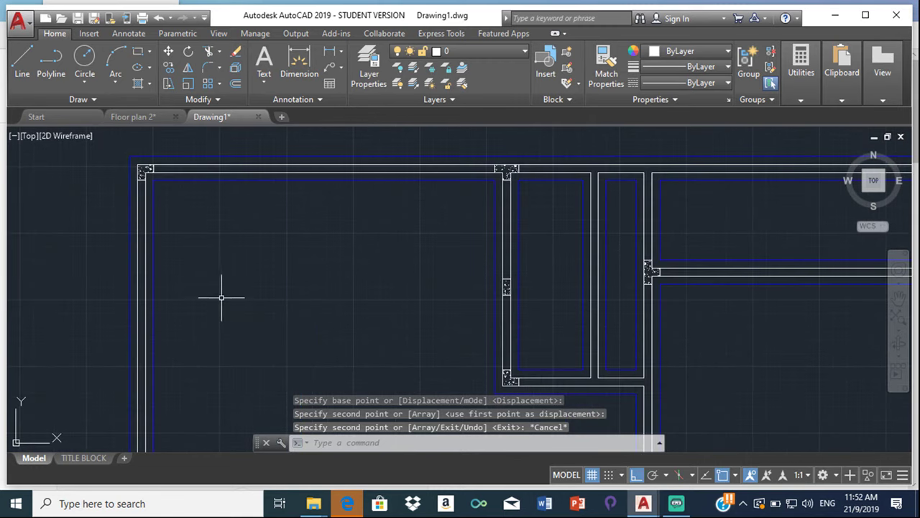
scroll(211, 290, "down", 4)
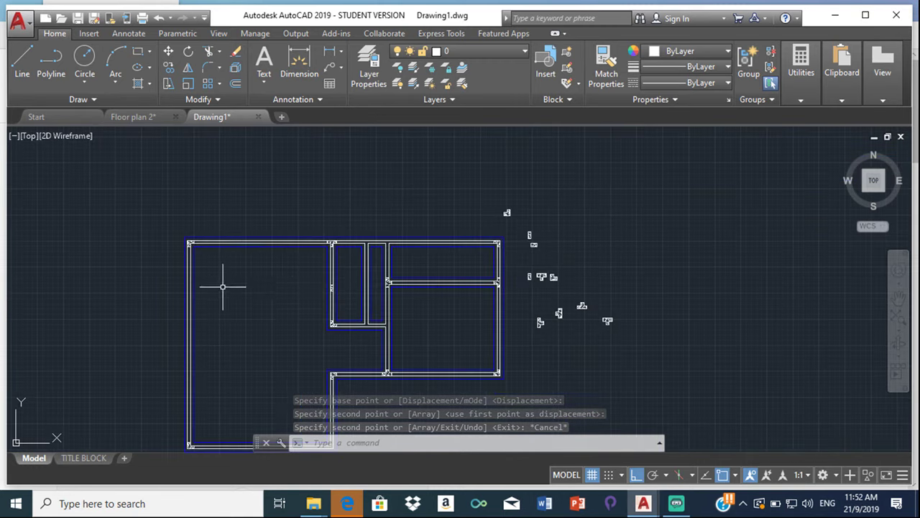
mouse_move(437, 300)
middle_mouse_down()
mouse_move(220, 280)
mouse_move(198, 262)
middle_mouse_up()
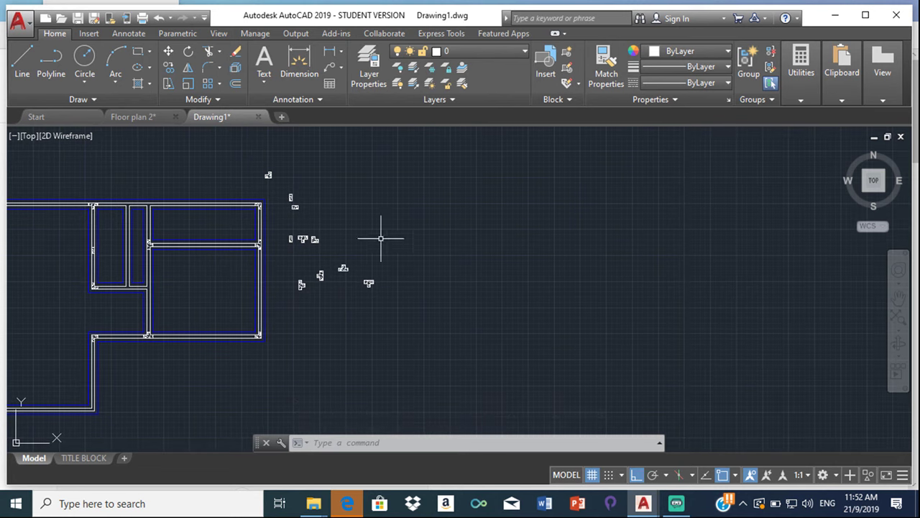
scroll(267, 194, "up", 2)
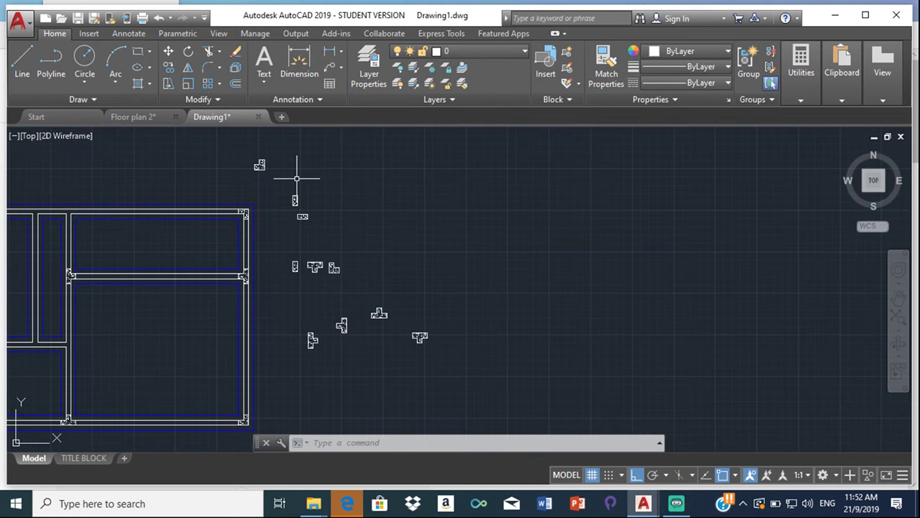
mouse_move(290, 184)
left_mouse_down()
mouse_move(294, 213)
mouse_move(317, 204)
mouse_move(308, 180)
left_mouse_up()
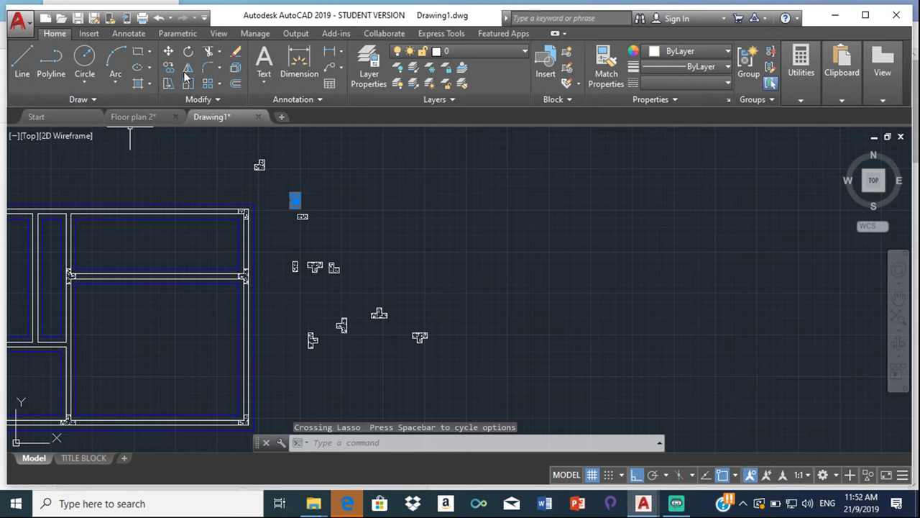
type("co")
key("Return")
scroll(290, 206, "up", 5)
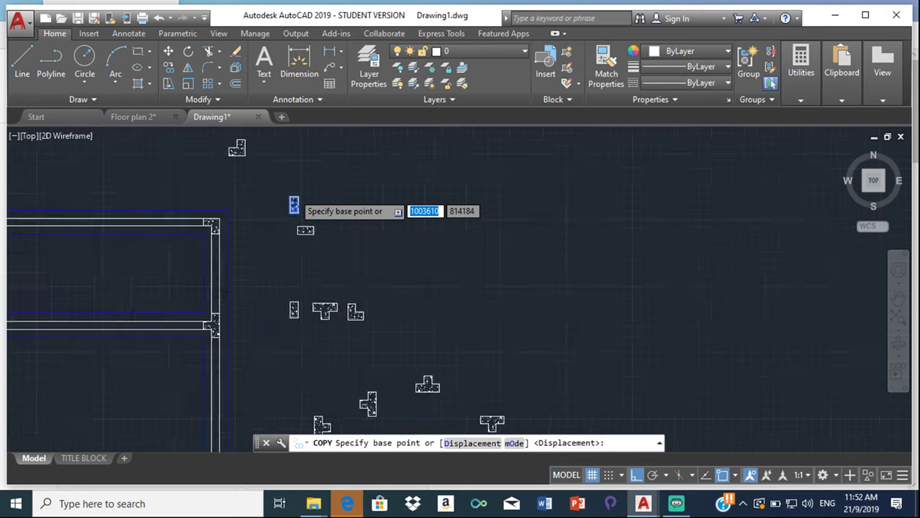
left_click(278, 202)
scroll(246, 216, "down", 5)
scroll(261, 230, "up", 6)
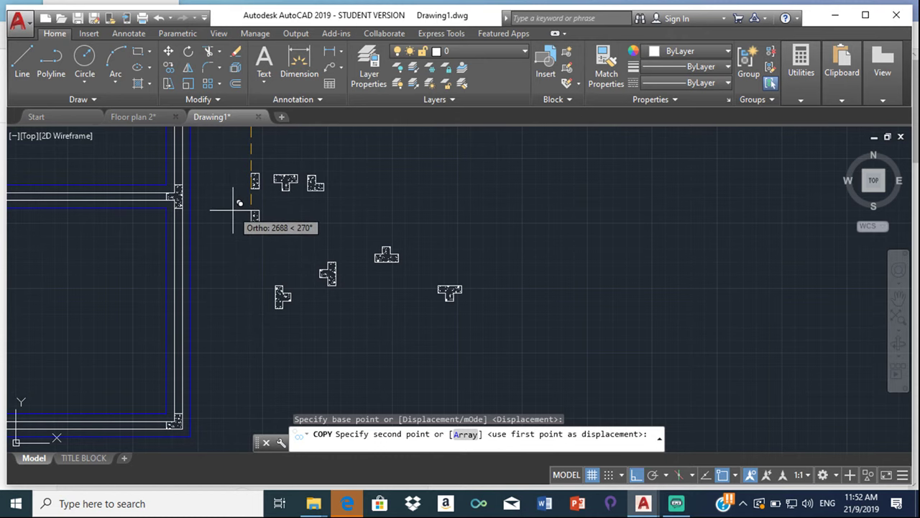
key("Escape")
Step: Copy the original upright rectangular column by the midpoint of its left edge onto the midpoint of the southeast room's east exterior wall
scroll(242, 308, "down", 3)
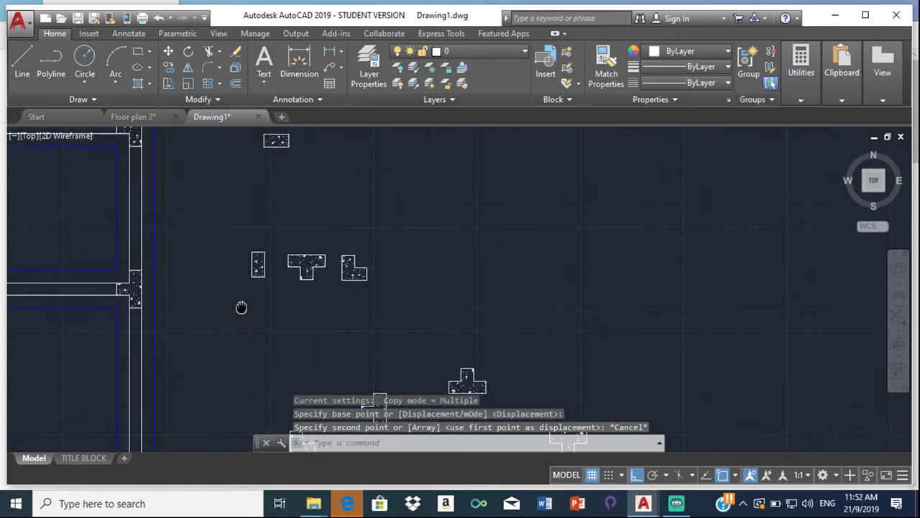
mouse_move(245, 251)
left_mouse_down()
mouse_move(234, 291)
mouse_move(254, 308)
mouse_move(276, 272)
left_mouse_up()
key("Escape")
left_click_drag(244, 301, 259, 265)
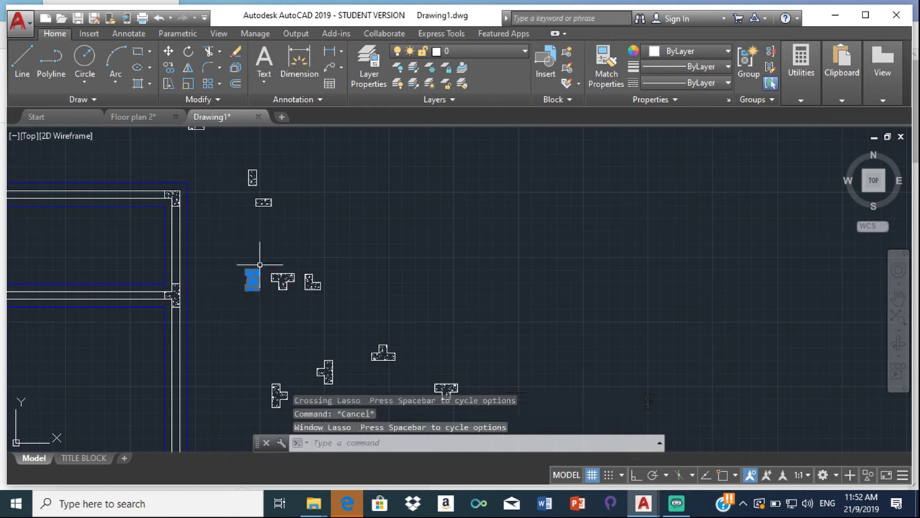
left_click(167, 68)
scroll(237, 277, "up", 3)
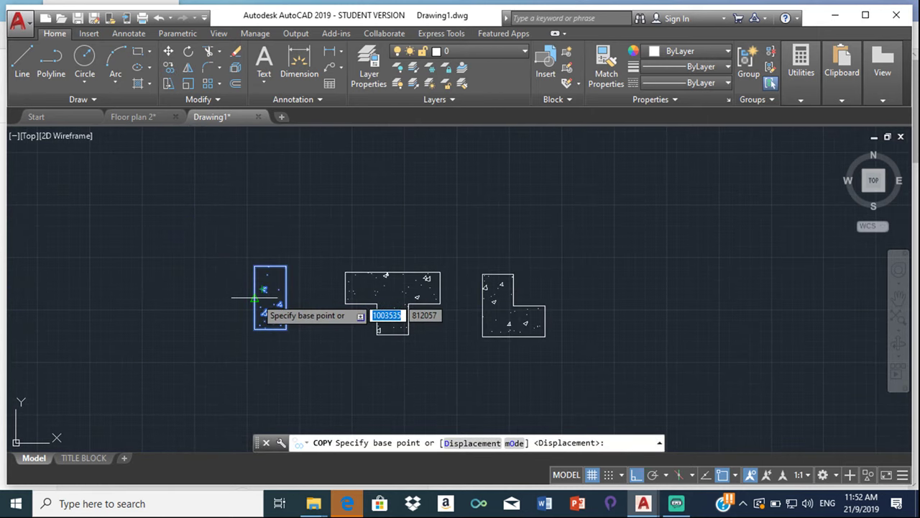
left_click(255, 297)
scroll(143, 308, "down", 6)
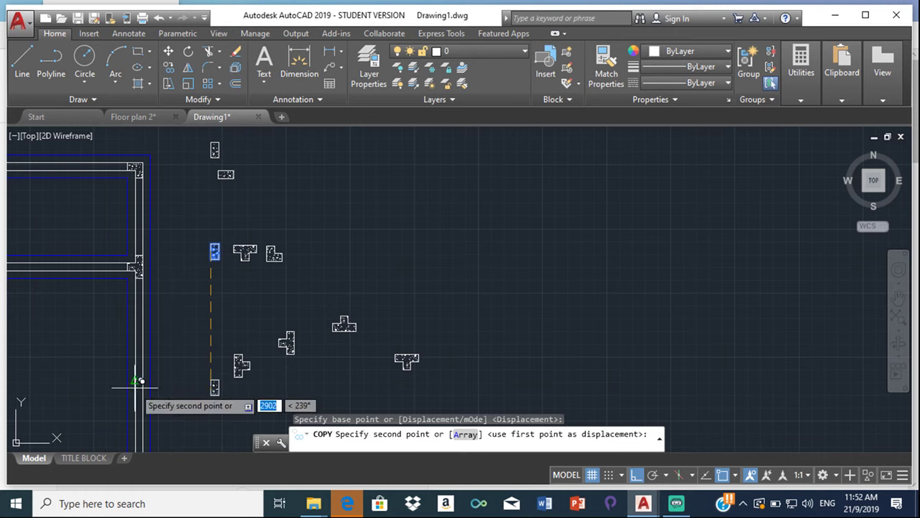
left_click(138, 379)
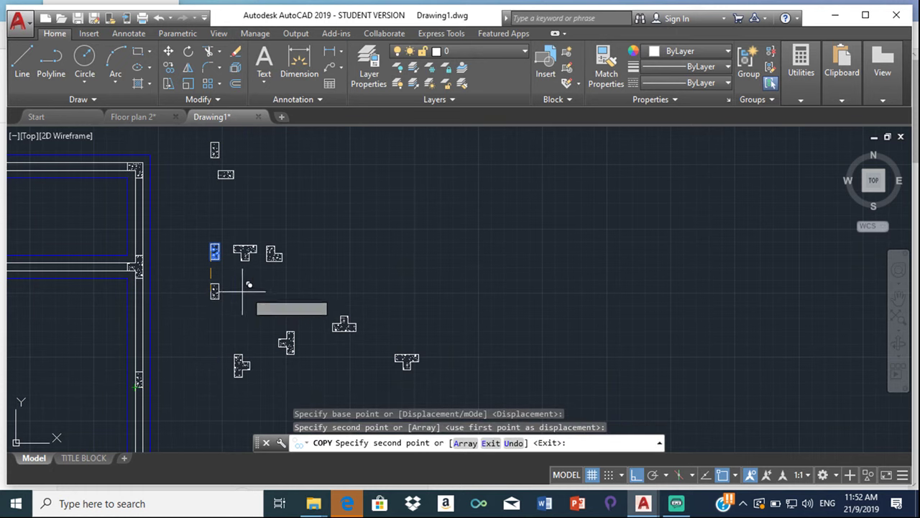
scroll(220, 310, "down", 4)
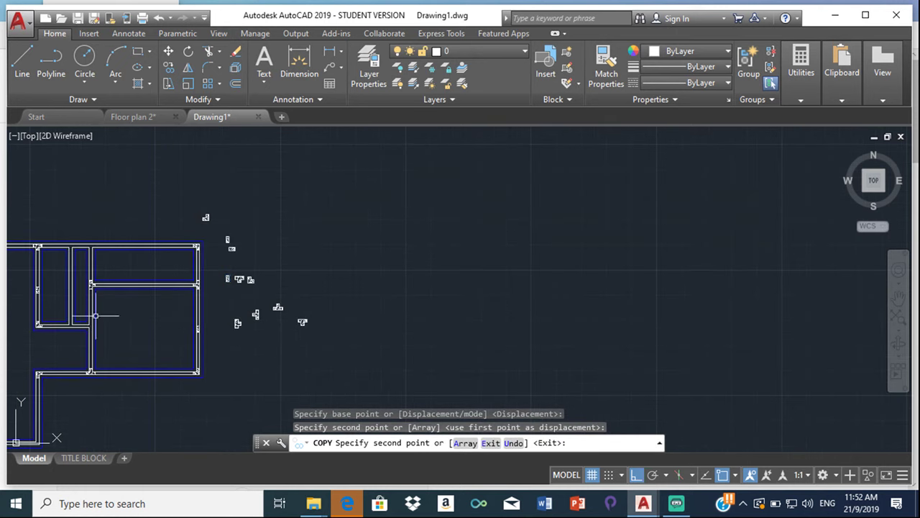
key("Escape")
Step: Try to copy the rectangular column on the narrow rooms' west wall by its left-edge midpoint, half its length up the wall
scroll(30, 285, "up", 8)
middle_click_drag(30, 286, 211, 260)
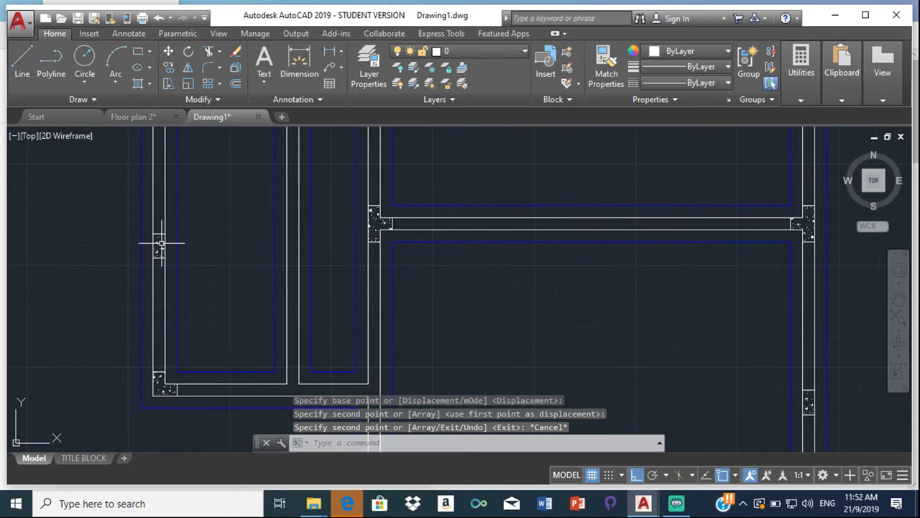
mouse_move(159, 227)
left_mouse_down()
mouse_move(160, 270)
mouse_move(158, 223)
left_mouse_up()
key("Escape")
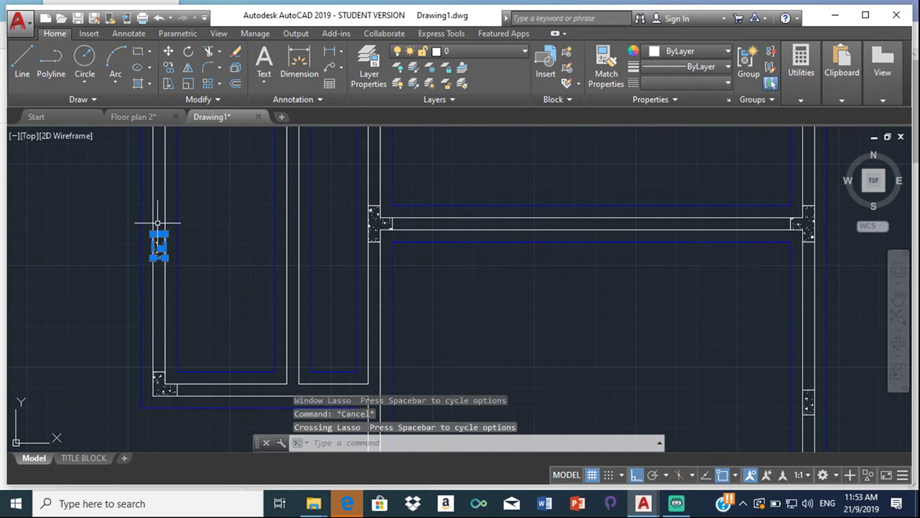
left_click(168, 67)
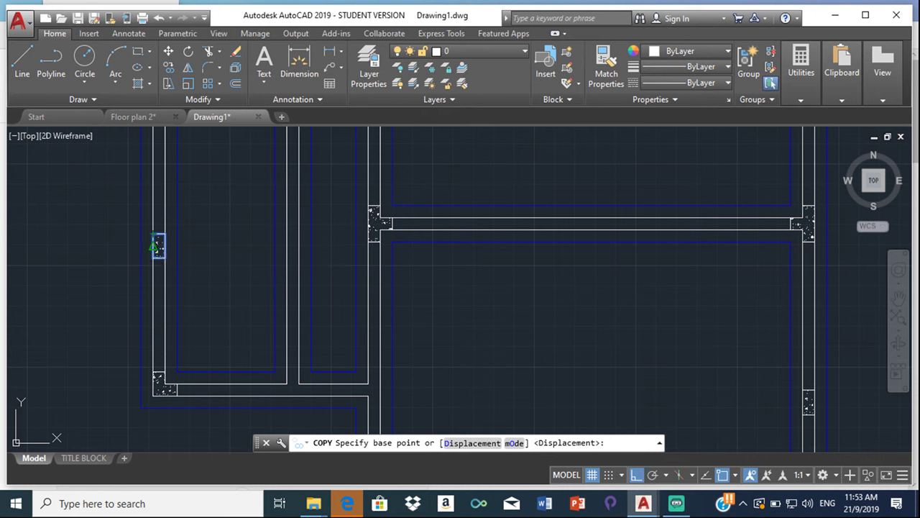
left_click(156, 245)
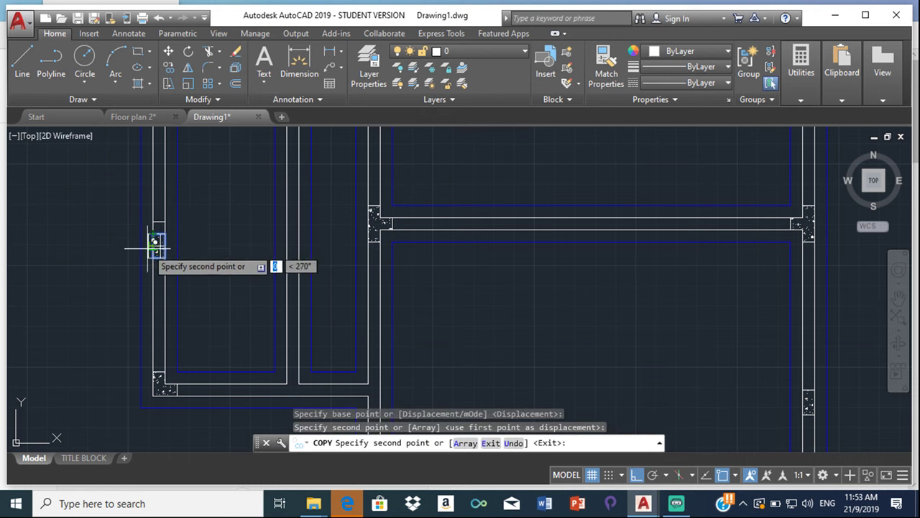
key("Escape")
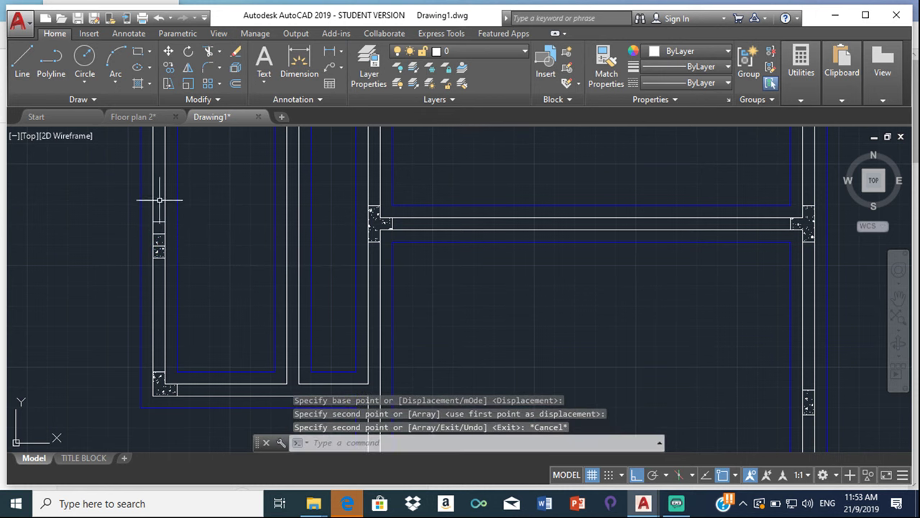
Step: Erase the overlapping column outline and the stray hatch dot above the column on the narrow rooms' west wall
left_click(159, 253)
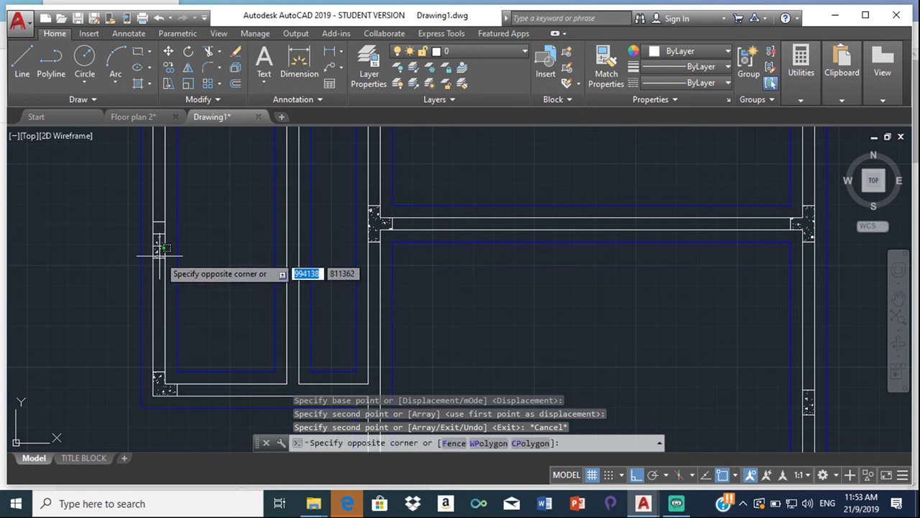
left_click(153, 230)
left_click(157, 222)
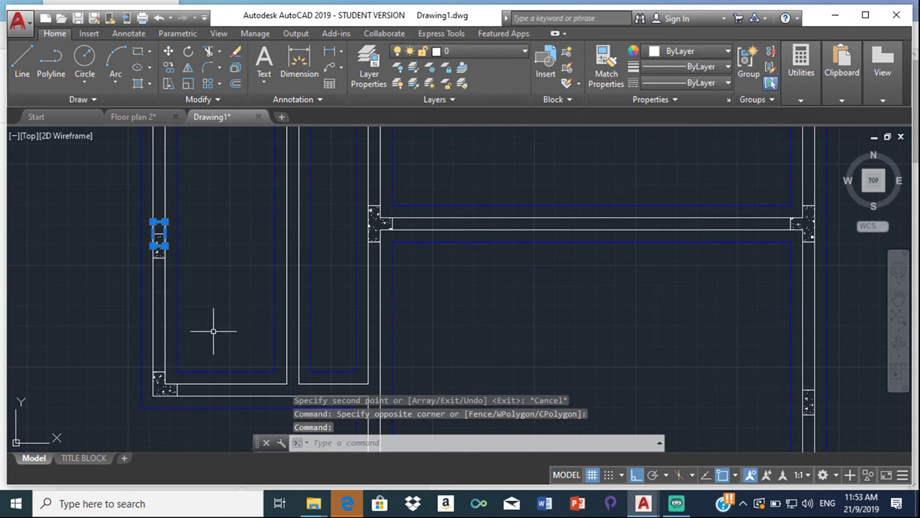
left_click(166, 411)
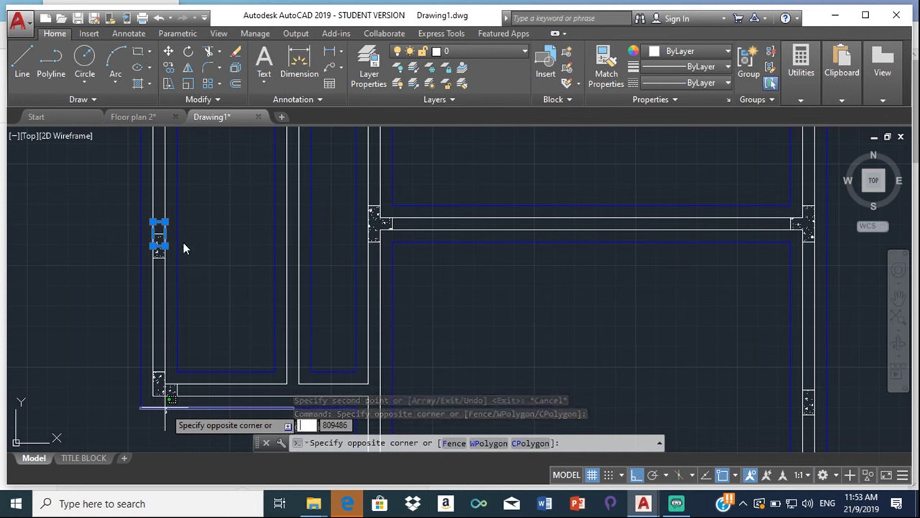
left_click(196, 214)
key("Escape")
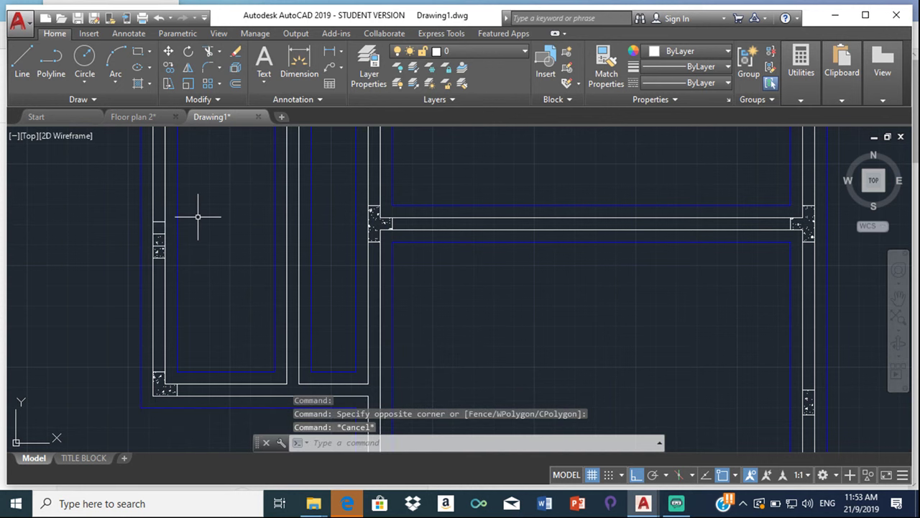
left_click(160, 221)
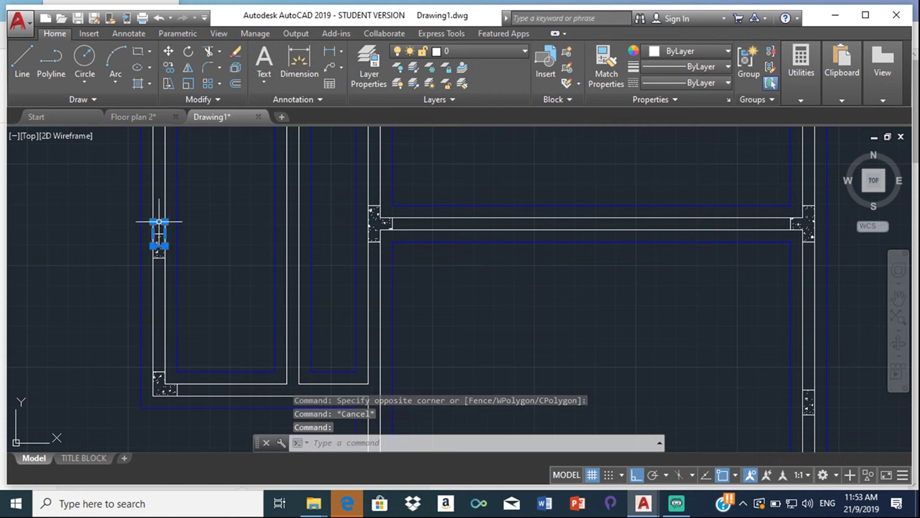
key("Delete")
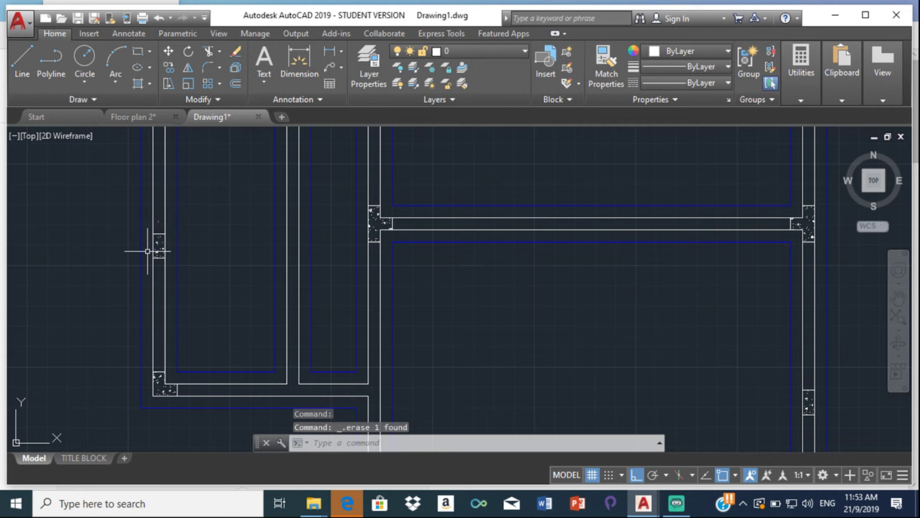
scroll(130, 209, "up", 5)
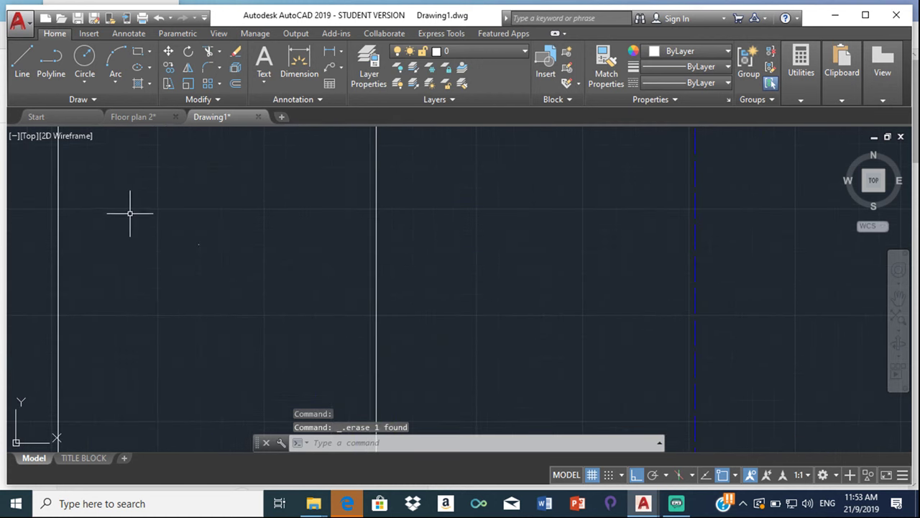
mouse_move(200, 228)
left_mouse_down()
mouse_move(193, 288)
mouse_move(237, 252)
left_mouse_up()
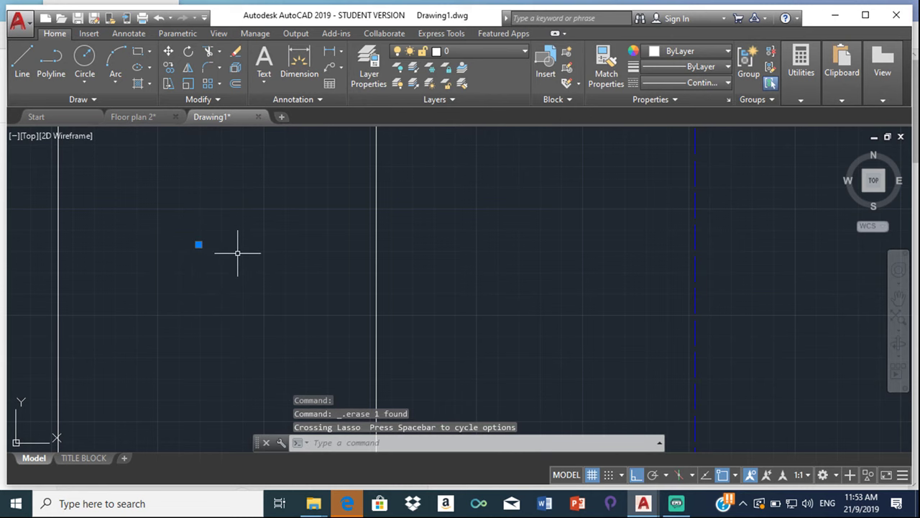
key("Delete")
Step: Copy the horizontal rectangular column by its bottom-edge midpoint onto the midpoint of the northeast room's north wall, along the inner wall line
scroll(267, 298, "down", 6)
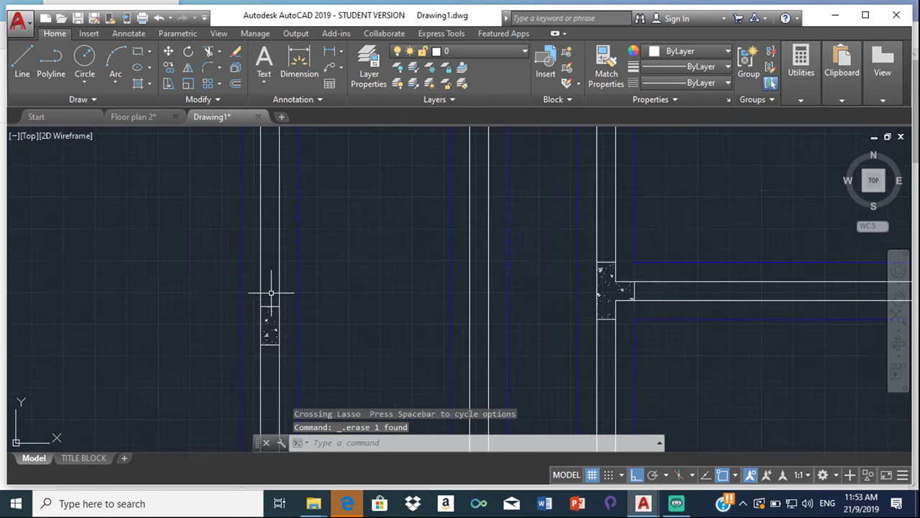
scroll(281, 280, "up", 2)
middle_click_drag(281, 279, 273, 263)
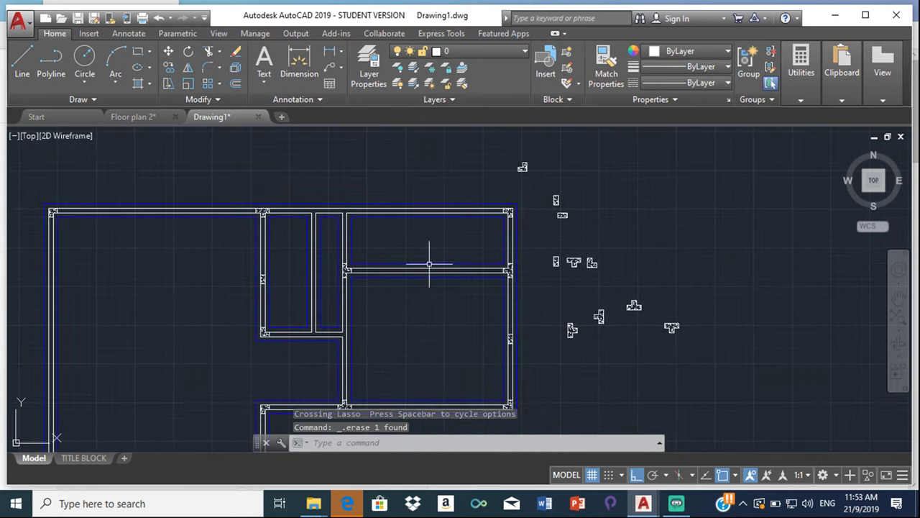
scroll(432, 203, "up", 2)
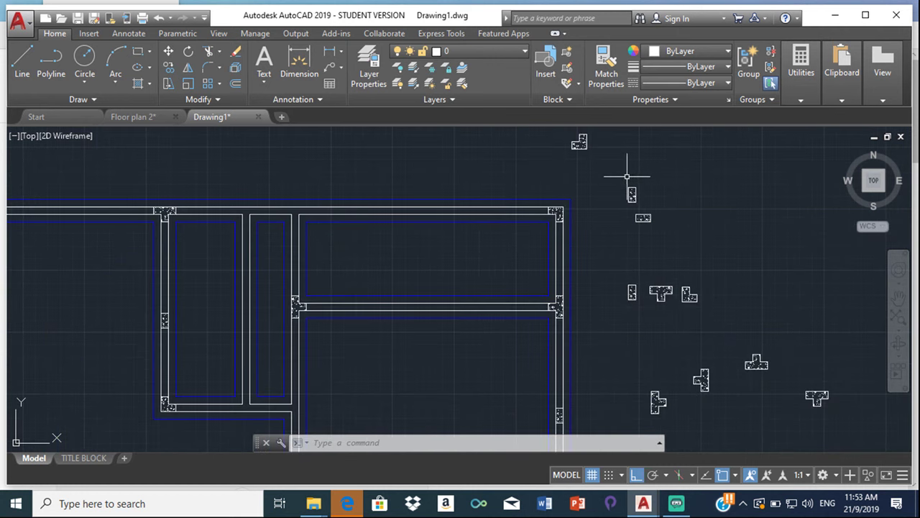
scroll(615, 193, "up", 2)
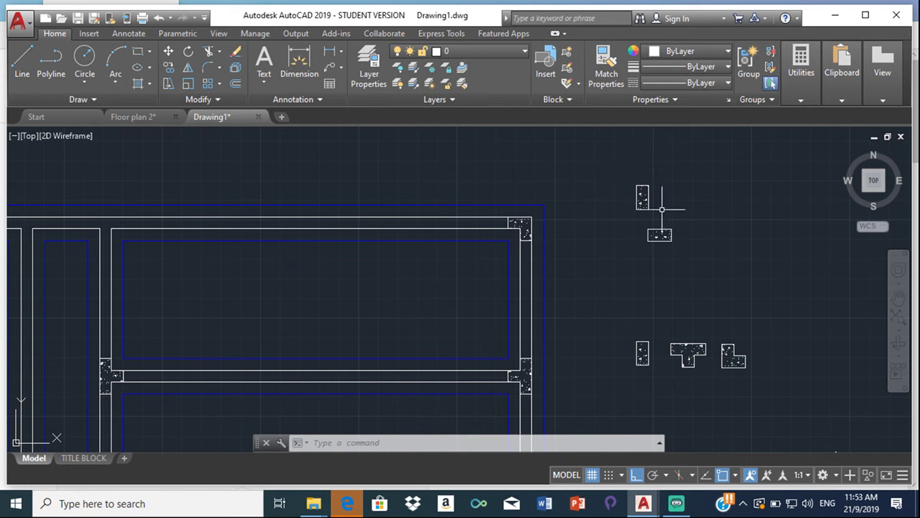
mouse_move(672, 225)
left_mouse_down()
mouse_move(653, 291)
mouse_move(709, 216)
left_mouse_up()
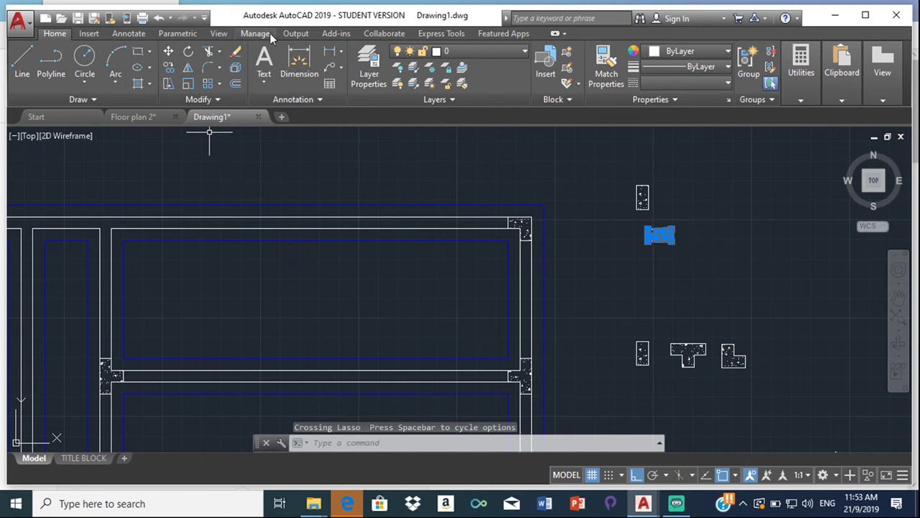
left_click(173, 66)
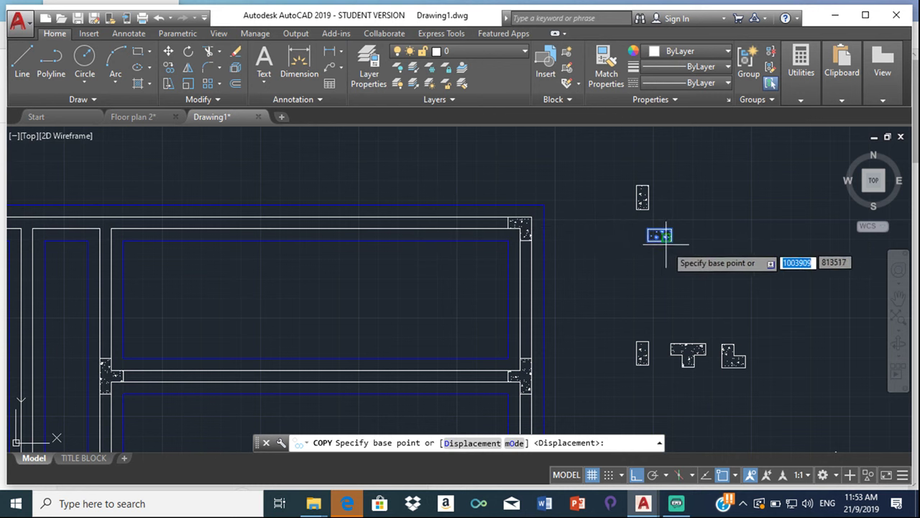
left_click(649, 240)
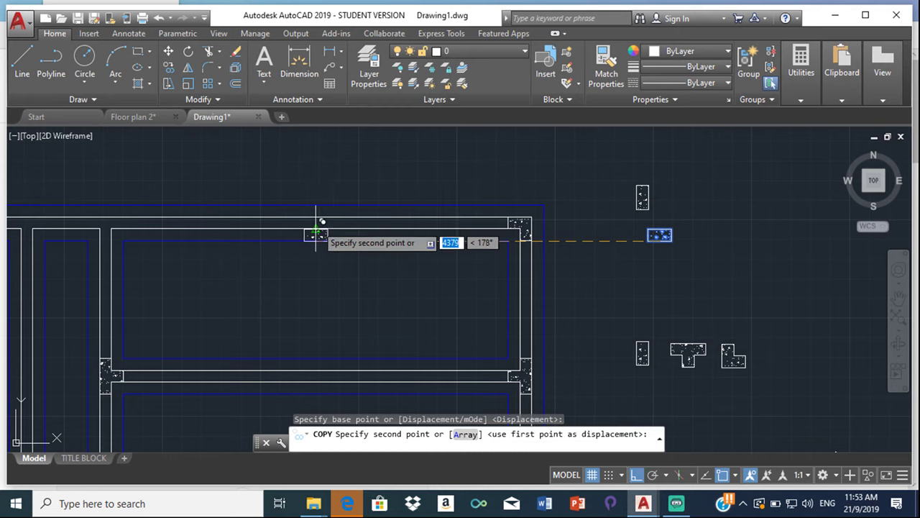
scroll(317, 224, "up", 5)
scroll(319, 232, "up", 5)
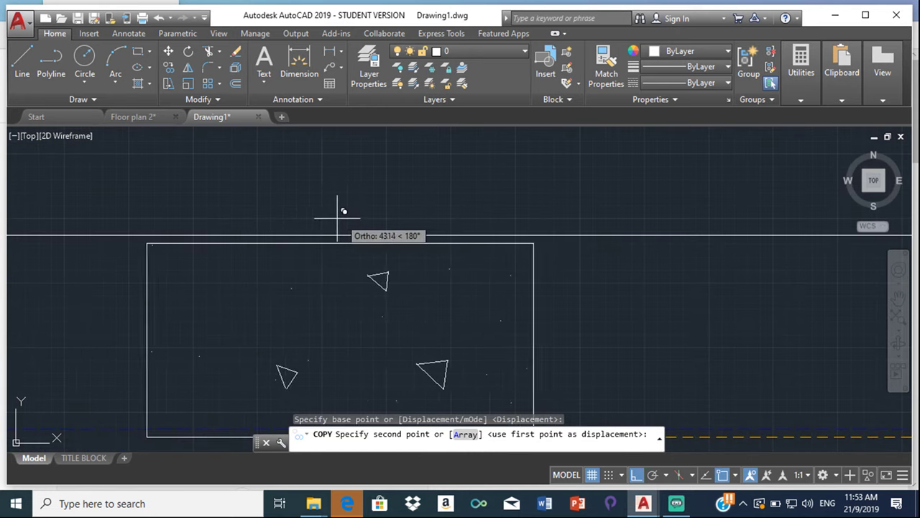
left_click(261, 235)
scroll(378, 188, "down", 7)
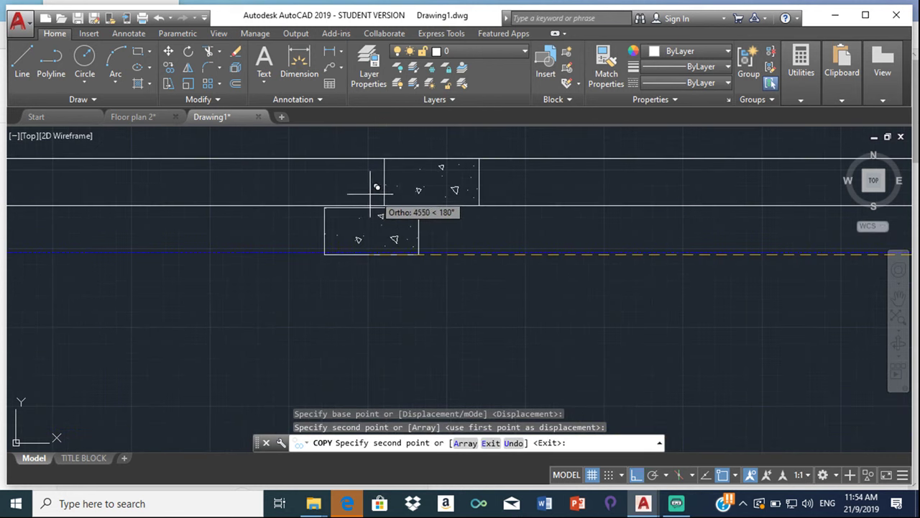
scroll(376, 187, "down", 5)
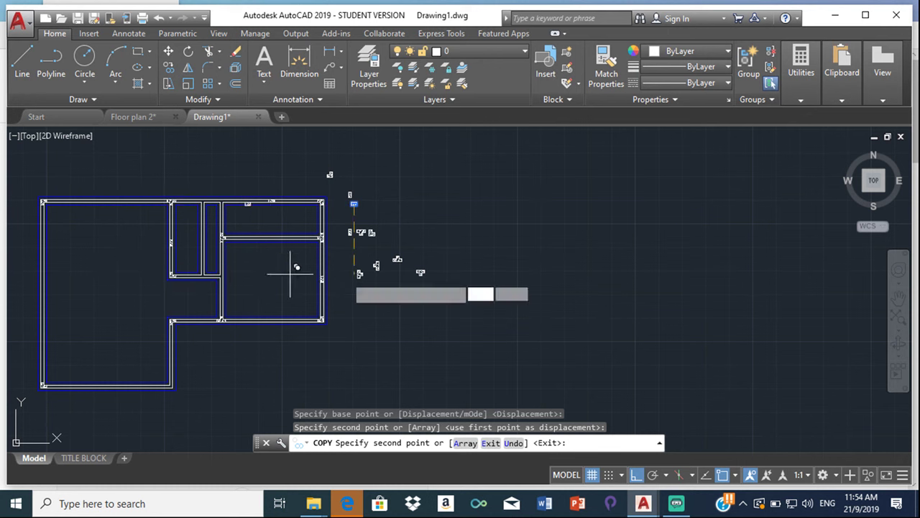
scroll(217, 230, "up", 2)
scroll(230, 230, "up", 2)
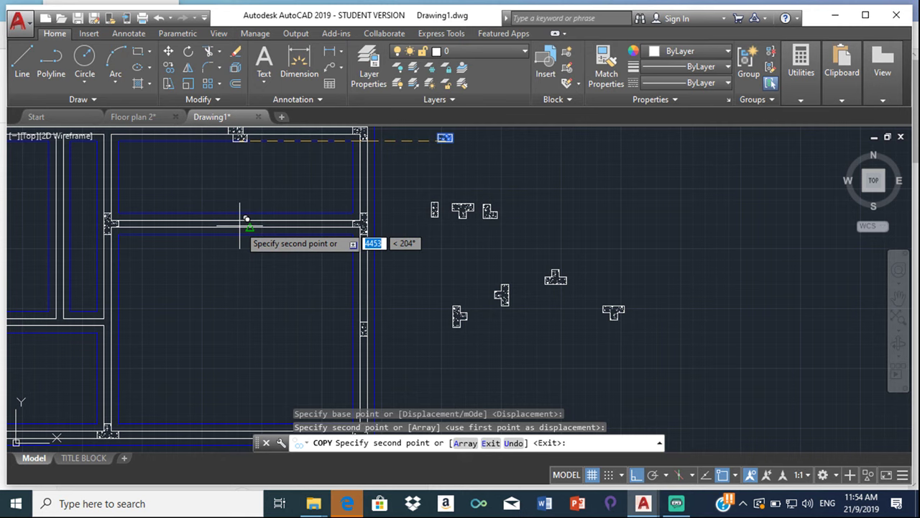
scroll(230, 288, "down", 4)
scroll(242, 304, "up", 4)
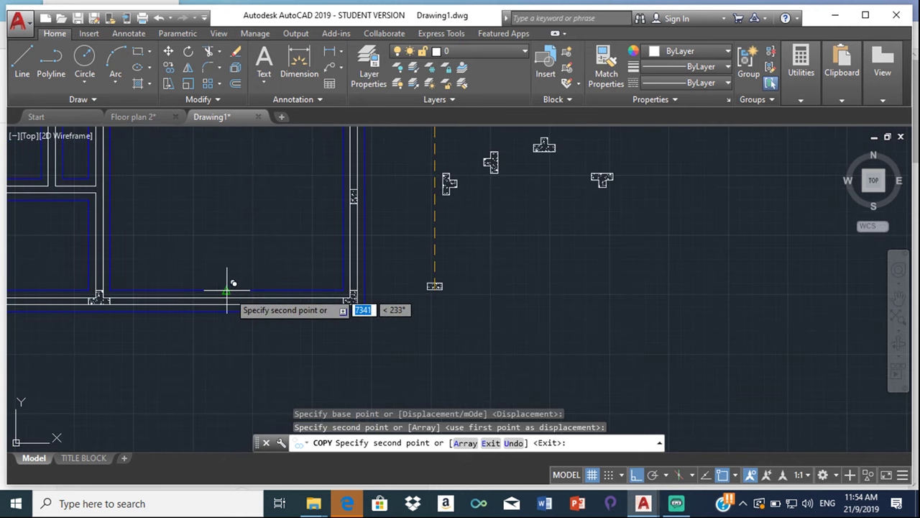
scroll(225, 294, "up", 4)
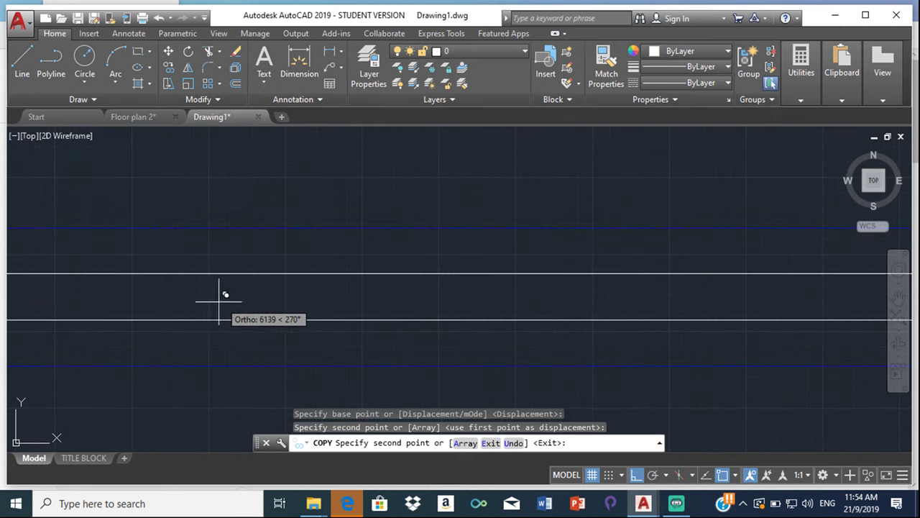
scroll(209, 284, "down", 4)
scroll(264, 294, "up", 2)
scroll(263, 294, "up", 3)
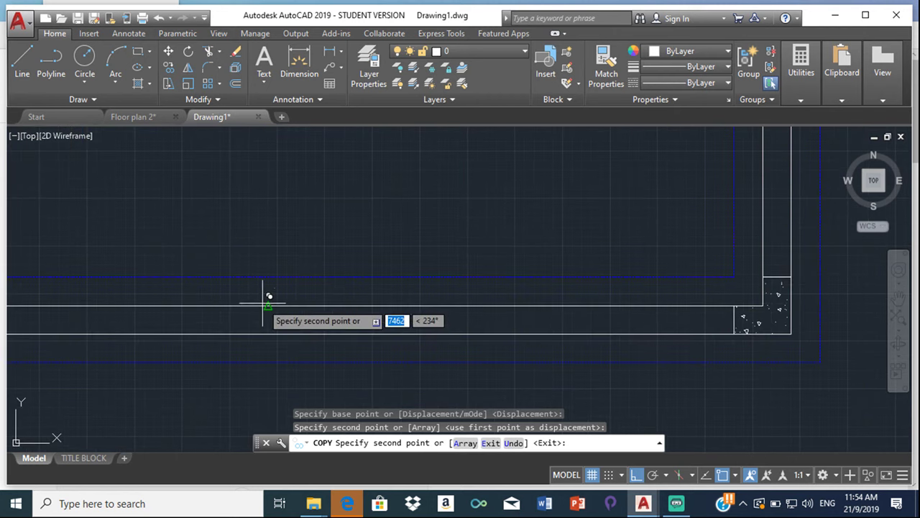
scroll(274, 318, "down", 4)
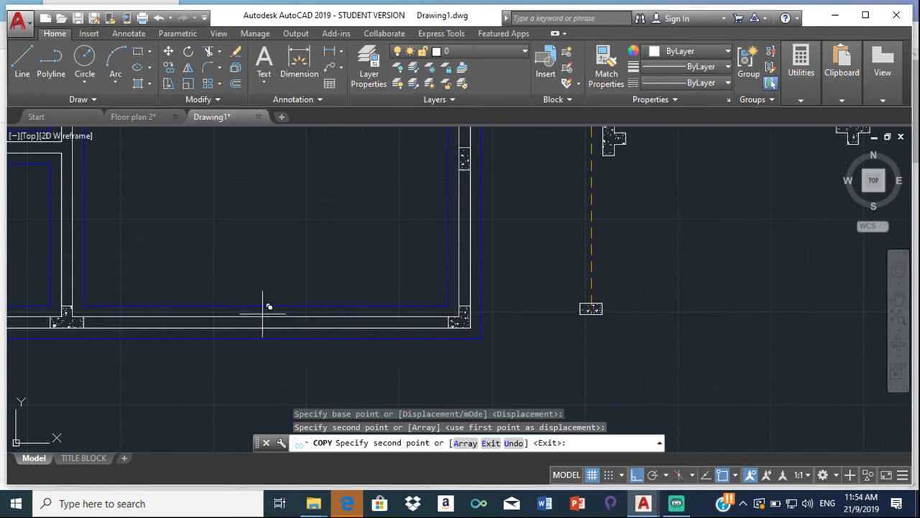
key("Escape")
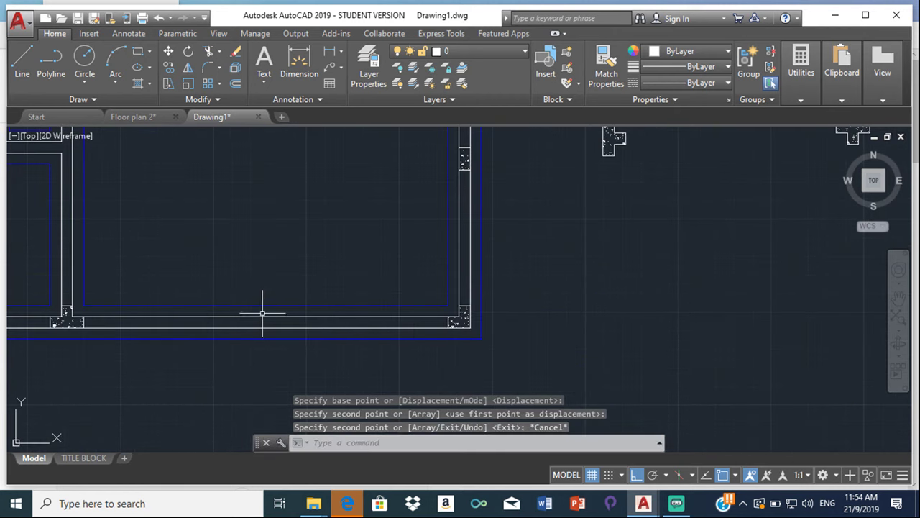
Step: Copy the horizontal rectangular column by its top-edge midpoint onto the midpoint of the southeast room's south wall, along the inner wall line
middle_click_drag(494, 212, 476, 308)
scroll(432, 419, "down", 5)
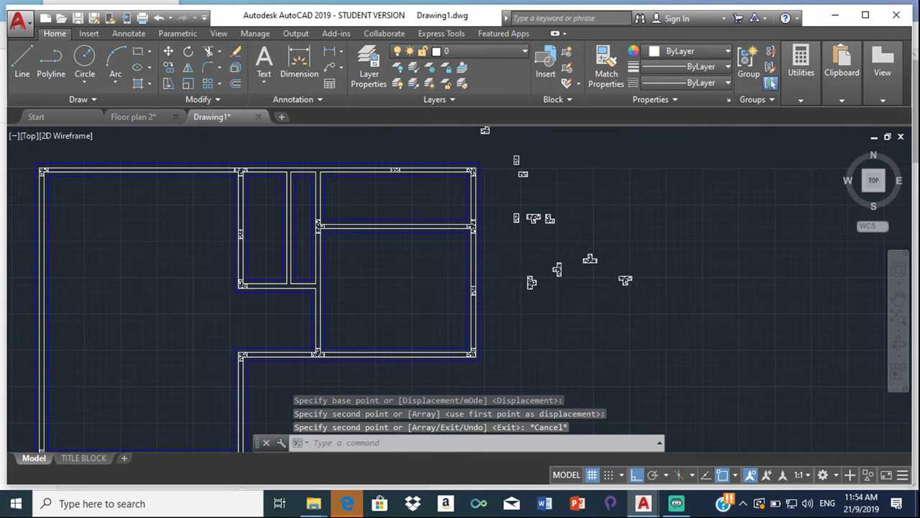
scroll(532, 159, "up", 3)
mouse_move(510, 167)
left_mouse_down()
mouse_move(494, 187)
mouse_move(519, 212)
left_mouse_up()
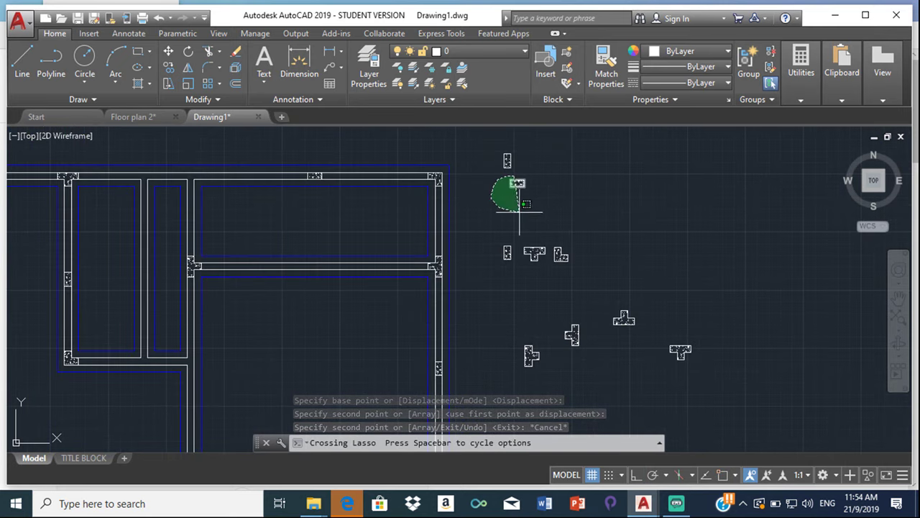
left_click_drag(535, 180, 536, 181)
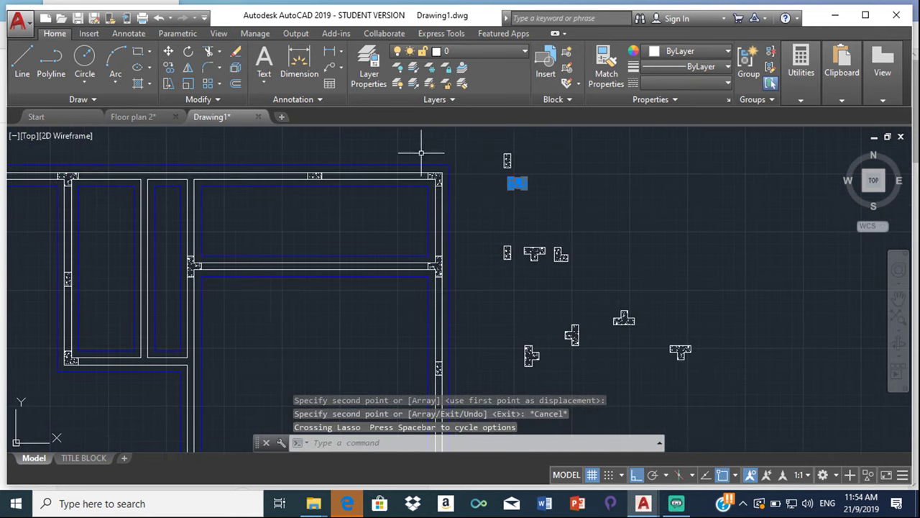
left_click(167, 67)
scroll(431, 202, "up", 3)
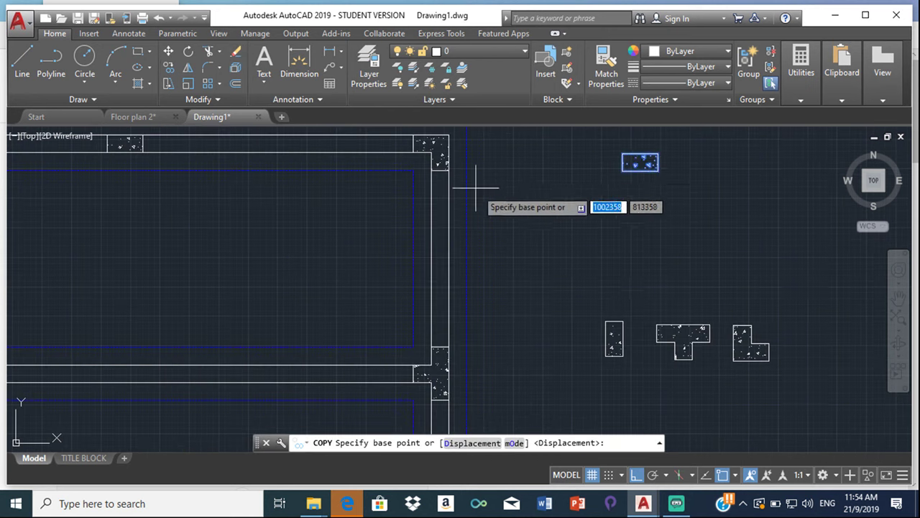
left_click(645, 159)
scroll(425, 232, "down", 5)
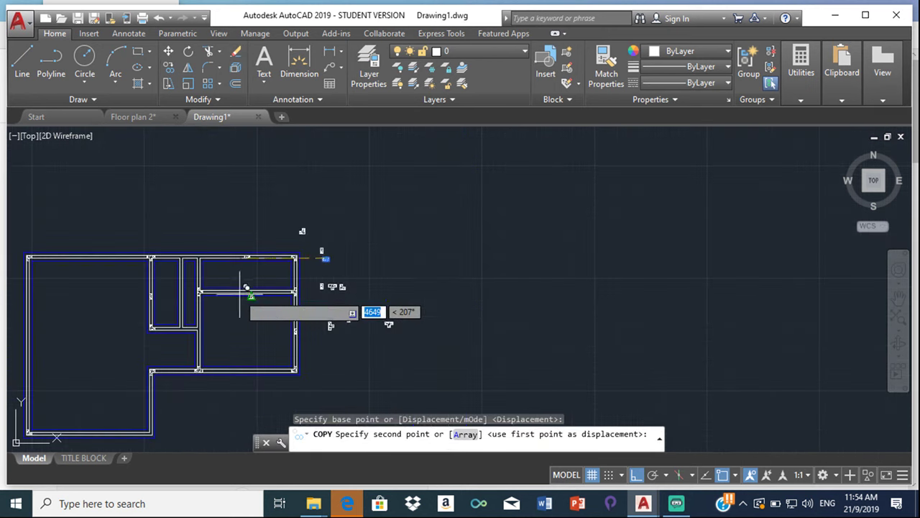
scroll(321, 278, "up", 6)
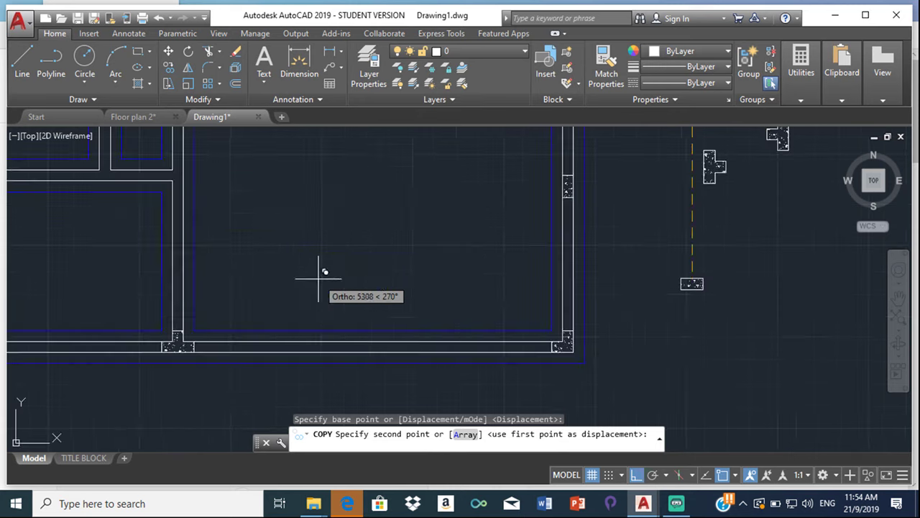
left_click(379, 339)
Step: Place another copy of the horizontal rectangular column in the large west room's south wall, slightly west of the wall's centre
scroll(469, 247, "down", 6)
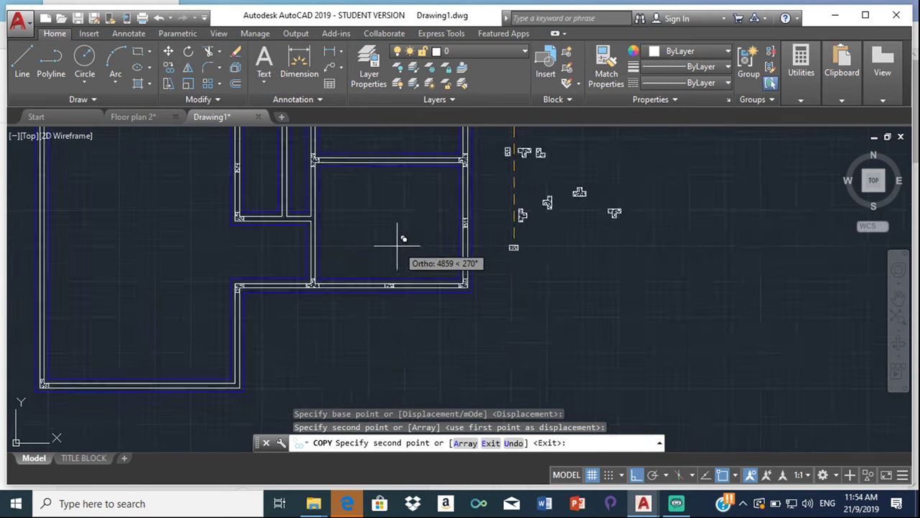
scroll(318, 306, "up", 6)
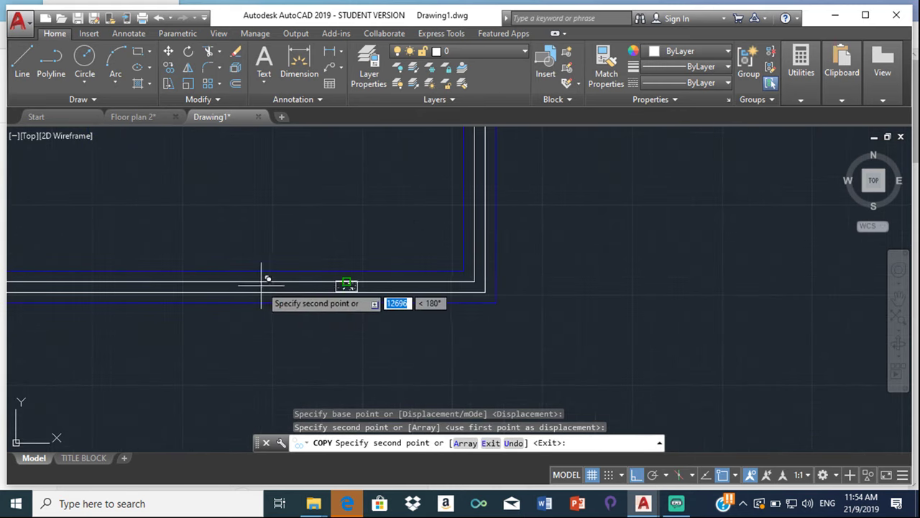
left_click(172, 284)
scroll(252, 230, "down", 4)
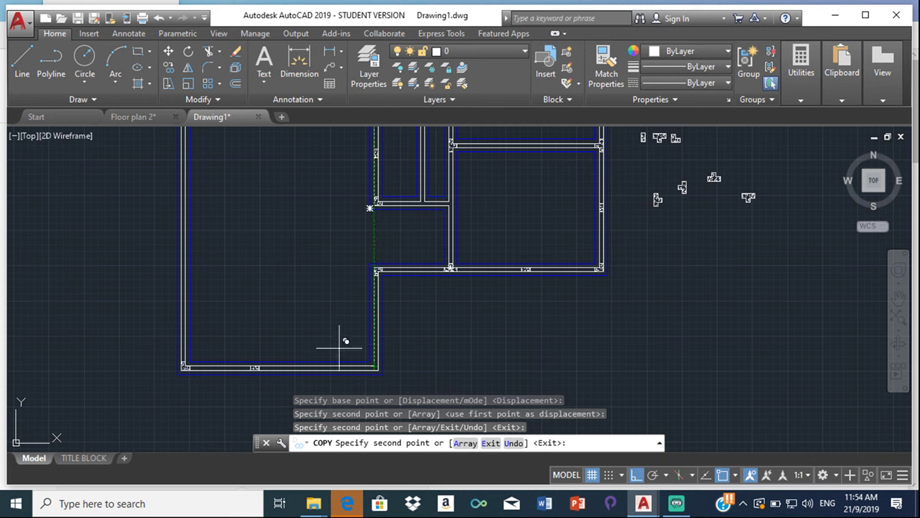
scroll(221, 256, "down", 2)
middle_click_drag(220, 249, 284, 312)
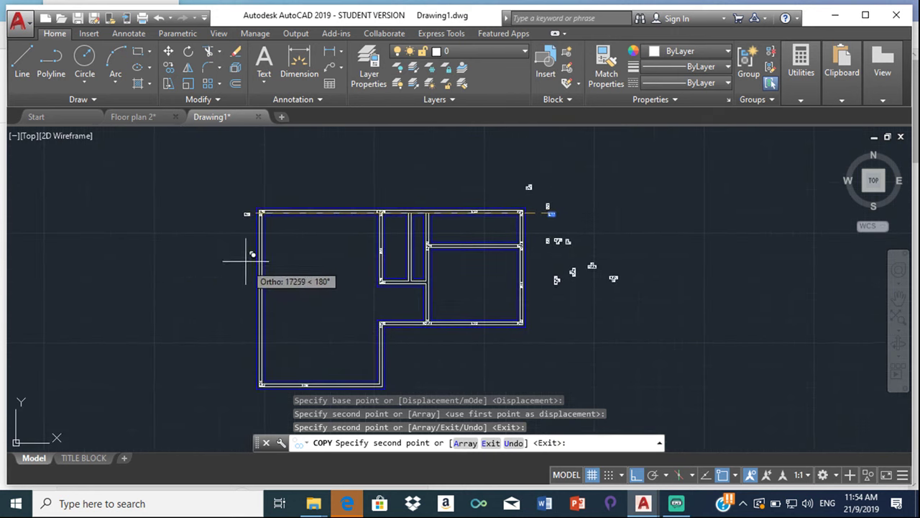
key("Escape")
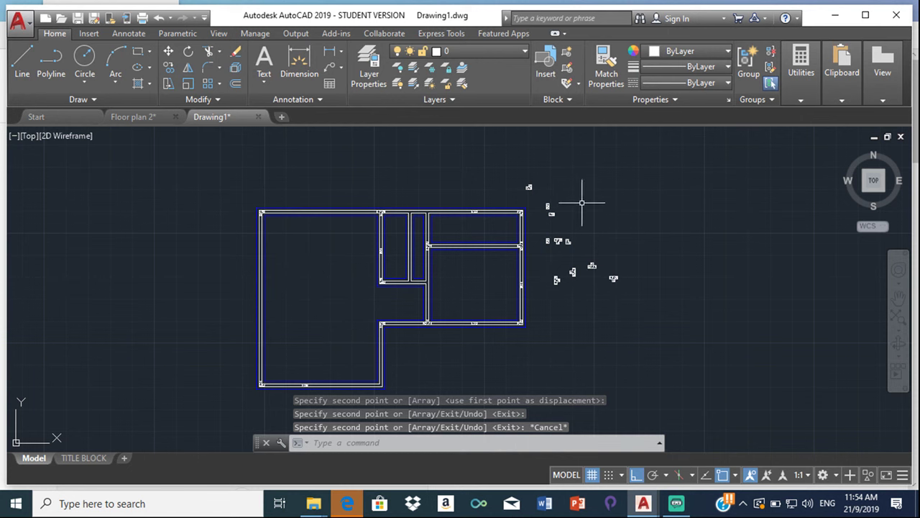
Step: Copy the upright rectangular column above the horizontal one by its left-edge midpoint onto the midpoint of the large west room's outer west wall line
scroll(557, 207, "up", 4)
mouse_move(540, 164)
left_mouse_down()
mouse_move(534, 200)
mouse_move(554, 204)
mouse_move(564, 187)
mouse_move(545, 179)
left_mouse_up()
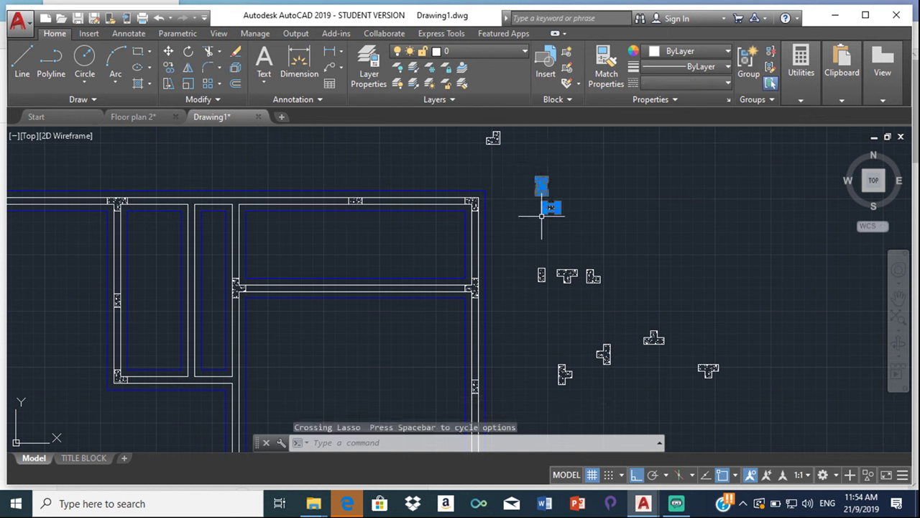
key("Escape")
mouse_move(533, 163)
left_mouse_down()
mouse_move(538, 180)
mouse_move(550, 180)
mouse_move(535, 189)
left_mouse_up()
key("Escape")
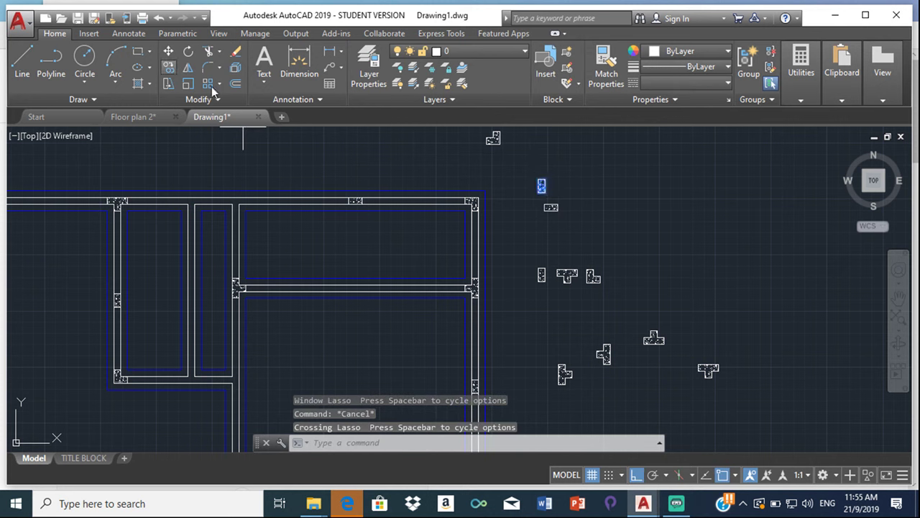
left_click(169, 67)
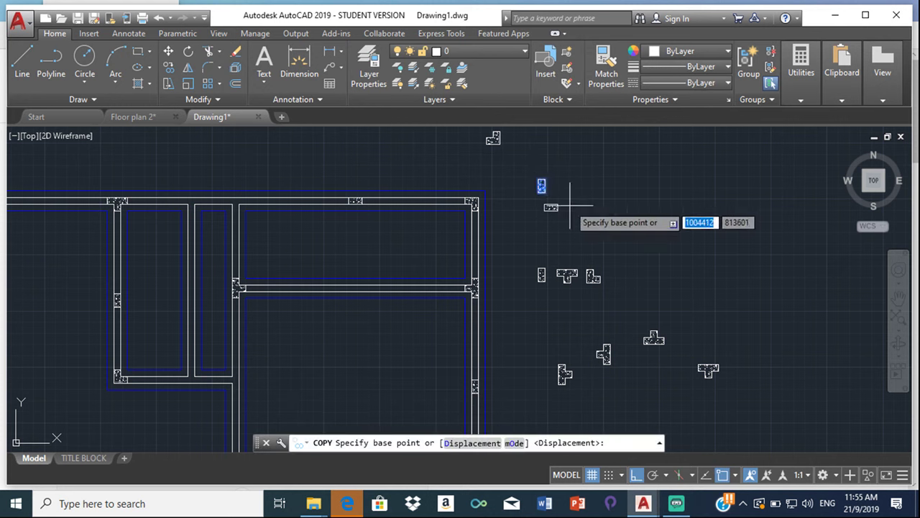
left_click(535, 188)
scroll(302, 237, "down", 5)
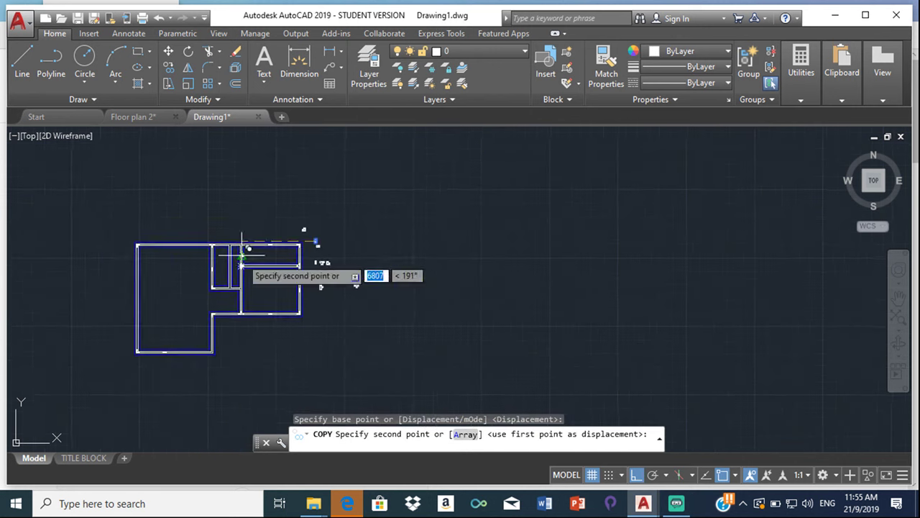
scroll(332, 261, "up", 5)
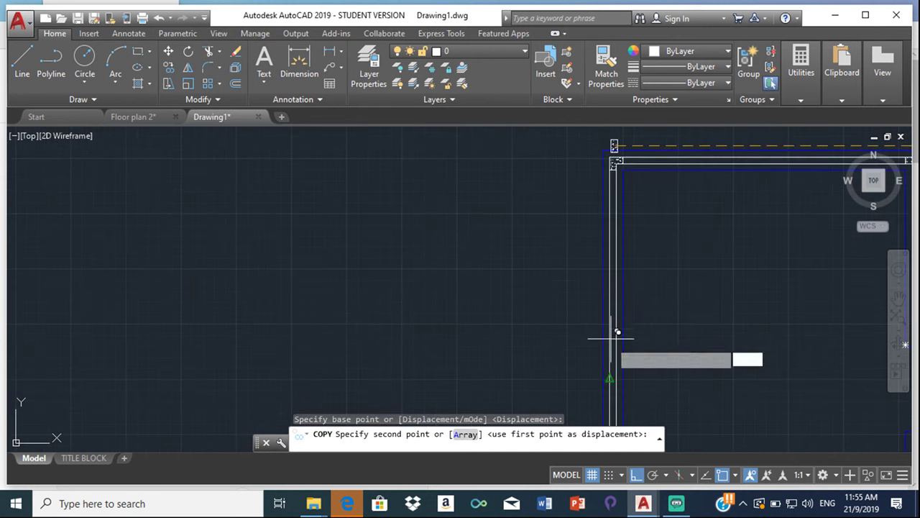
left_click(612, 374)
key("Escape")
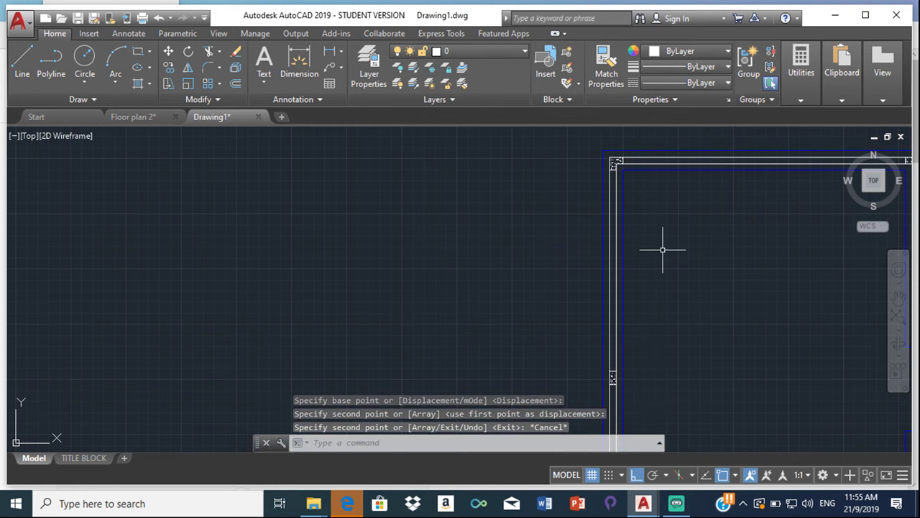
Step: Examine the floor plan's walls, corners and junctions to check which places have columns and which are still without one
scroll(643, 346, "down", 5)
middle_click_drag(644, 345, 507, 285)
scroll(555, 336, "up", 5)
scroll(586, 345, "down", 5)
middle_click_drag(585, 345, 477, 338)
scroll(477, 345, "up", 5)
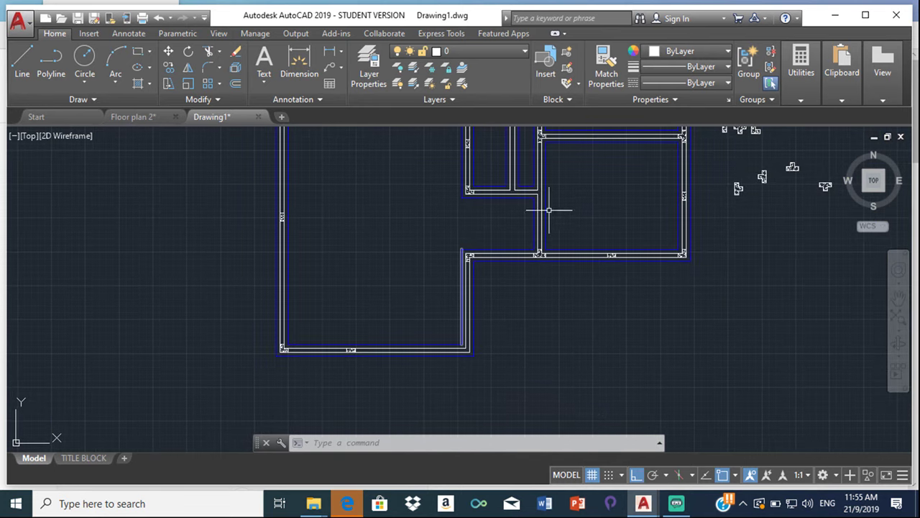
scroll(544, 206, "down", 6)
middle_click_drag(545, 205, 538, 286)
scroll(515, 253, "up", 6)
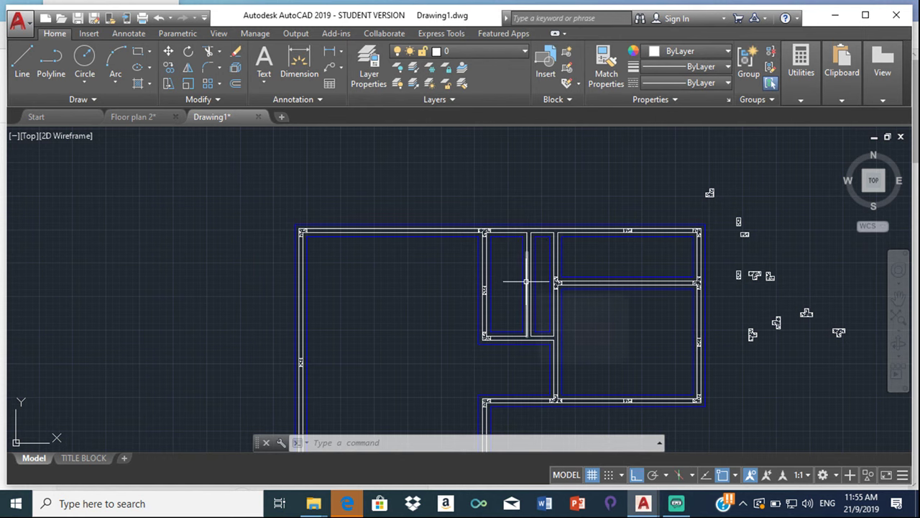
scroll(611, 247, "down", 4)
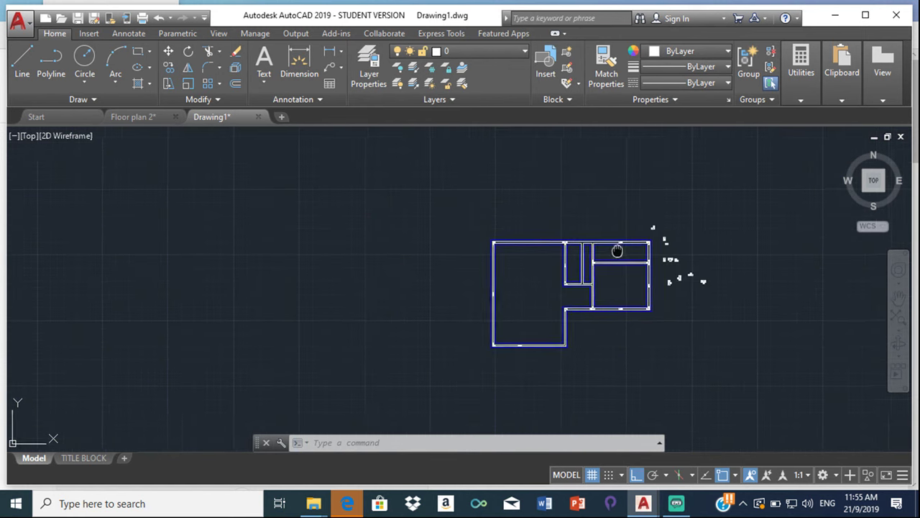
middle_click_drag(616, 248, 573, 258)
scroll(554, 267, "up", 4)
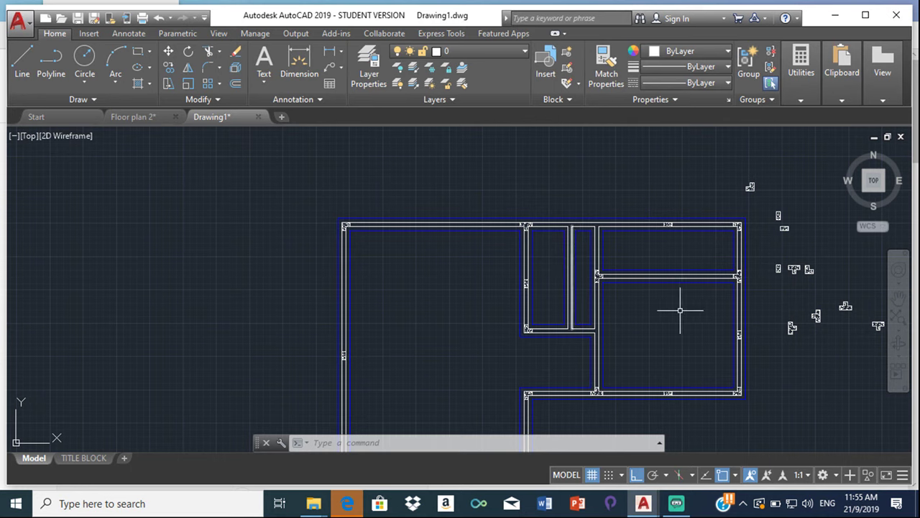
scroll(680, 311, "down", 2)
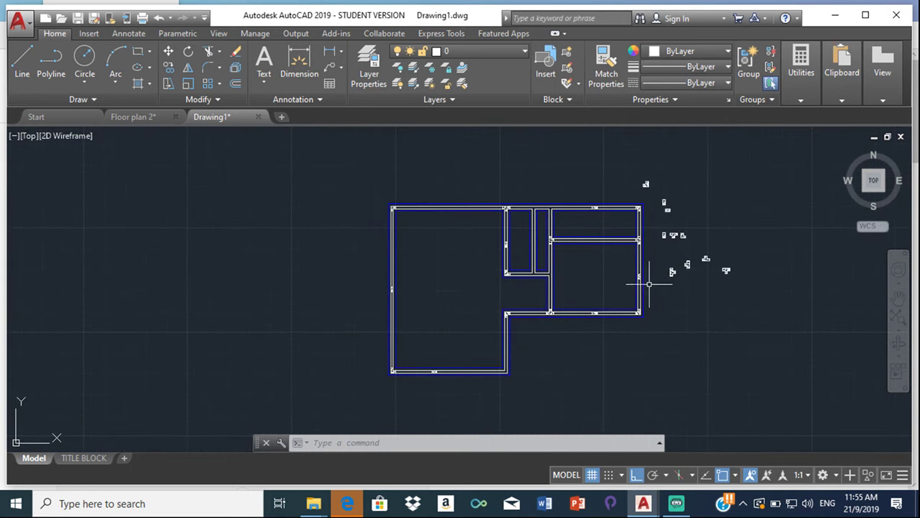
scroll(656, 166, "up", 2)
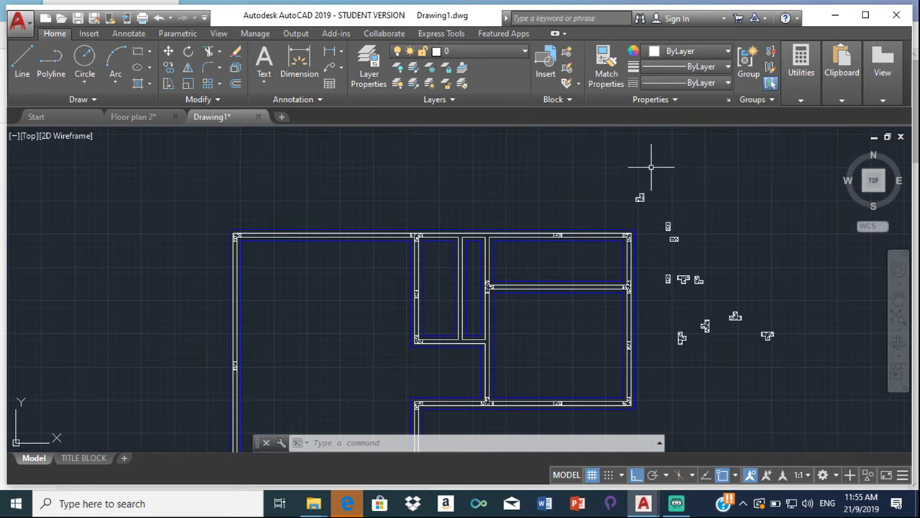
Step: Copy the northernmost loose L-shaped column by its inner corner onto the inner wall corner at the large west room's southeast end
left_click(636, 169)
left_click_drag(636, 168, 630, 208)
left_click_drag(678, 177, 676, 180)
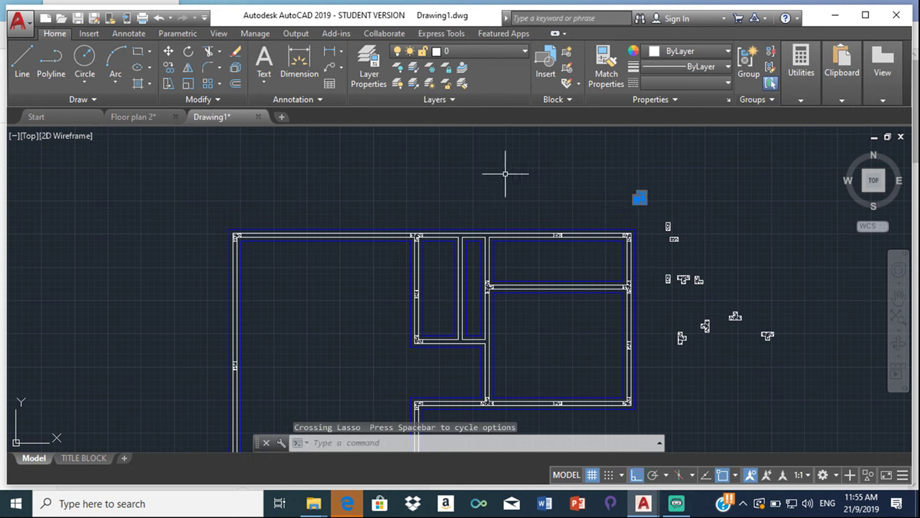
left_click(169, 67)
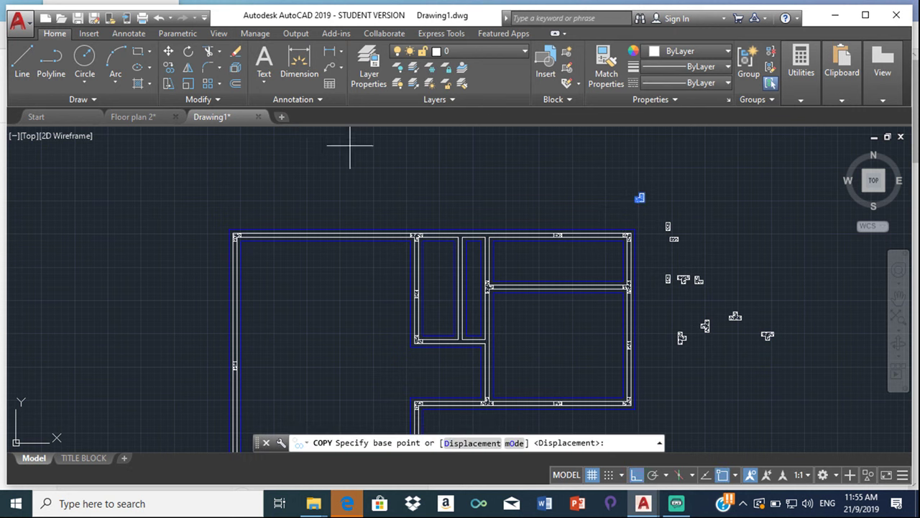
scroll(626, 198, "up", 5)
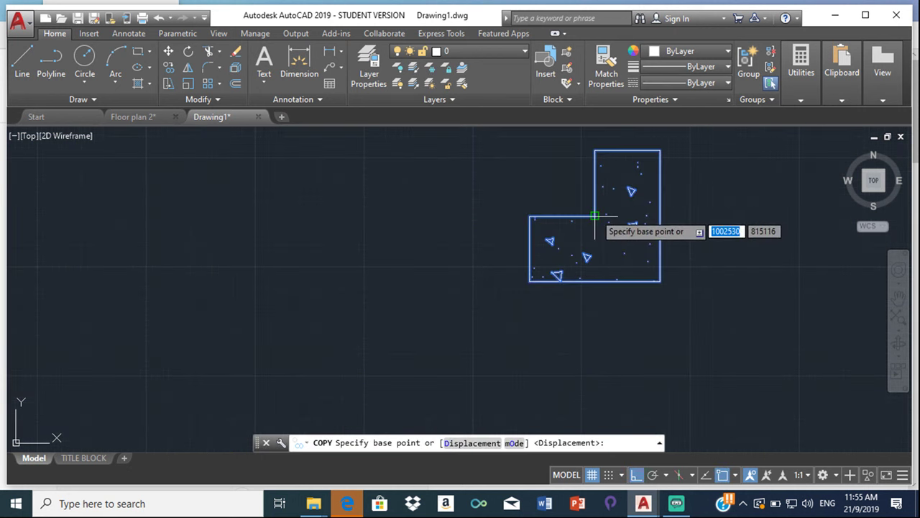
left_click(596, 215)
scroll(431, 287, "down", 5)
middle_click_drag(333, 370, 461, 140)
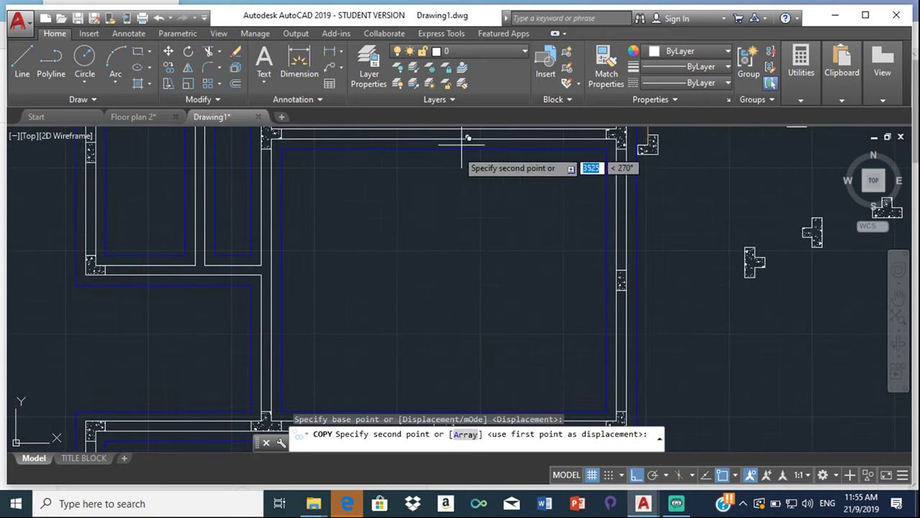
middle_click_drag(282, 345, 401, 292)
scroll(339, 332, "down", 5)
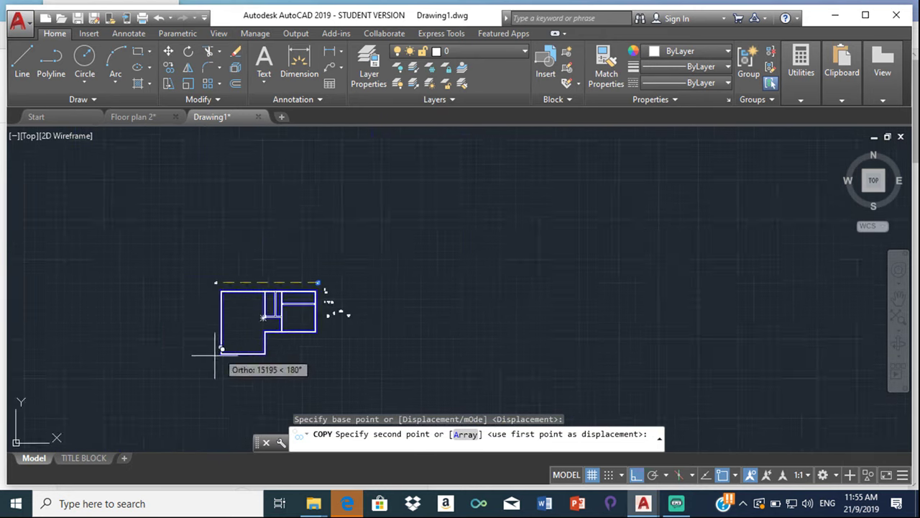
middle_click_drag(220, 350, 328, 318)
scroll(411, 329, "up", 6)
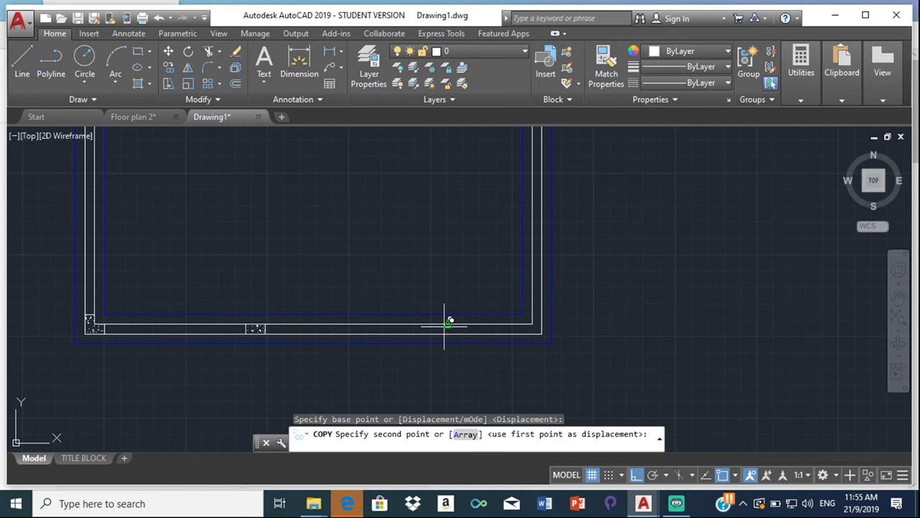
left_click(528, 328)
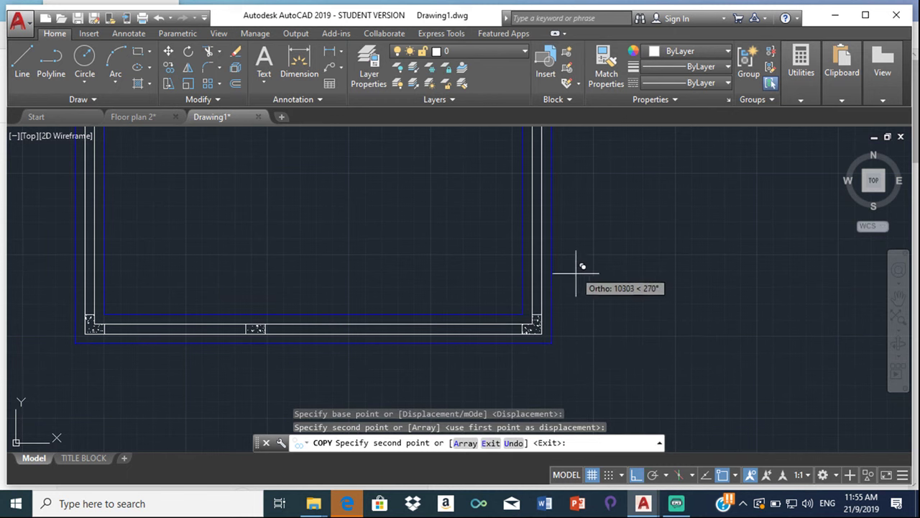
key("Escape")
Step: Copy the easternmost loose T-shaped column, stem pointing down, onto the junction of the north wall and the partition between the two narrow rooms
scroll(563, 302, "down", 5)
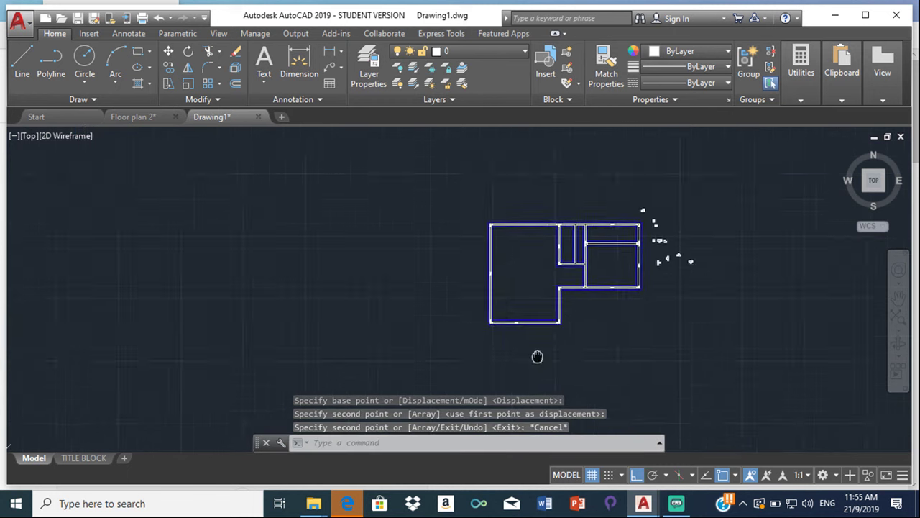
middle_click_drag(620, 189, 558, 317)
scroll(558, 317, "down", 2)
scroll(558, 317, "up", 10)
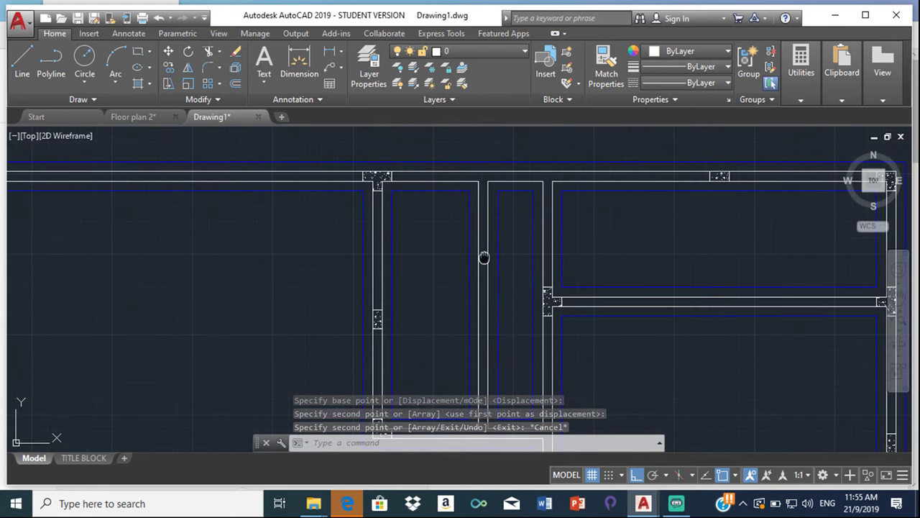
middle_click_drag(485, 257, 431, 222)
scroll(432, 172, "down", 4)
middle_click_drag(432, 172, 352, 218)
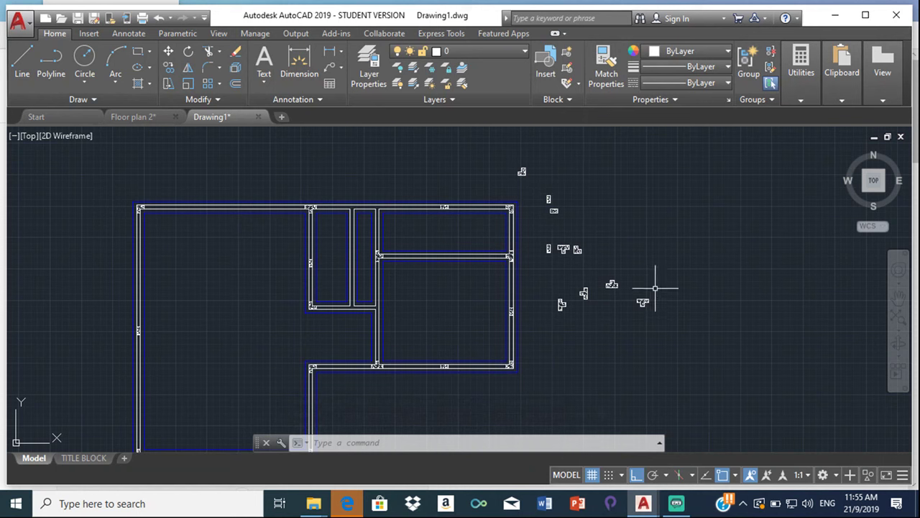
mouse_move(655, 288)
left_mouse_down()
mouse_move(639, 286)
mouse_move(668, 319)
mouse_move(651, 291)
left_mouse_up()
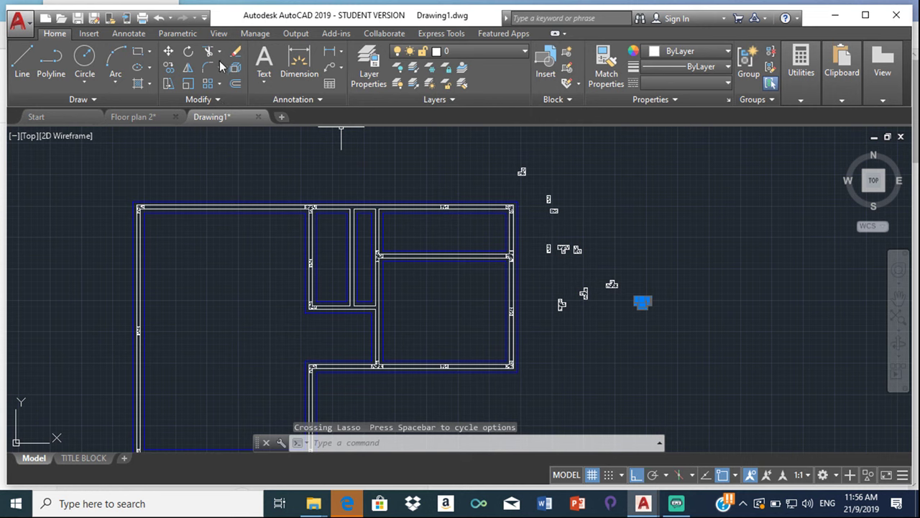
left_click(168, 67)
scroll(661, 299, "up", 6)
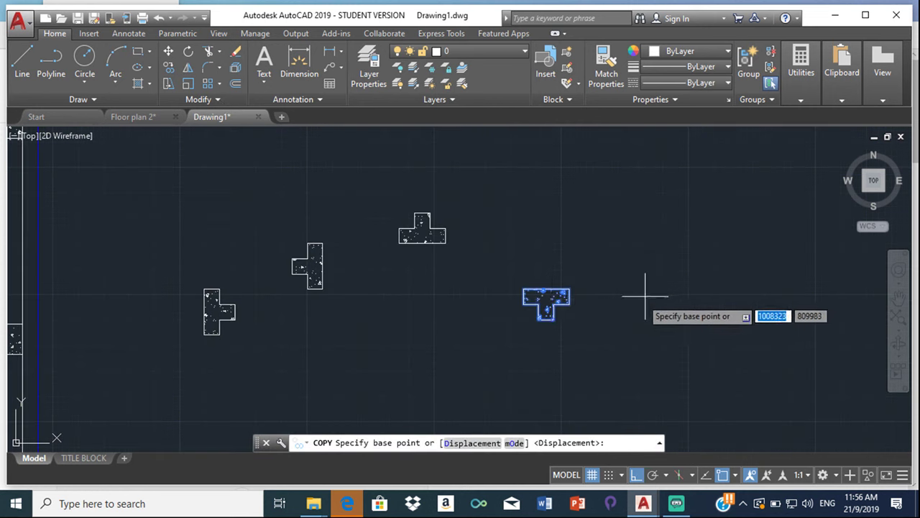
left_click(546, 301)
scroll(180, 232, "down", 4)
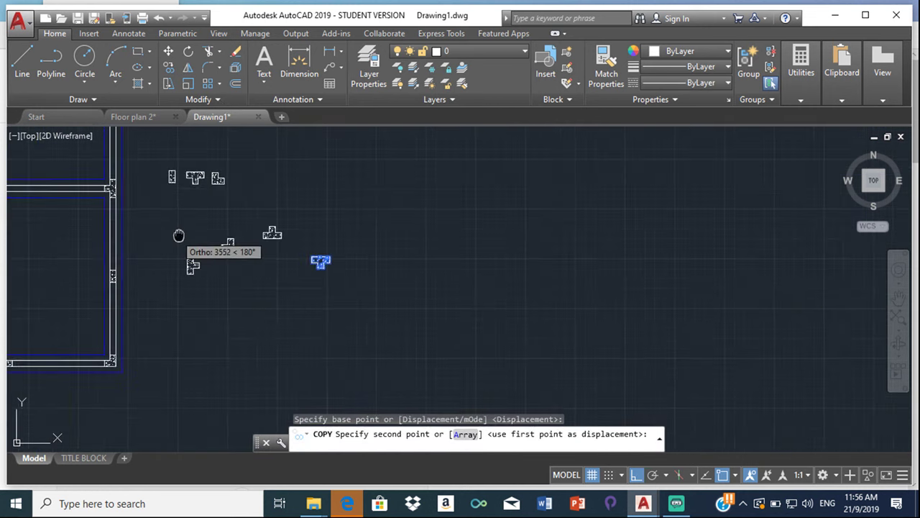
scroll(86, 211, "up", 3)
scroll(148, 243, "up", 5)
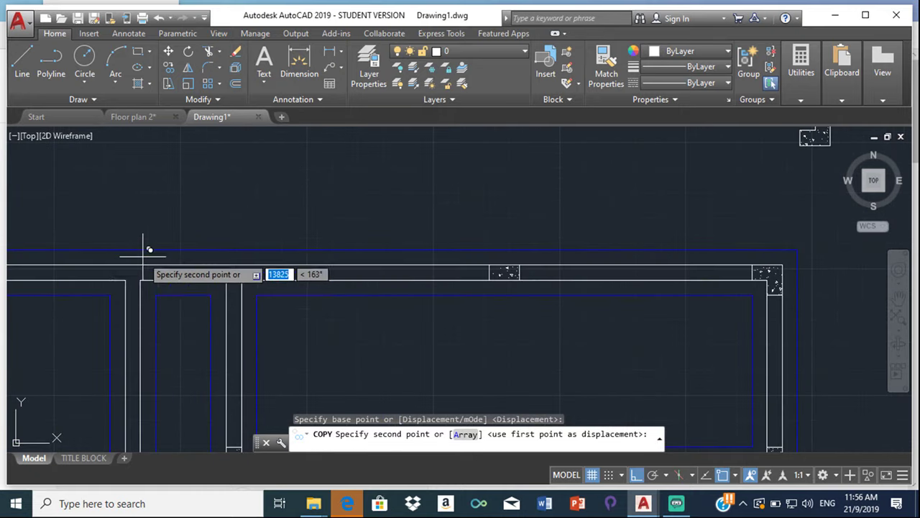
left_click(131, 273)
scroll(308, 180, "down", 5)
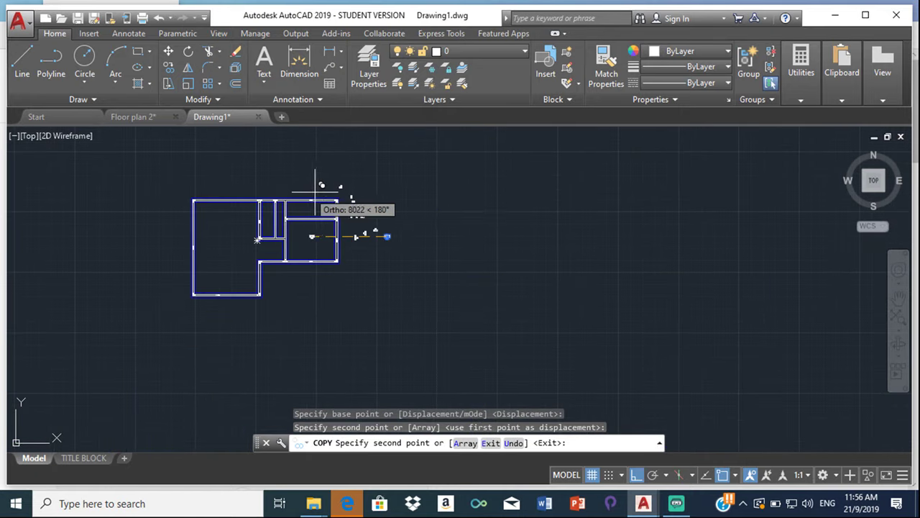
key("Escape")
scroll(246, 226, "down", 3)
scroll(246, 218, "up", 10)
scroll(250, 218, "down", 8)
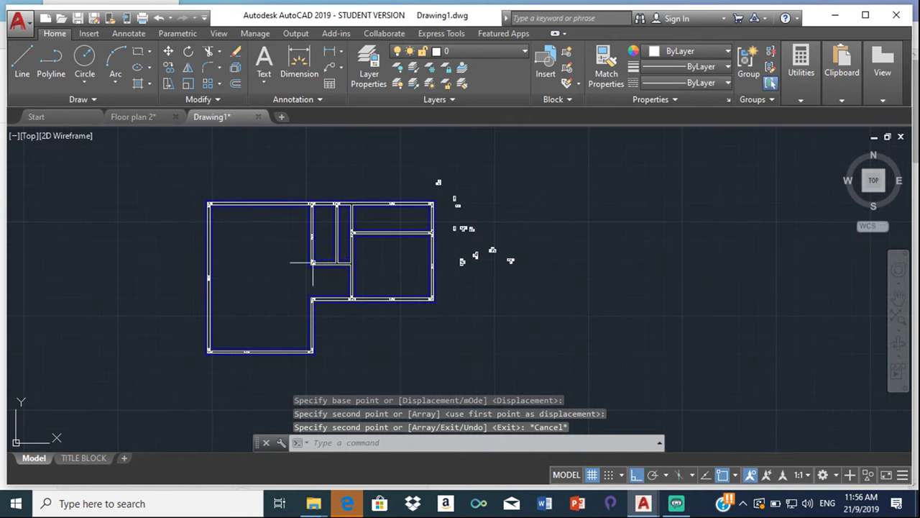
scroll(312, 261, "up", 3)
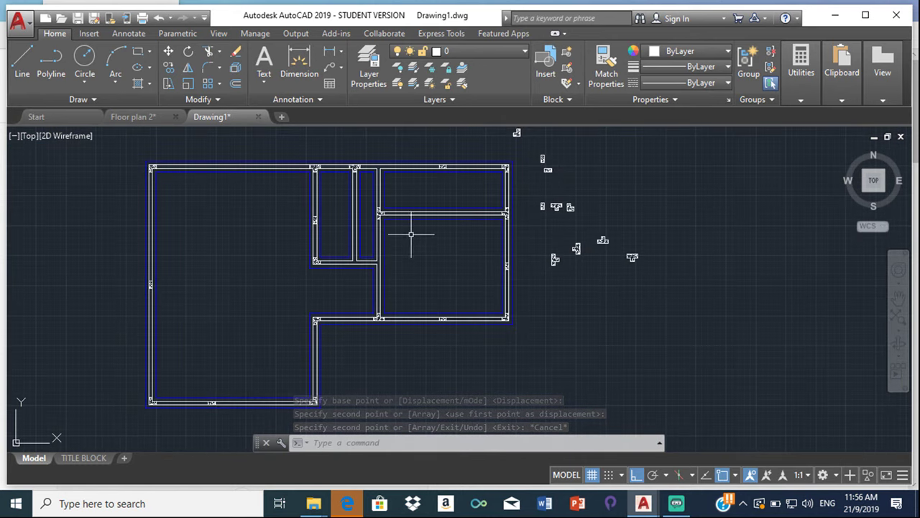